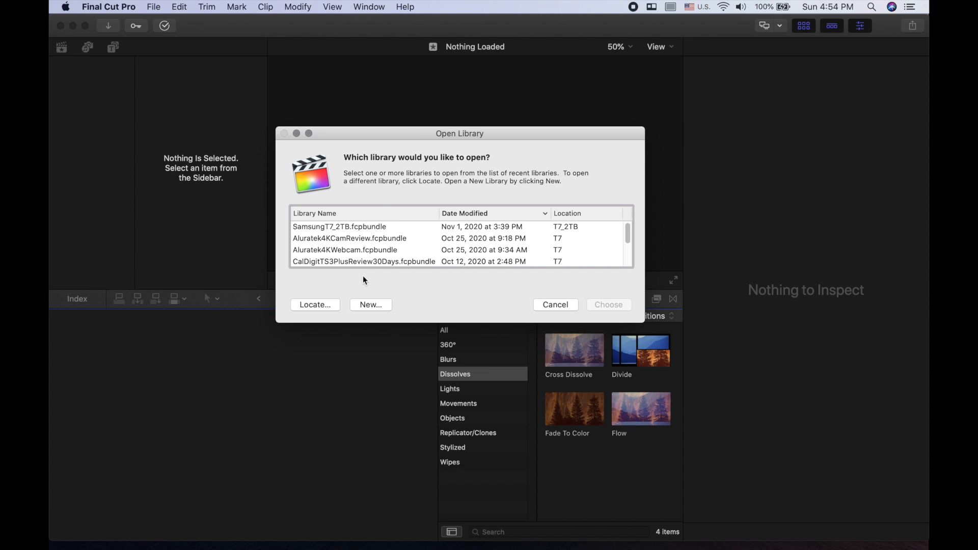
Start a new library and name it SamsungT7_2TB_Review.
click(371, 305)
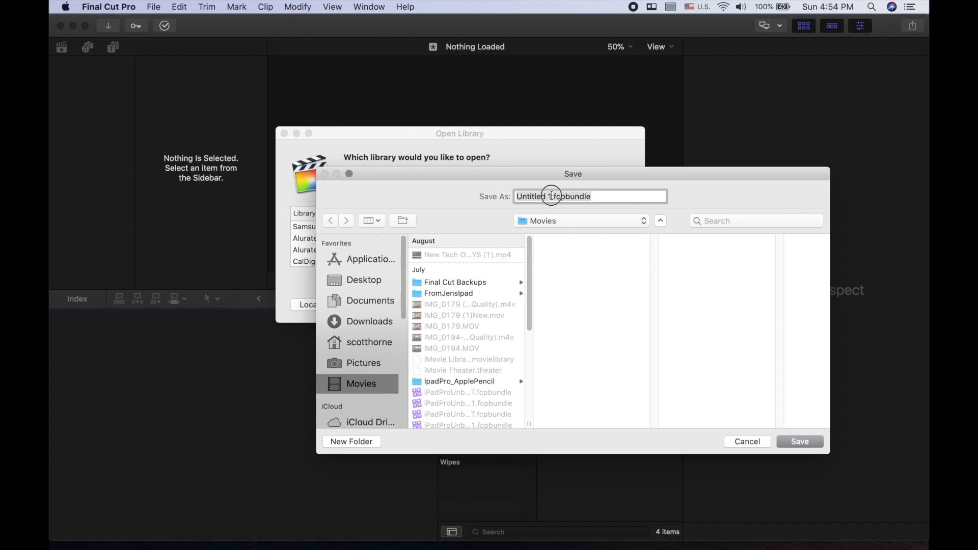
text(SamsungT7_2TB_Review)
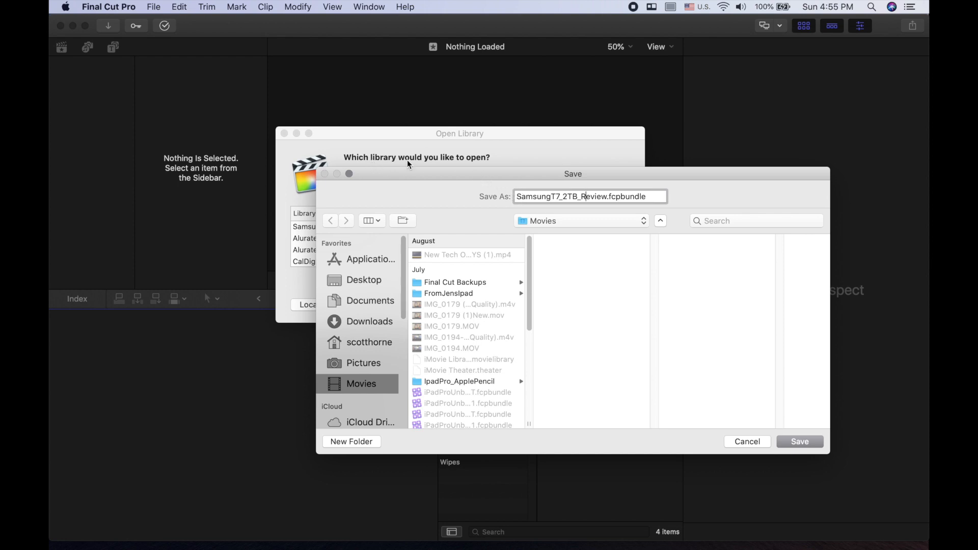
drag(427, 172, 503, 201)
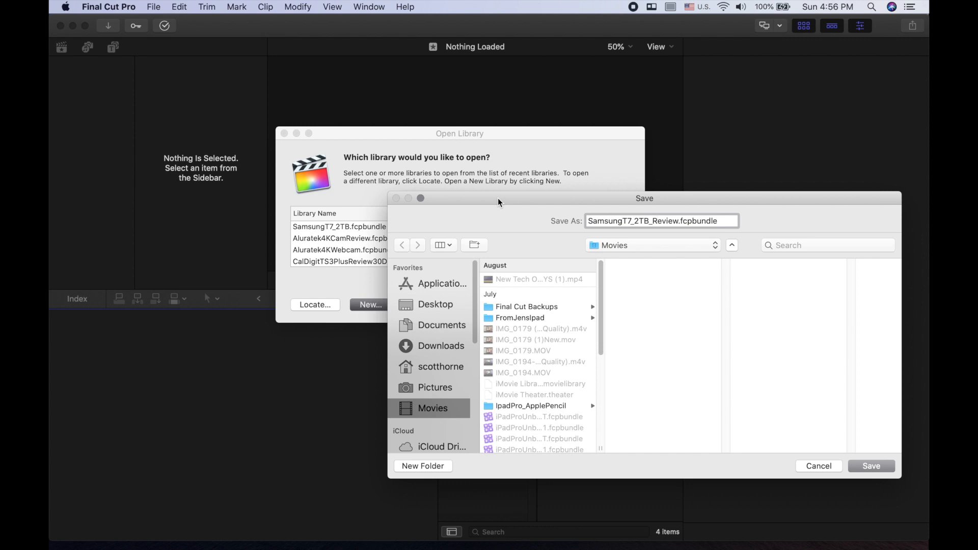
Save the library in a new folder named SamsungT7_2TB_Unbox_Review inside VideoCreation on the T7_2TB drive.
drag(475, 316, 488, 310)
scroll(441, 352, down, 6)
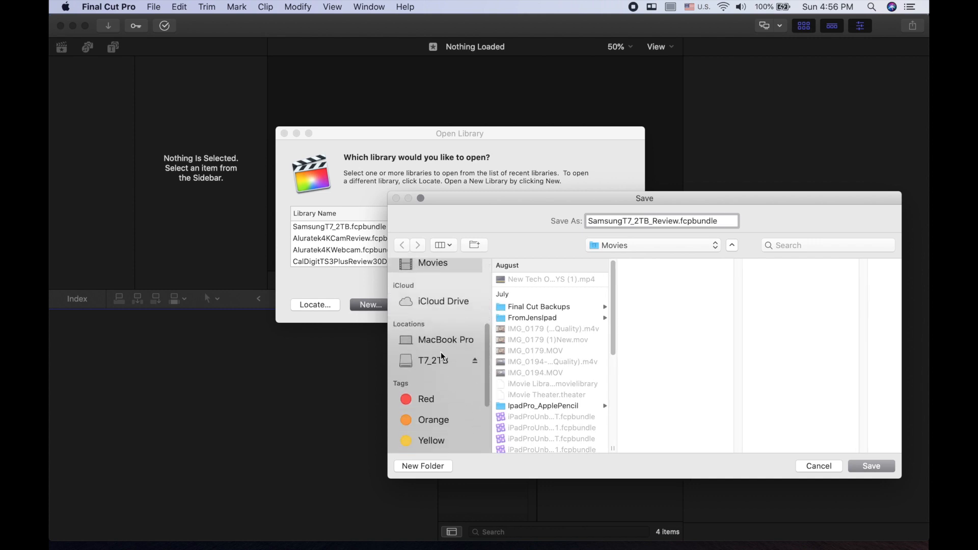
click(410, 361)
click(472, 243)
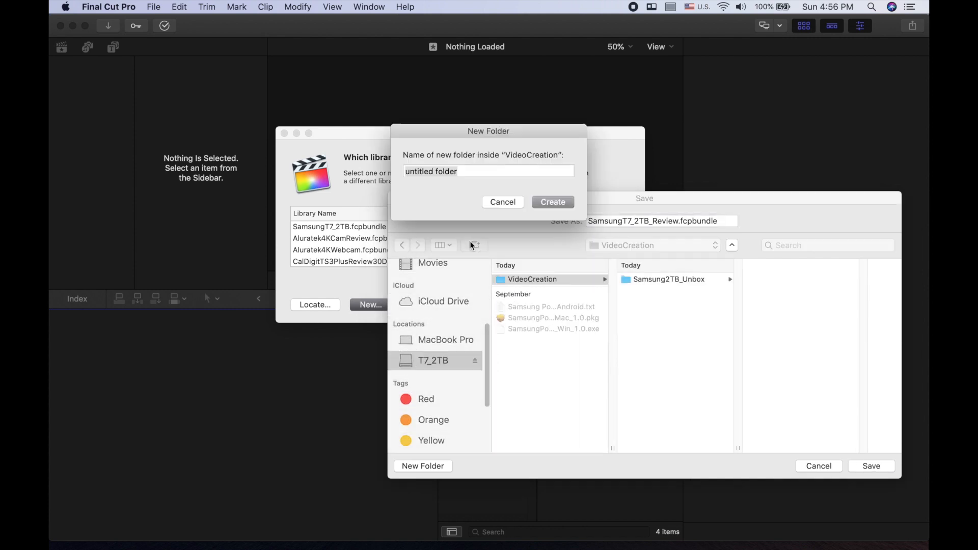
text(SamsungT7_2TB)
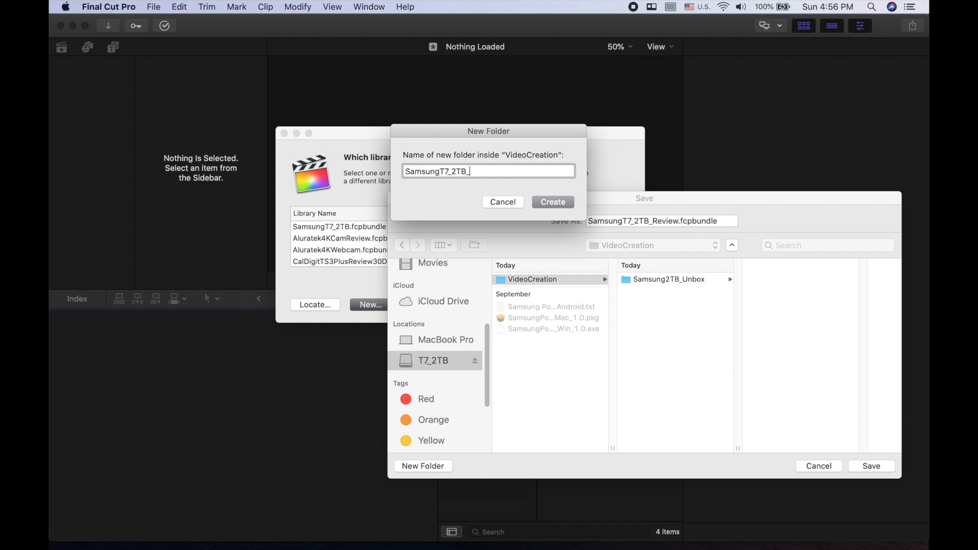
text(_Video)
key(alt+shift+Left)
text(Unboxing)
key(BackSpace)
key(BackSpace)
key(BackSpace)
text(_Review)
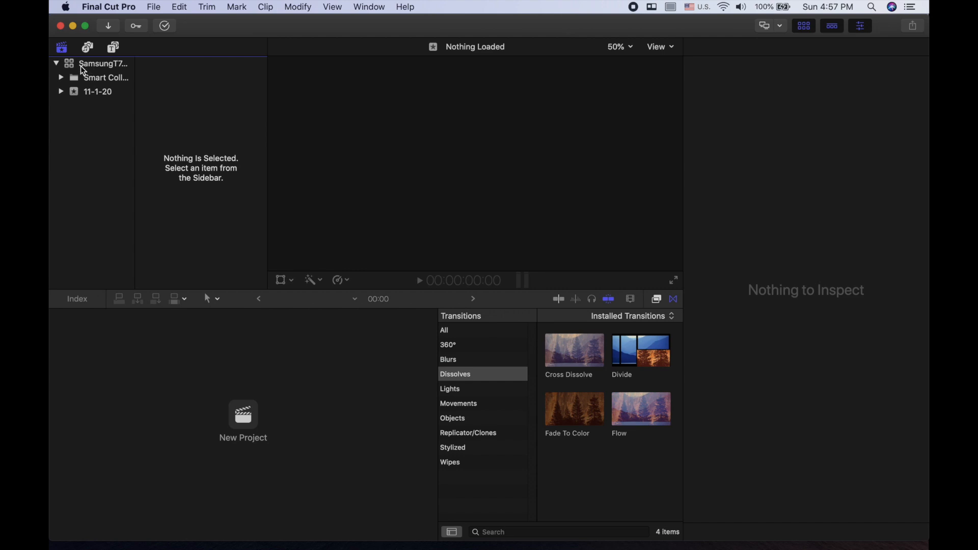
Widen the library sidebar and view the contents of the SamsungT7_2TB_Unbox_Review folder on the T7_2TB drive.
drag(134, 62, 177, 65)
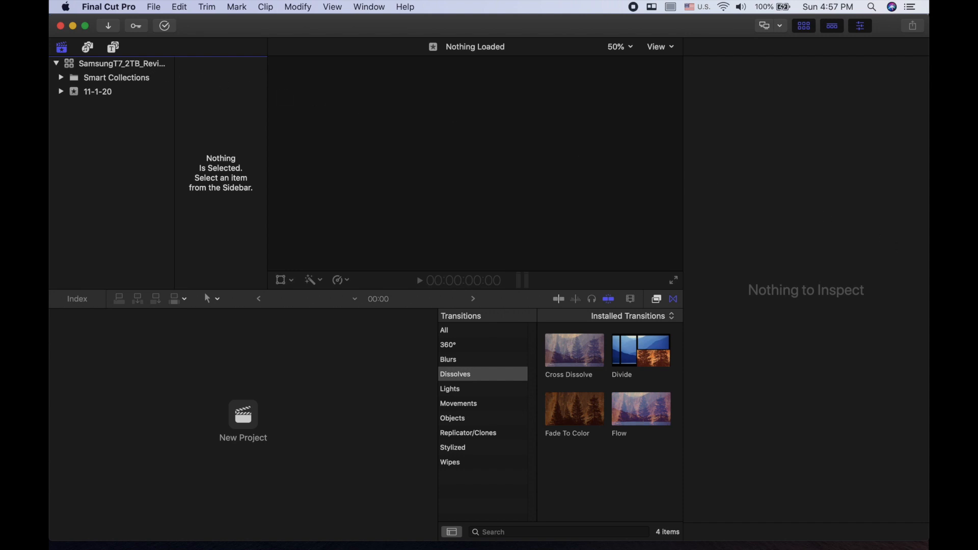
drag(733, 185, 489, 157)
click(459, 193)
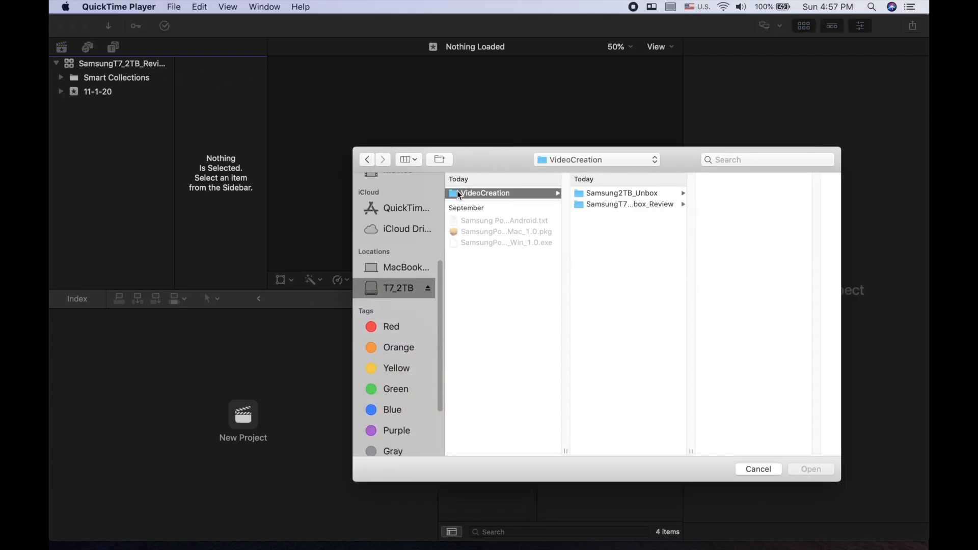
click(631, 205)
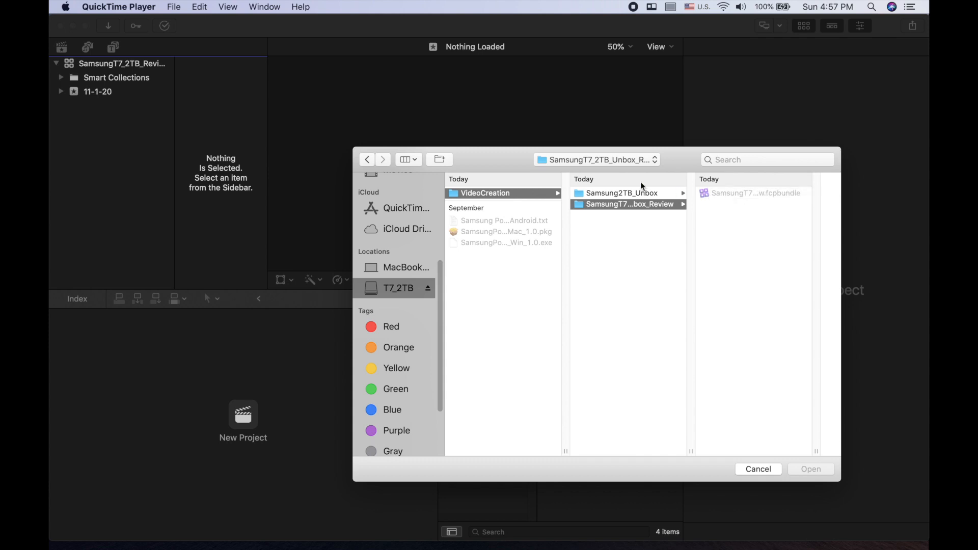
drag(475, 156, 928, 133)
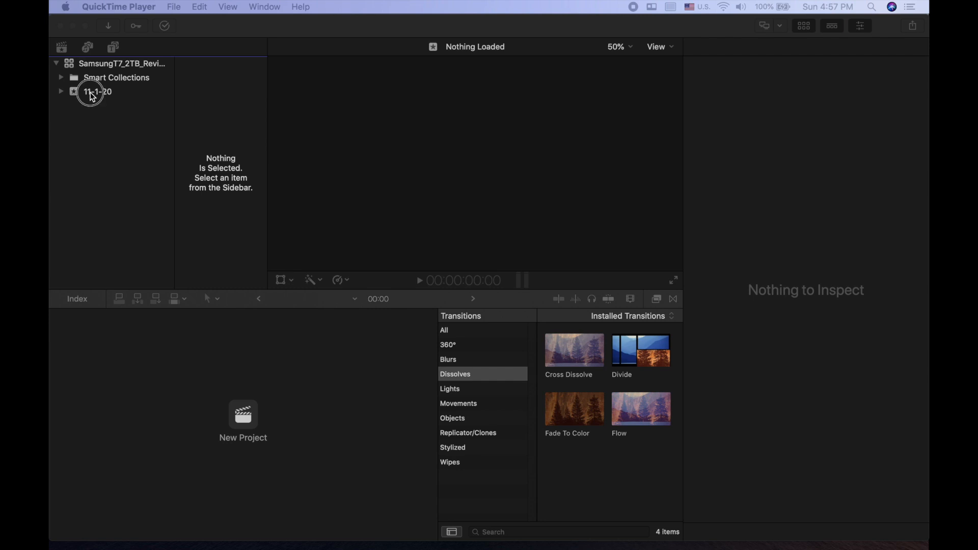
Rename the default 11-1-20 event in the new library as Videos.
click(92, 97)
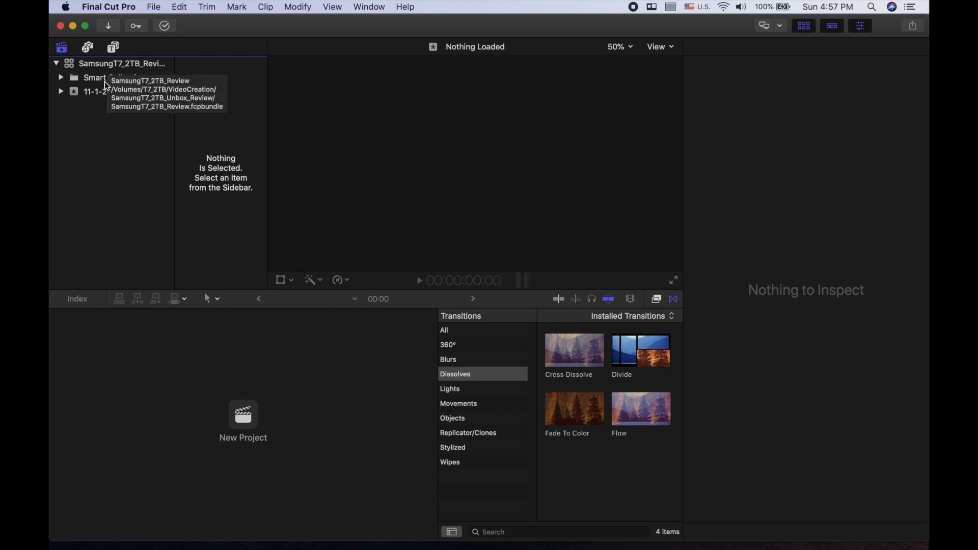
right_click(100, 99)
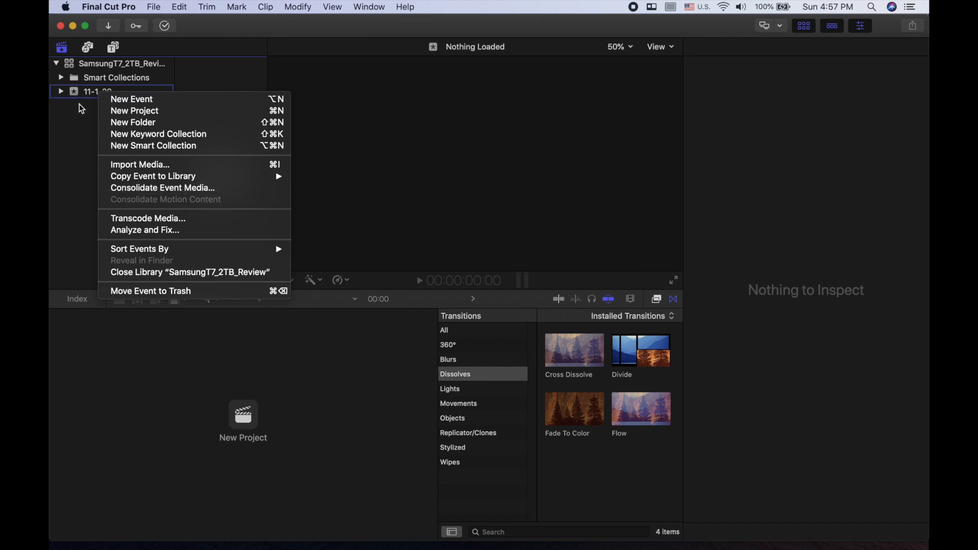
click(90, 93)
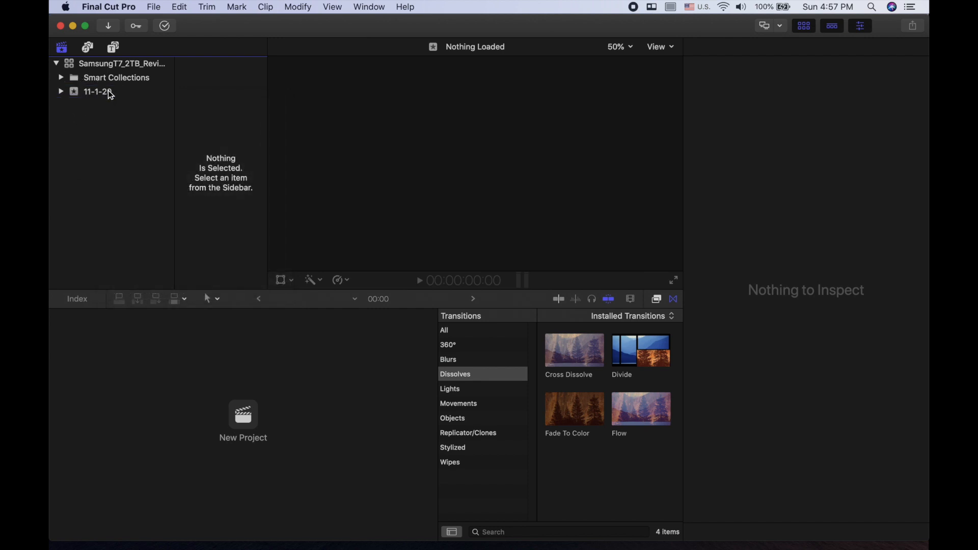
click(112, 94)
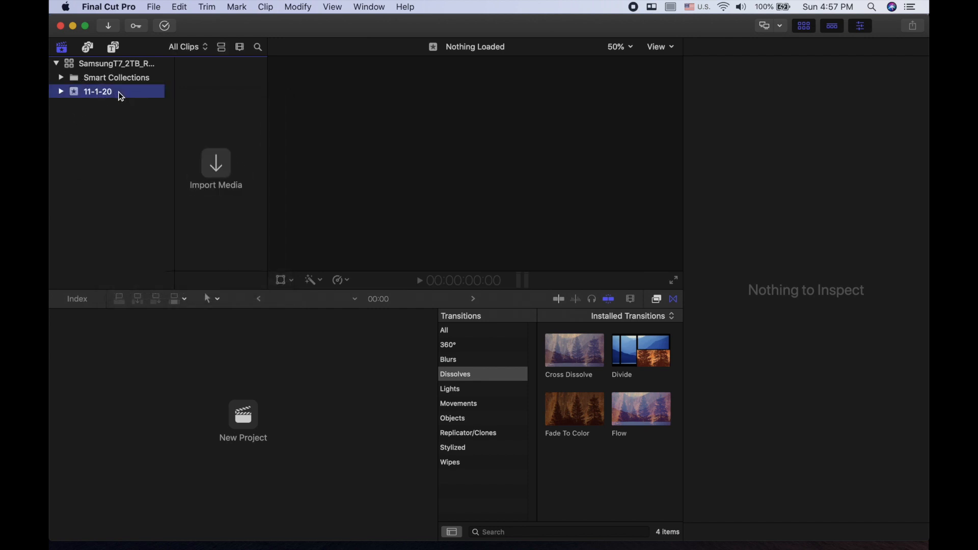
right_click(120, 94)
click(126, 93)
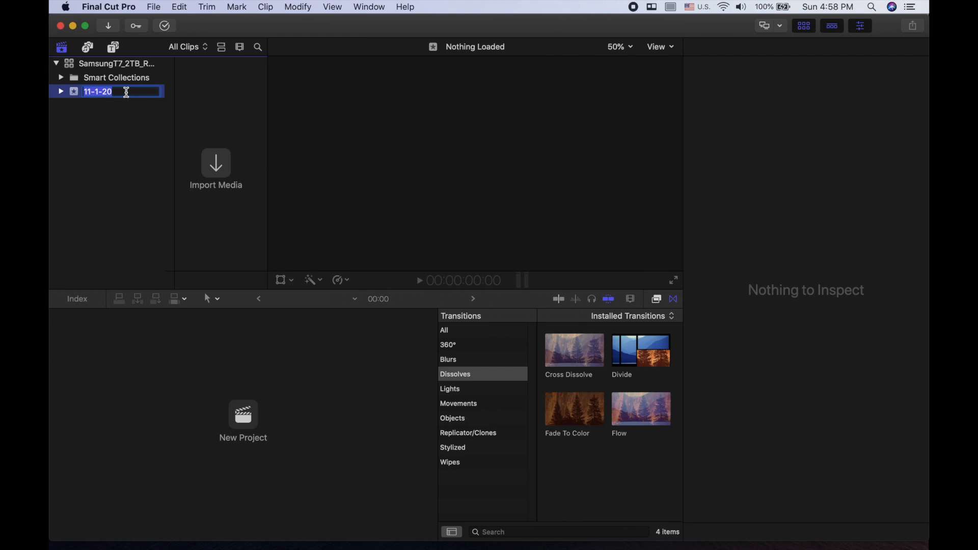
text(Videos)
key(Return)
Create a new event named Images in the SamsungT7_2TB_Review library.
right_click(99, 101)
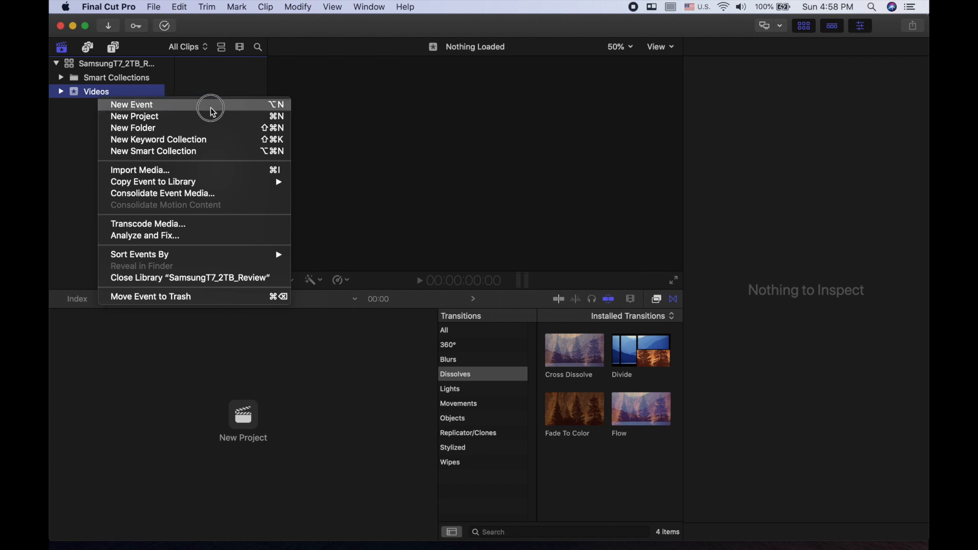
click(186, 109)
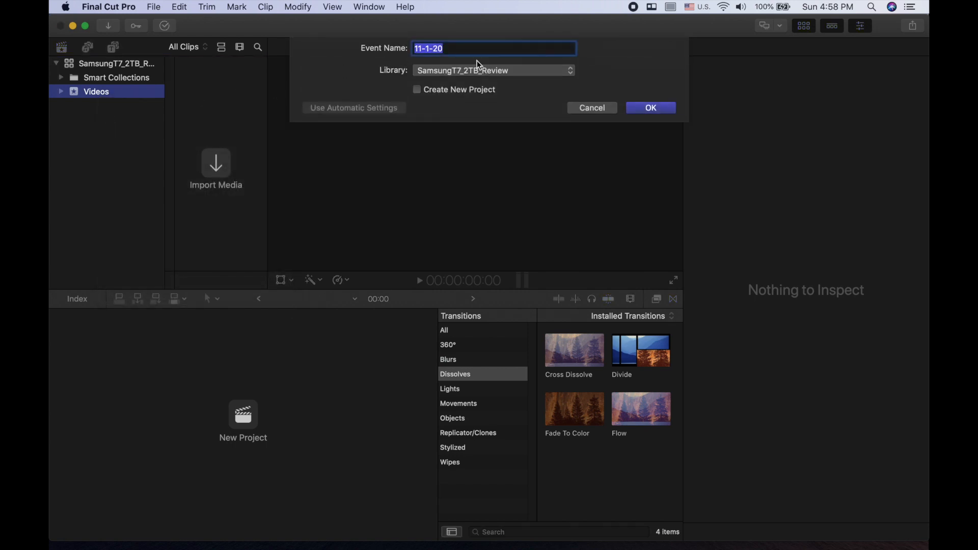
text(Images)
click(642, 109)
Create a new event named Audio in the SamsungT7_2TB_Review library.
right_click(73, 121)
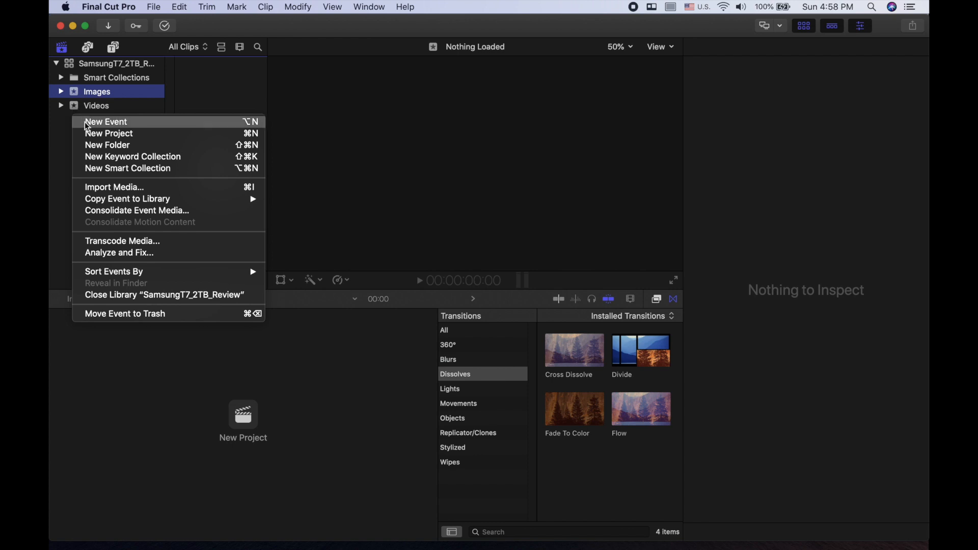
click(59, 129)
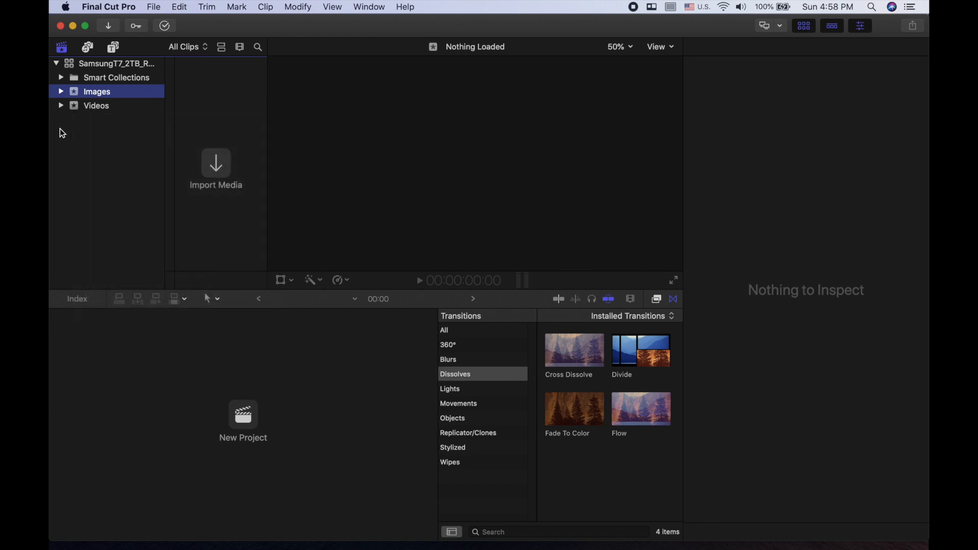
key(alt+n)
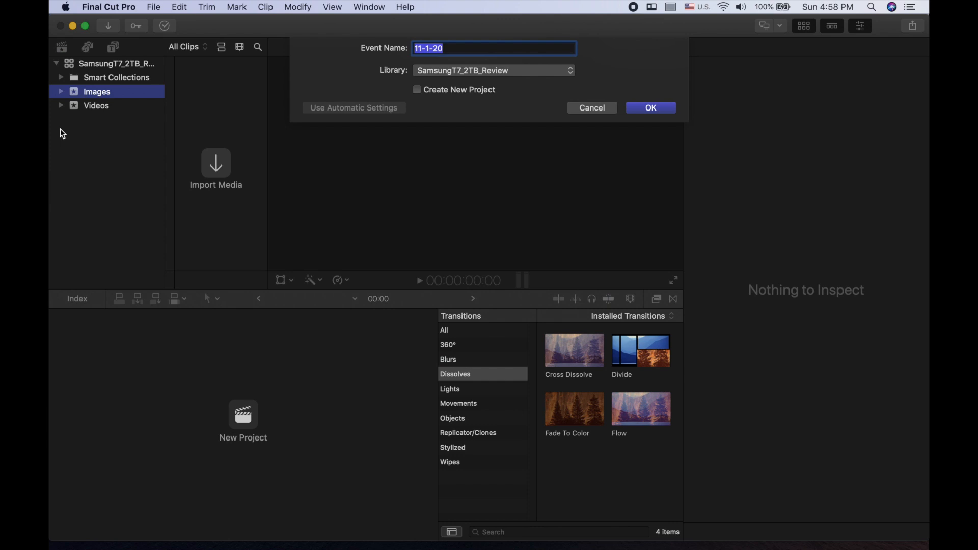
text(Audio)
click(645, 108)
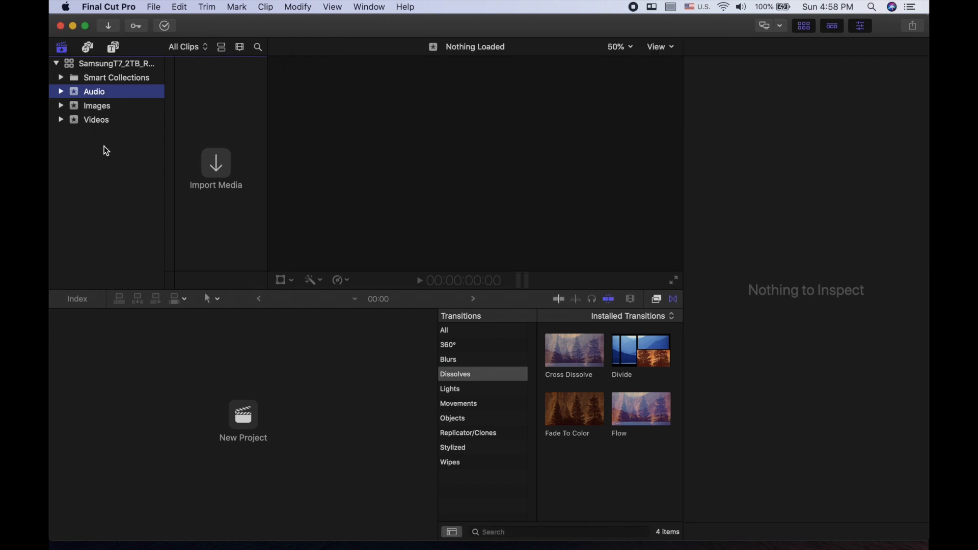
Open media import for the Videos event and browse to the SamsungT7_2TB_Unbox_Review folder on T7_2TB.
click(92, 122)
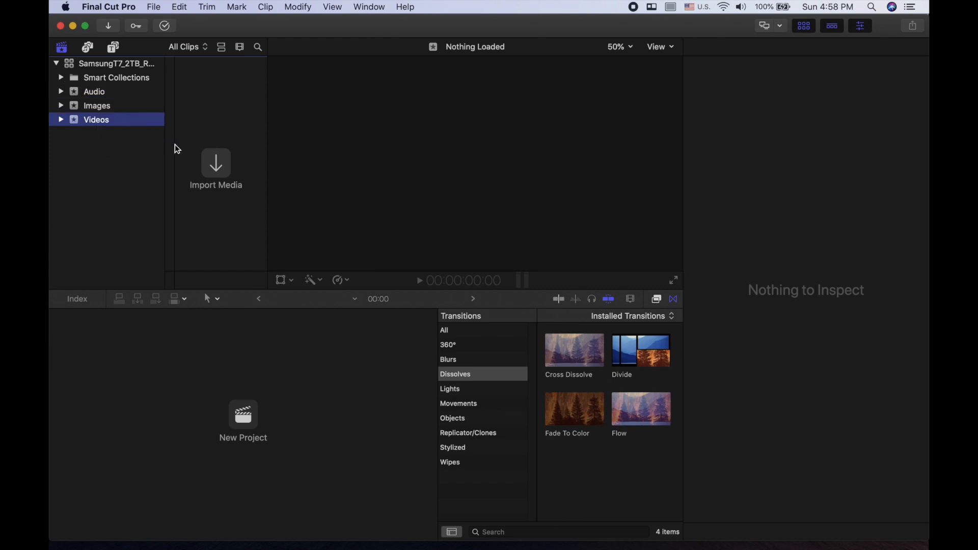
click(224, 168)
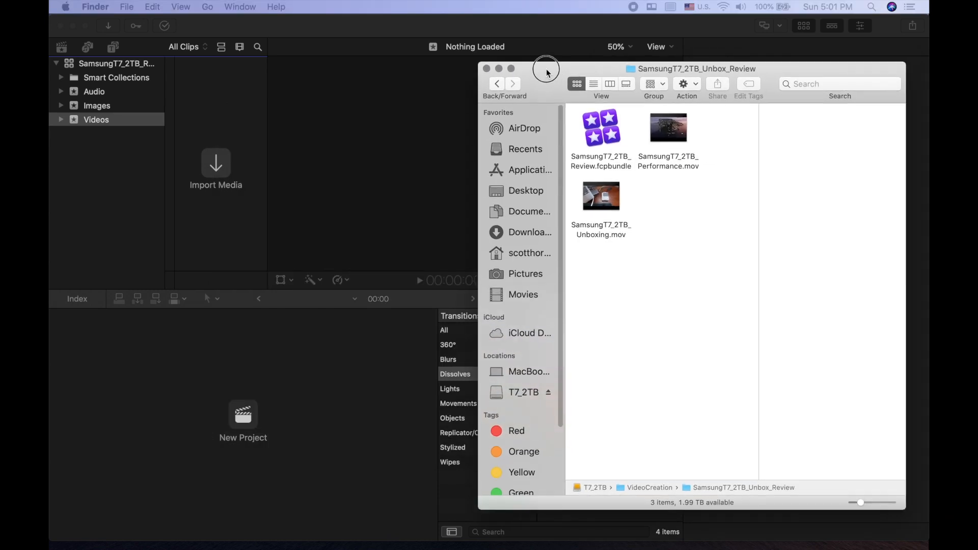
drag(546, 73, 420, 79)
click(220, 165)
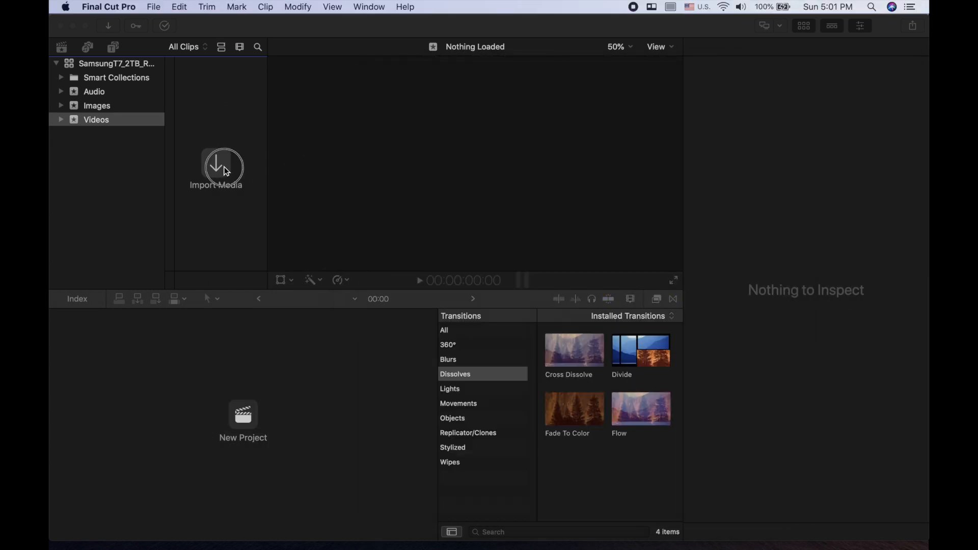
double_click(234, 344)
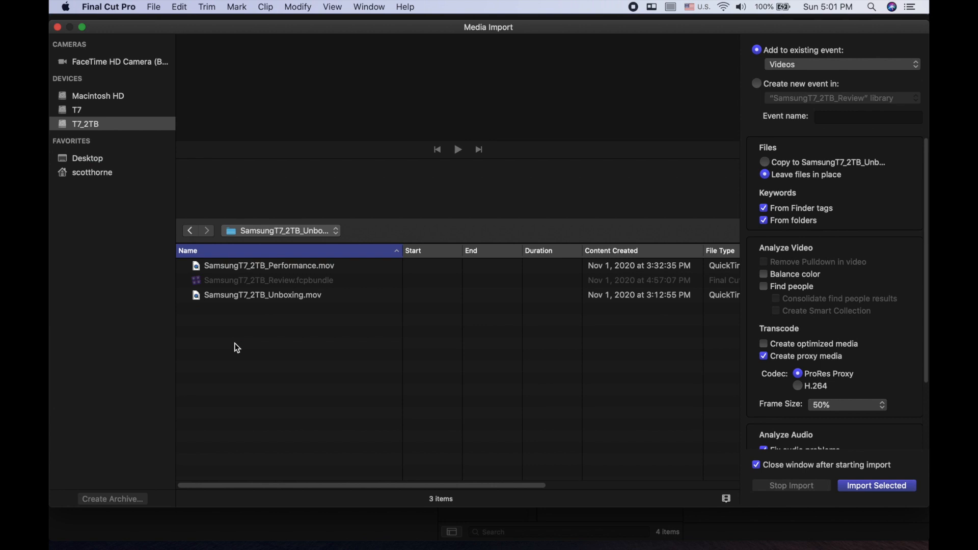
Import SamsungT7_2TB_Performance.mov and SamsungT7_2TB_Unboxing.mov into the Videos event, leaving files in place and creating ProRes proxy media.
click(234, 272)
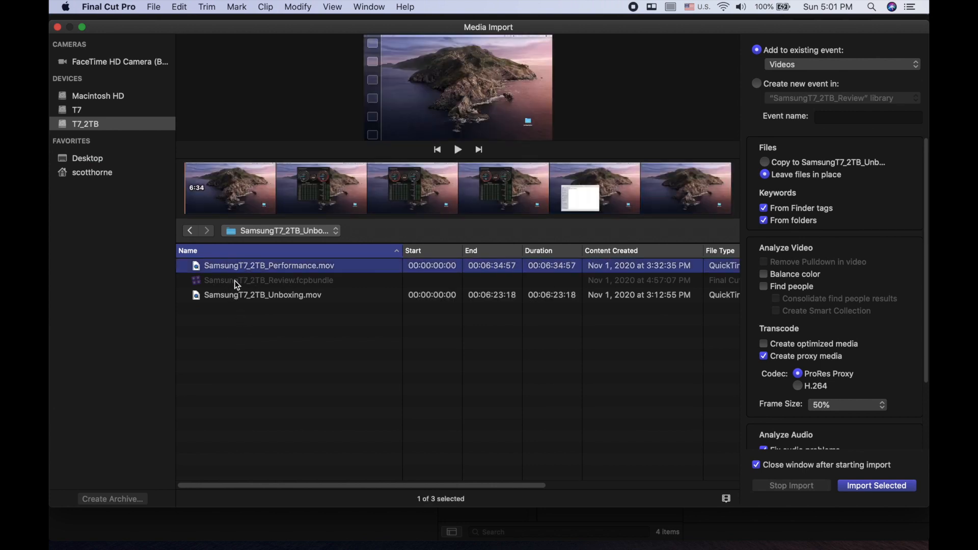
super+click(233, 295)
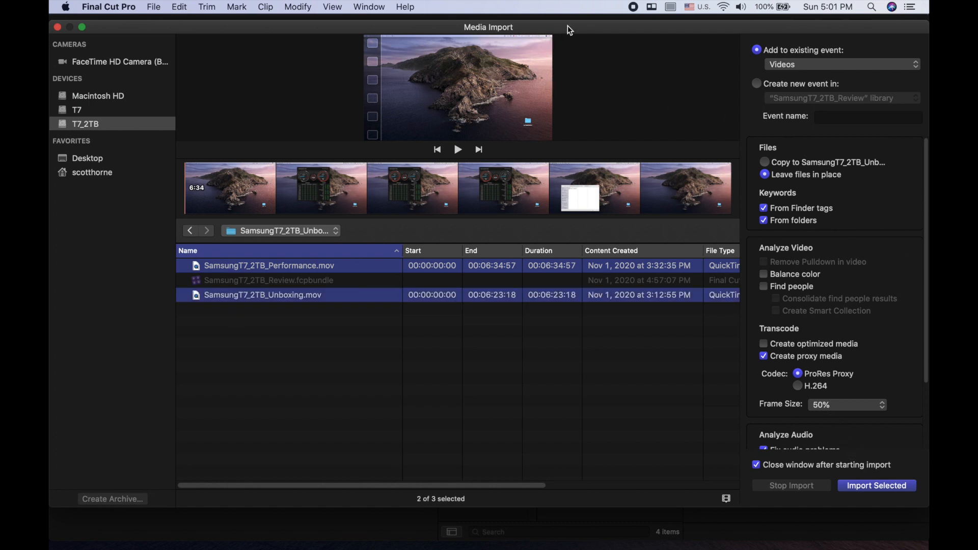
drag(568, 26, 549, 23)
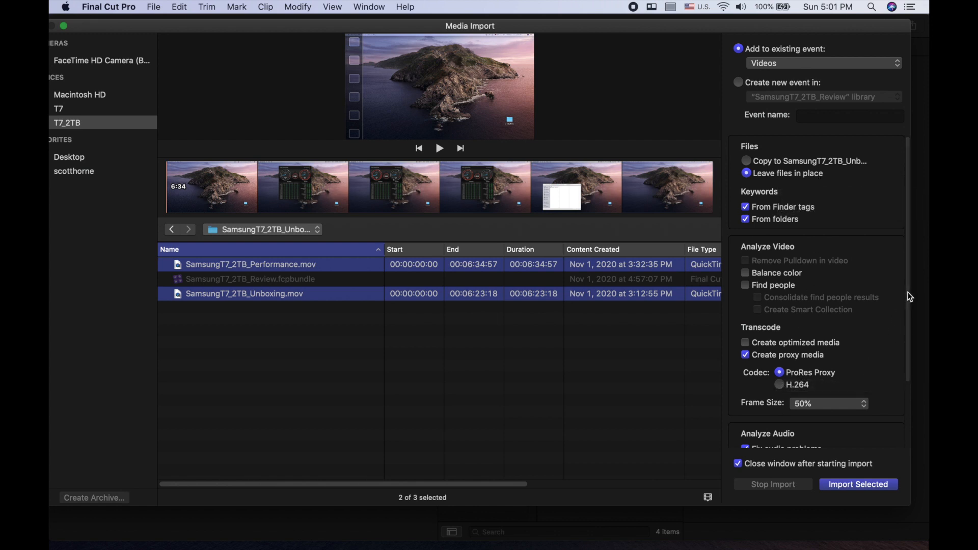
drag(908, 288, 910, 361)
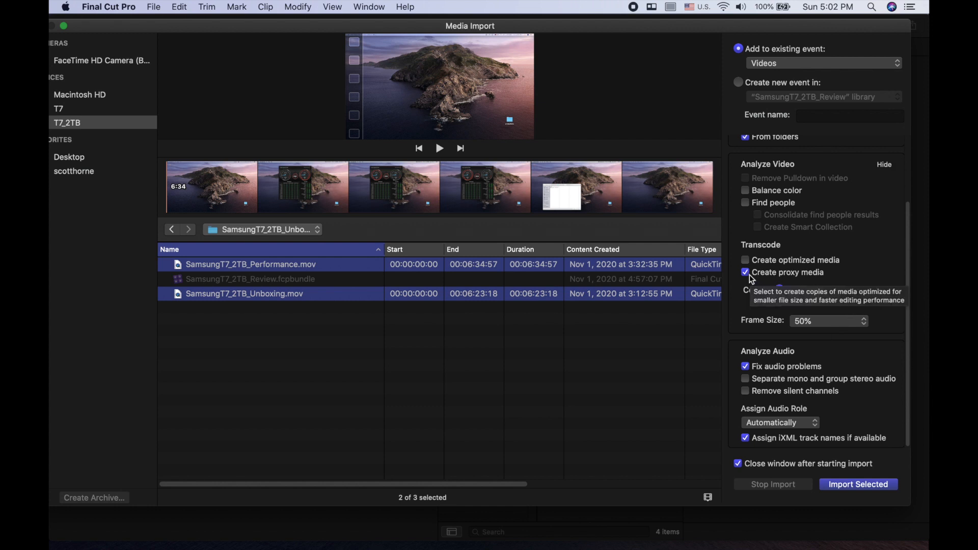
click(845, 484)
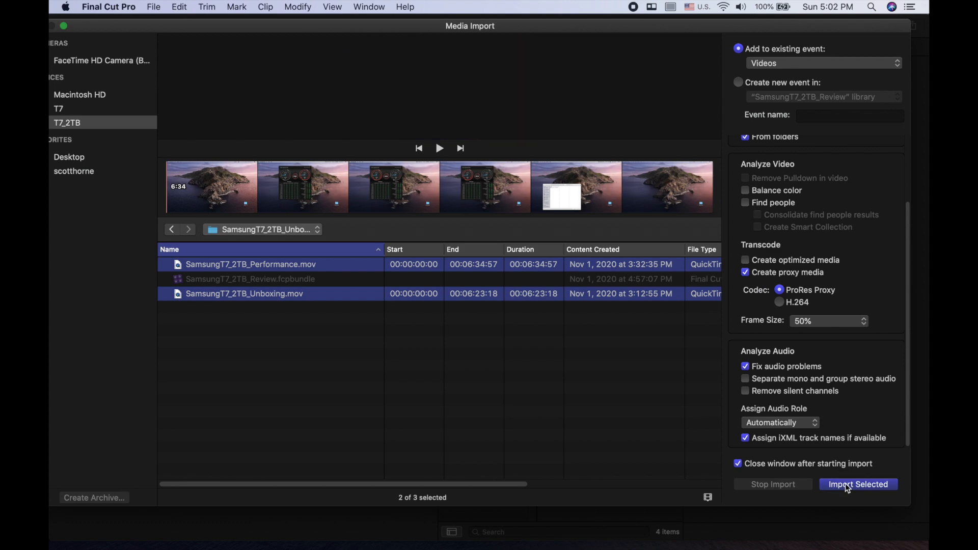
click(879, 484)
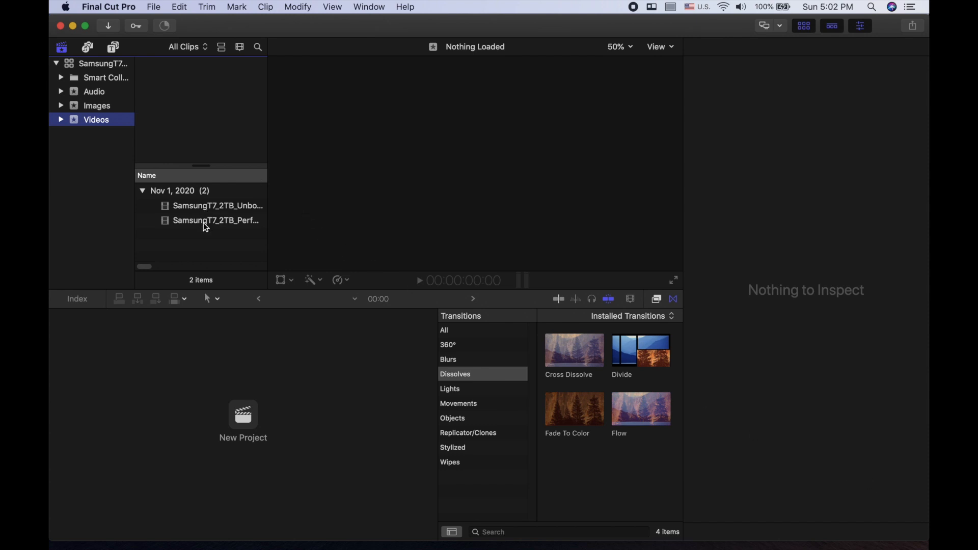
Check the background tasks' progress and inspect the SamsungT7_2TB_Unboxing clip's information.
click(164, 29)
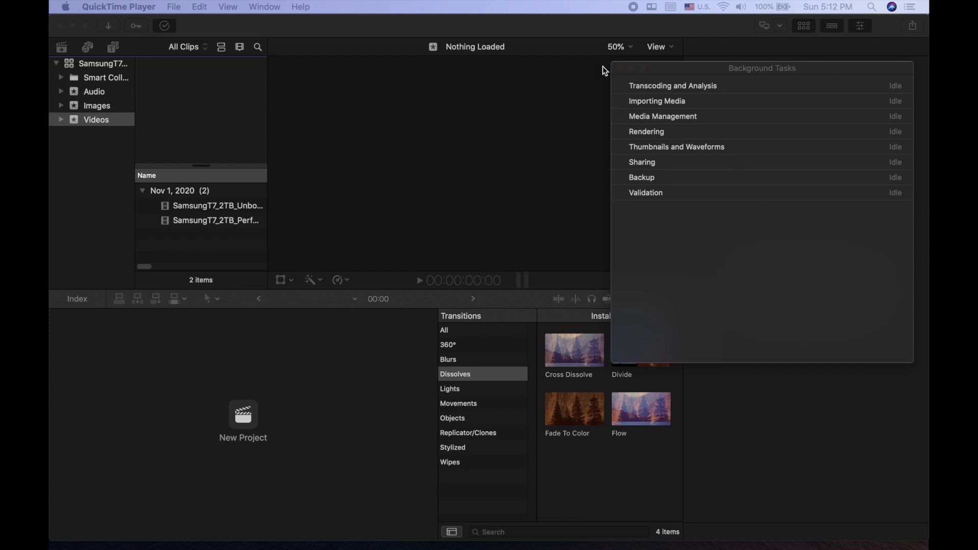
click(620, 68)
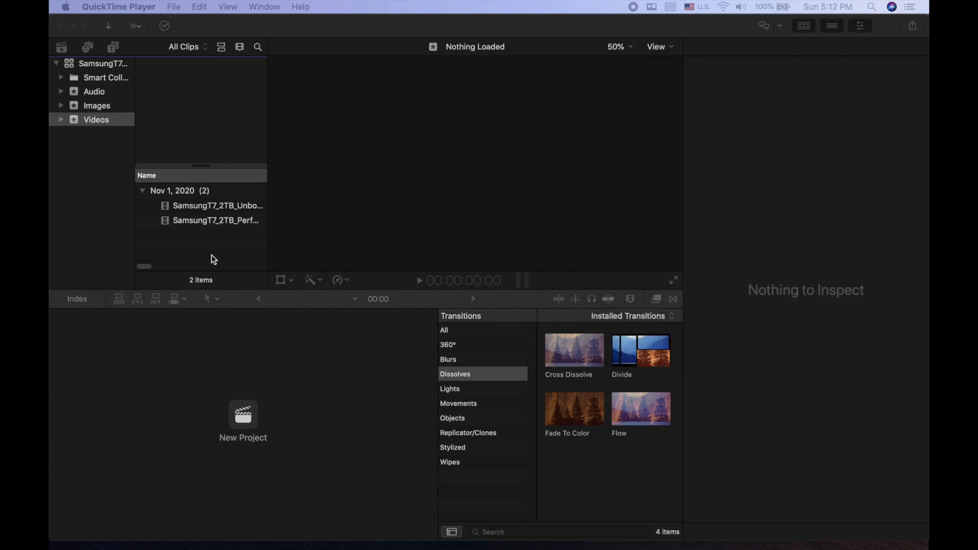
click(186, 208)
click(185, 207)
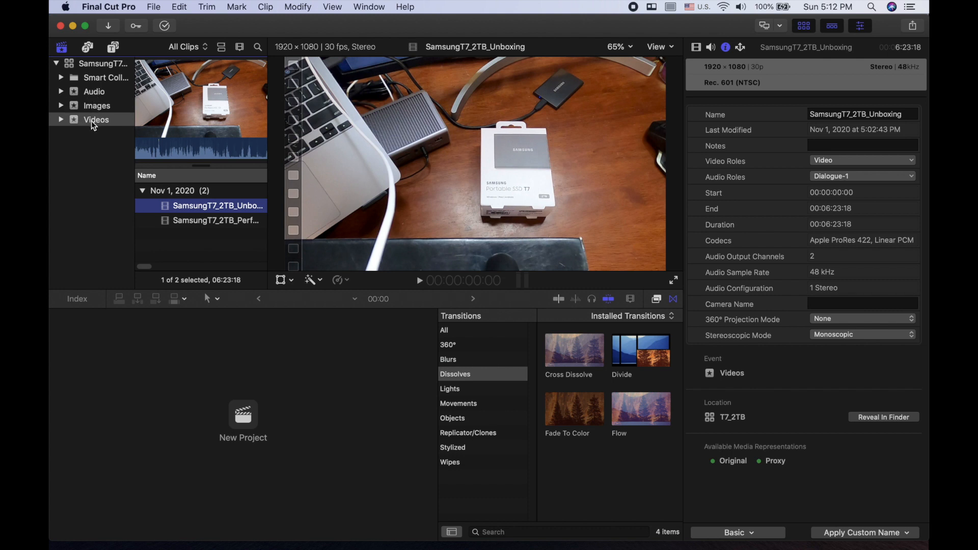
Compare the information of the SamsungT7_2TB_Performance and SamsungT7_2TB_Unboxing clips and preview the Unboxing clip's playback.
click(205, 209)
click(208, 220)
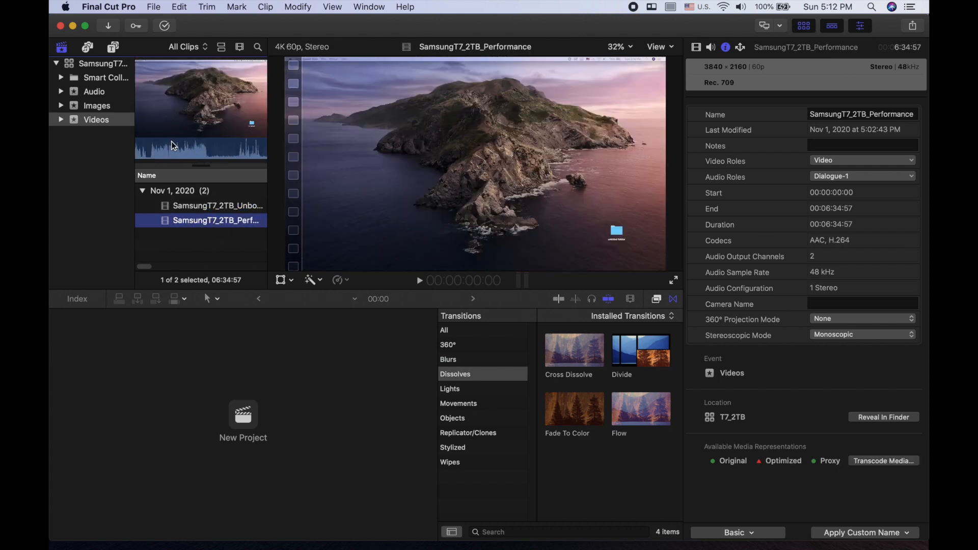
click(192, 206)
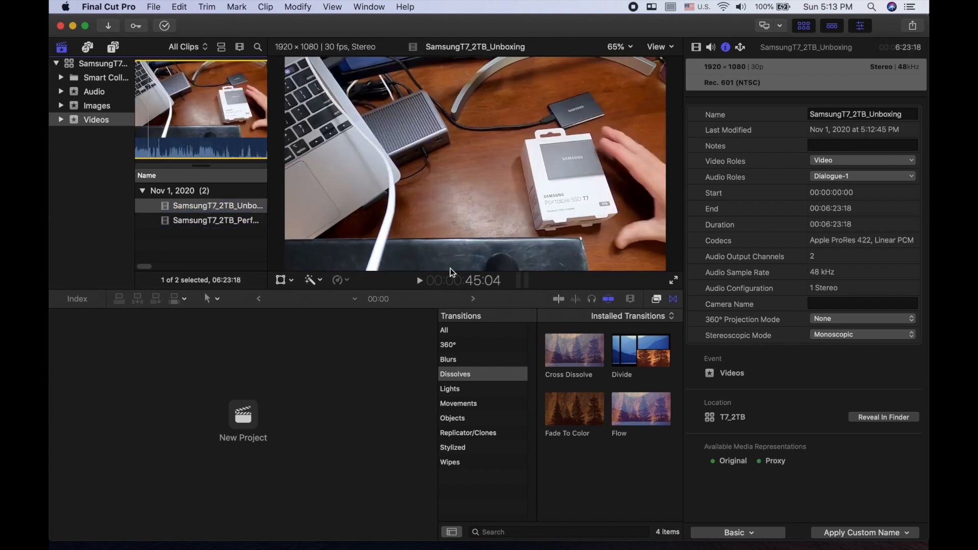
click(420, 281)
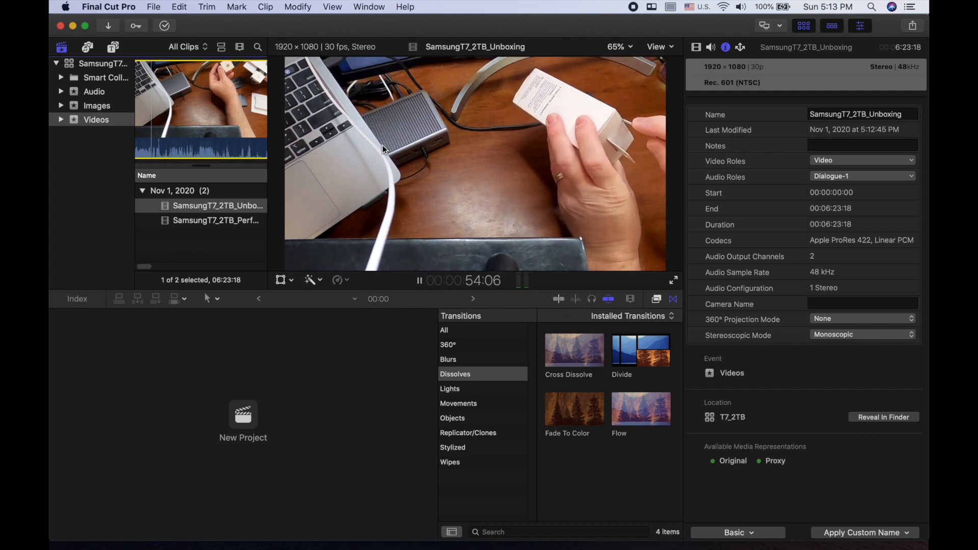
key(Down)
key(Up)
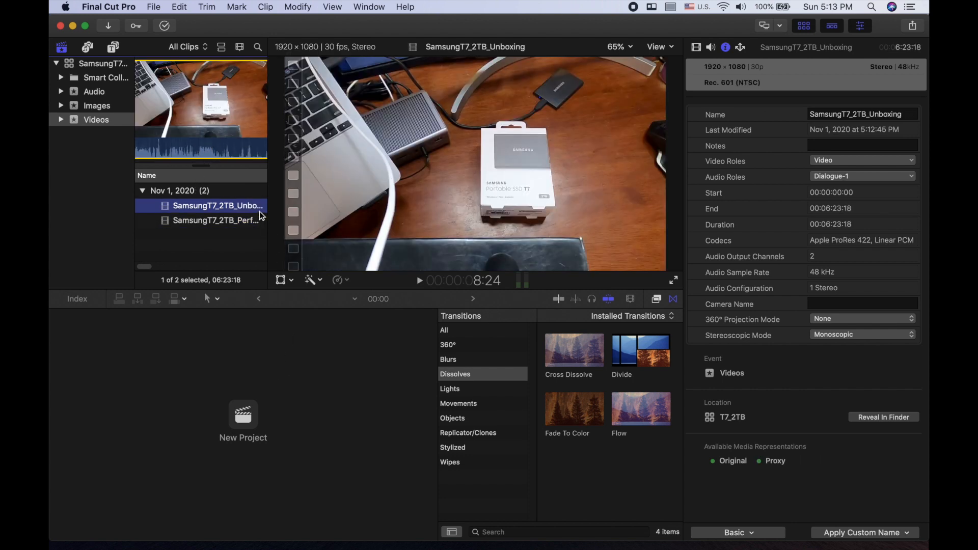
Start a new project in the Videos event and name it Samsung2TBVideoProject.
click(244, 418)
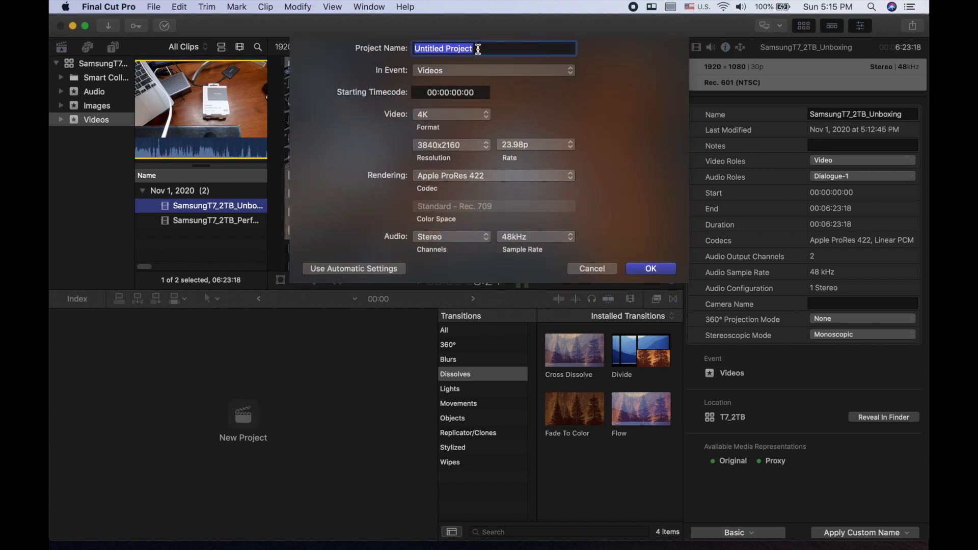
drag(485, 48, 405, 48)
text(Samsung)
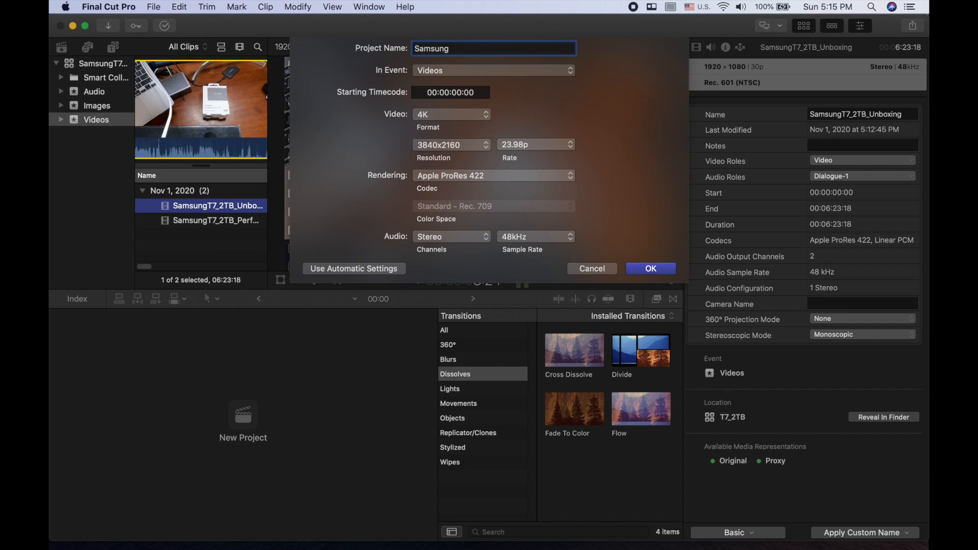
text(2TB)
text(VideoProject)
Set the new project's video format to 1080p HD at 1920x1080 with a 30p frame rate.
click(484, 146)
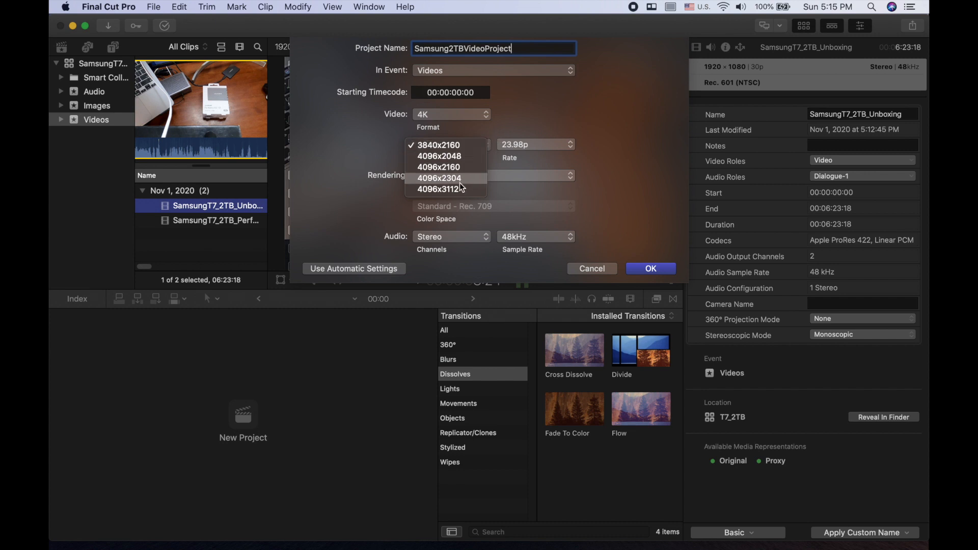
click(488, 115)
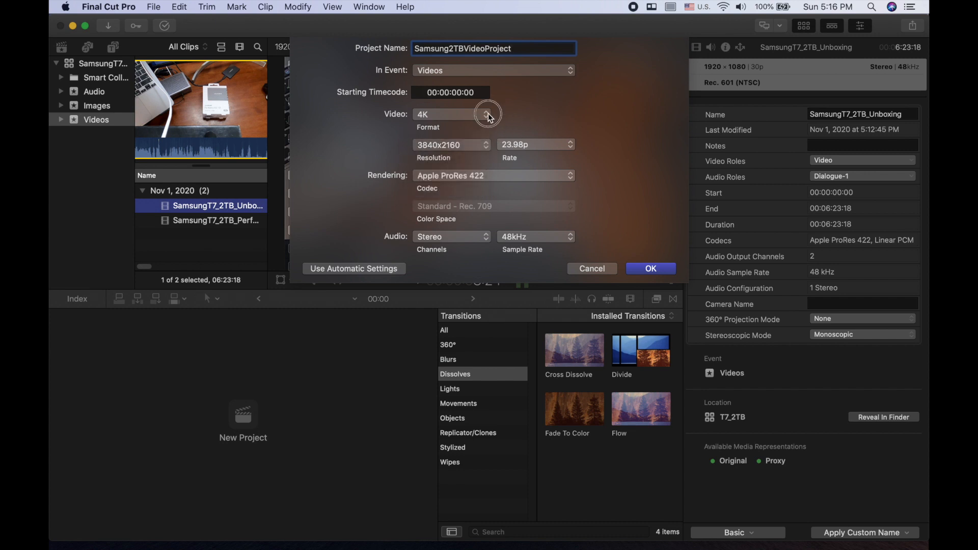
click(489, 115)
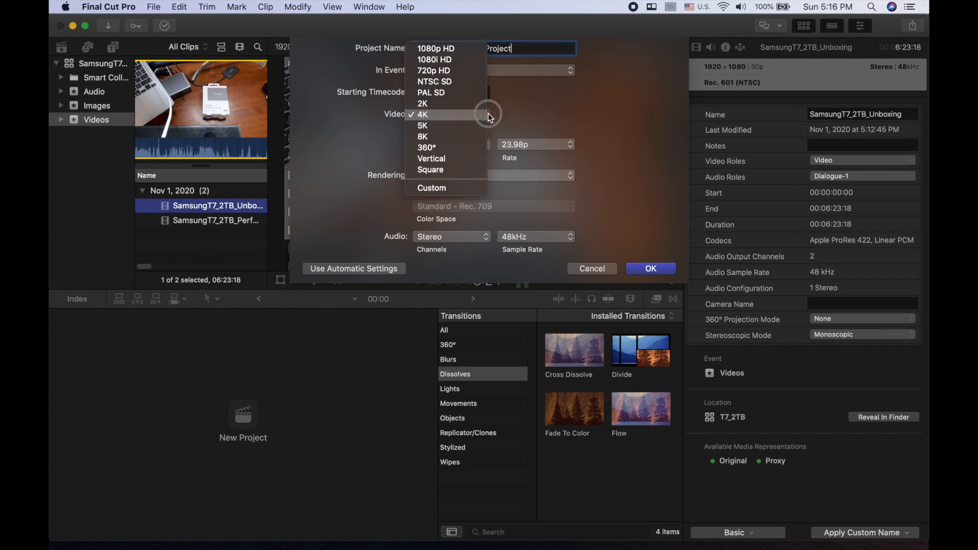
click(465, 50)
click(529, 145)
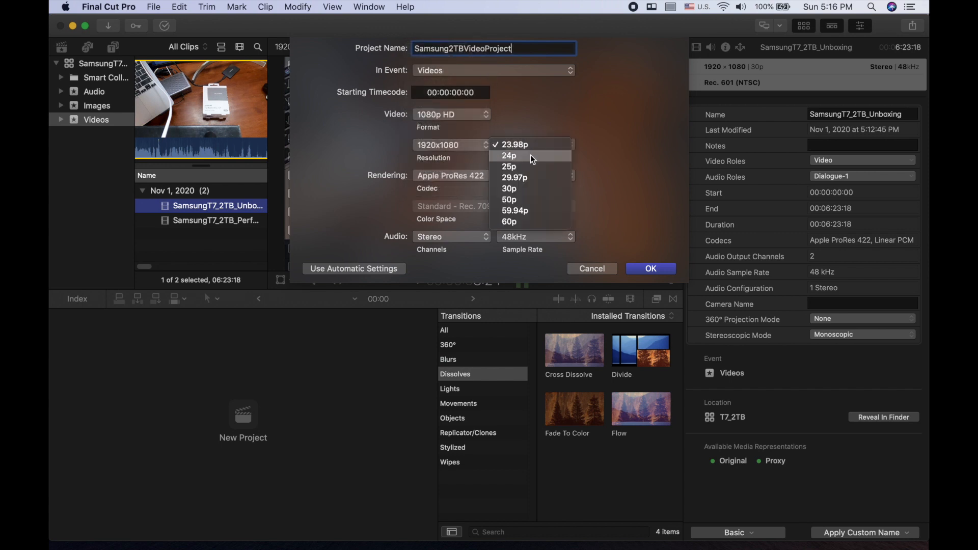
click(527, 189)
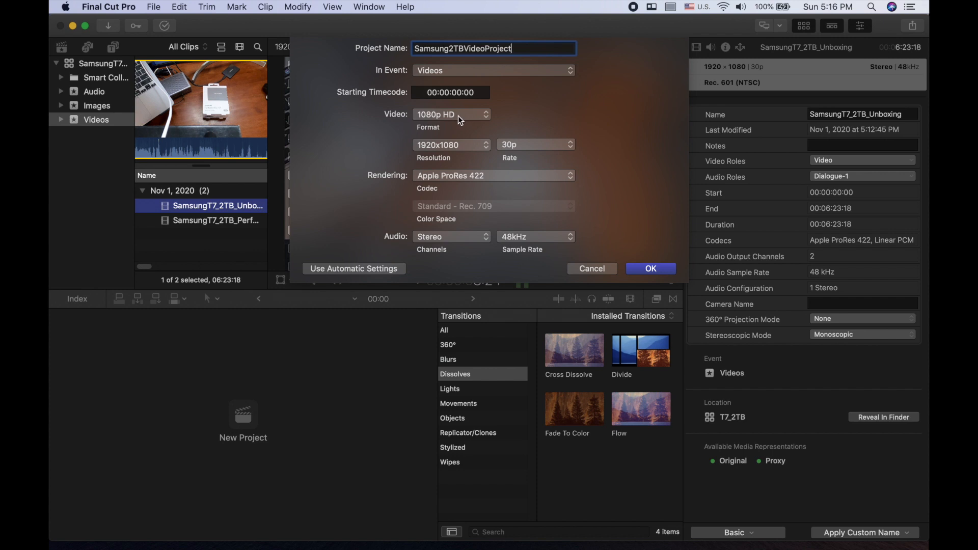
Keep Apple ProRes 422 rendering and 48kHz stereo audio, and create the project.
click(484, 175)
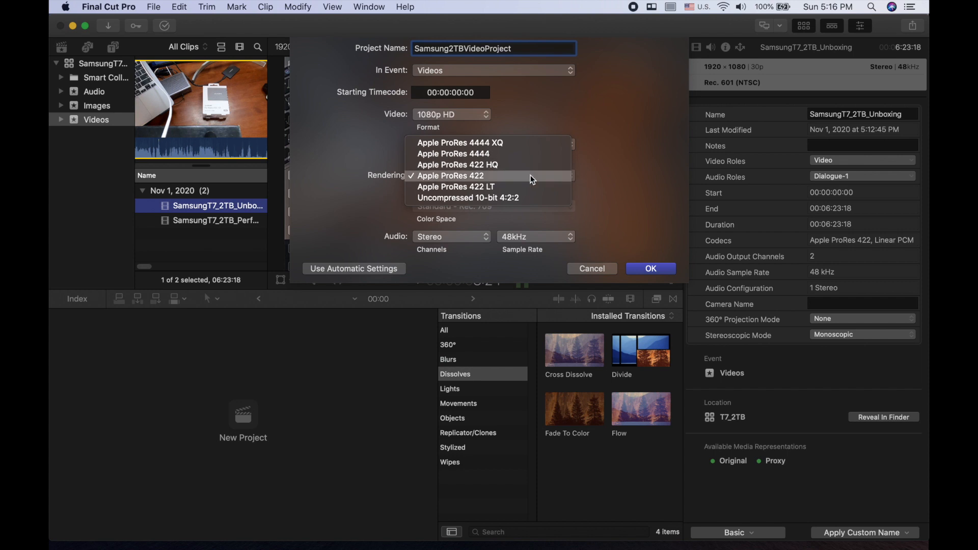
click(572, 179)
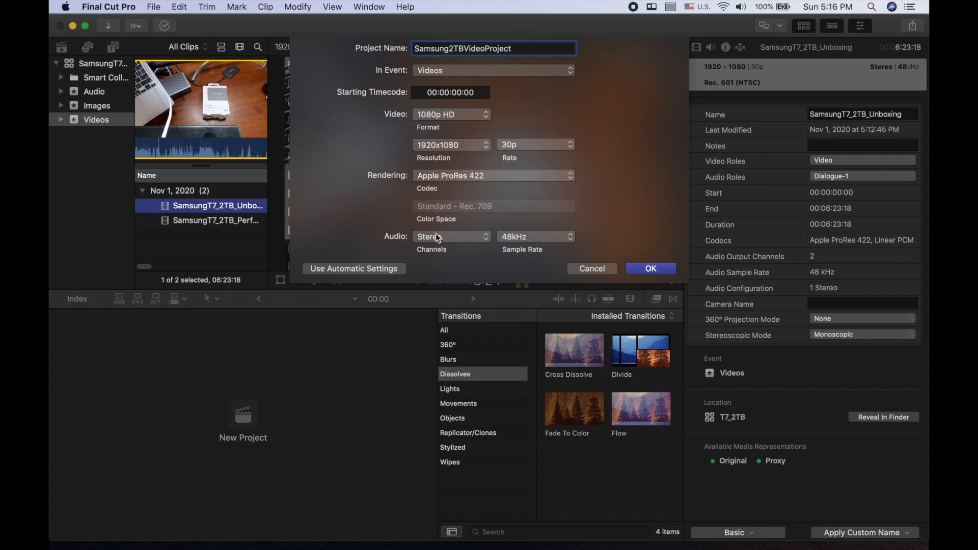
click(547, 240)
click(544, 238)
click(544, 238)
click(544, 238)
click(644, 270)
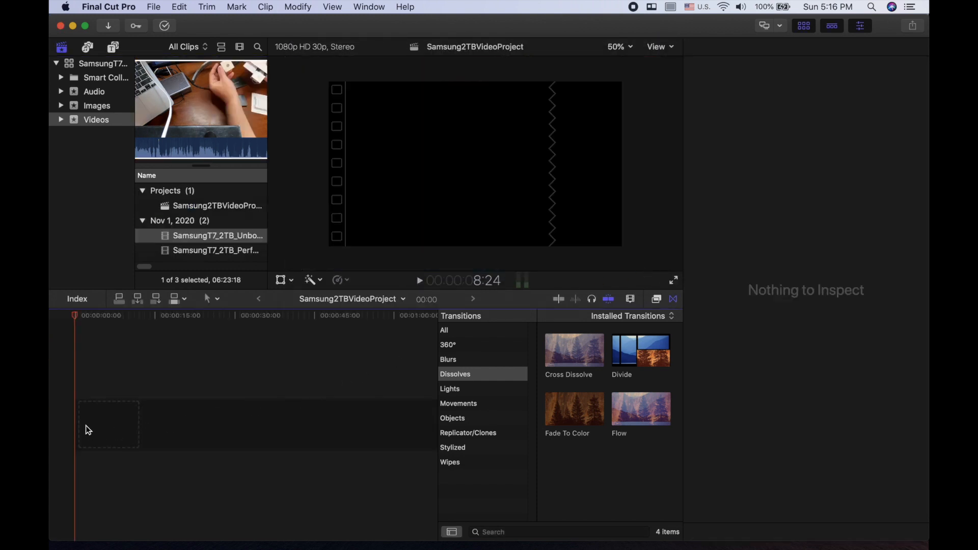
Add the SamsungT7_2TB_Unboxing clip to the start of the project's empty timeline.
click(185, 251)
click(184, 241)
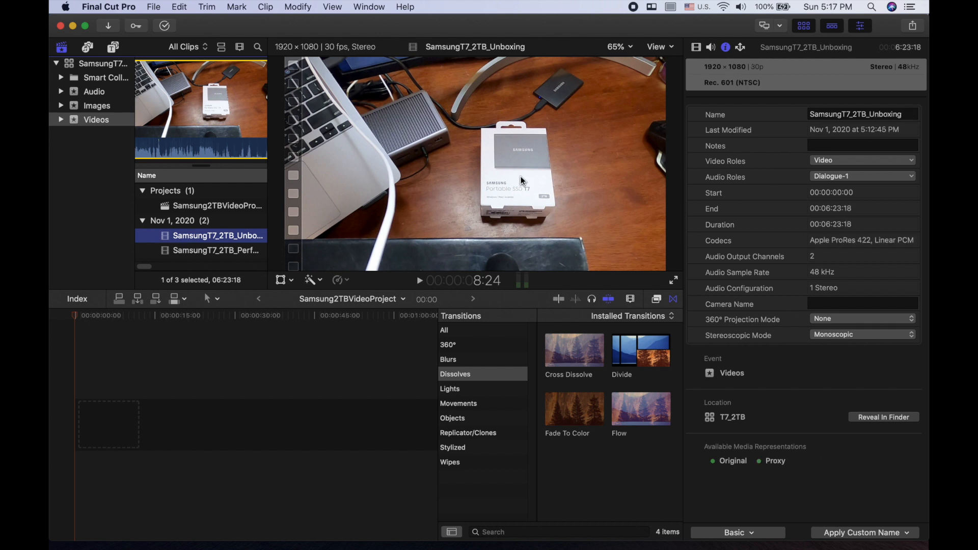
click(198, 240)
drag(198, 241, 148, 404)
drag(118, 425, 266, 430)
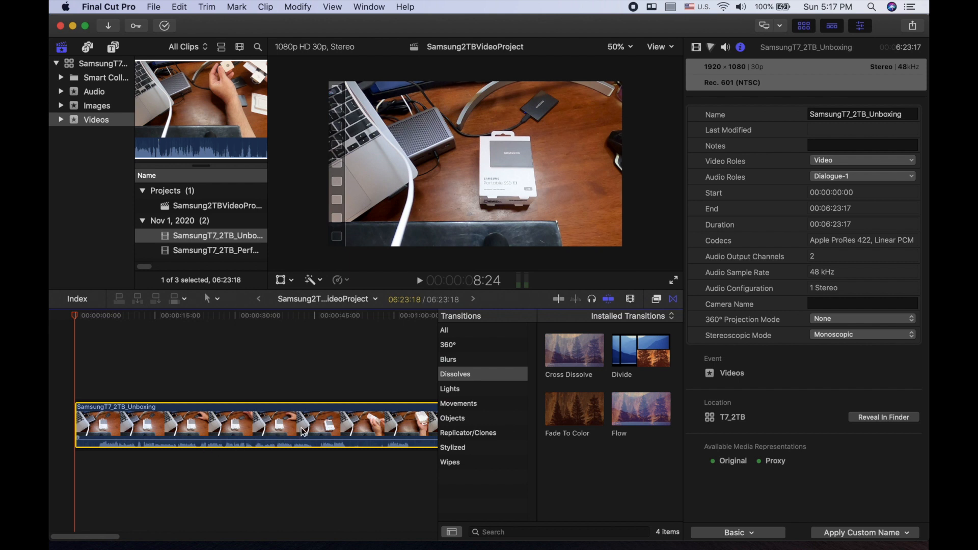
Append the SamsungT7_2TB_Performance clip directly after the end of the Unboxing clip in the timeline.
scroll(304, 432, right, 10)
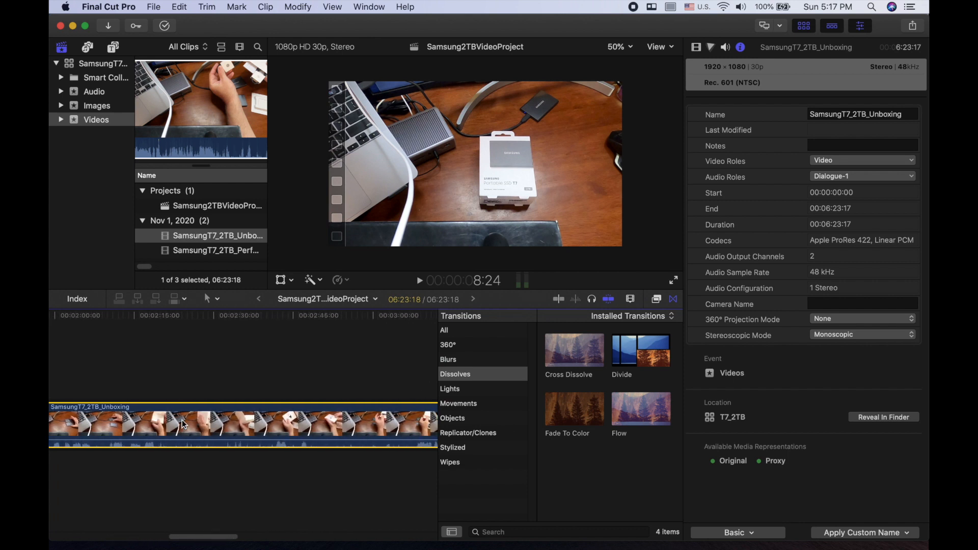
scroll(184, 425, right, 15)
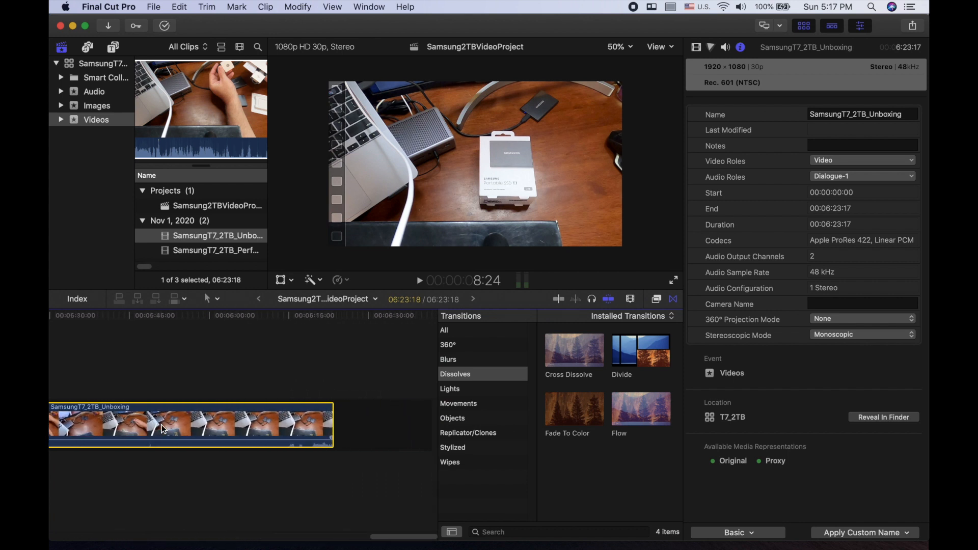
scroll(163, 430, left, 1)
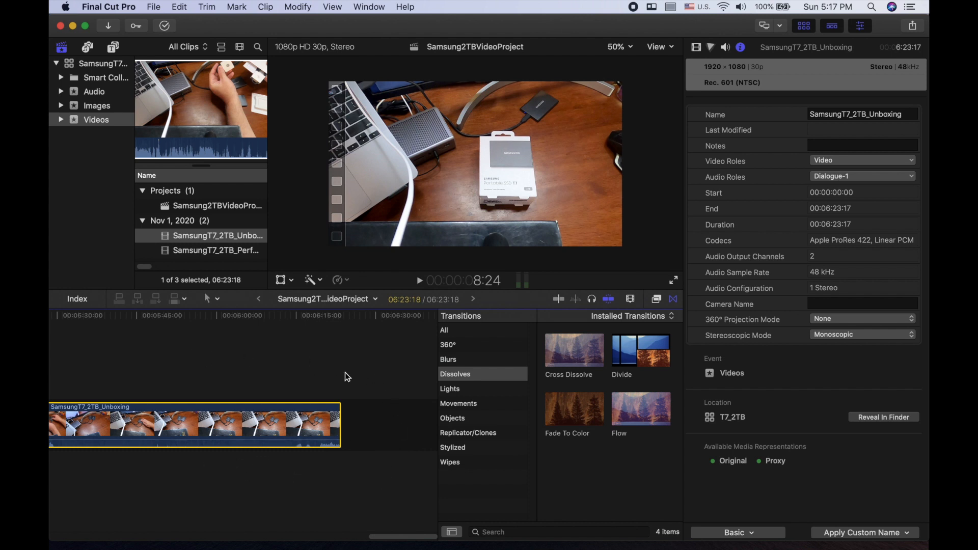
click(189, 251)
drag(189, 254, 393, 424)
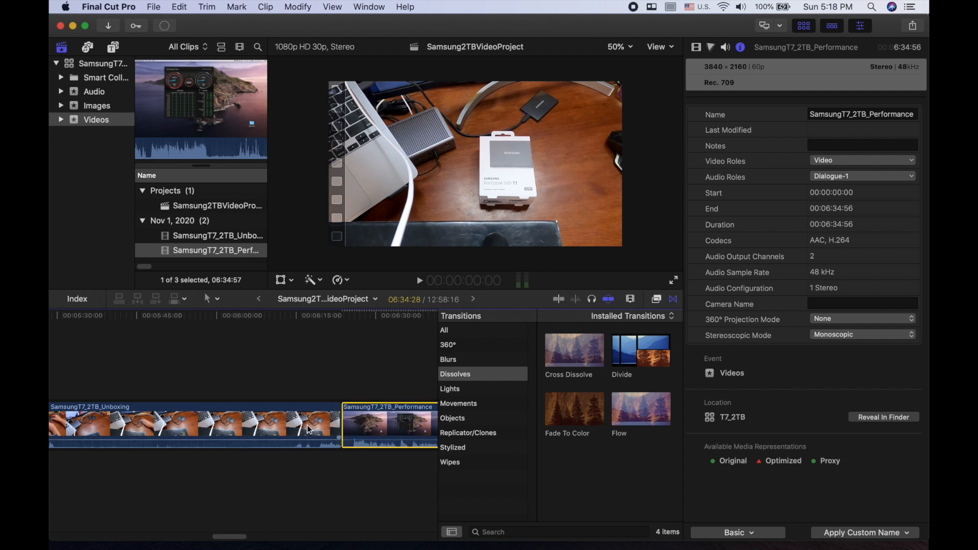
Increase the timeline's clip height and zoom level so the Unboxing clip's thumbnails and audio waveform appear larger.
click(334, 425)
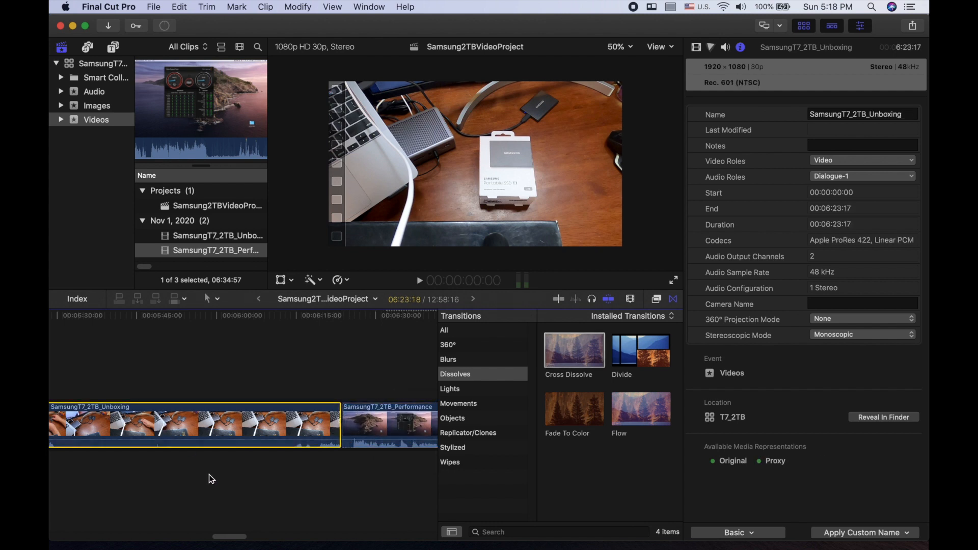
scroll(208, 475, left, 15)
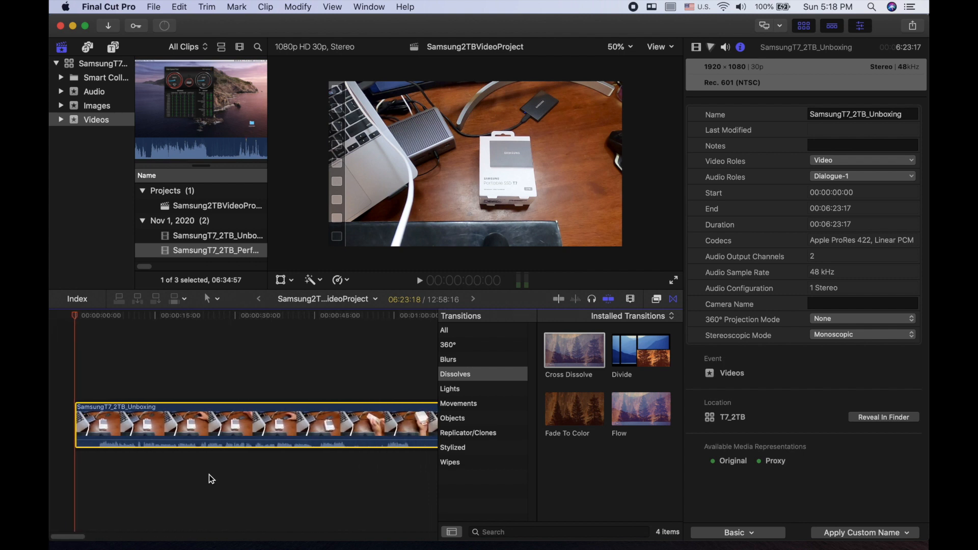
scroll(209, 479, right, 5)
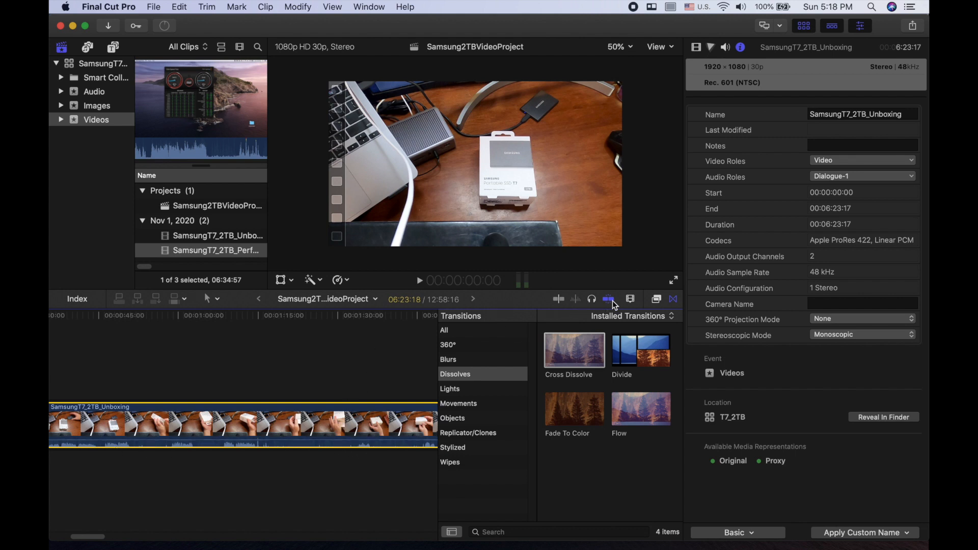
click(631, 299)
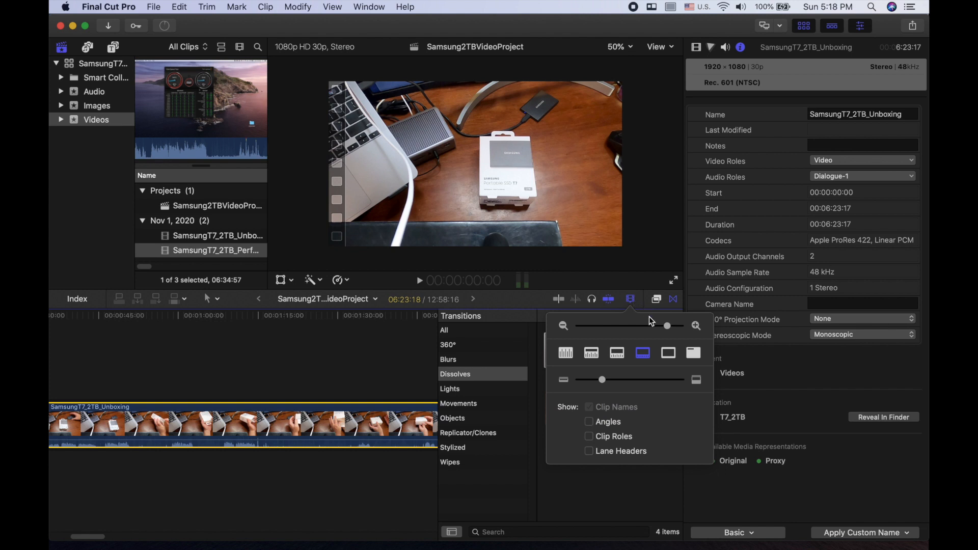
drag(605, 382, 661, 386)
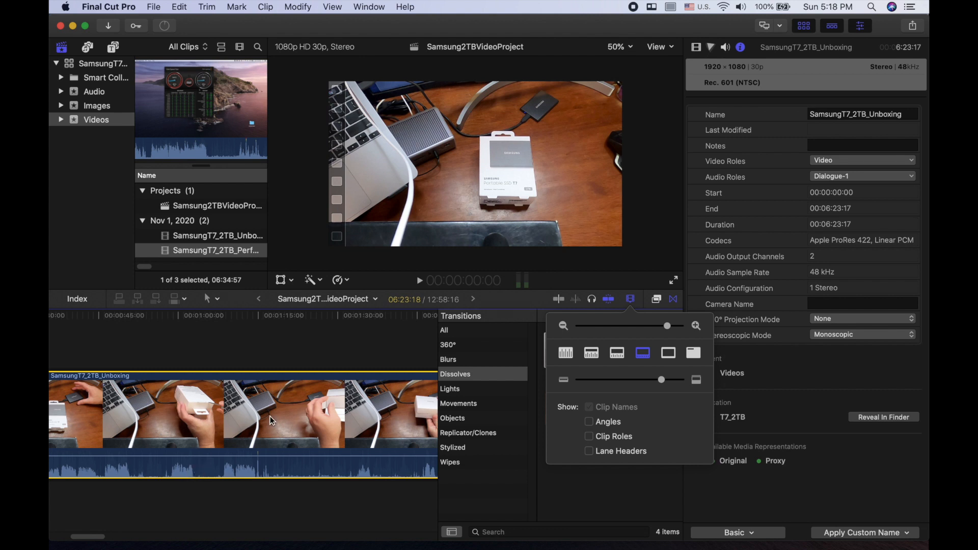
mouse_move(667, 326)
mouse_down()
mouse_move(595, 331)
mouse_move(674, 329)
mouse_up()
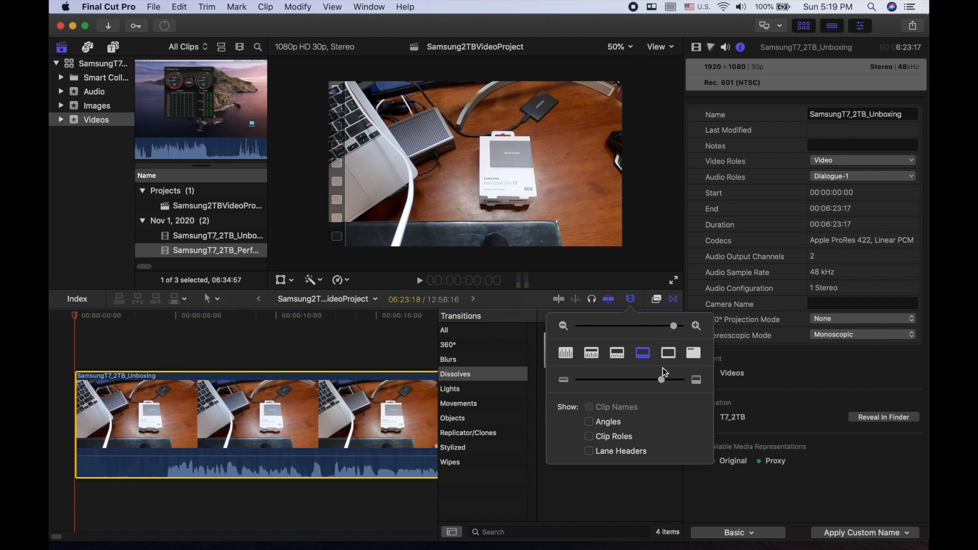
drag(662, 379, 664, 379)
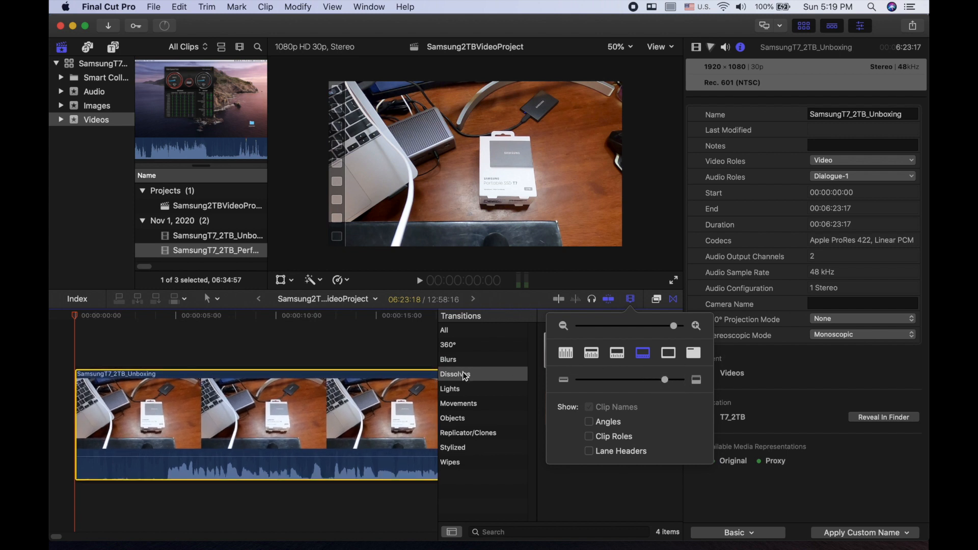
Play the timeline from its beginning and stop at 4:16, where the Unboxing clip's speech starts.
click(75, 338)
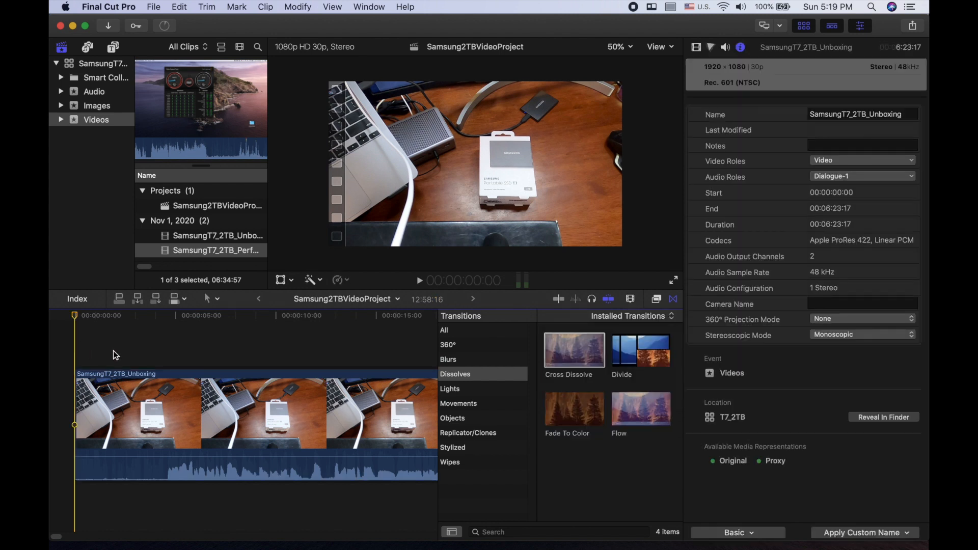
key(space)
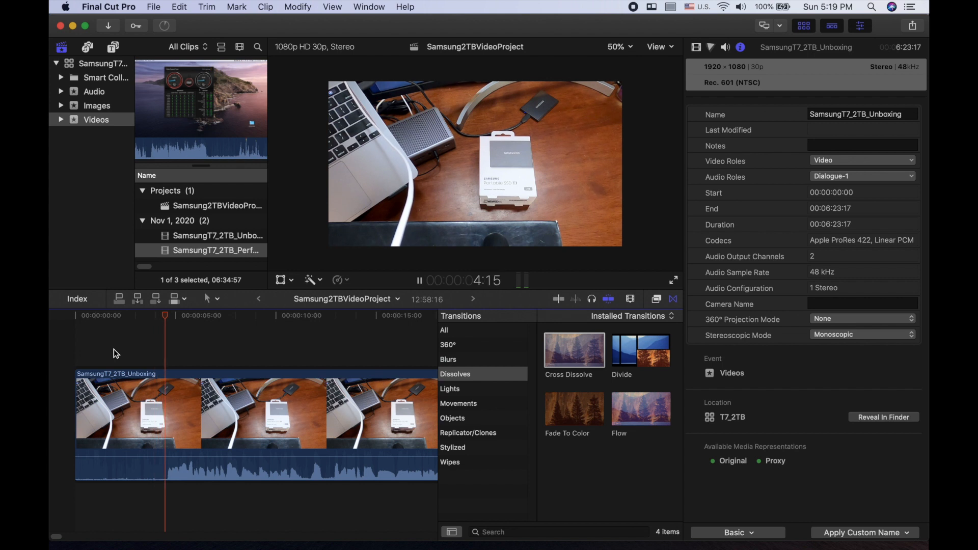
key(space)
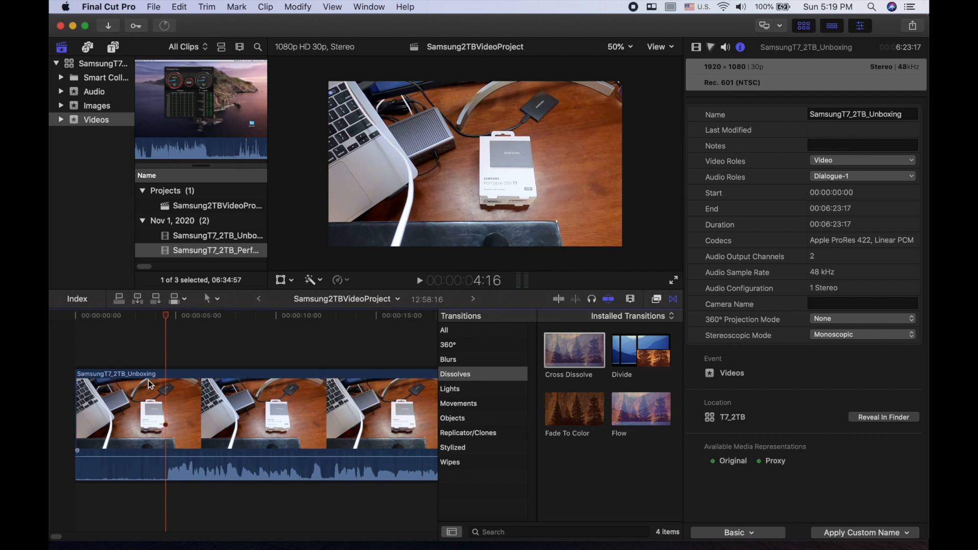
Split the Unboxing clip at the playhead with the Blade tool and switch back to the Select tool.
click(218, 302)
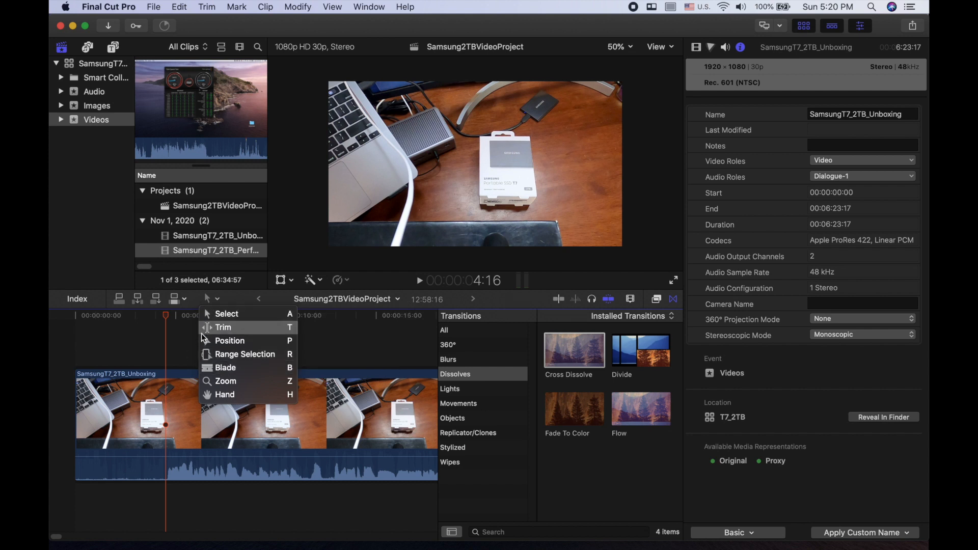
click(223, 373)
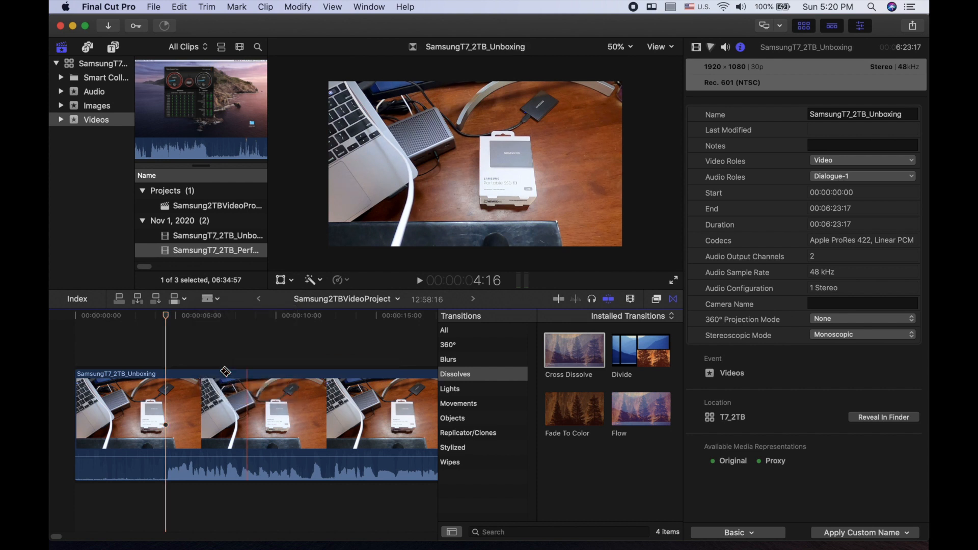
click(170, 425)
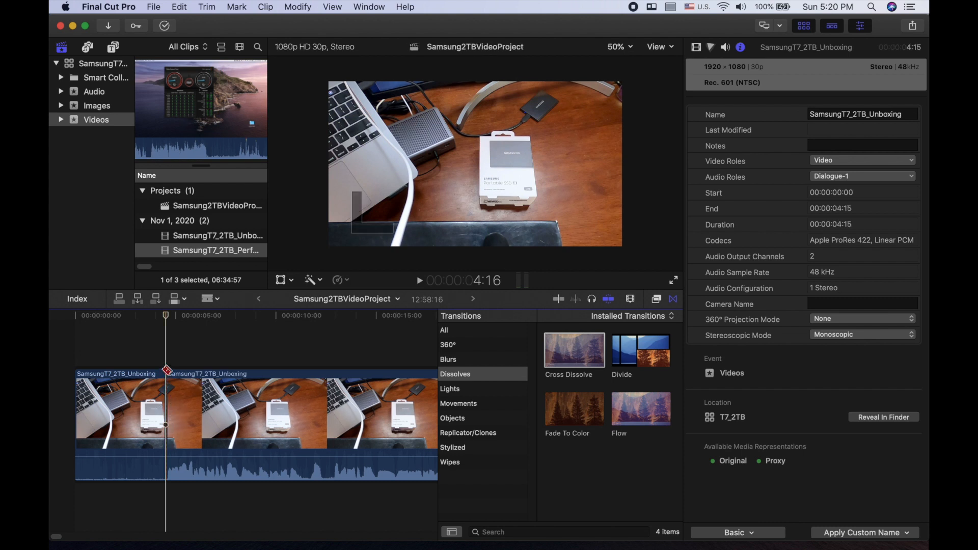
click(217, 302)
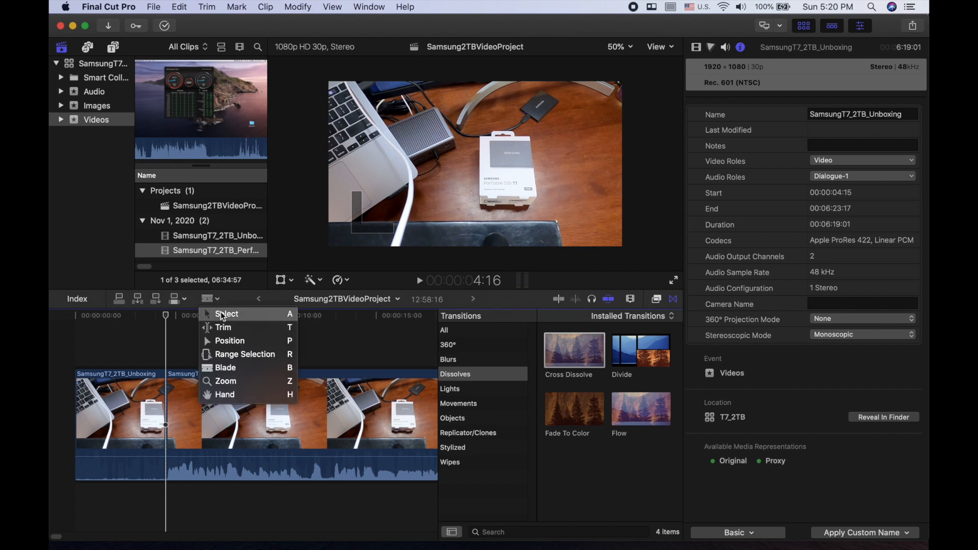
mouse_move(221, 312)
mouse_down()
mouse_move(282, 316)
mouse_move(293, 365)
mouse_move(290, 313)
mouse_move(240, 315)
mouse_up()
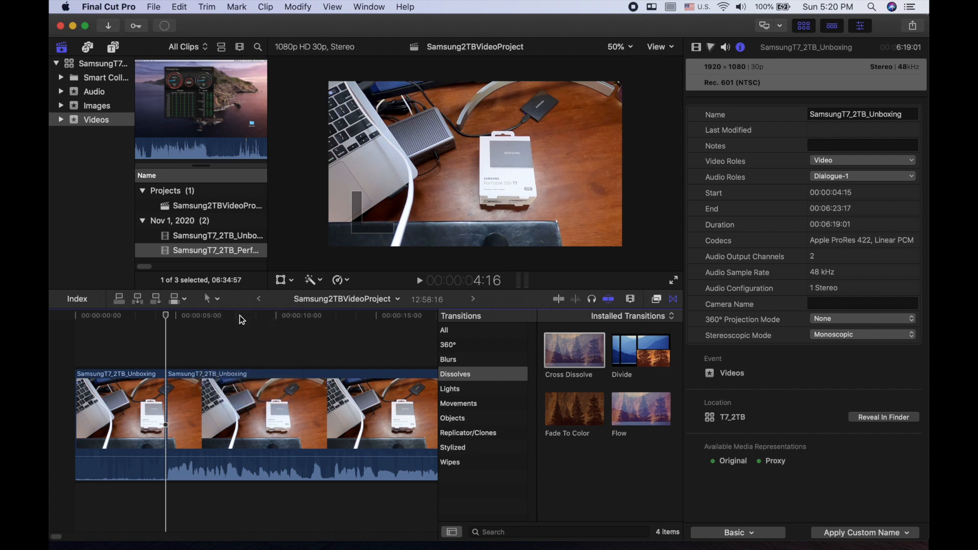
Delete the opening segment of the Unboxing clip before the split and place the playhead at the timeline's start.
click(119, 413)
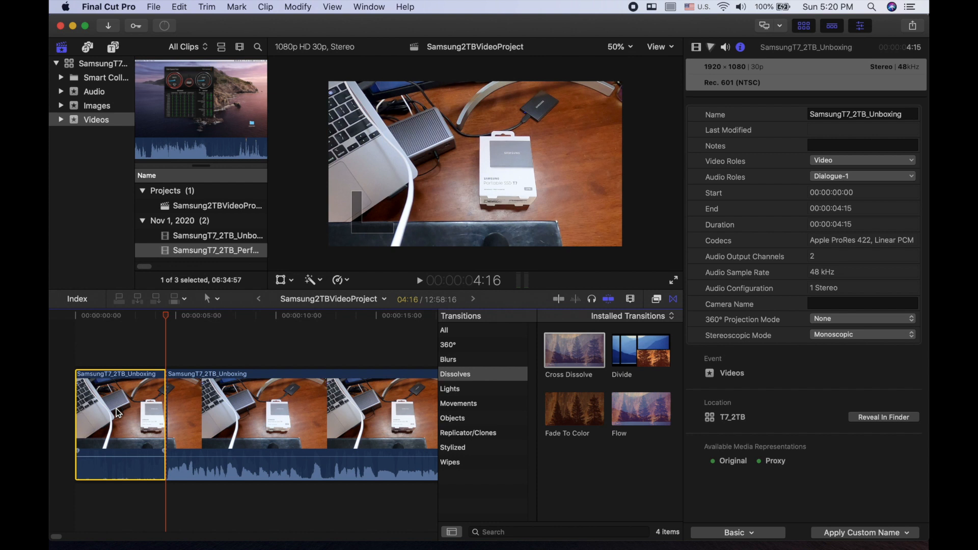
key(Delete)
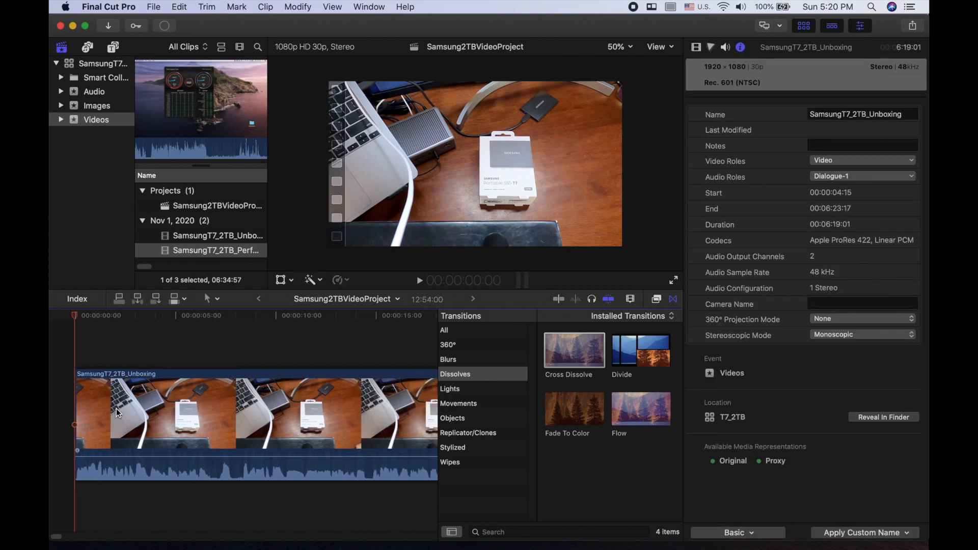
click(76, 352)
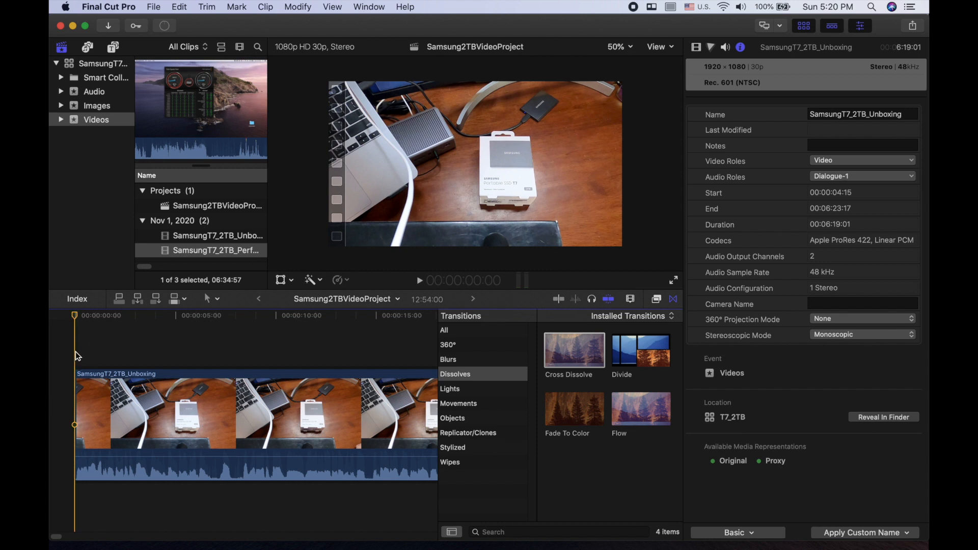
Play the trimmed timeline from its start to 23:11, listening for pauses in the speech.
key(space)
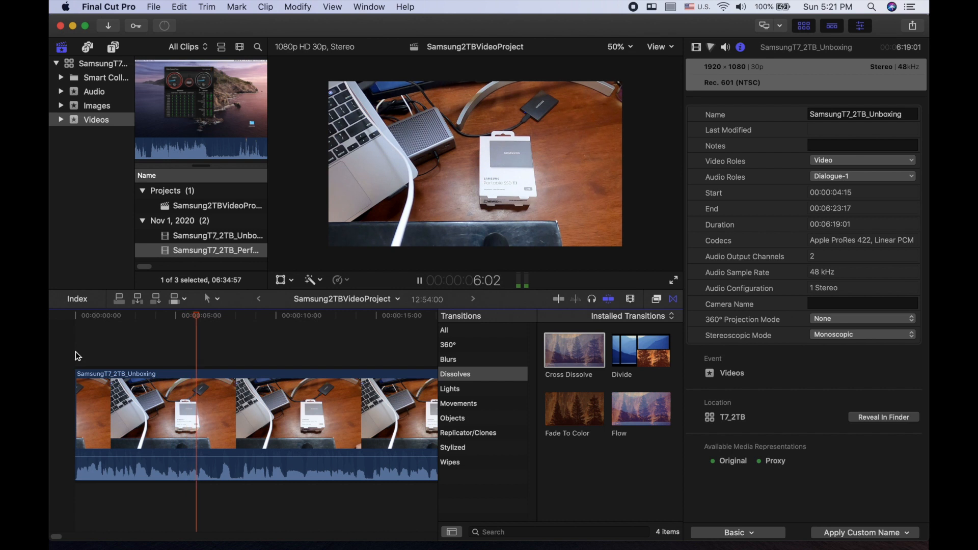
key(XF86AudioRaiseVolume)
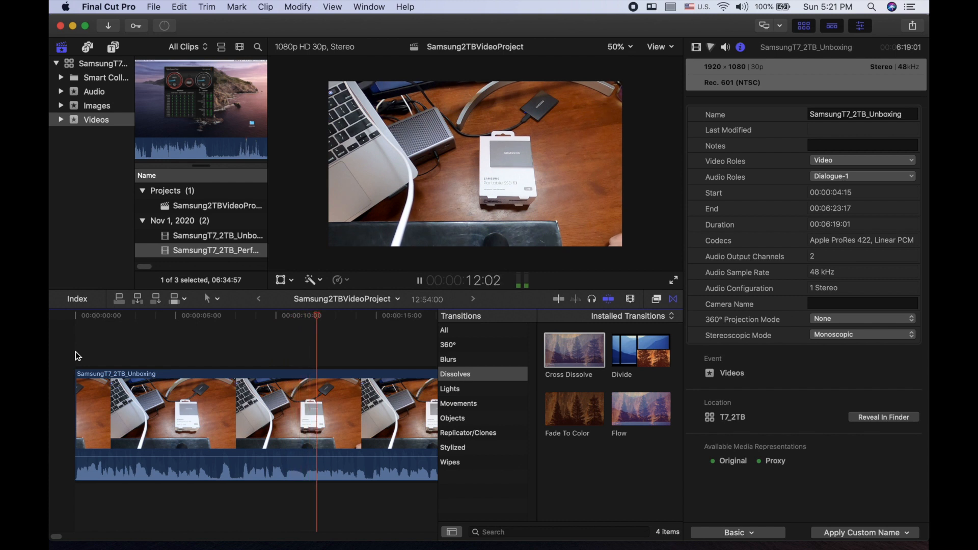
scroll(75, 351, right, 5)
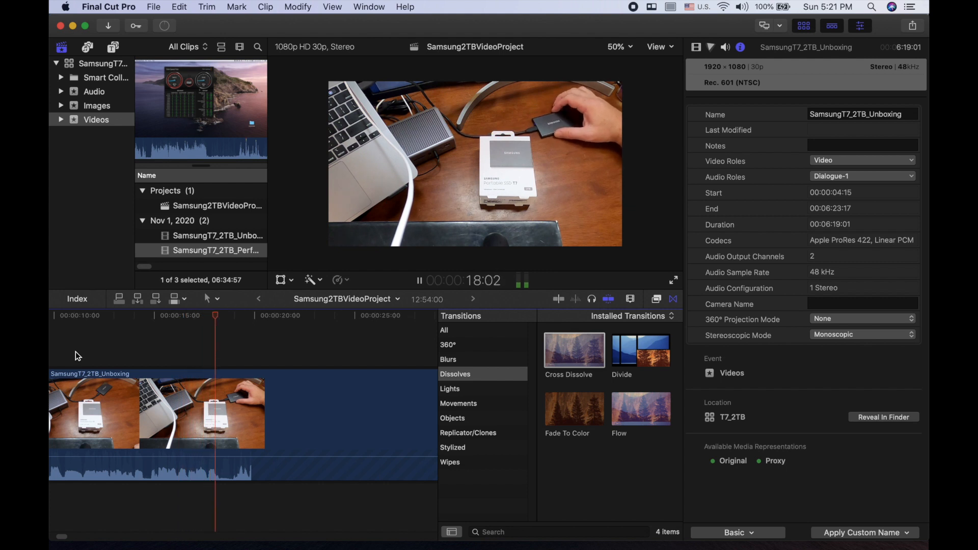
key(space)
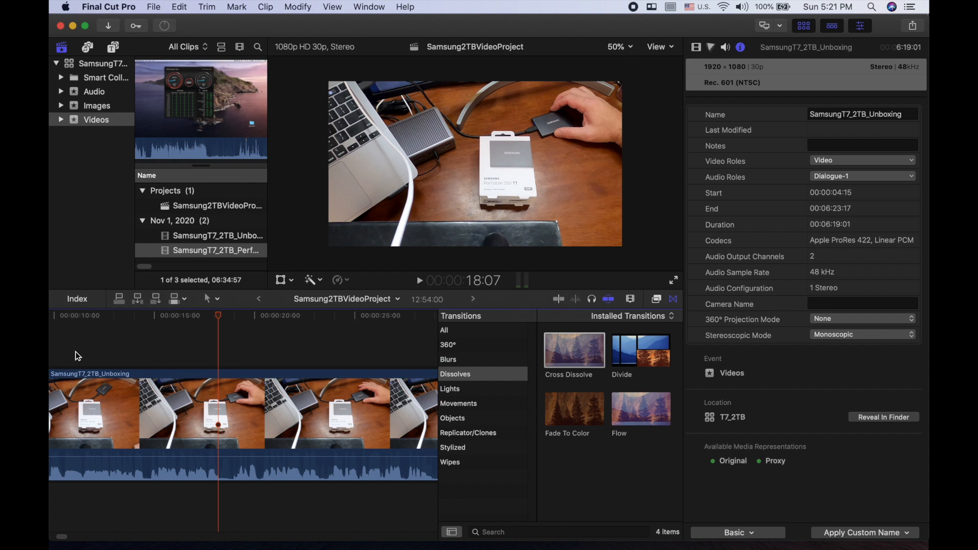
key(space)
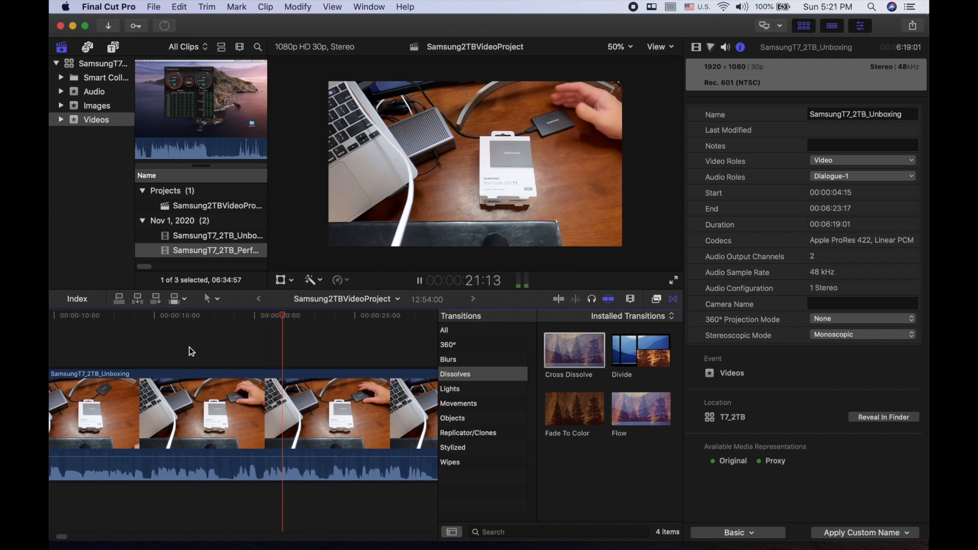
key(space)
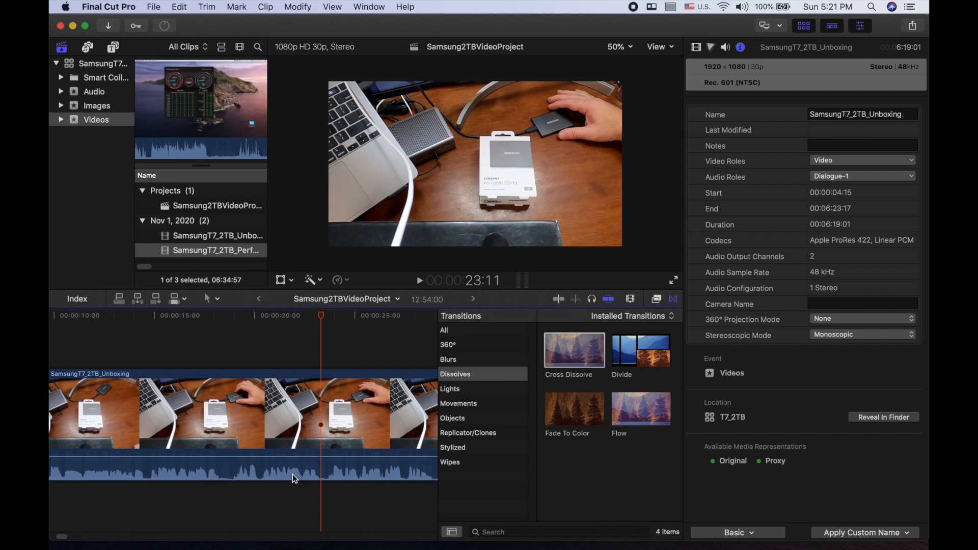
Replay from 16:10, stop at 18:10 in the speech pause, and split the Unboxing clip there with the Blade tool.
click(204, 341)
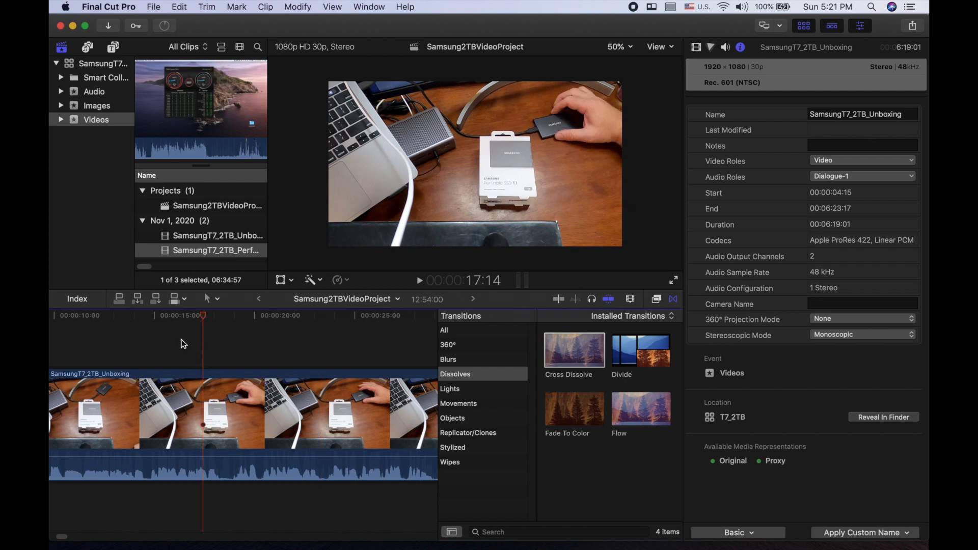
click(181, 341)
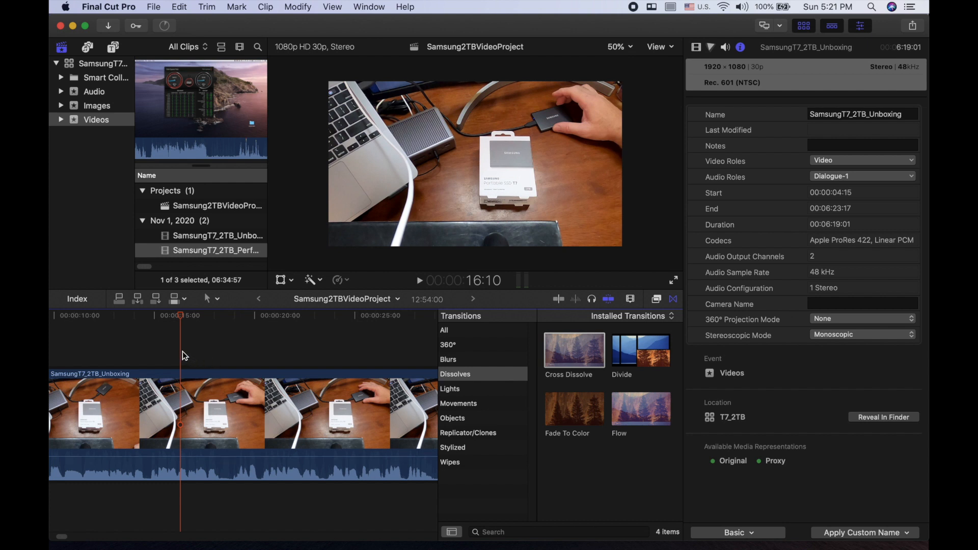
key(space)
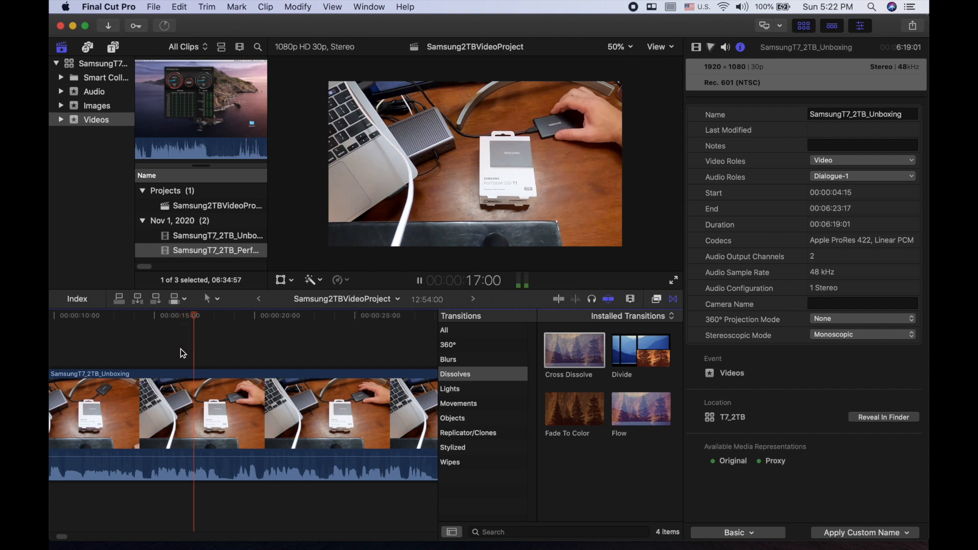
key(space)
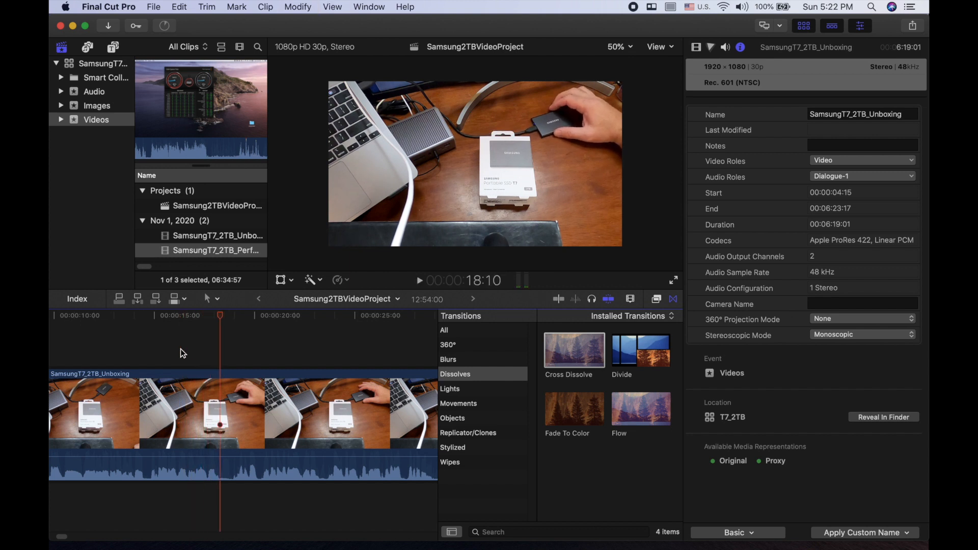
key(b)
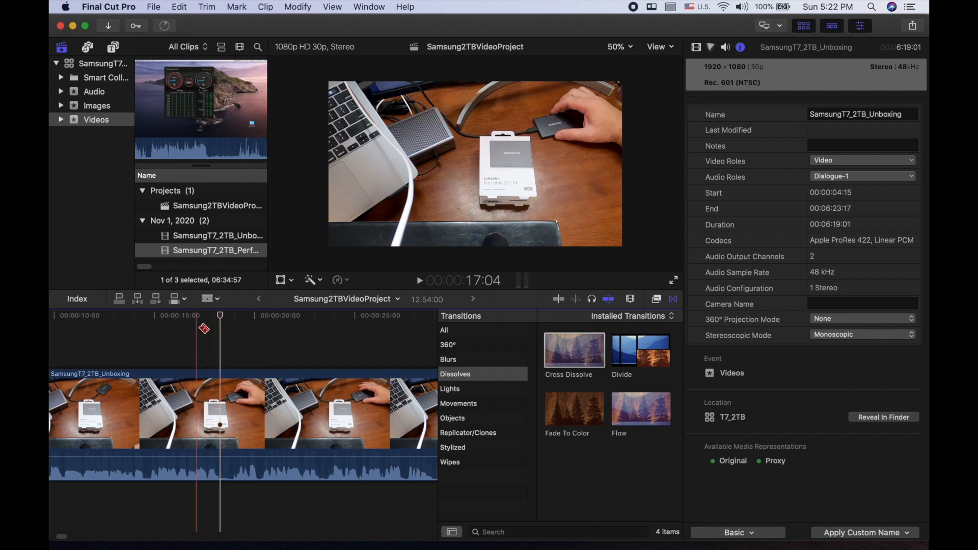
click(216, 299)
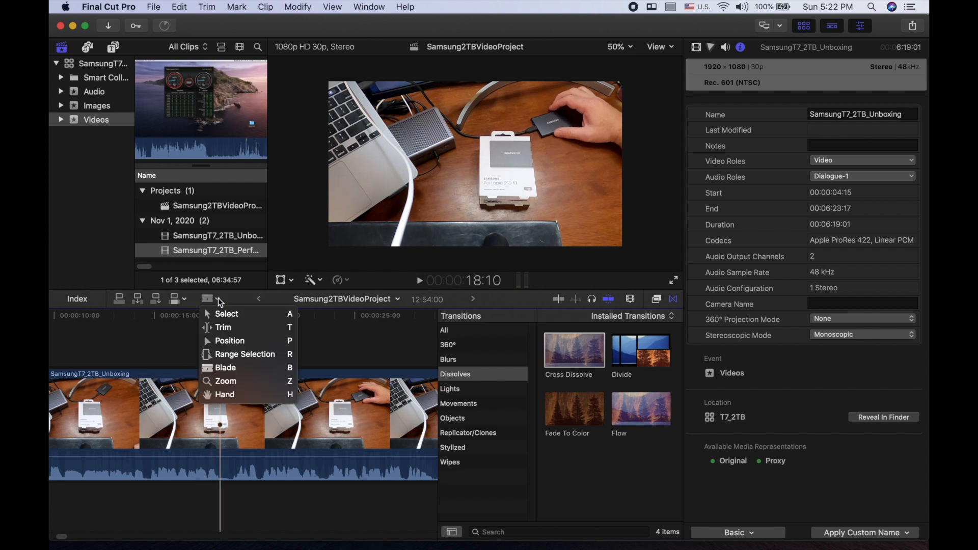
click(227, 367)
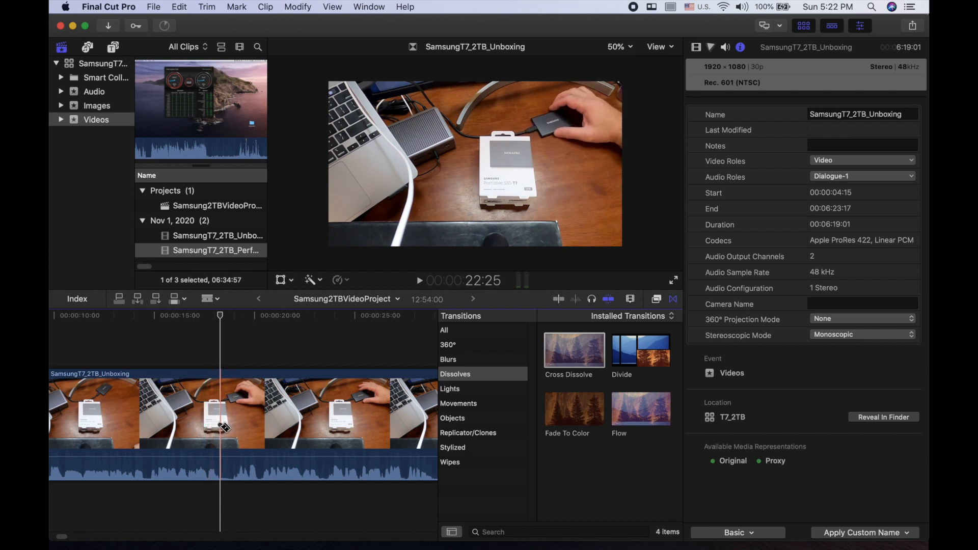
click(224, 427)
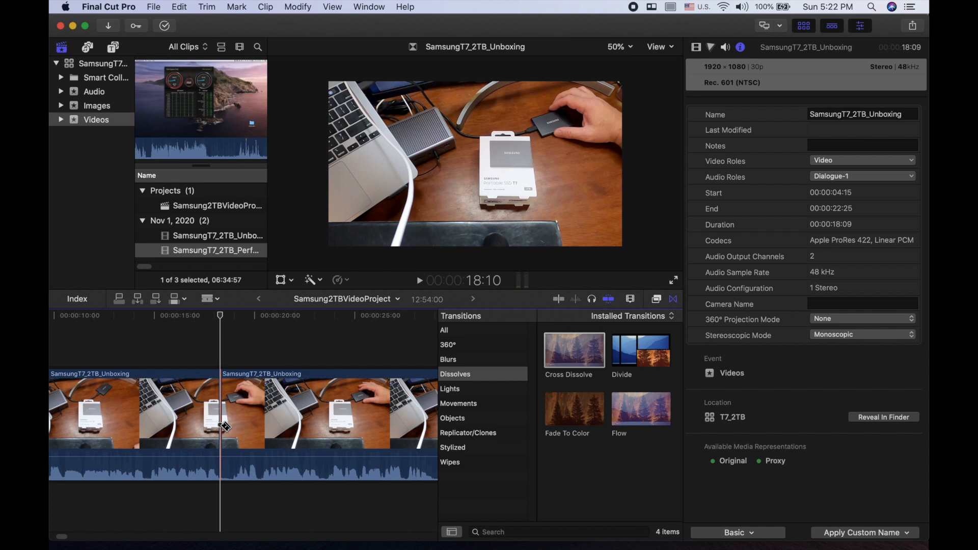
Split the Unboxing clip again at 19:03 and delete the short segment between the two cuts with the Select tool.
key(space)
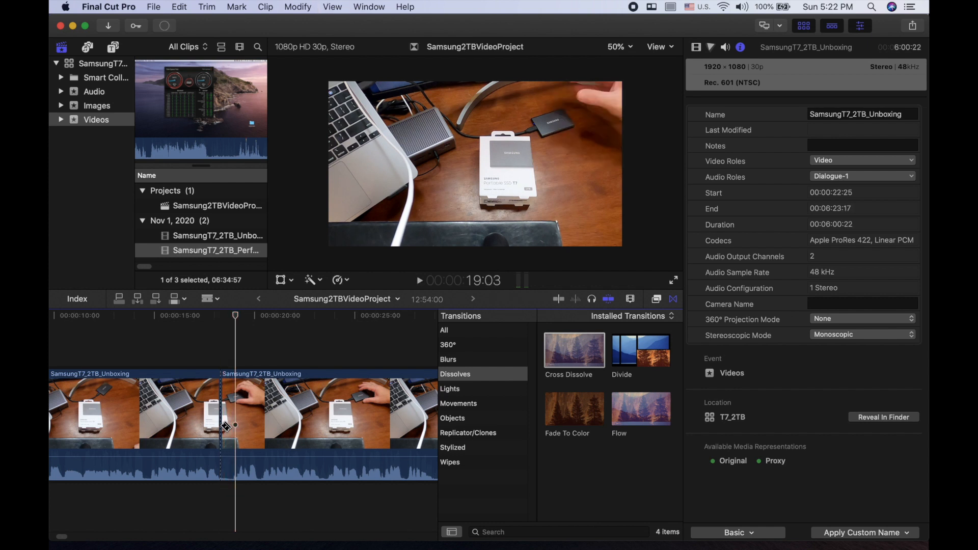
click(235, 427)
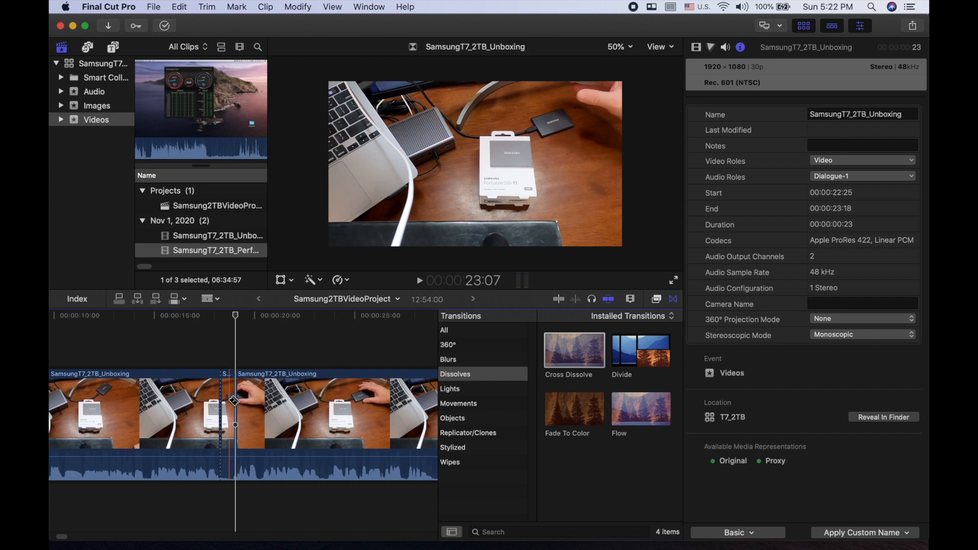
click(213, 299)
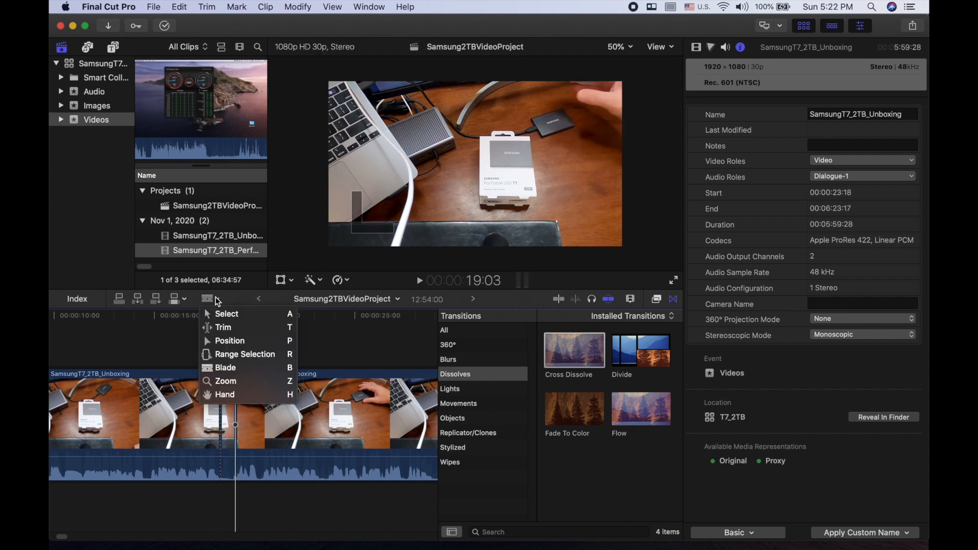
click(243, 316)
click(229, 421)
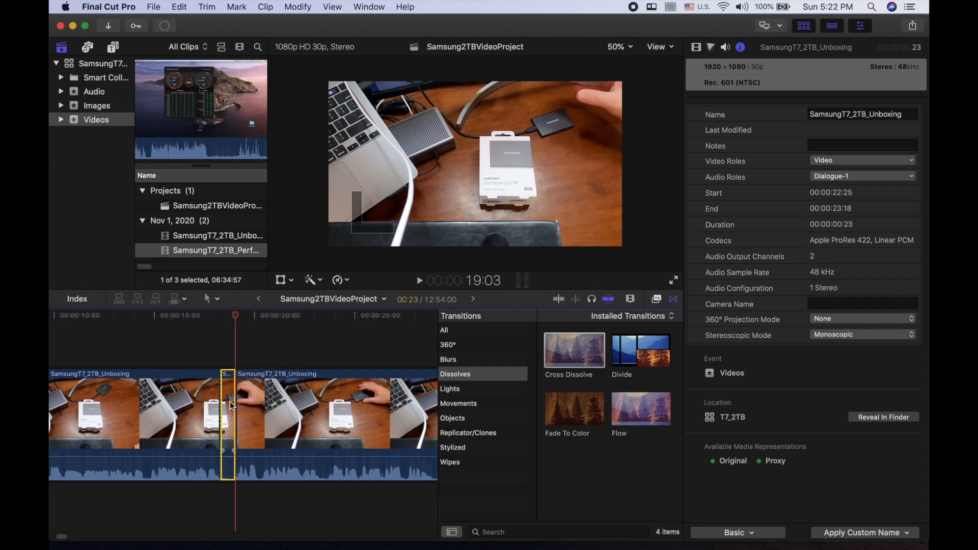
key(Delete)
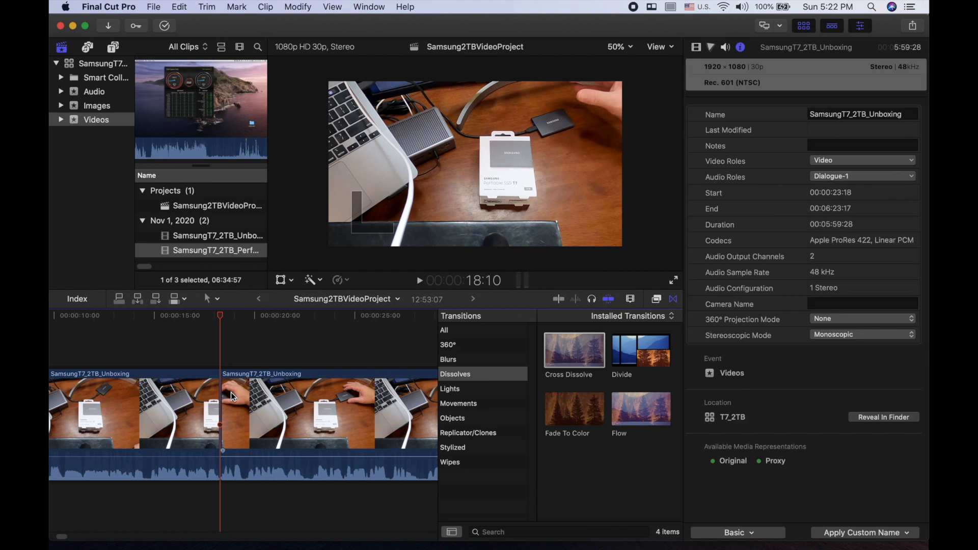
Play the timeline from 17:07 across the new cut to check how the two Unboxing segments join.
click(200, 345)
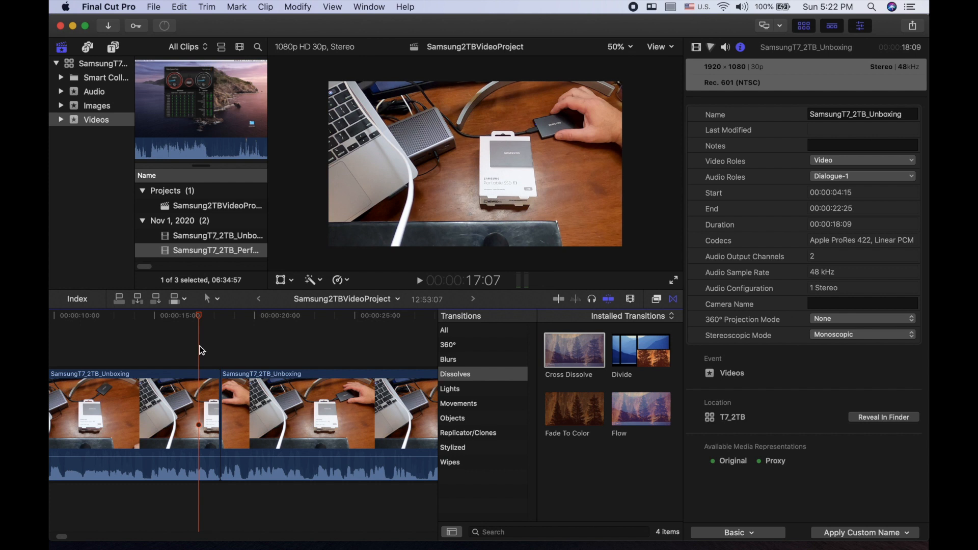
key(space)
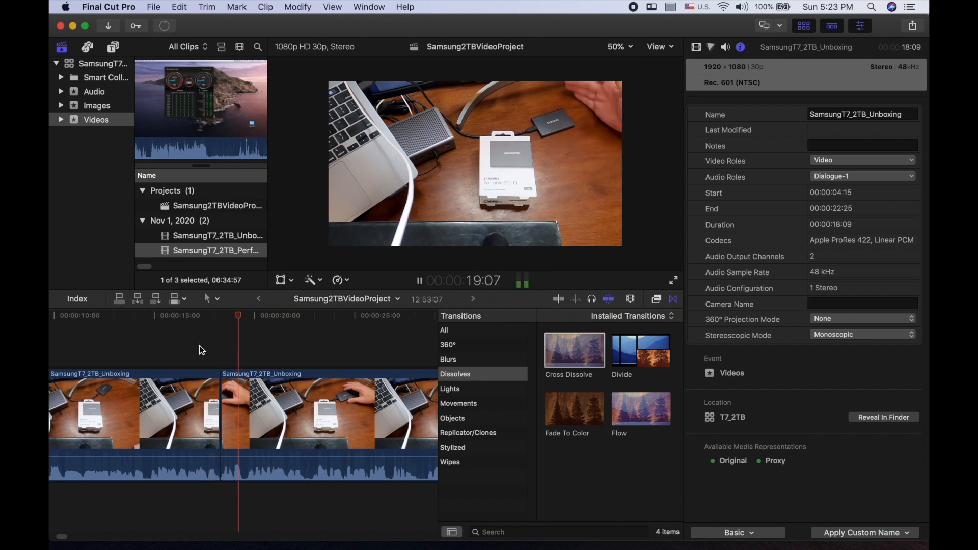
key(space)
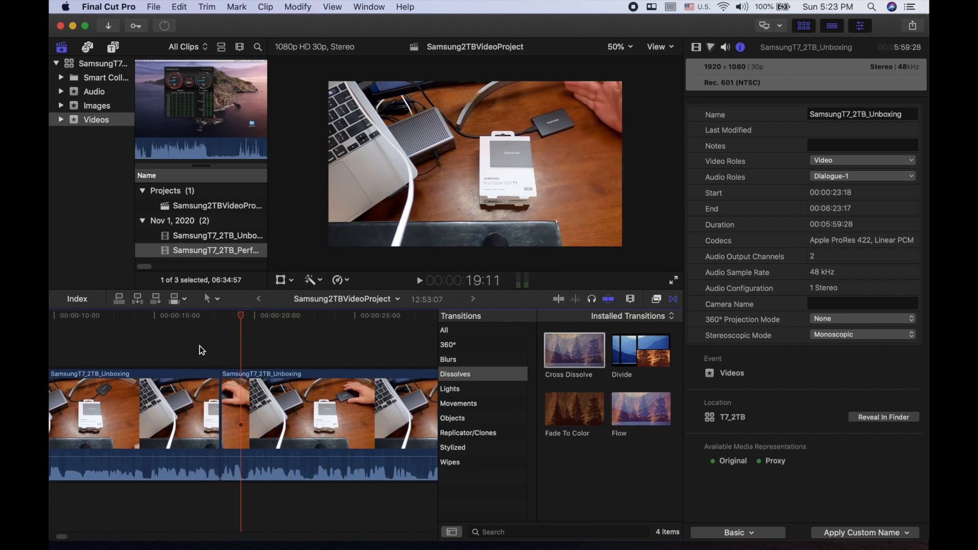
Extend the first Unboxing segment's end by 4 frames and the next one's start by 3 frames, and replay the cut from 17:20.
click(206, 396)
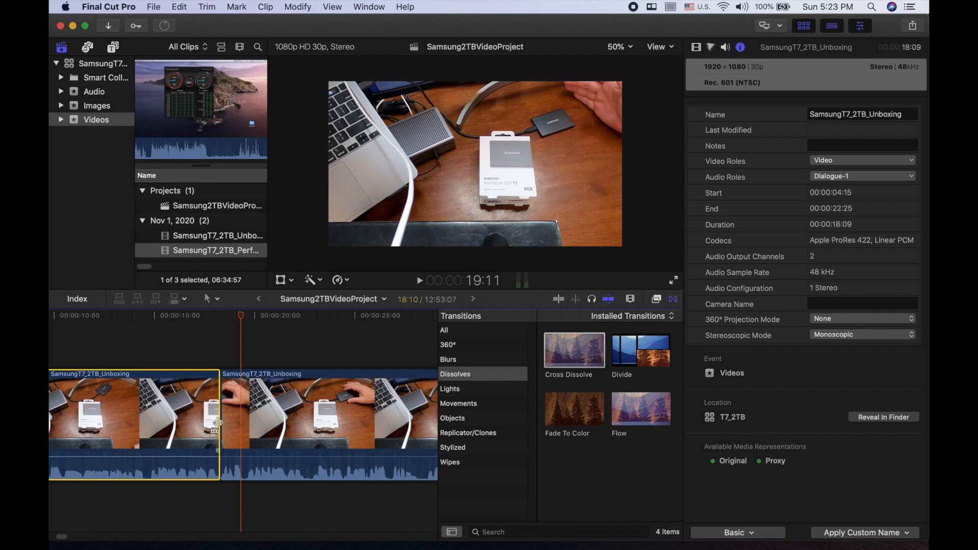
drag(216, 423, 221, 423)
click(206, 354)
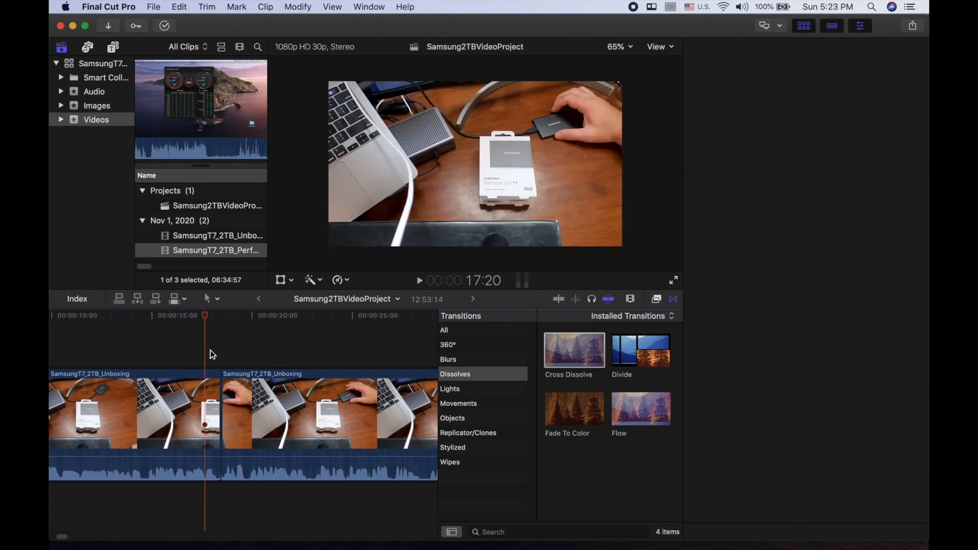
key(space)
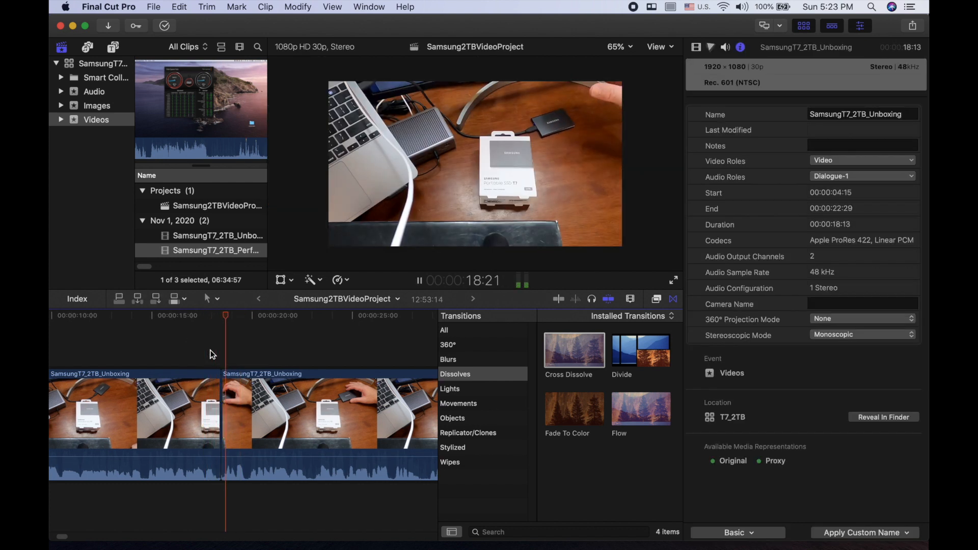
key(space)
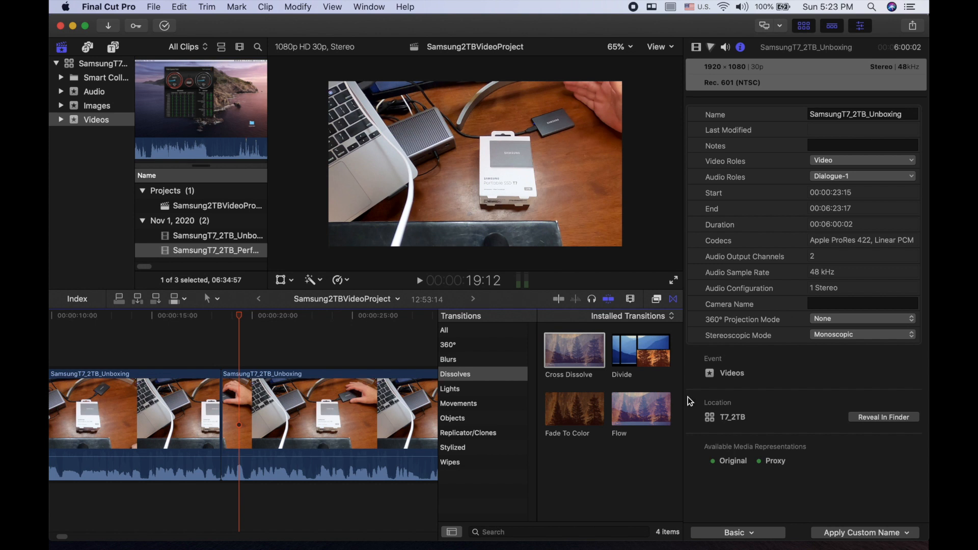
Add a Cross Dissolve at the cut between the two Unboxing segments and play across it from 17:16.
click(582, 347)
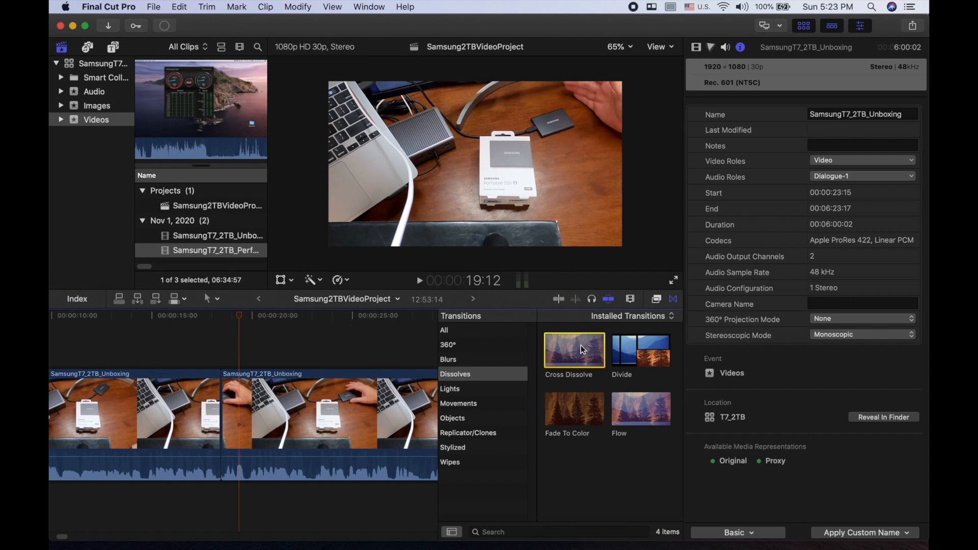
mouse_move(581, 345)
mouse_down()
mouse_move(402, 408)
mouse_move(210, 423)
mouse_move(222, 422)
mouse_up()
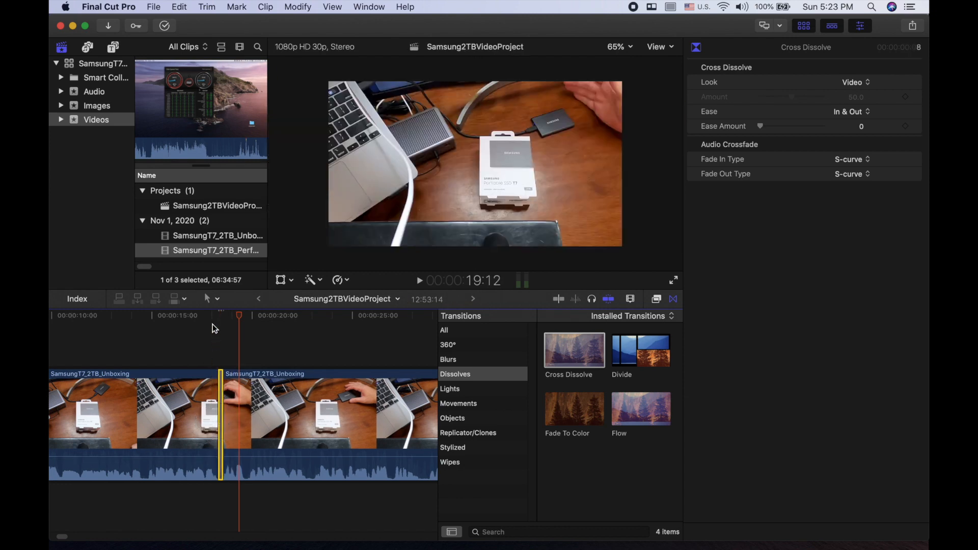
click(203, 335)
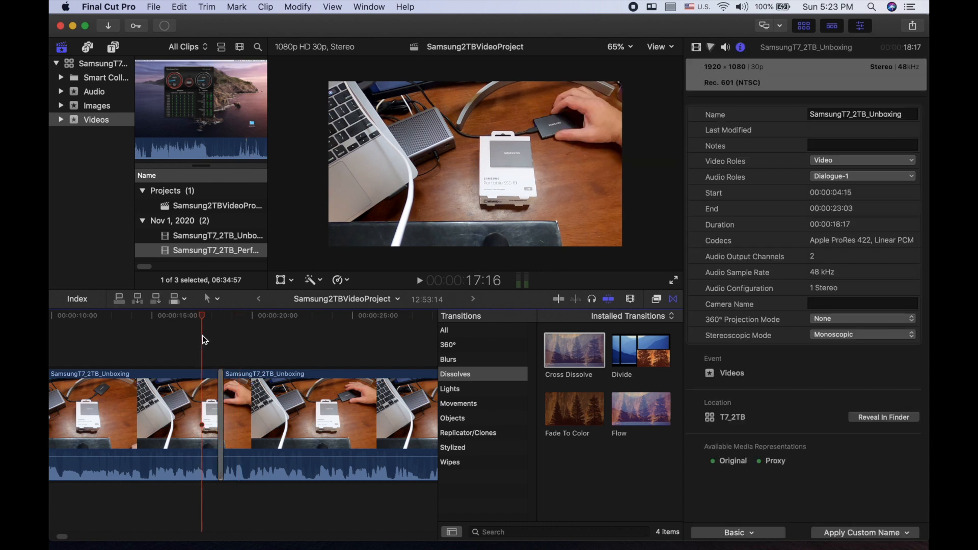
key(space)
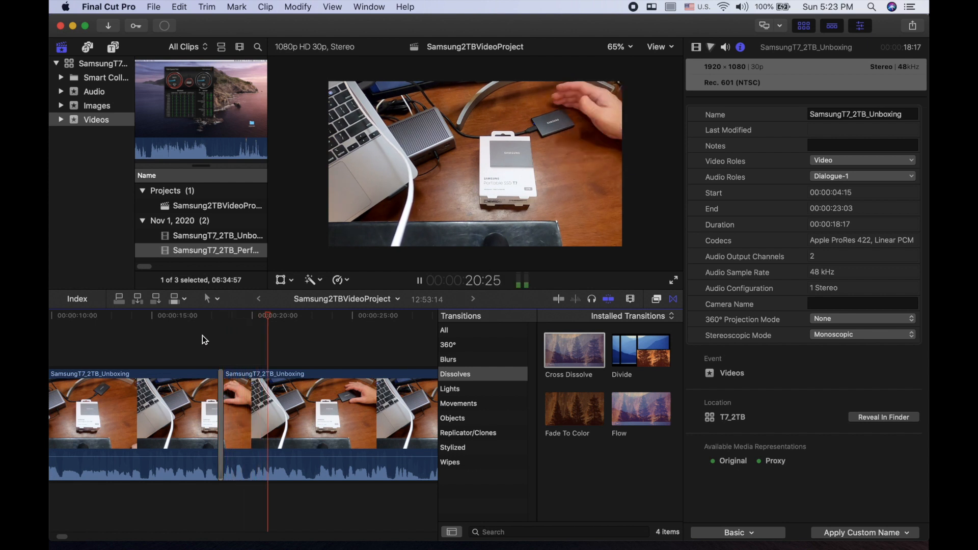
key(space)
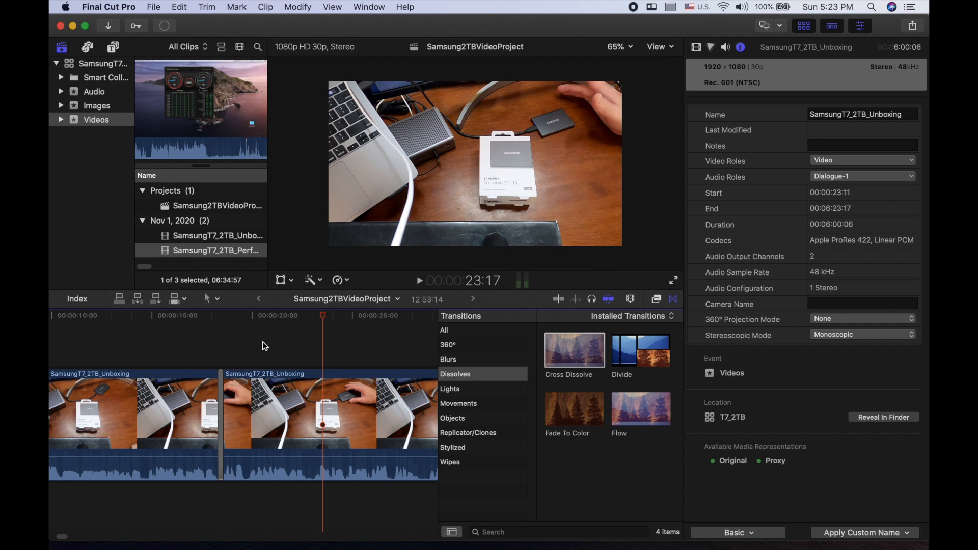
Split the Unboxing clip at 22:22 in the timeline with the Blade tool.
click(301, 352)
key(space)
key(space)
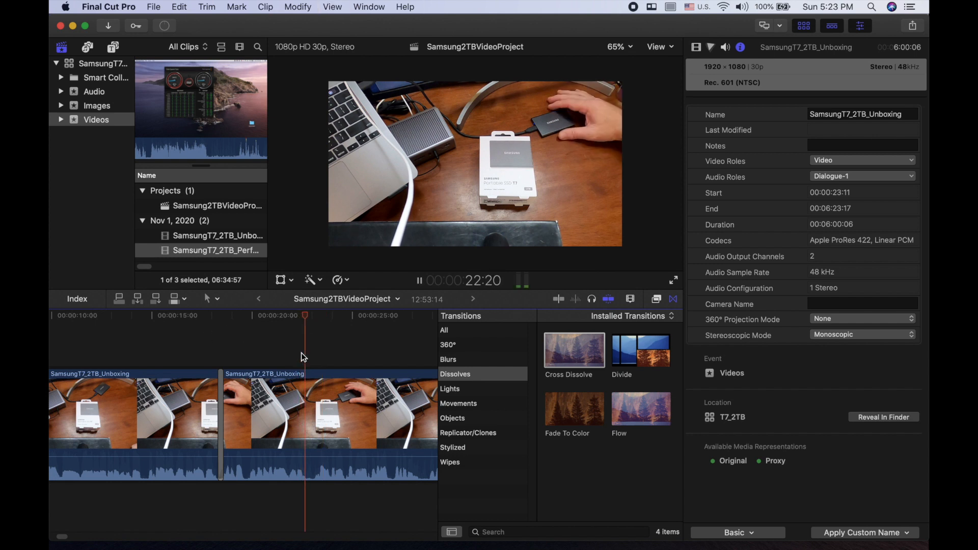
key(Left)
key(Left)
key(Left)
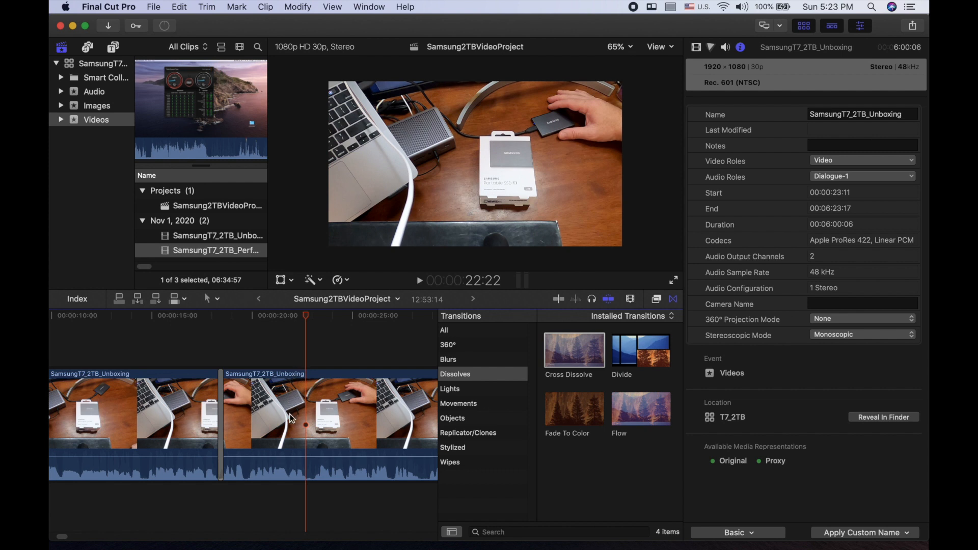
key(b)
click(310, 426)
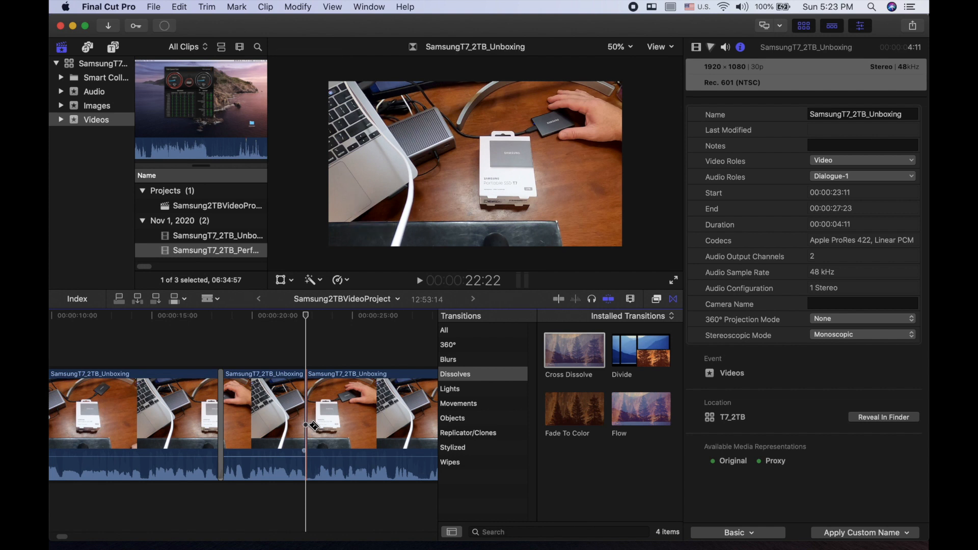
Split the Unboxing clip again at 23:05 and delete the 13-frame segment between the two cuts.
key(space)
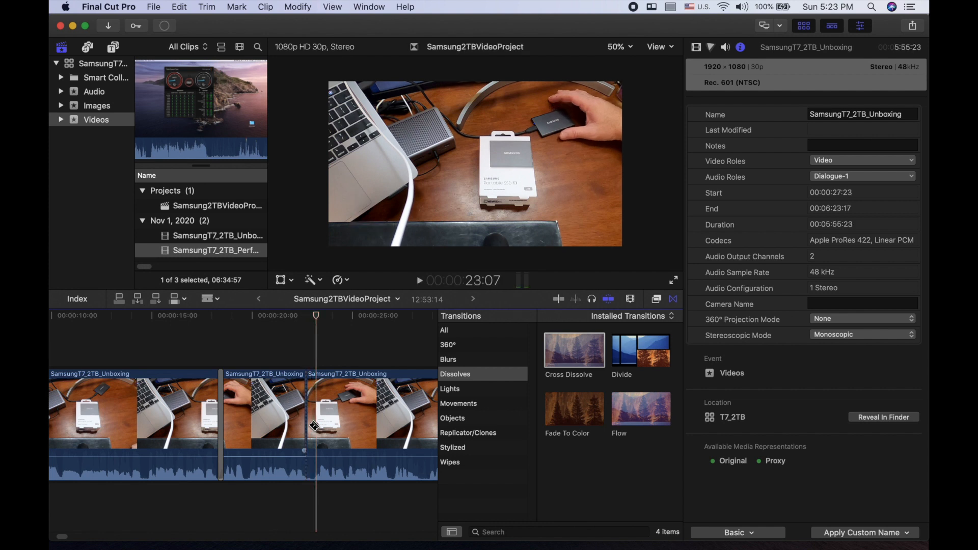
key(Left)
key(Left)
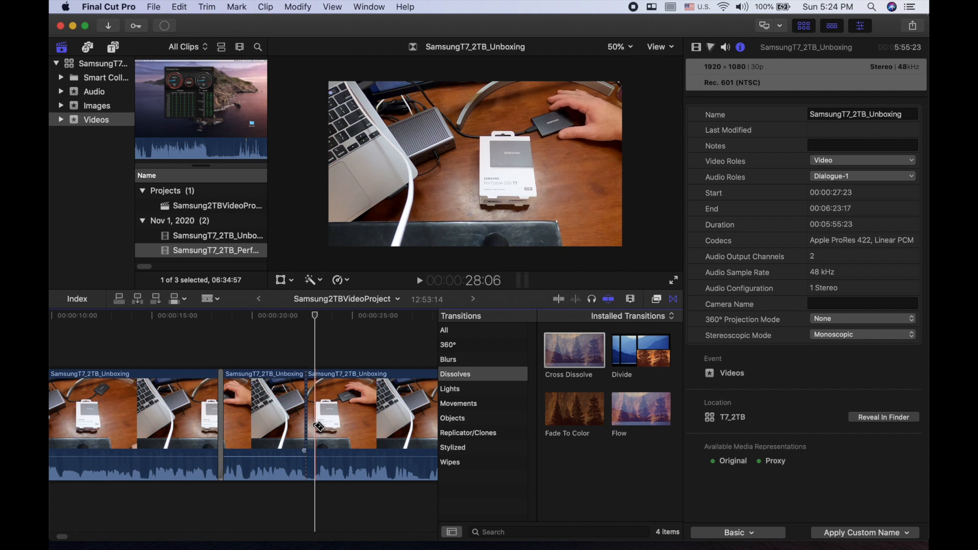
click(316, 427)
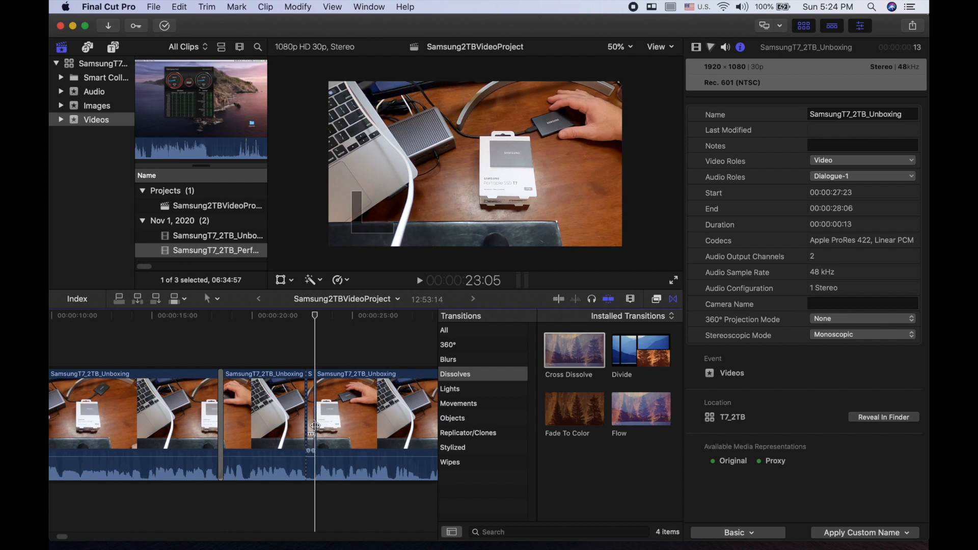
key(a)
click(312, 420)
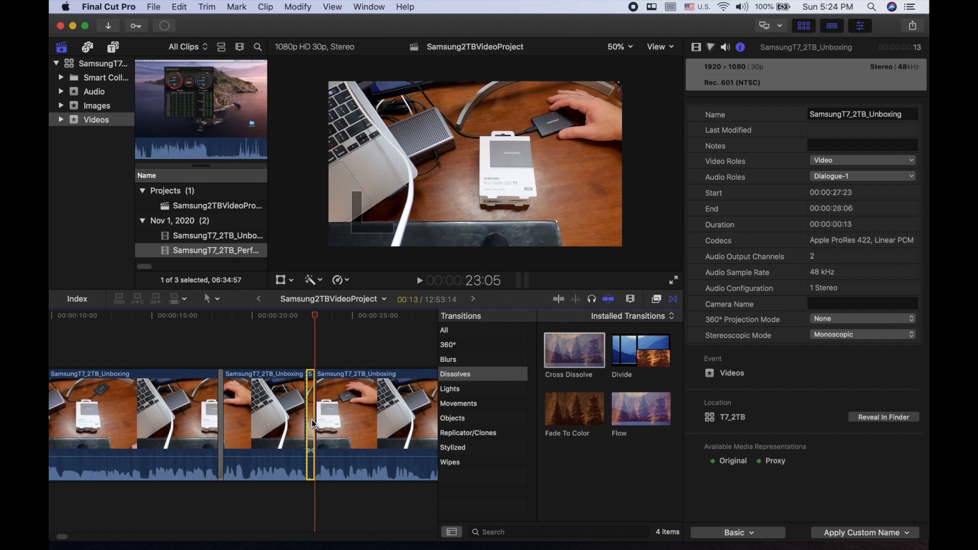
key(Delete)
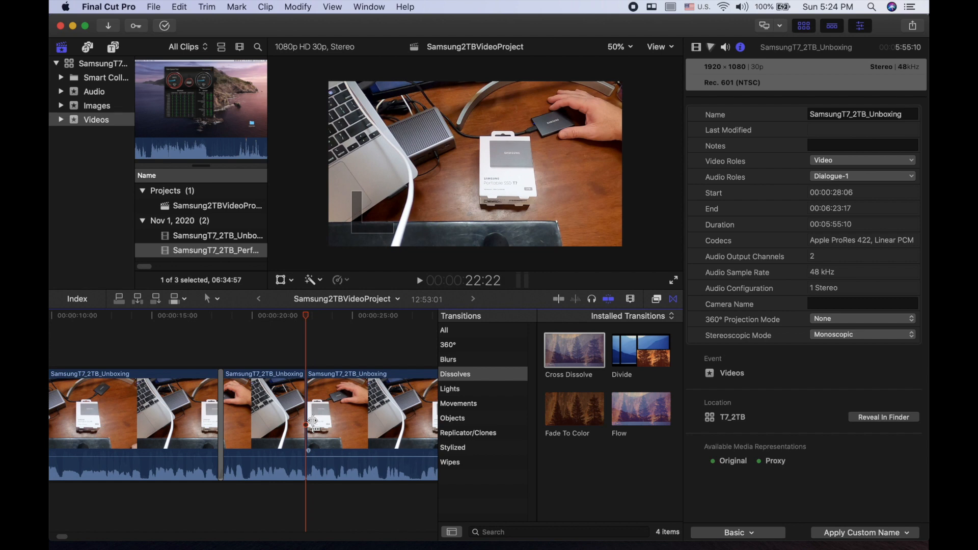
Add a Cross Dissolve at the 22:22 cut between the Unboxing segments and shorten it to 8 frames.
drag(574, 351, 306, 425)
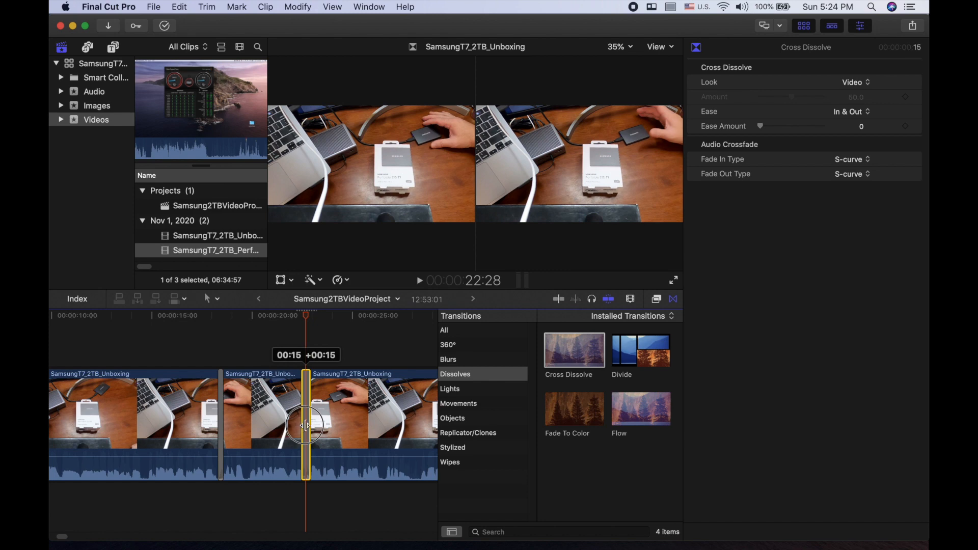
click(312, 423)
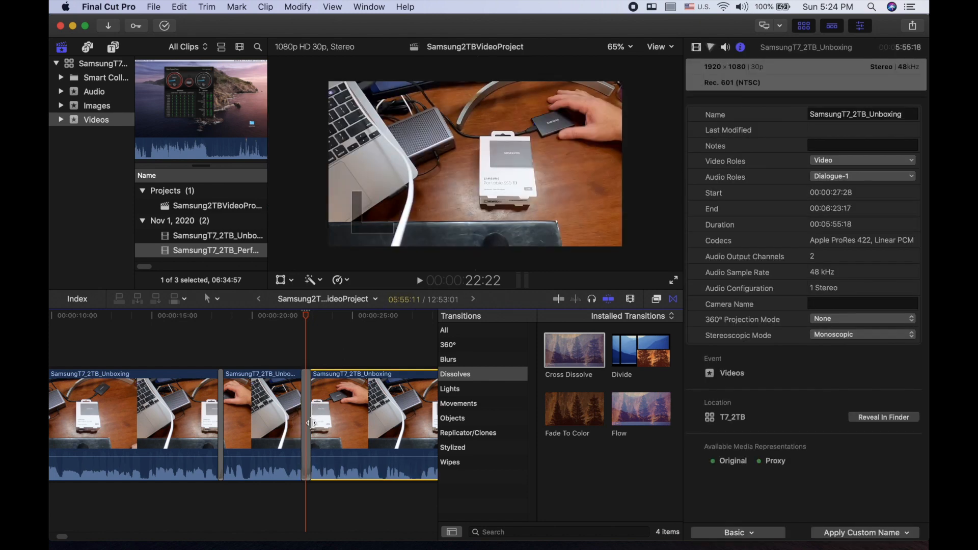
click(312, 422)
drag(311, 423, 312, 423)
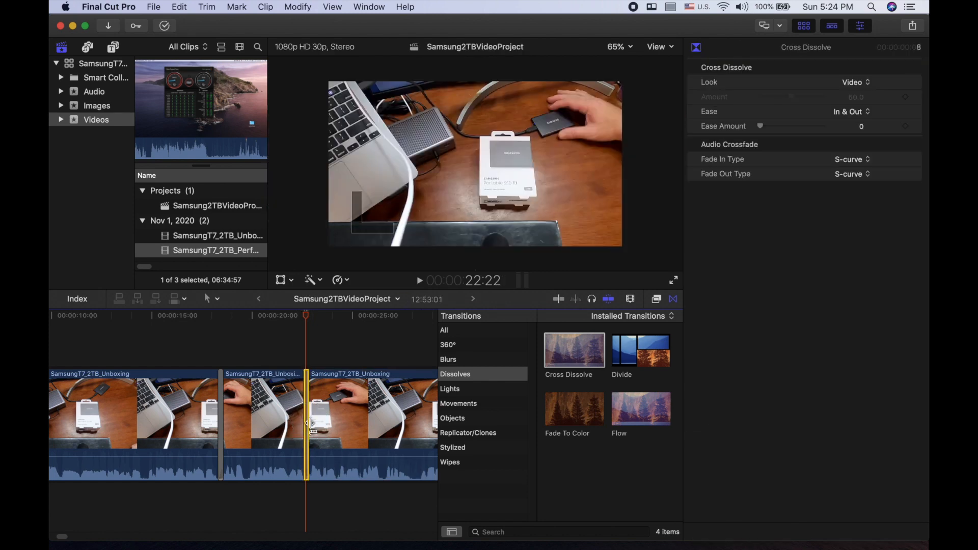
Play the timeline from 21:06 across the new Cross Dissolve to check the transition.
click(277, 358)
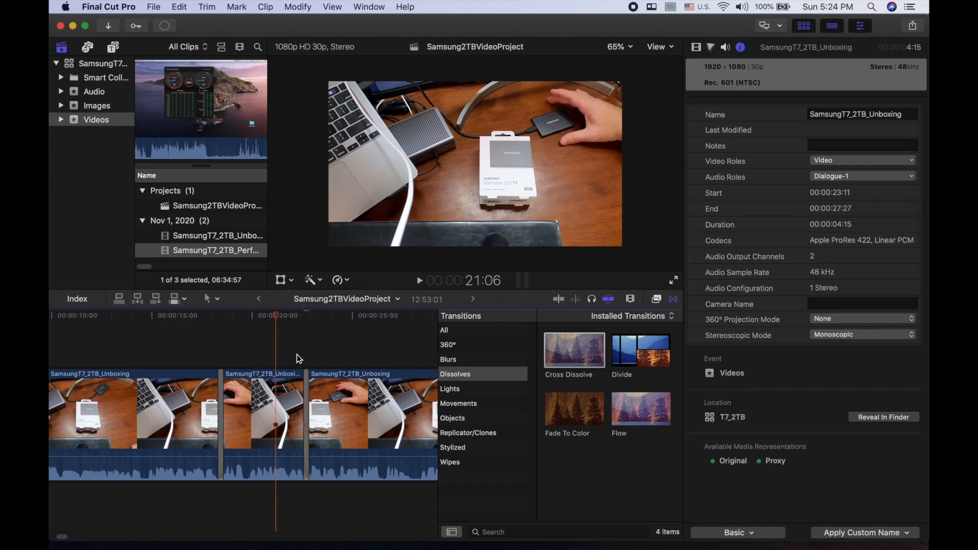
key(space)
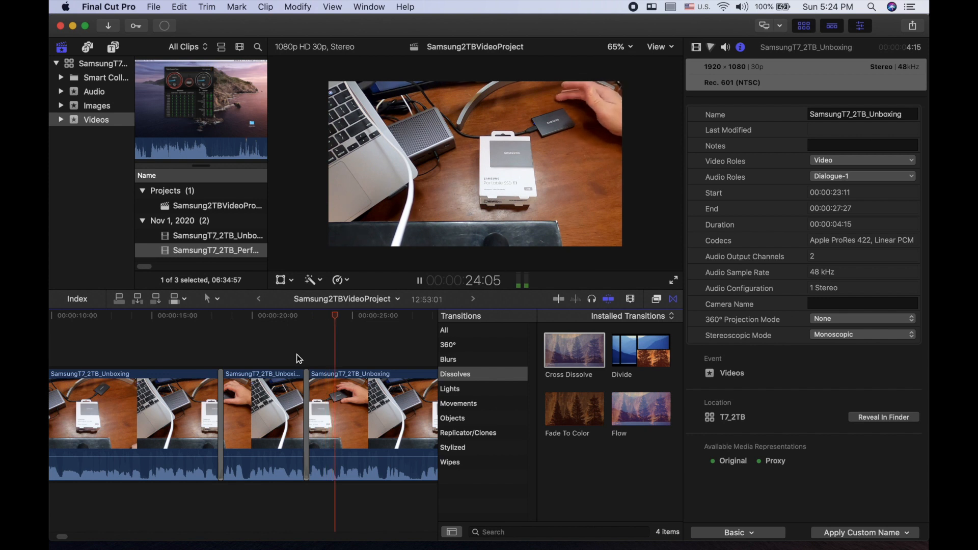
scroll(296, 354, right, 3)
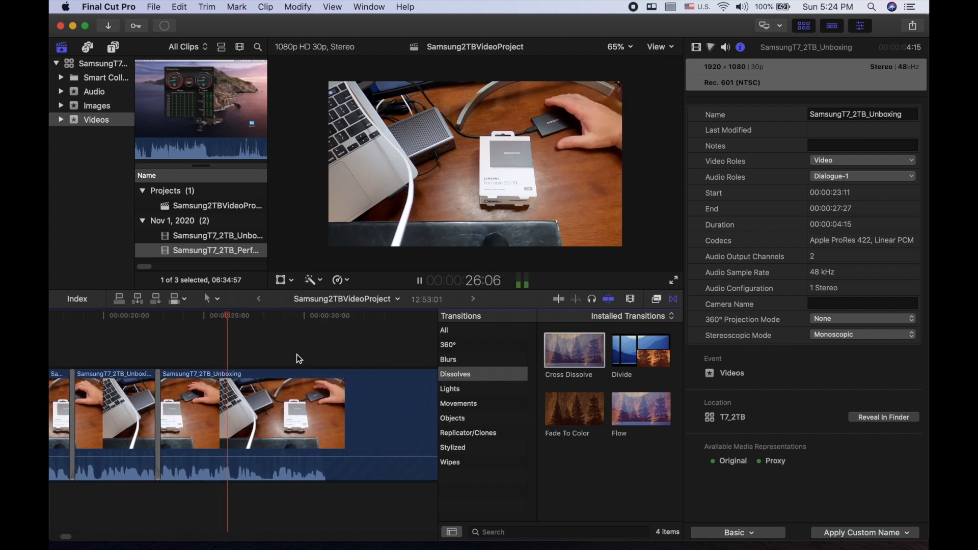
Find the next cut point after the dissolve and split the Unboxing clip at 24:08 with the Blade tool.
click(175, 354)
key(space)
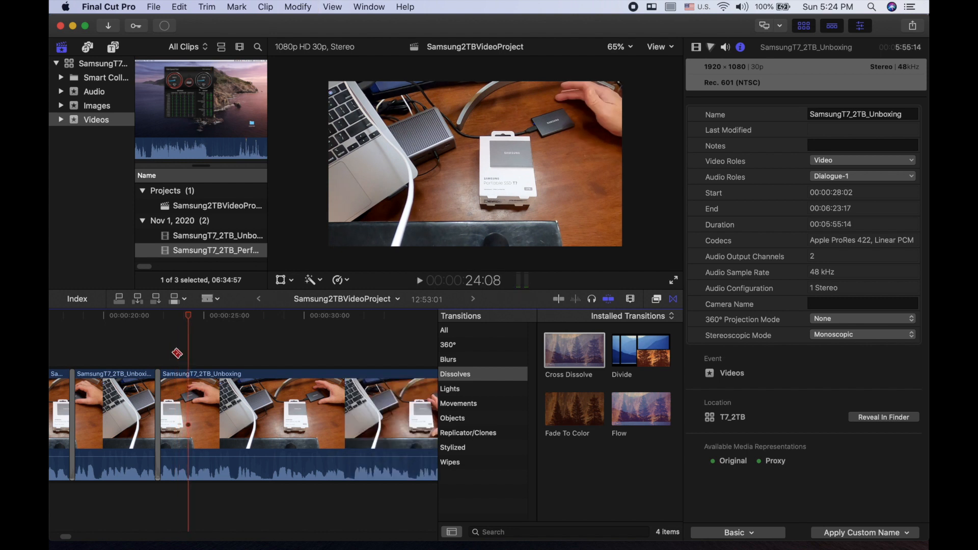
click(192, 426)
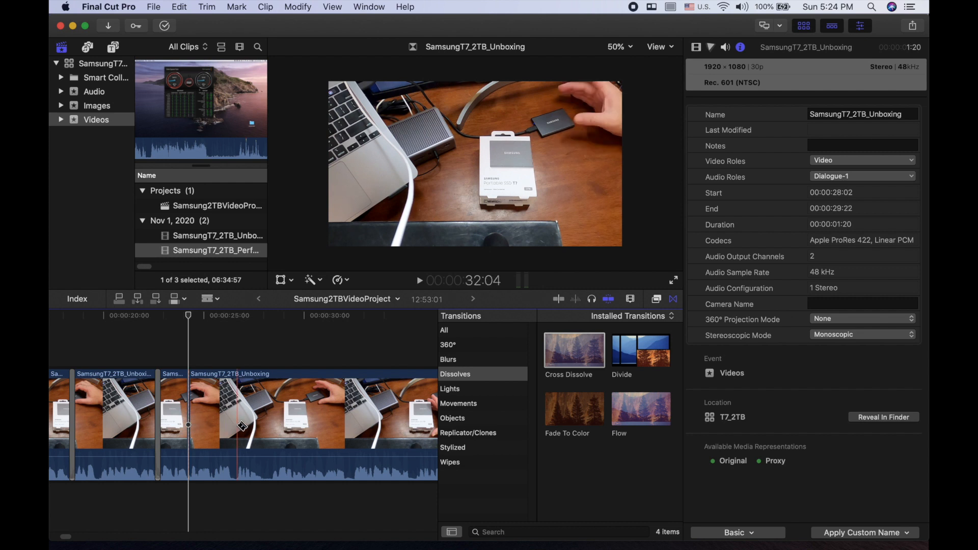
Split the Unboxing clip again at 28:12 and delete the segment between 24:08 and 28:12.
key(space)
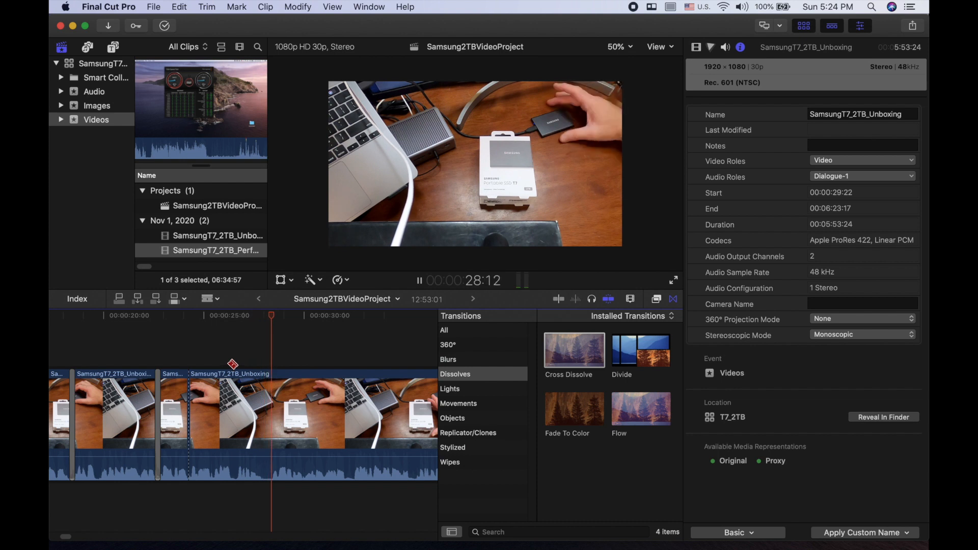
click(256, 351)
key(space)
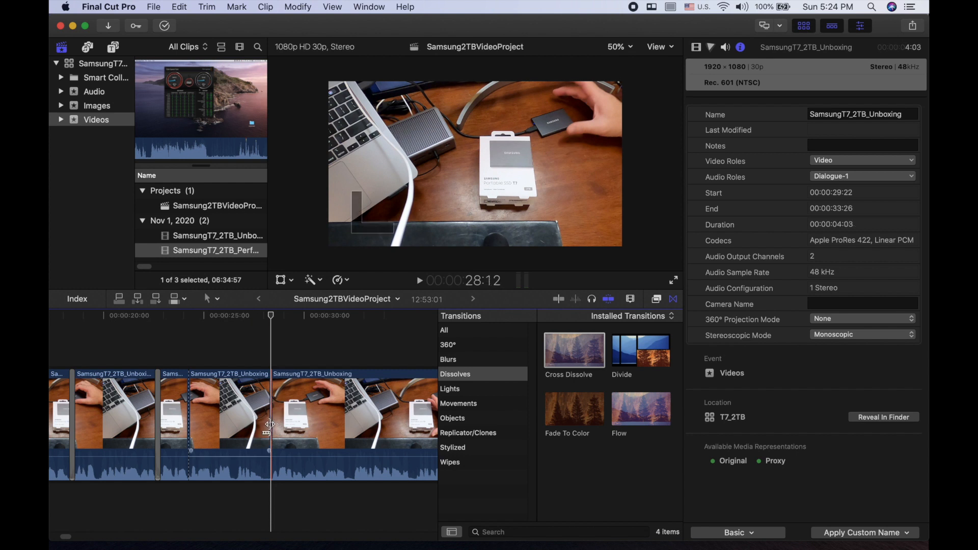
click(254, 419)
key(Delete)
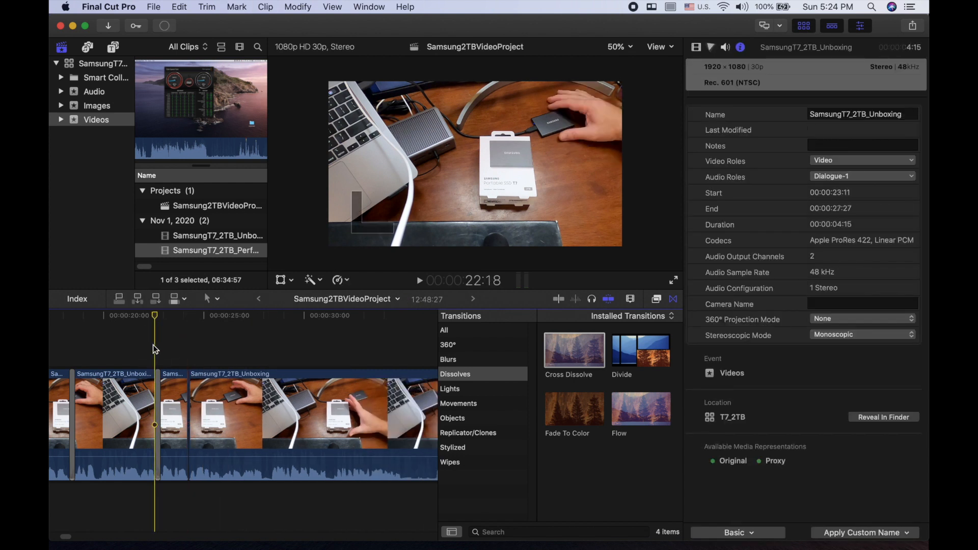
Play the timeline from 22:18 across the 24:08 cut to check how the Unboxing segments join.
key(space)
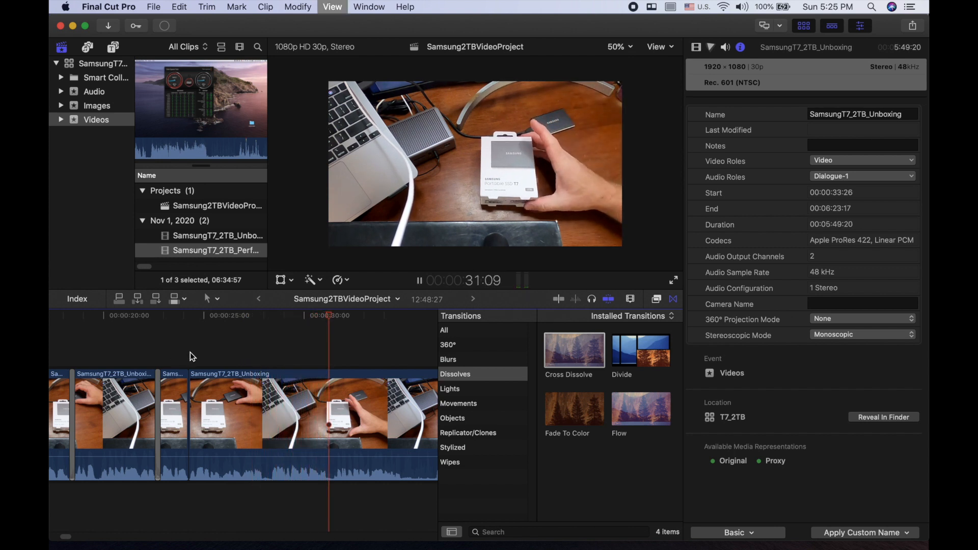
scroll(327, 377, right, 5)
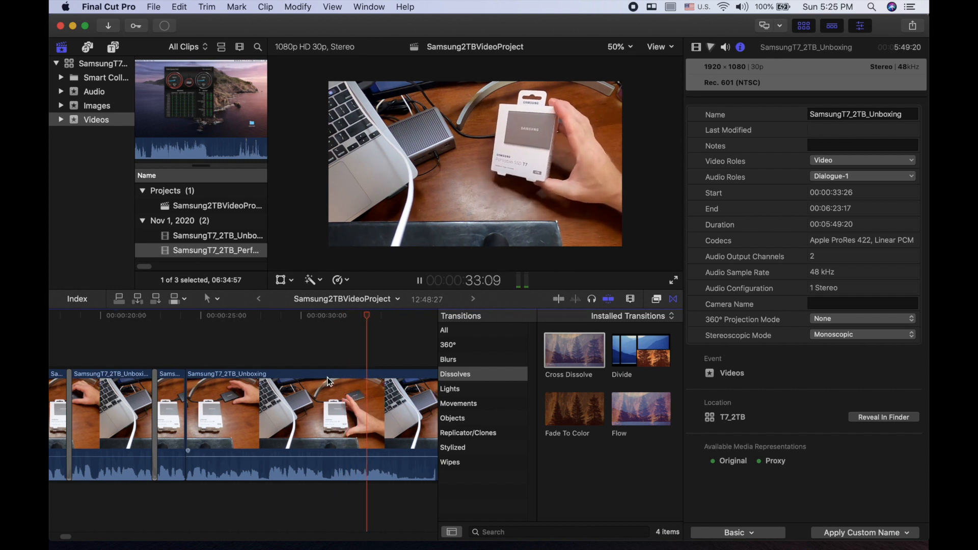
scroll(327, 377, right, 3)
Find the end of the next silent stretch and split the Unboxing clip at 36:18 with the Blade tool.
key(space)
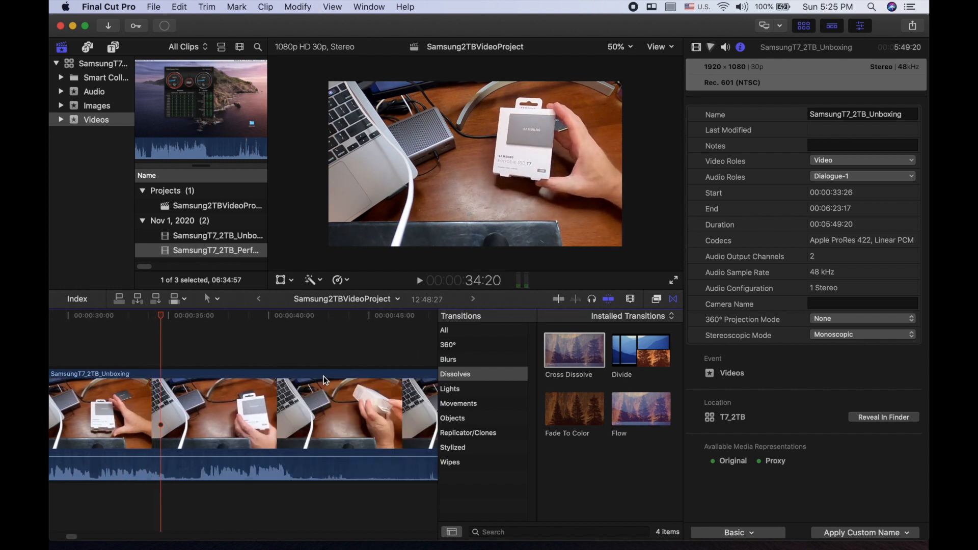
key(shift+Right)
key(space)
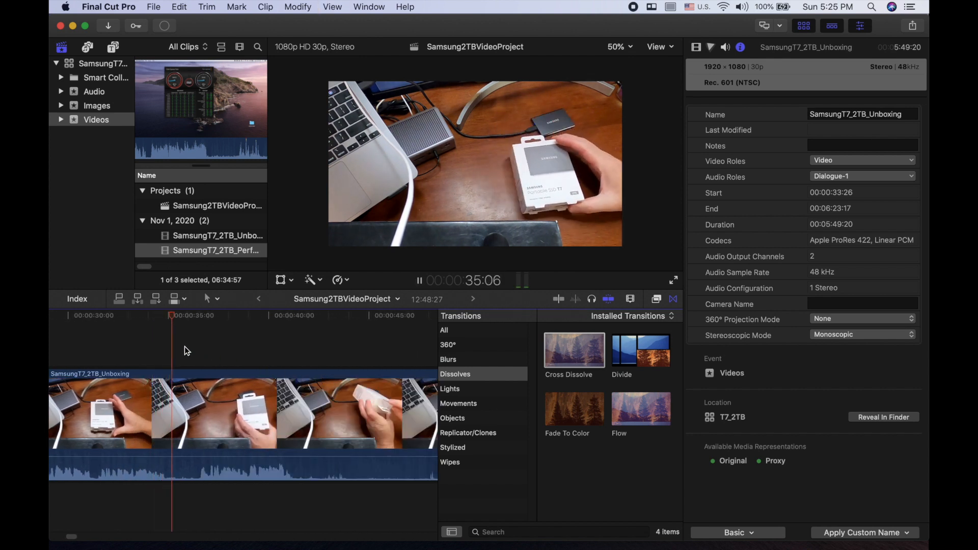
key(space)
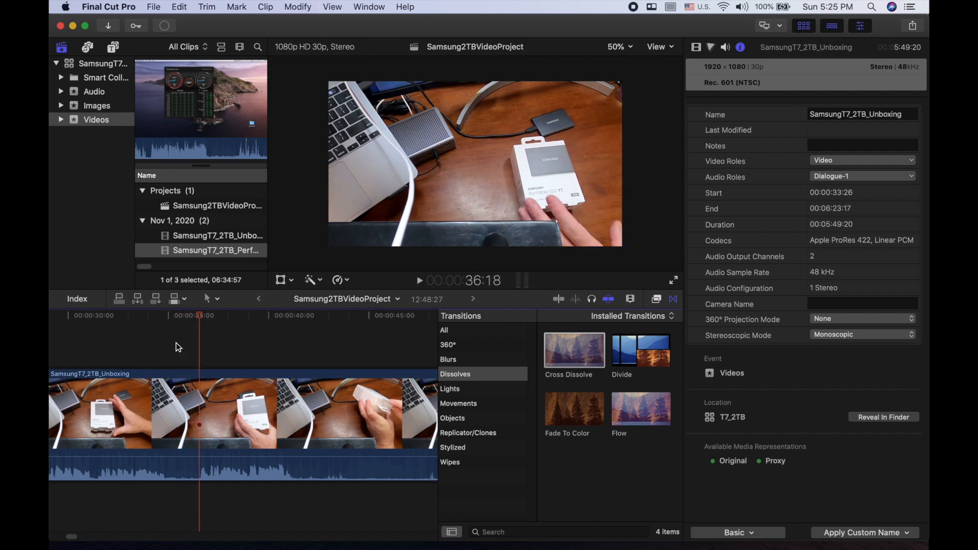
key(b)
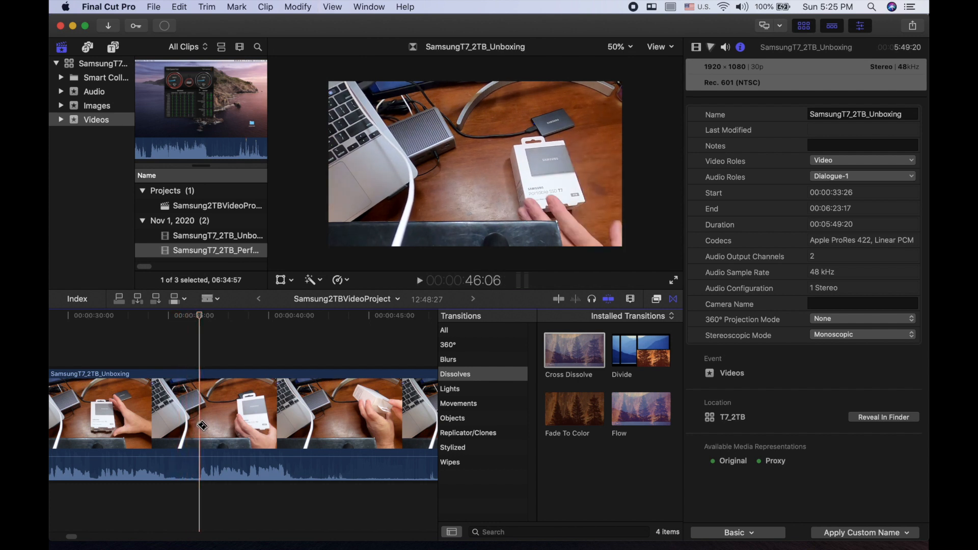
click(202, 425)
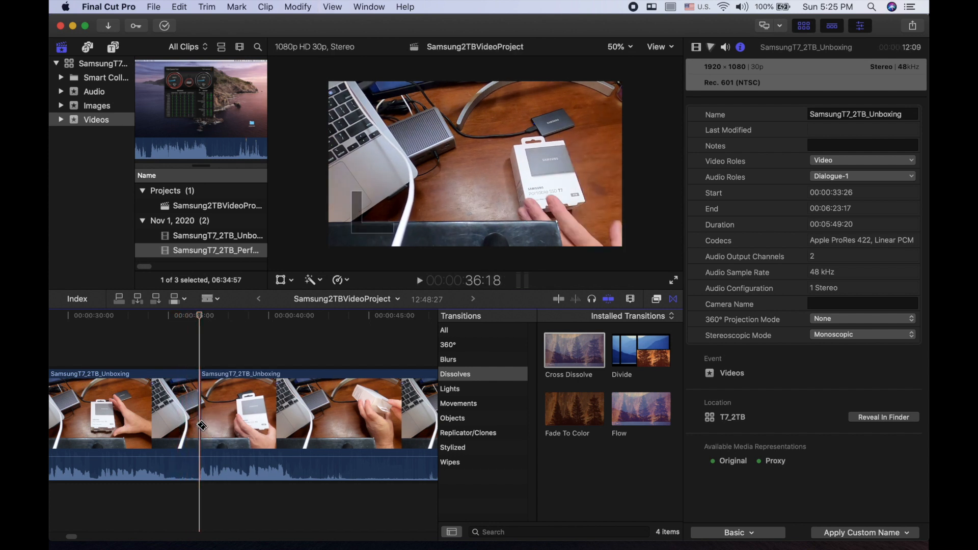
Split the Unboxing clip at 34:26 and delete the segment between 34:26 and 36:18 with the Select tool.
click(171, 351)
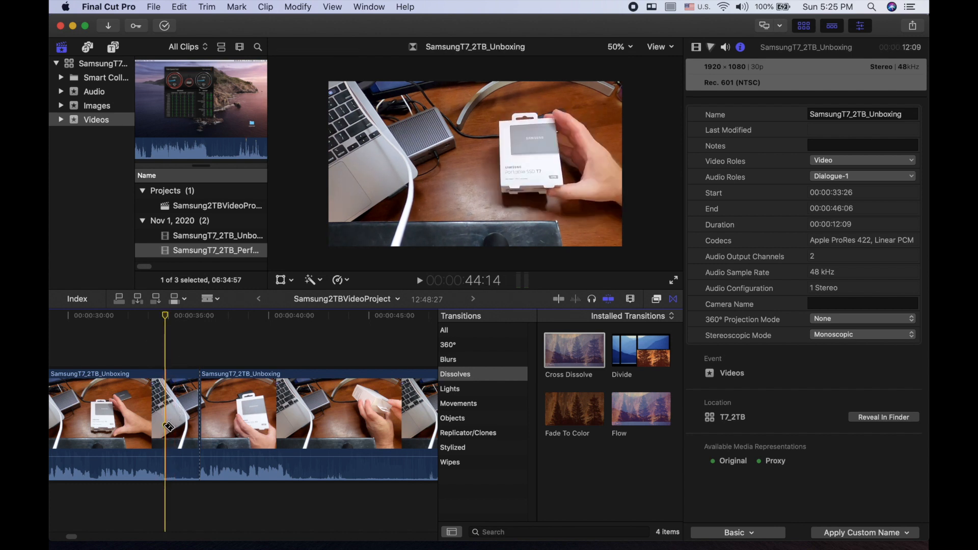
click(168, 426)
key(a)
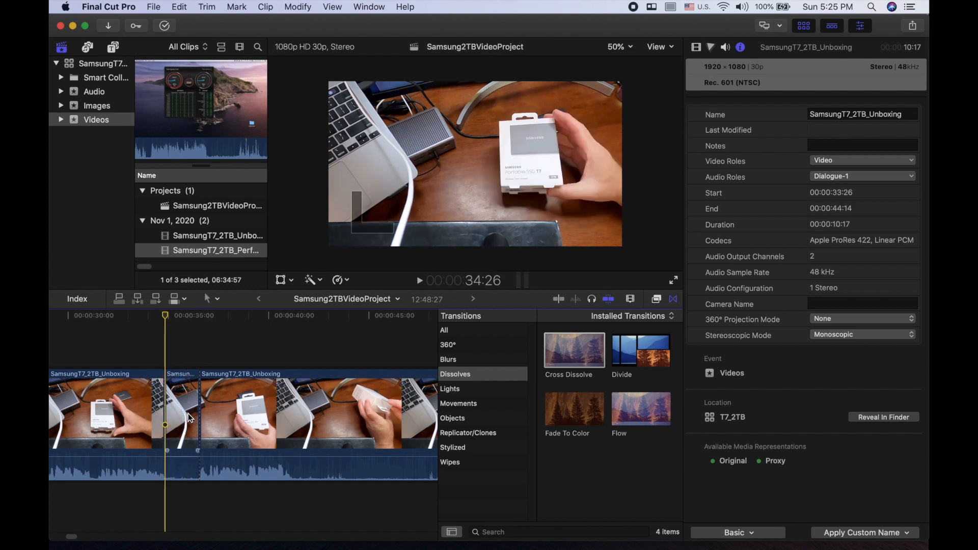
click(187, 412)
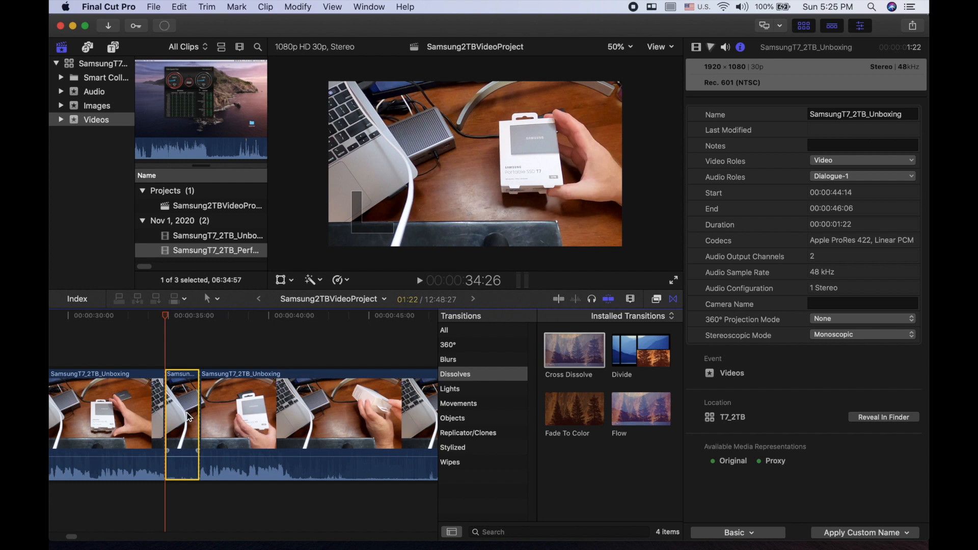
key(Delete)
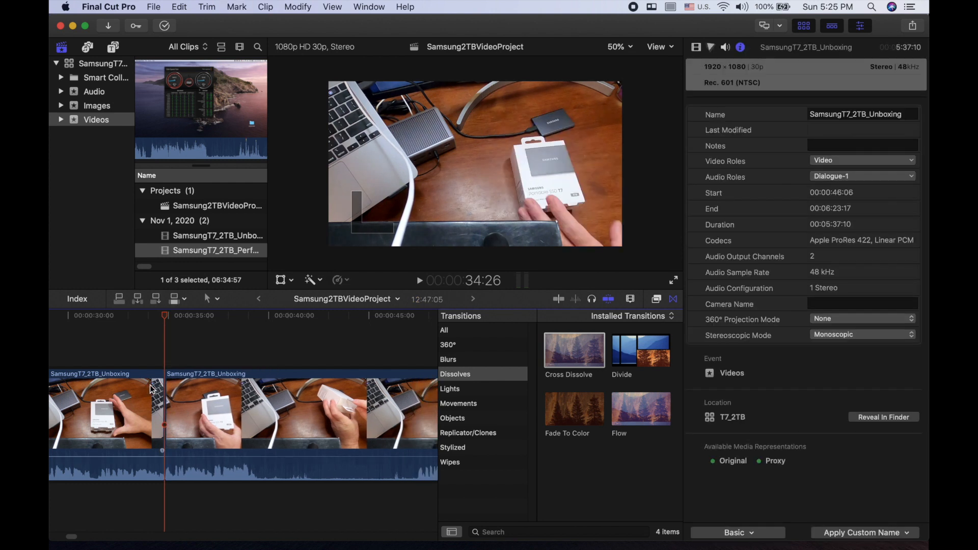
Play across the 34:26 cut twice, the second time from 34:05, to check how the Unboxing segments join.
click(142, 359)
key(space)
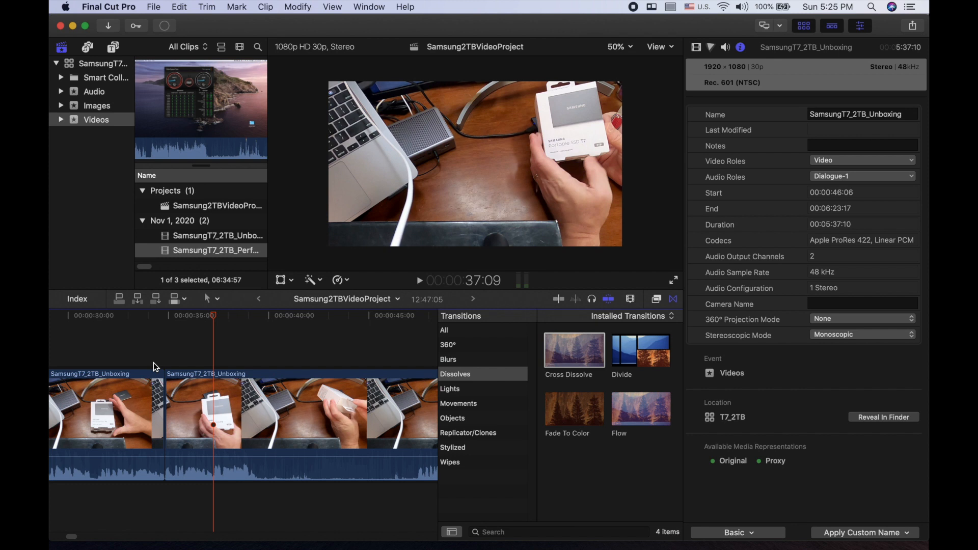
click(151, 352)
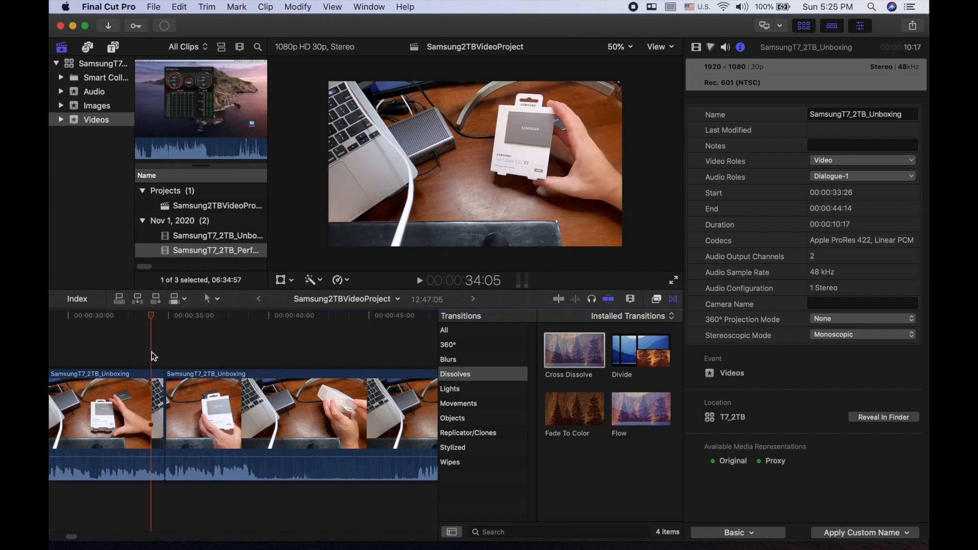
key(space)
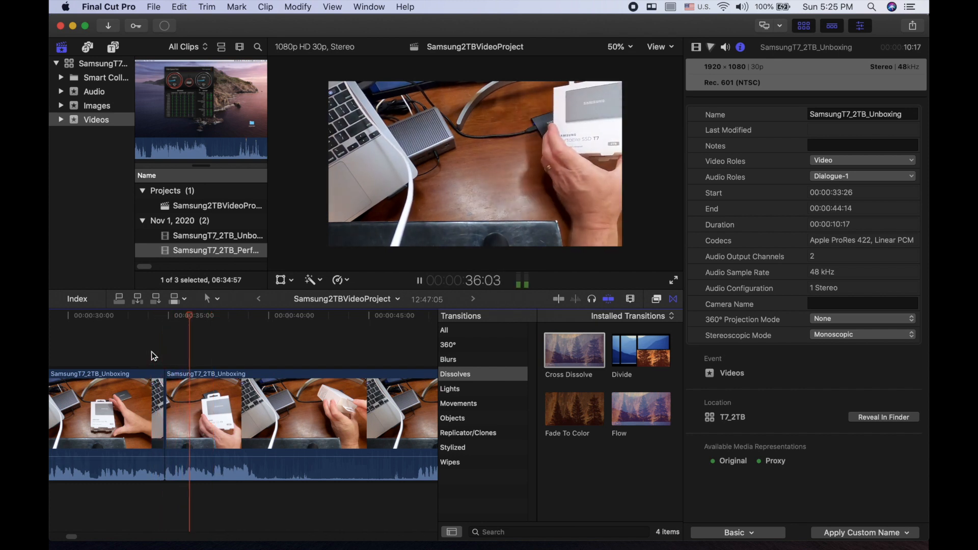
key(space)
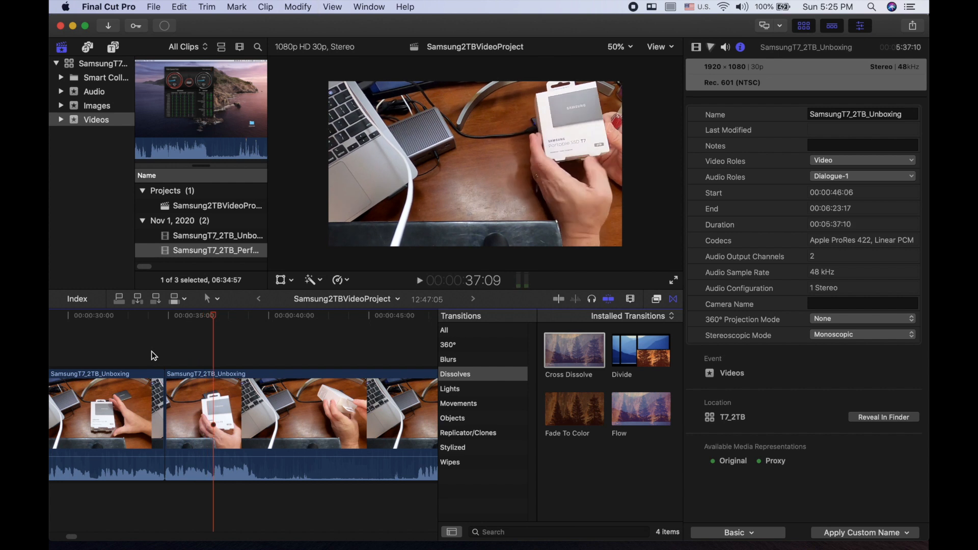
Split the Unboxing clip at 37:09 with the Blade tool and delete the segment between 34:26 and 37:09.
key(b)
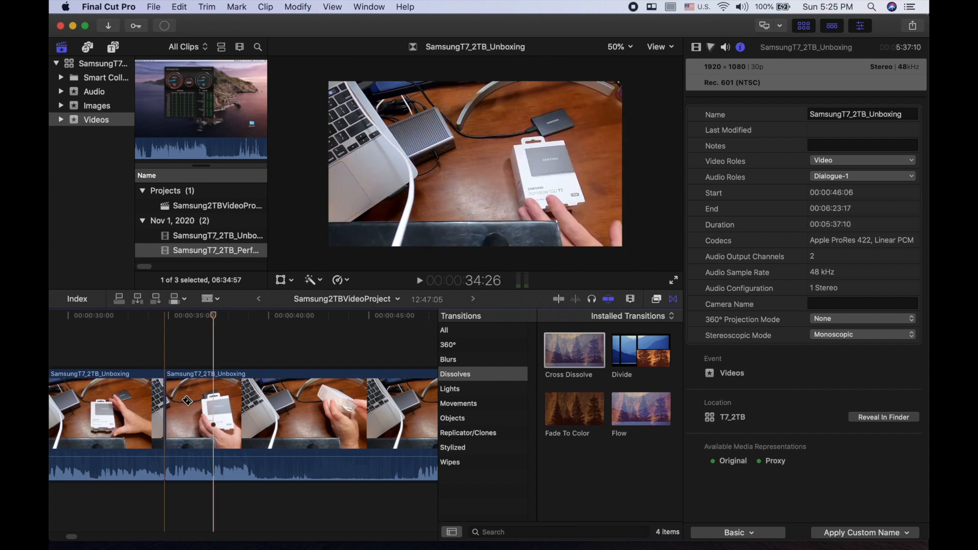
click(216, 426)
key(a)
click(206, 419)
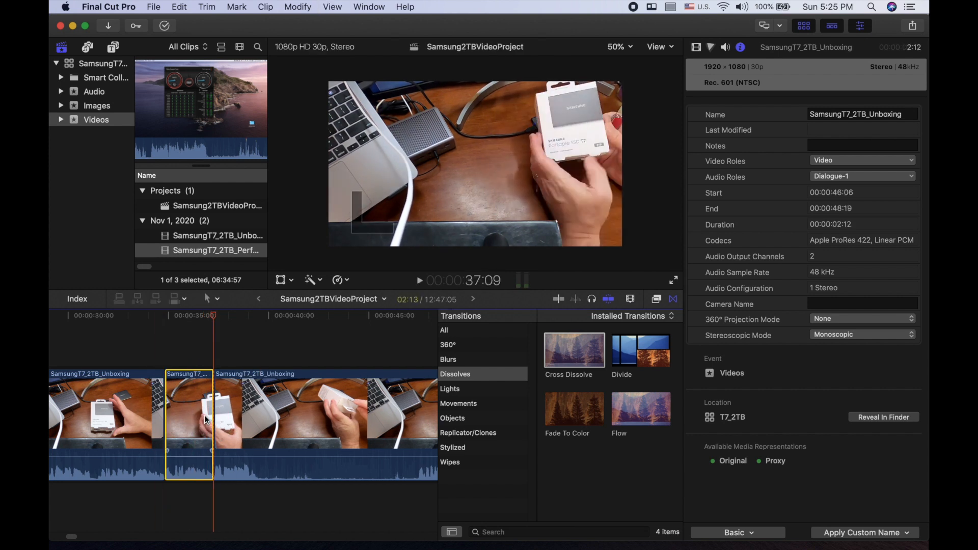
key(Delete)
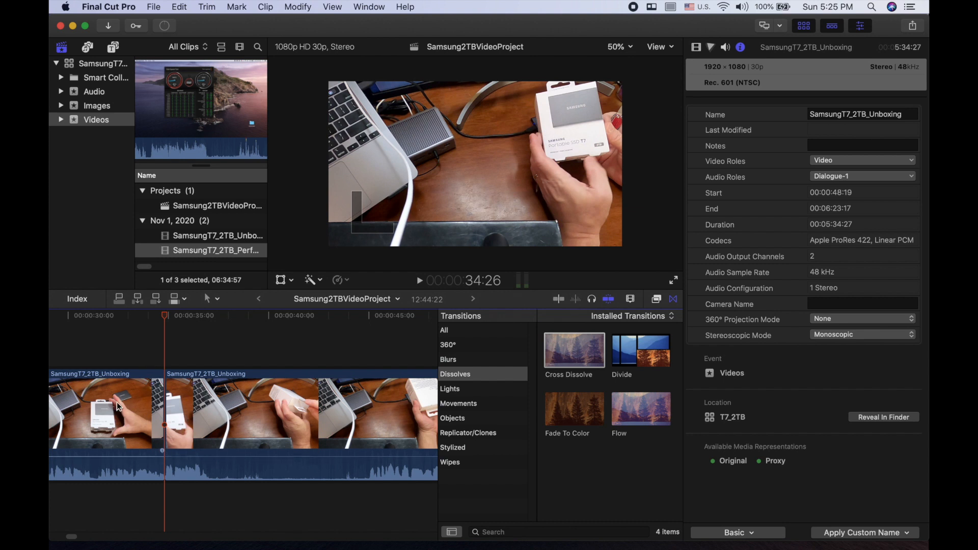
Play from 33:03 across the new cut to where speech resumes, and split the Unboxing clip at 45:00.
click(131, 343)
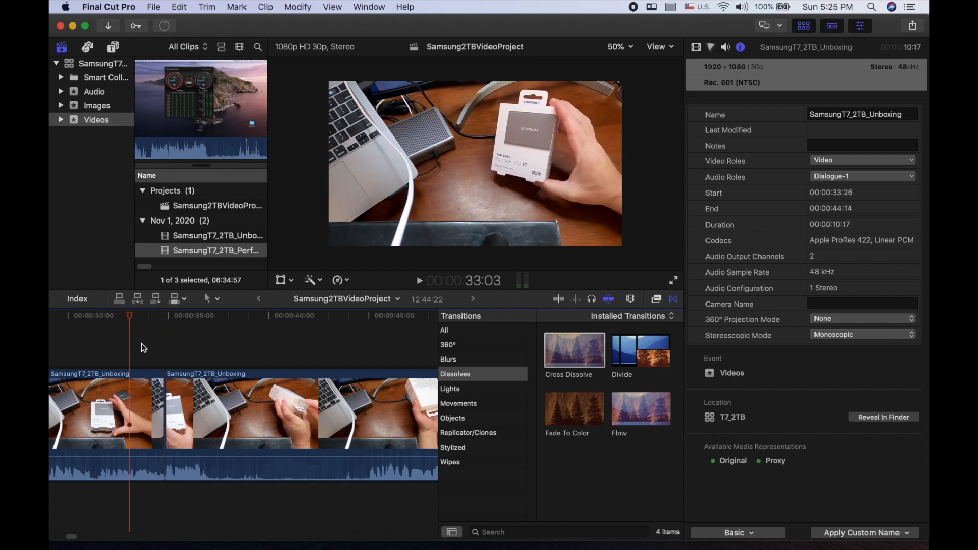
key(space)
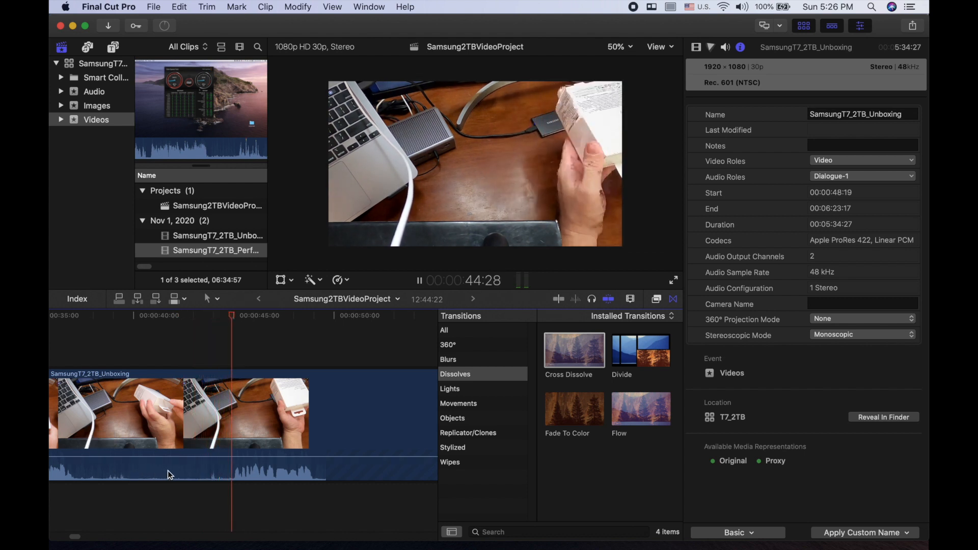
click(210, 347)
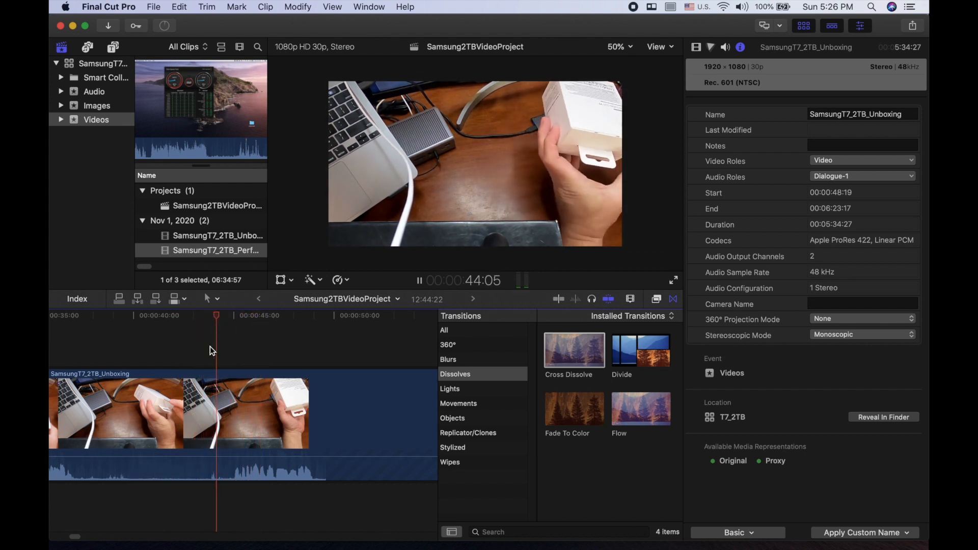
key(space)
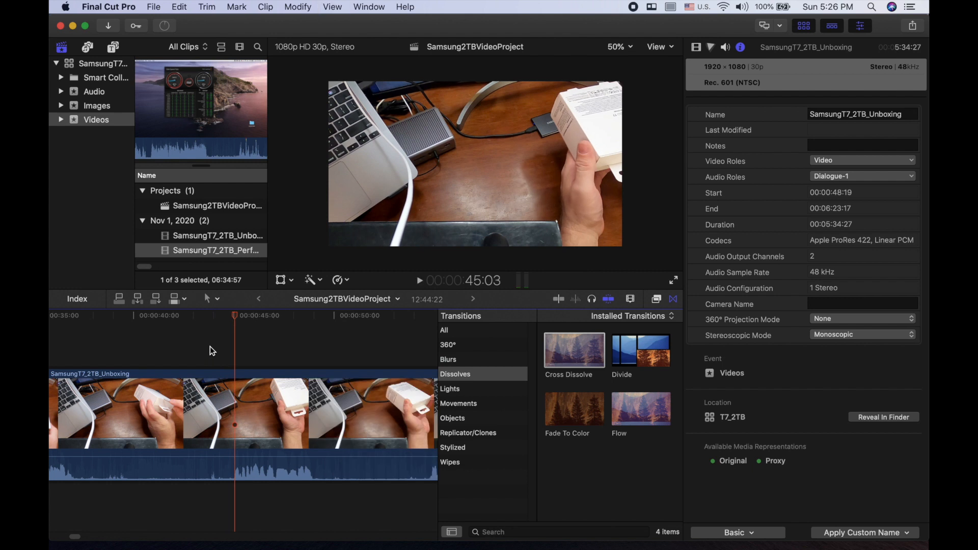
key(Left)
key(Left)
key(Left)
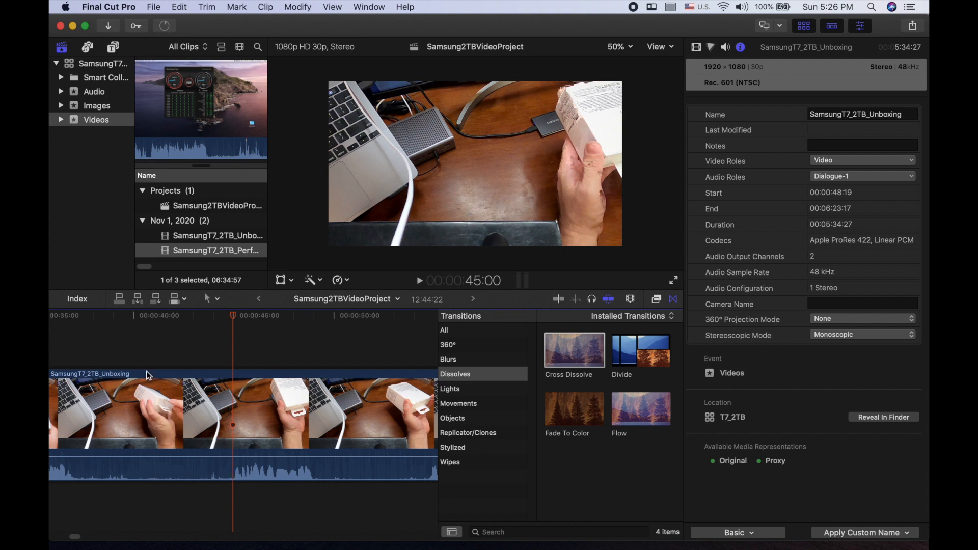
key(b)
click(236, 427)
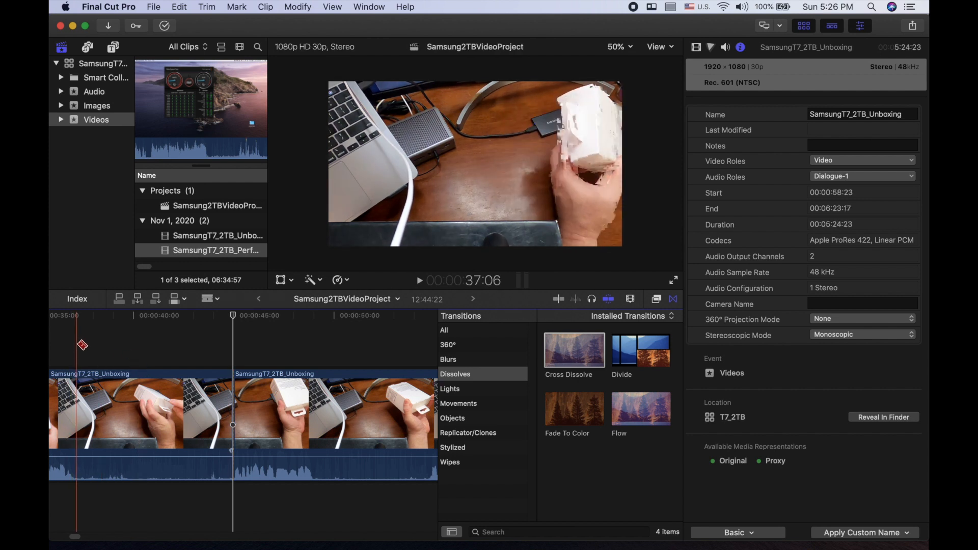
Split the Unboxing clip at 37:05 and delete the silent segment between 37:05 and 45:00 with the Select tool.
click(78, 345)
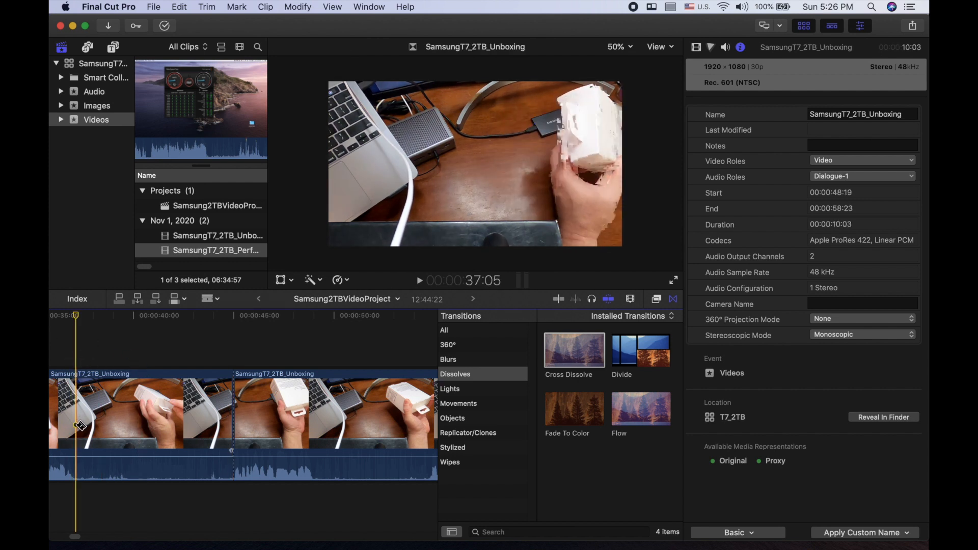
click(76, 426)
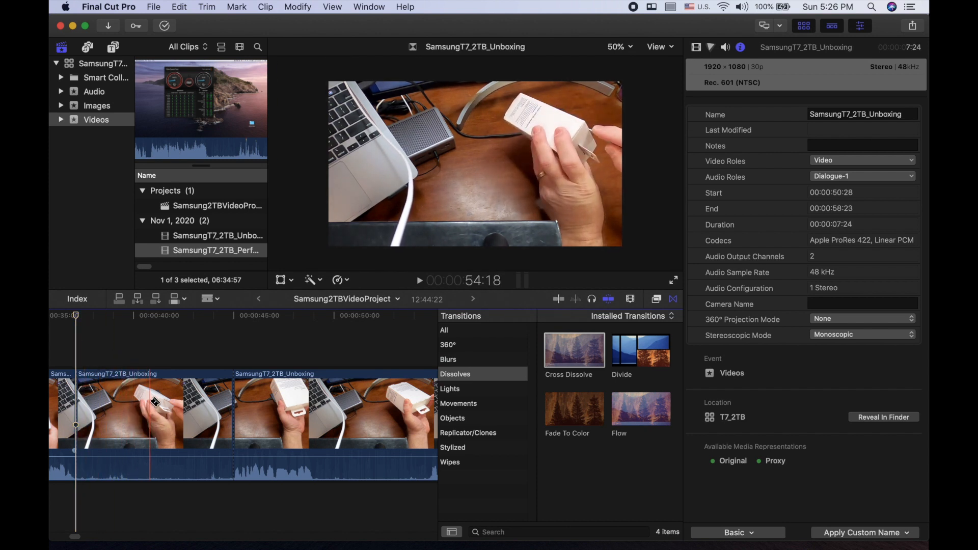
click(219, 301)
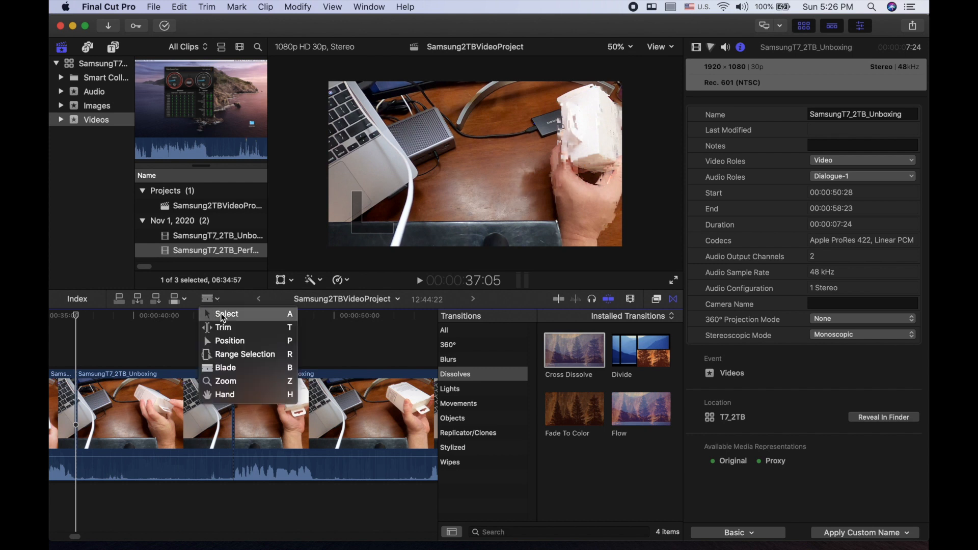
click(223, 317)
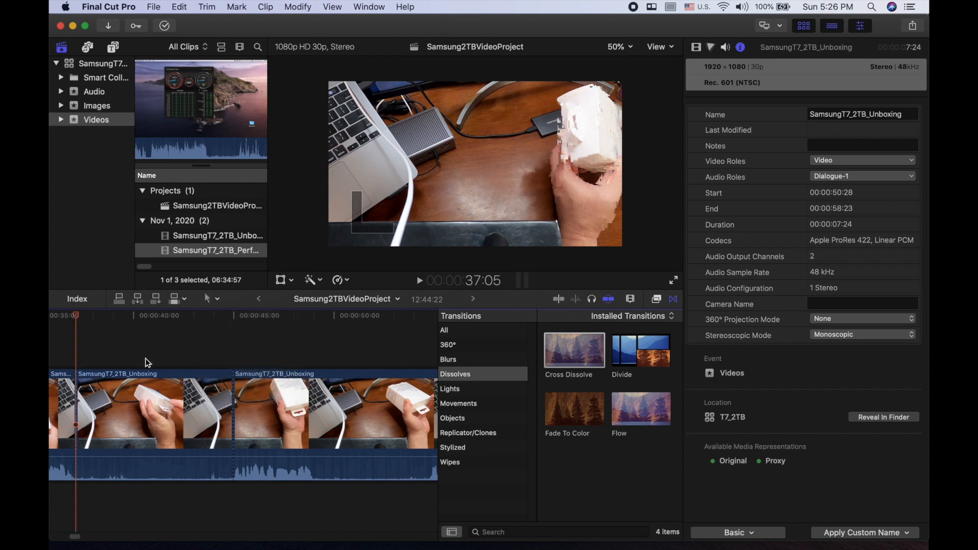
click(157, 409)
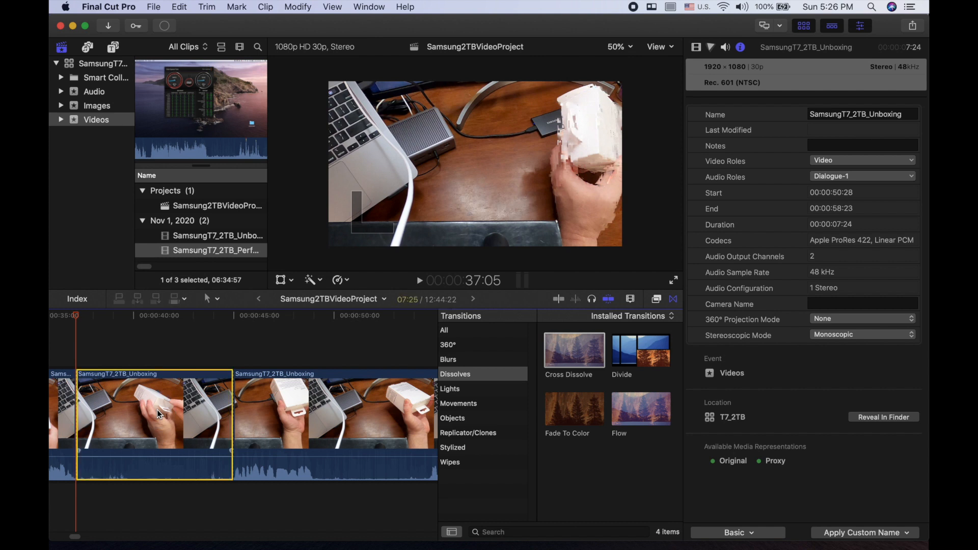
key(Delete)
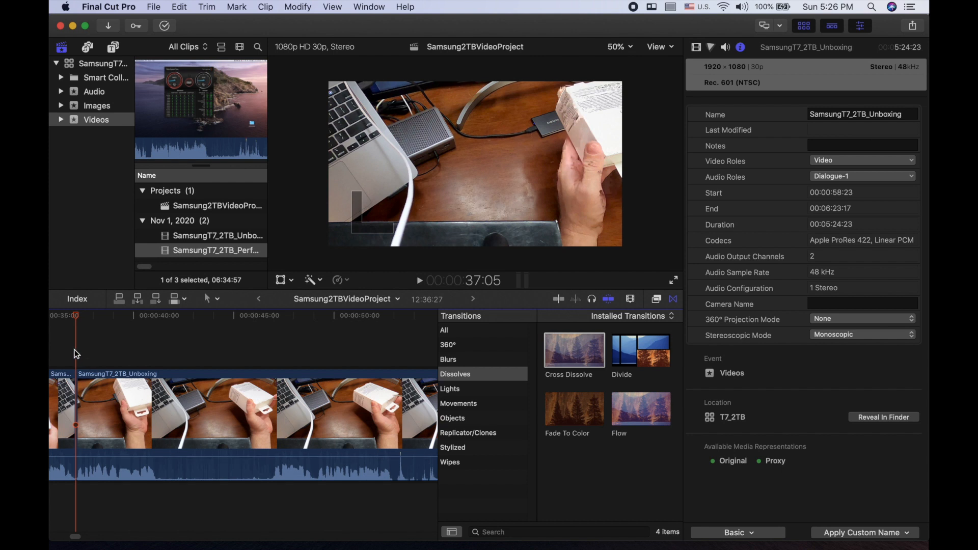
Play from 36:19 across the 37:05 cut and split the Unboxing clip at 41:07, where the next silence starts.
click(66, 351)
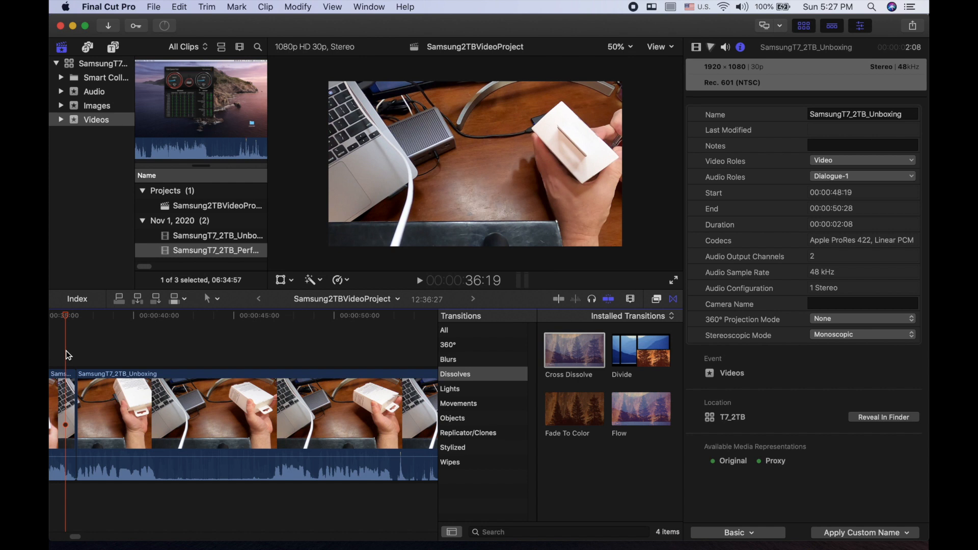
key(space)
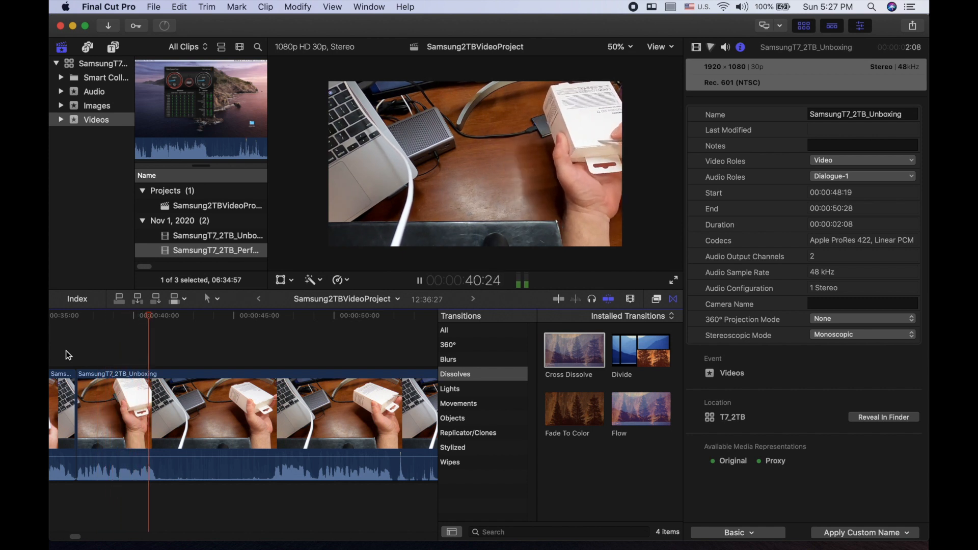
key(space)
key(b)
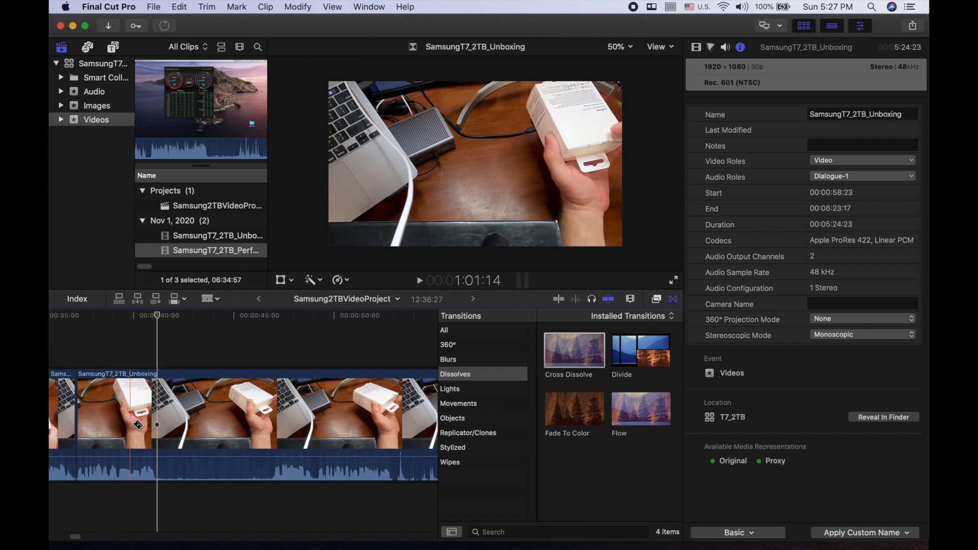
click(158, 426)
Play to the end of the silence, split the Unboxing clip at 46:24 and delete the segment from 41:07 to 46:24.
key(space)
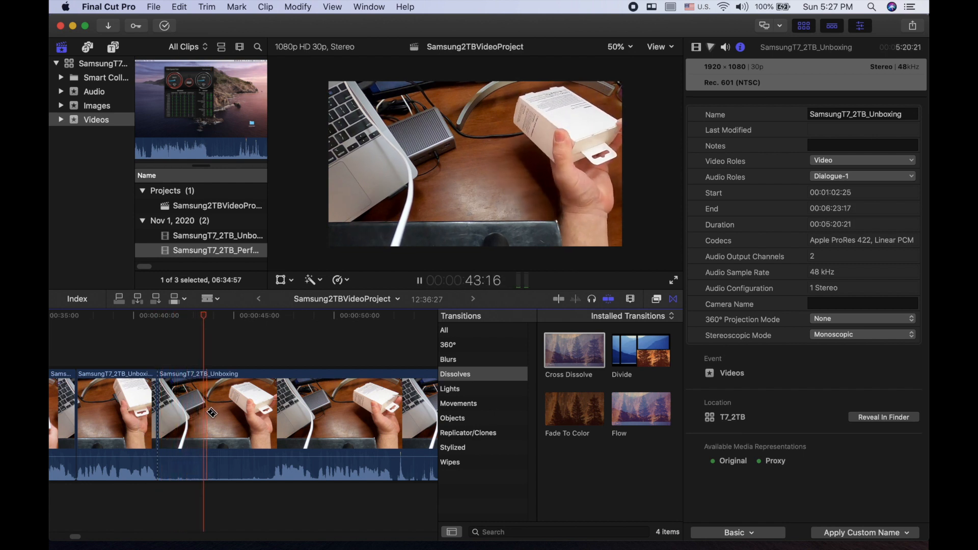
key(space)
key(space)
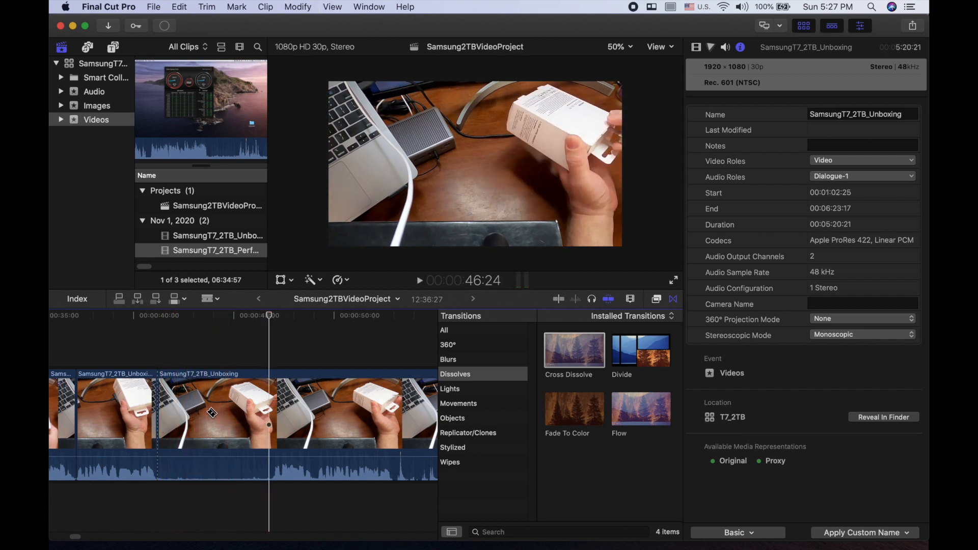
click(270, 426)
key(a)
click(228, 423)
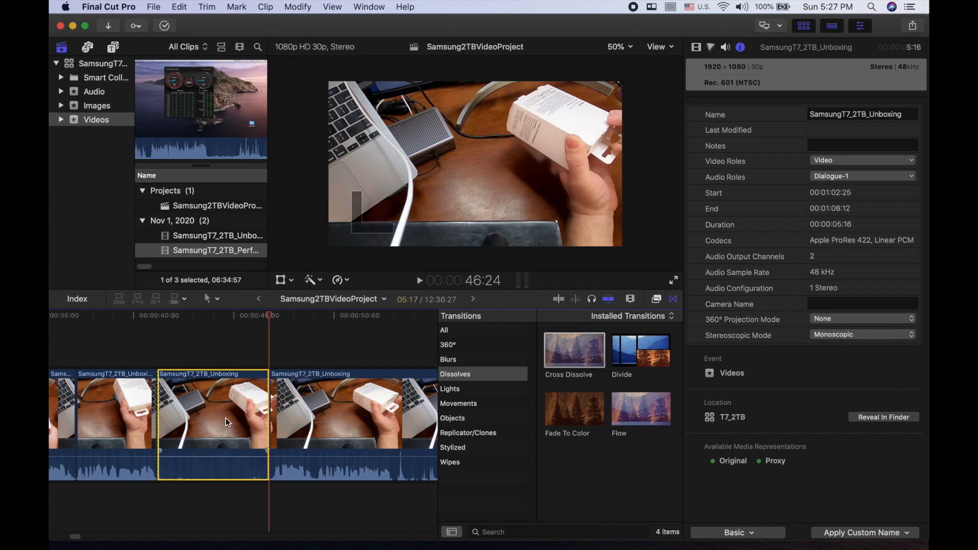
key(Delete)
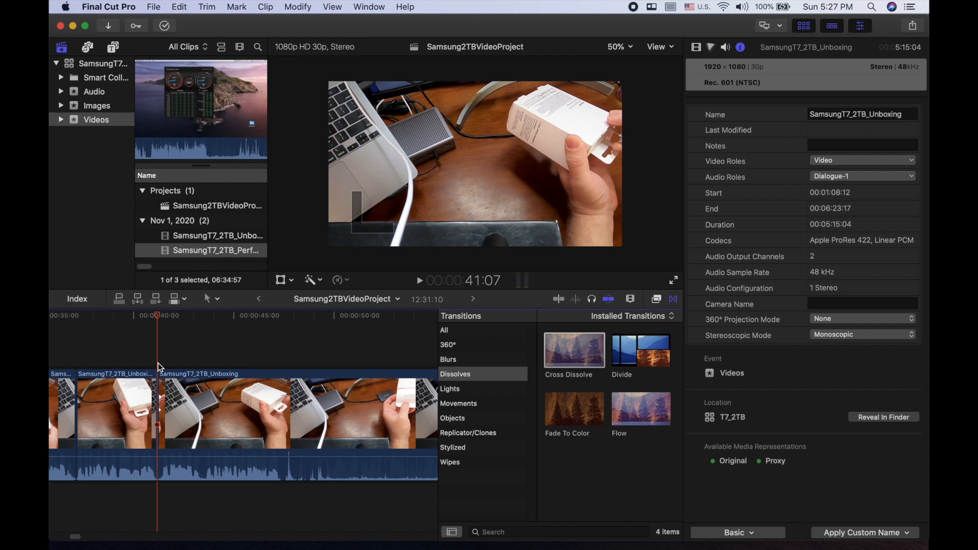
Play across the 41:07 cut to the end of the speech and split the Unboxing clip at 47:13.
click(137, 346)
key(space)
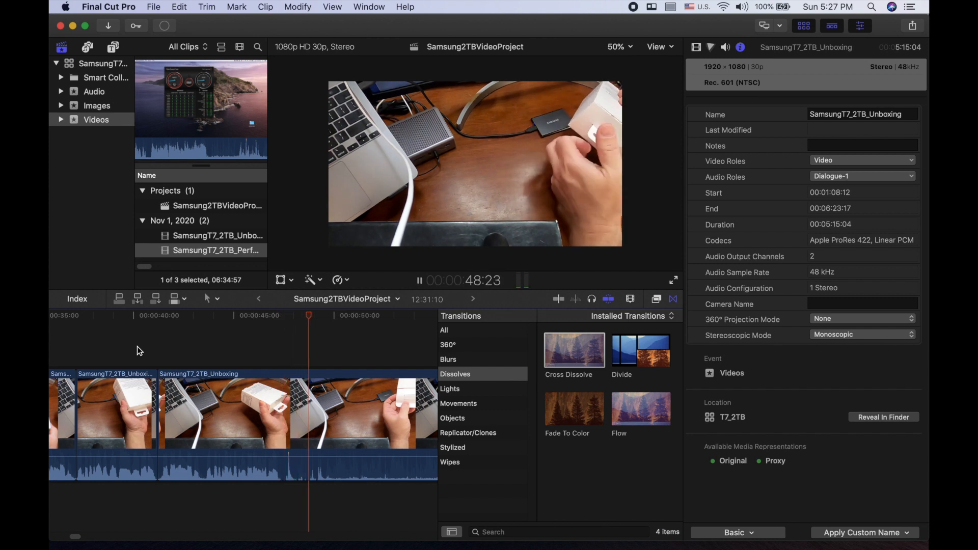
click(257, 346)
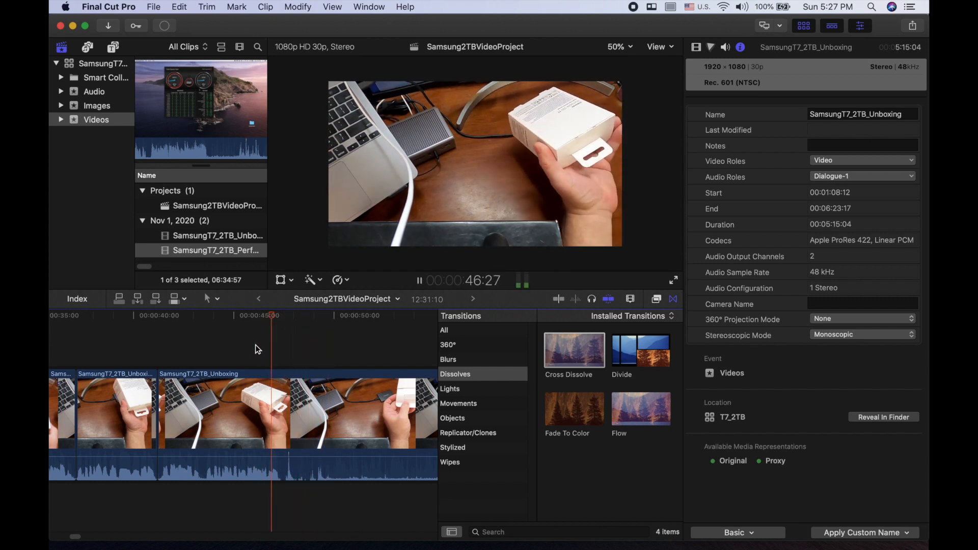
key(space)
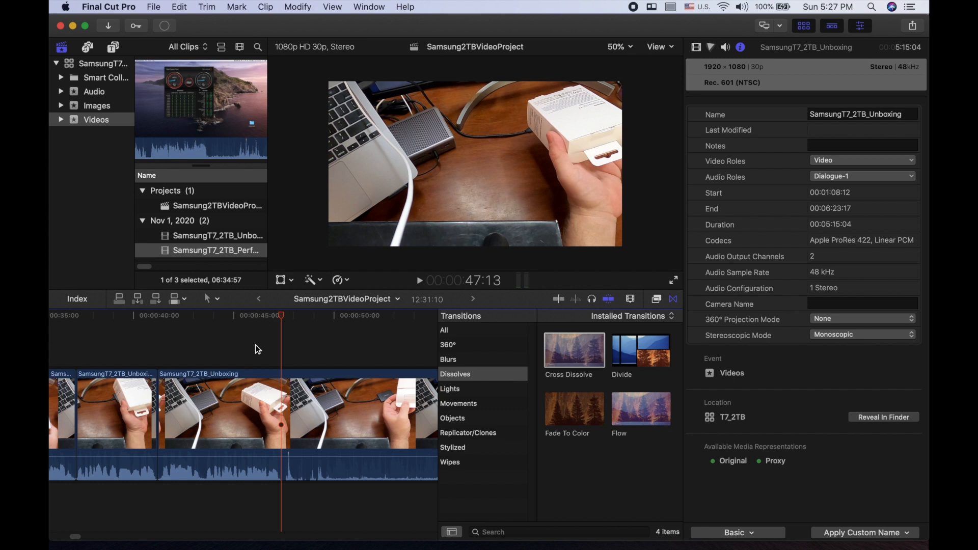
click(285, 428)
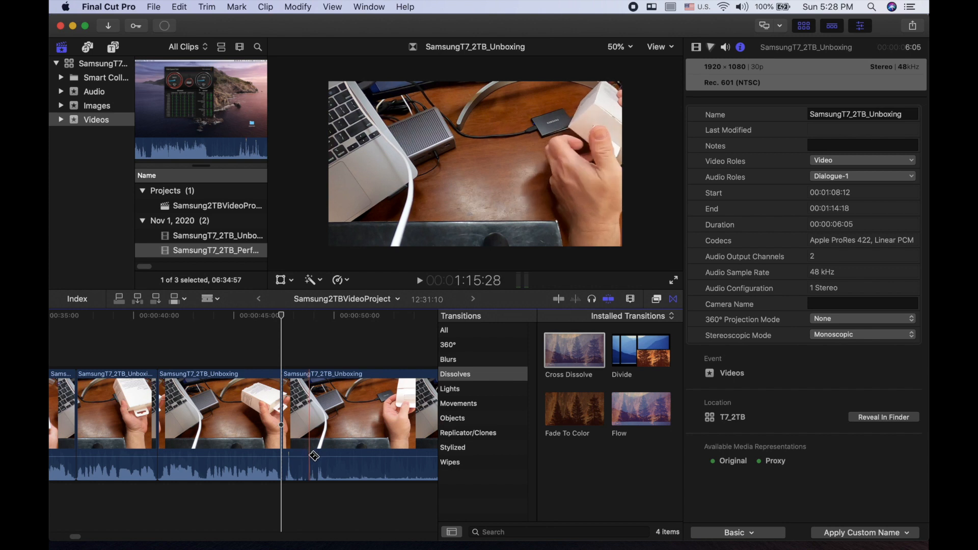
Split the Unboxing clip again at 48:23, past the short noise, and delete the segment starting at 47:13.
key(cmd+b)
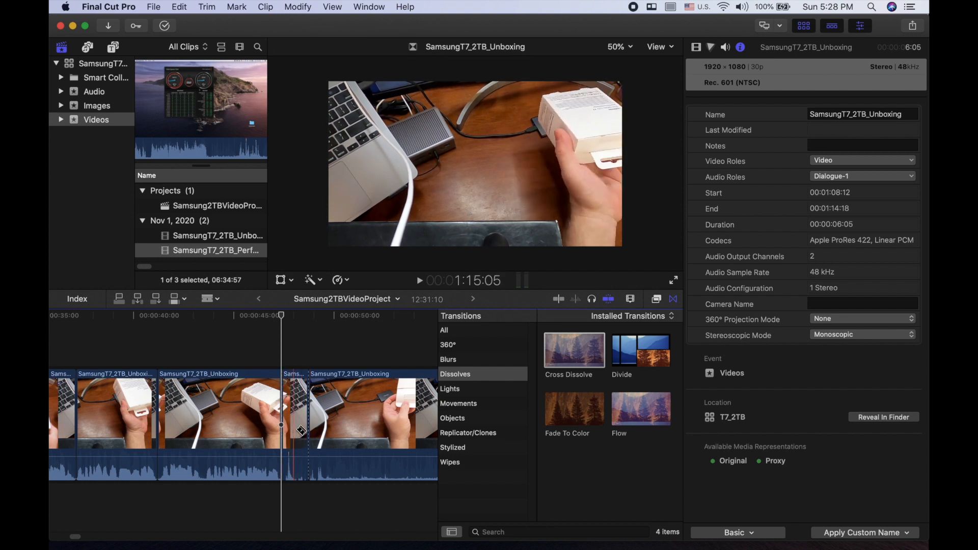
key(a)
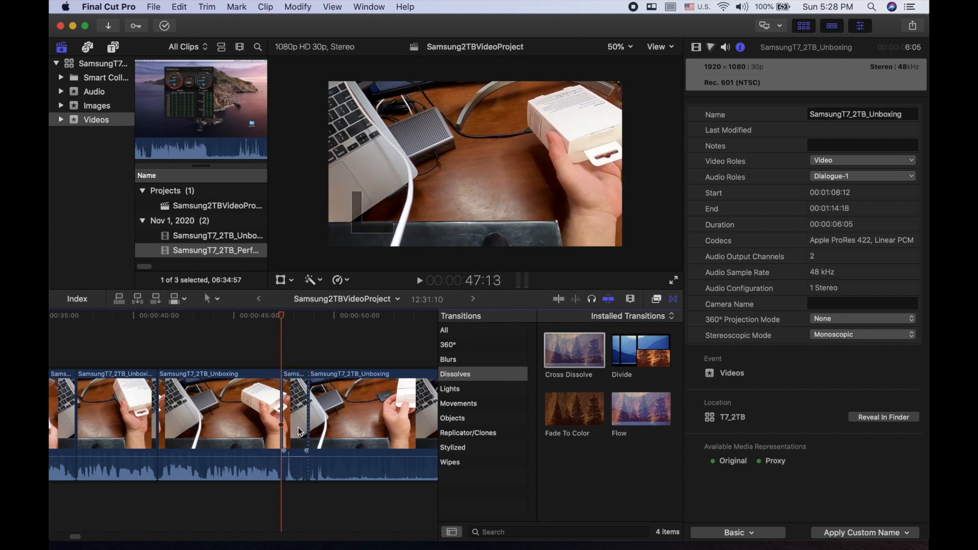
click(298, 430)
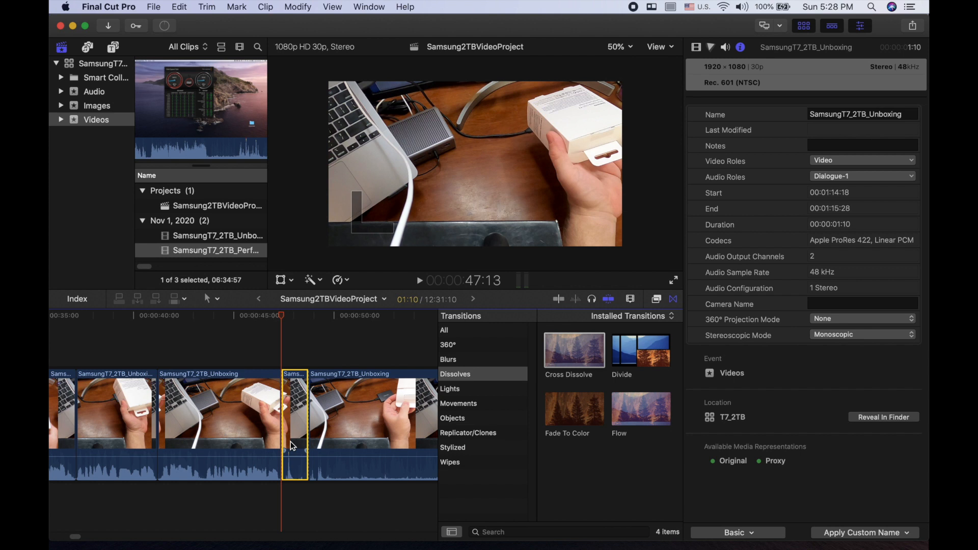
key(Delete)
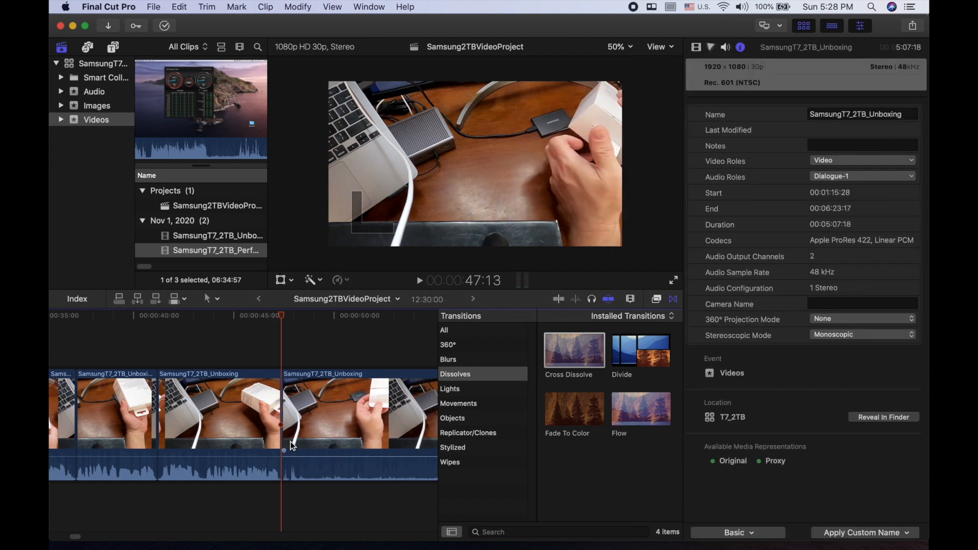
Play across the 47:13 cut and replay from 47:13 to check how the Unboxing segments join.
click(256, 362)
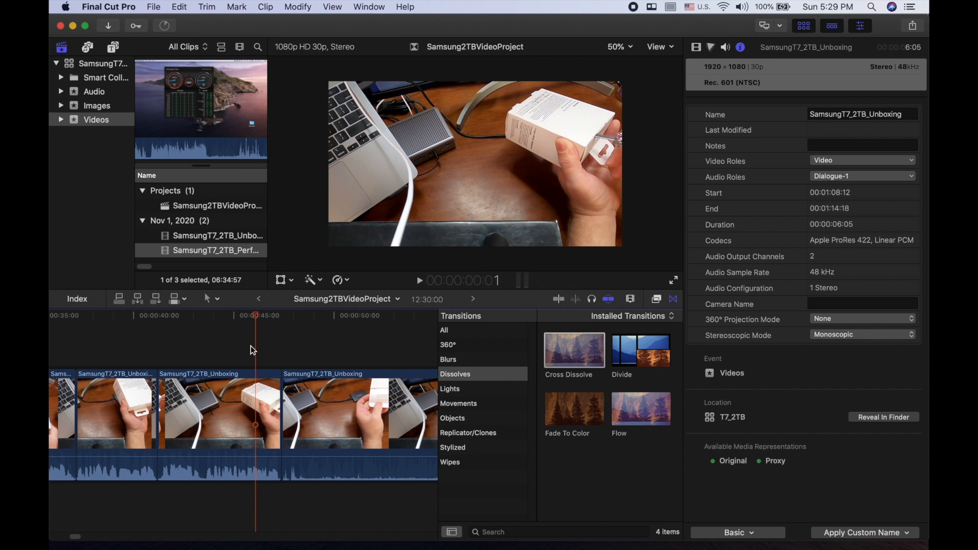
key(space)
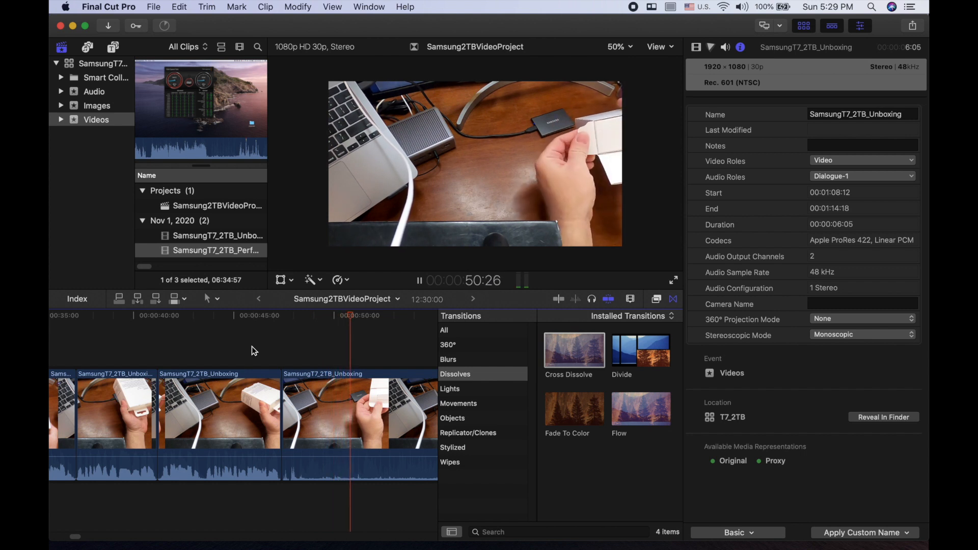
key(space)
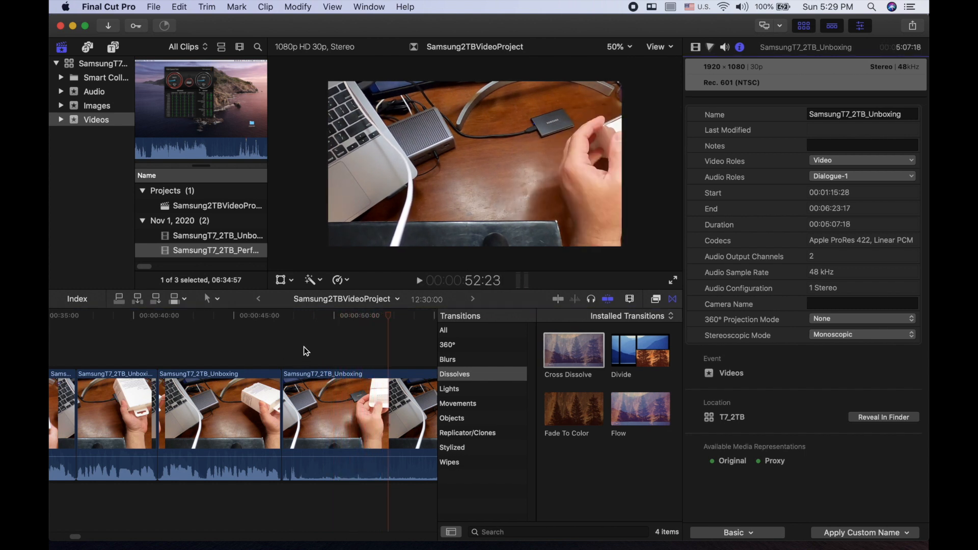
click(285, 352)
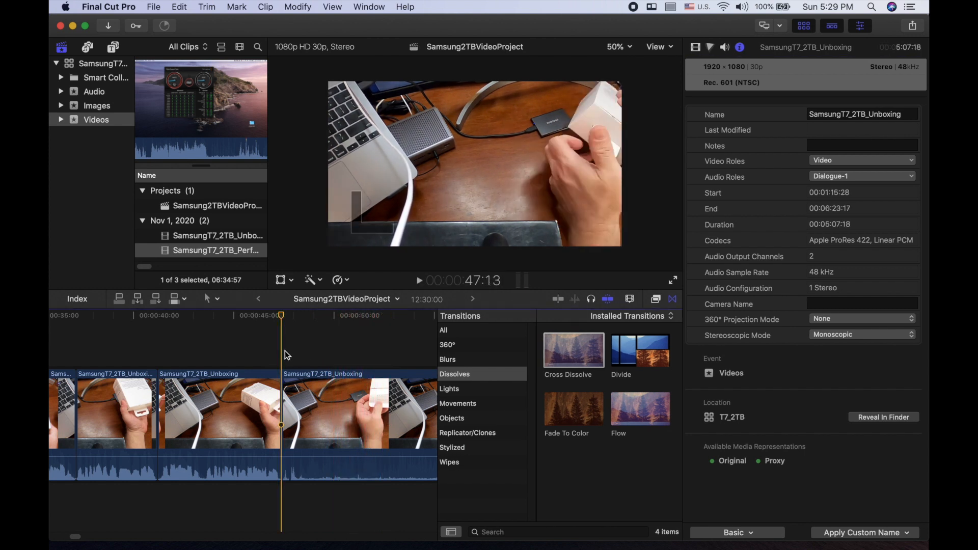
key(space)
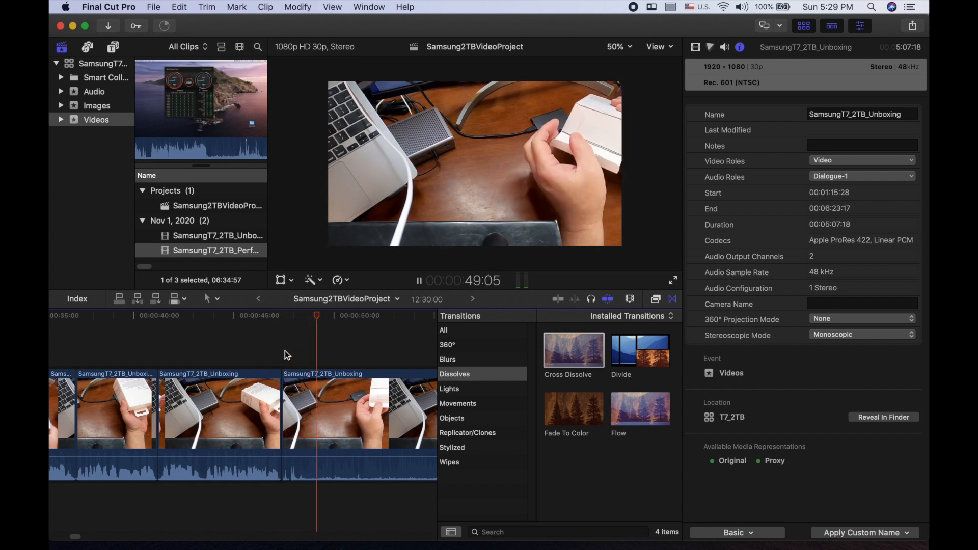
Stop the playback at 49:13 and split the Unboxing clip there.
key(space)
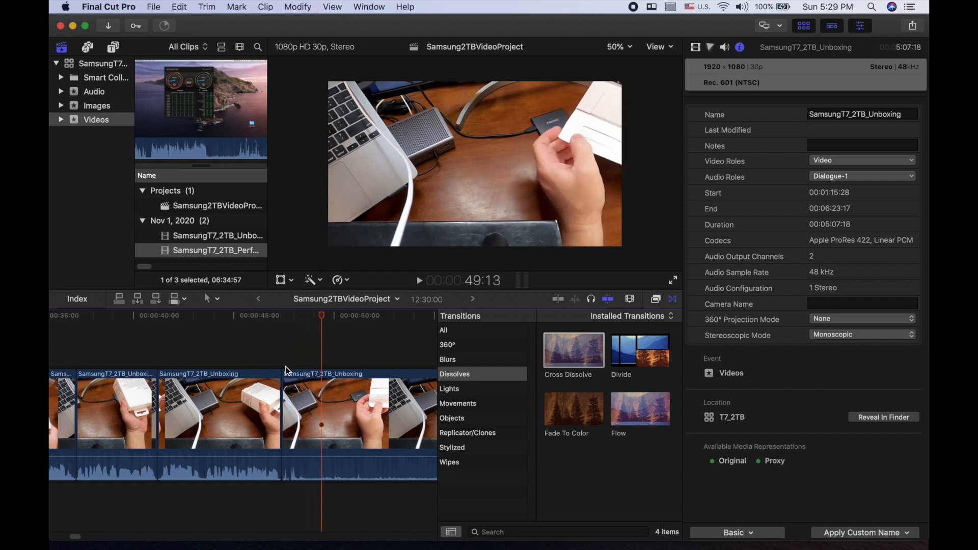
key(b)
click(325, 427)
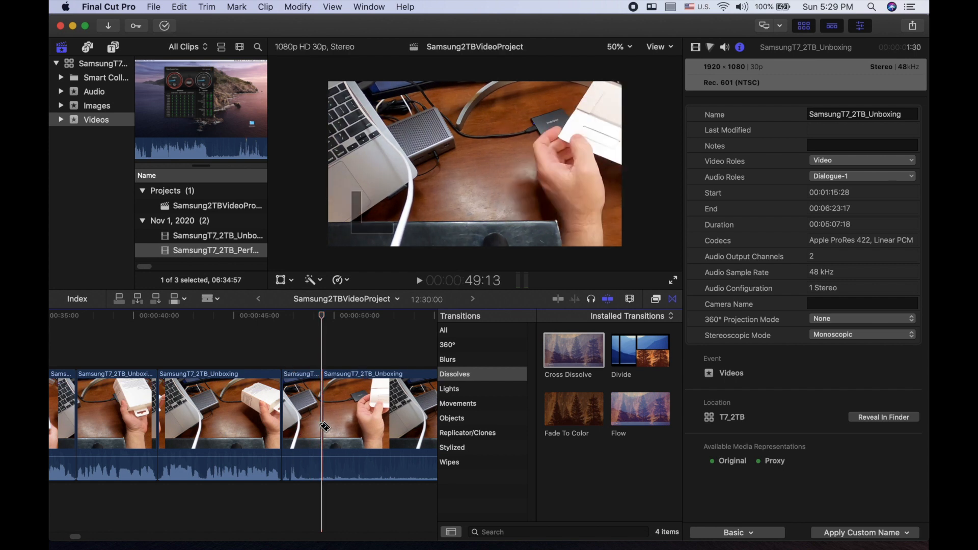
Play through the silence, split the Unboxing clip again before 1:00:16 and delete the 9-second segment starting at 49:13.
key(space)
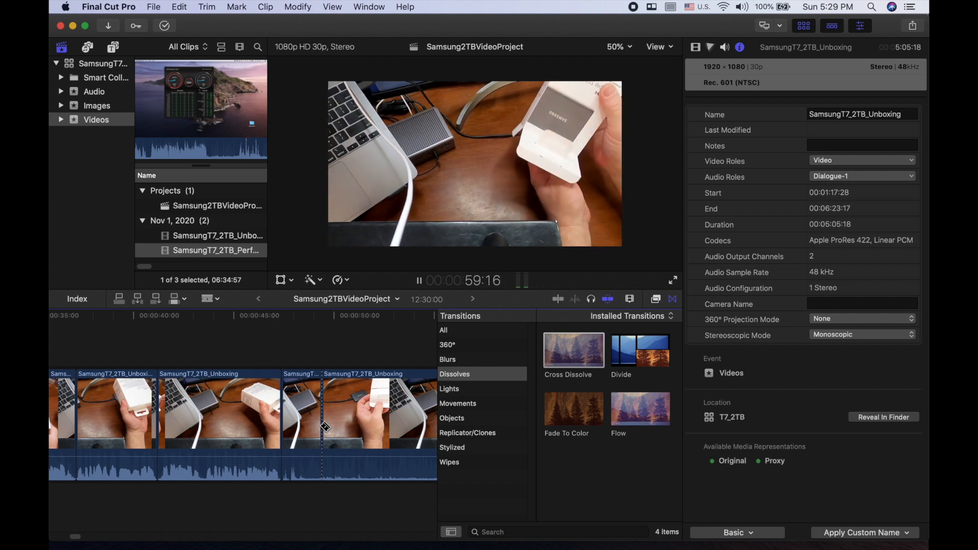
key(space)
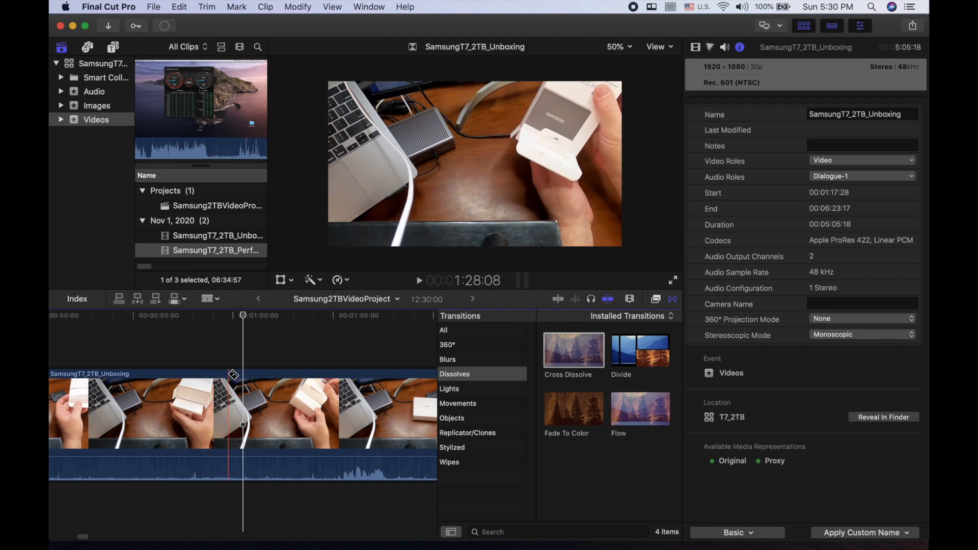
click(204, 377)
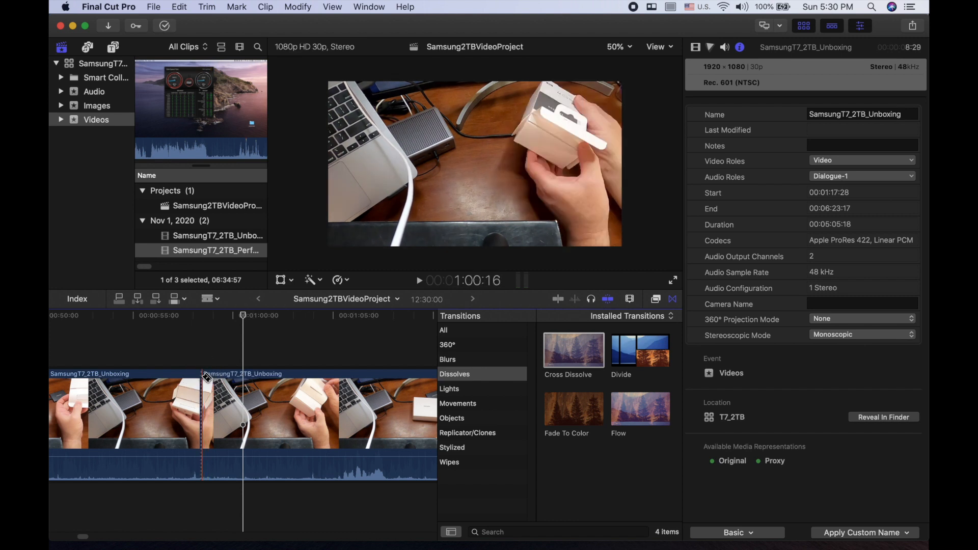
key(a)
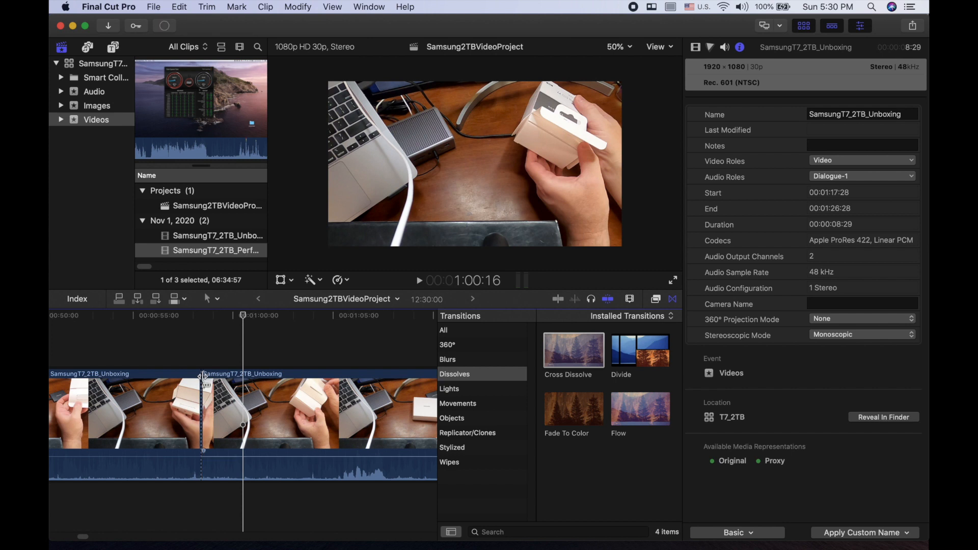
click(167, 397)
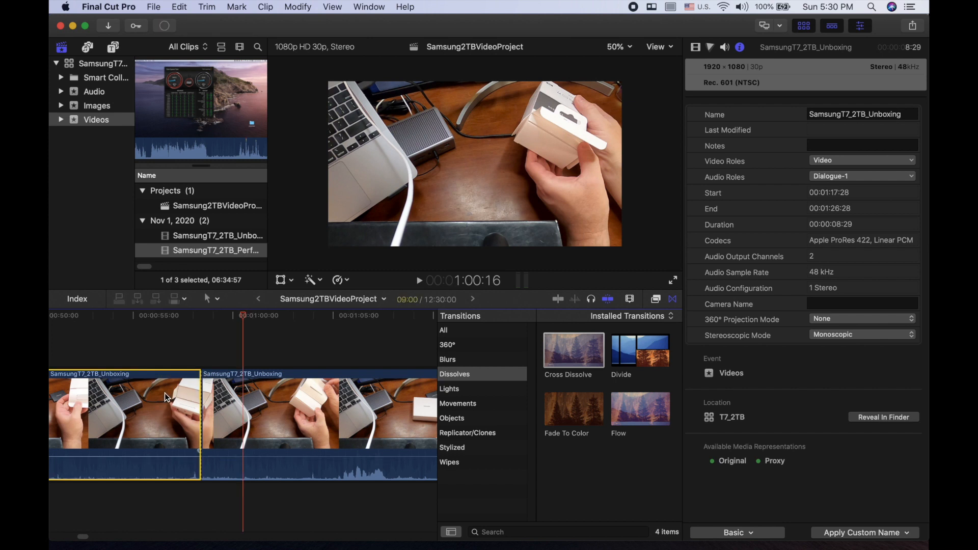
scroll(167, 398, left, 5)
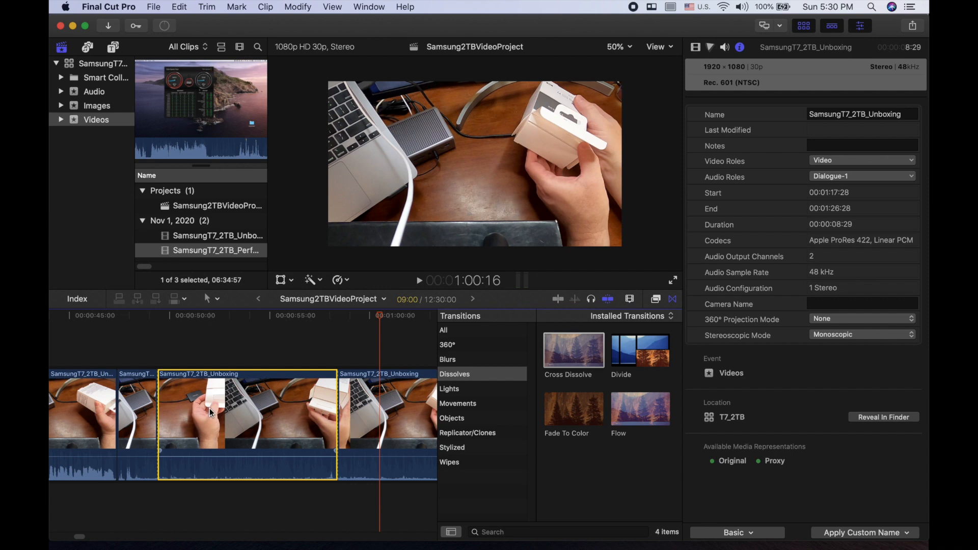
key(Delete)
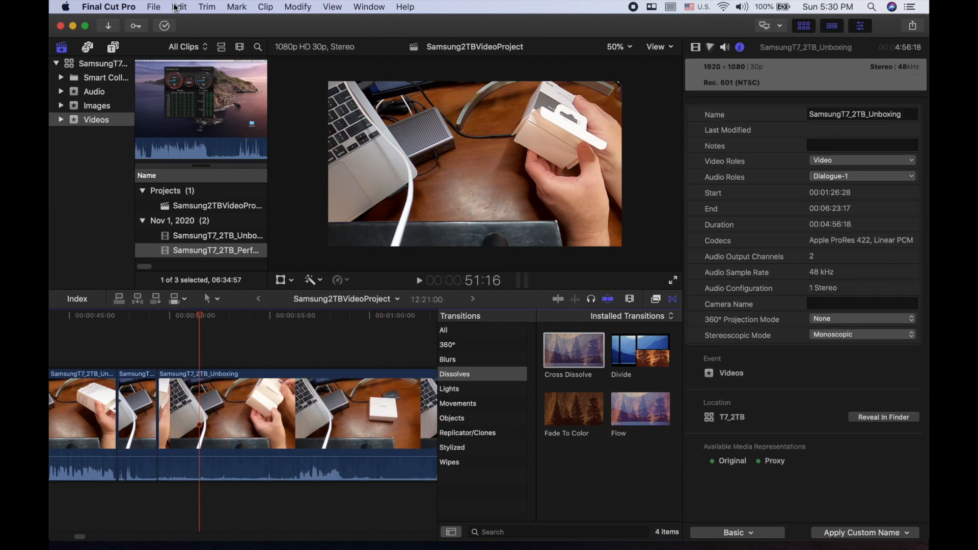
Play from 48:25 across the 49:13 cut to check how the Unboxing segments join.
click(178, 6)
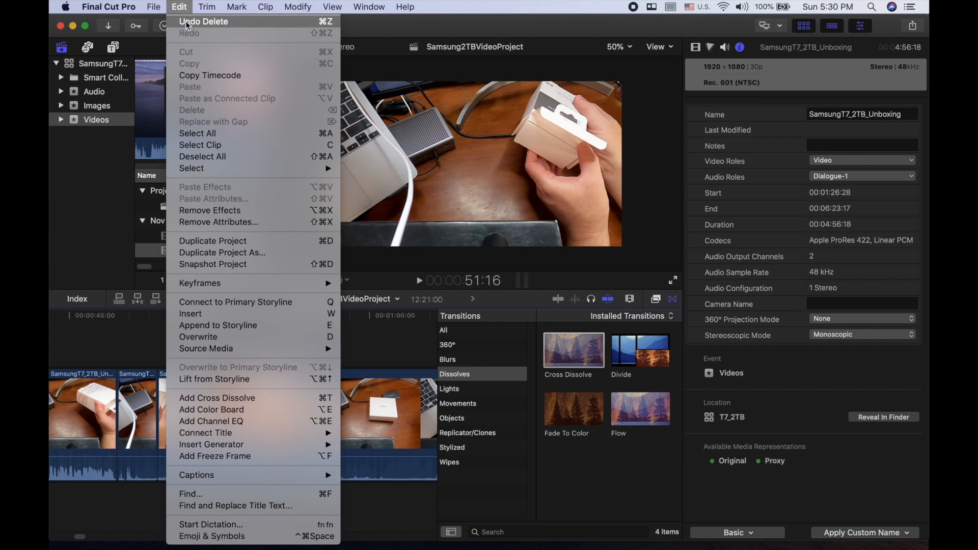
click(145, 360)
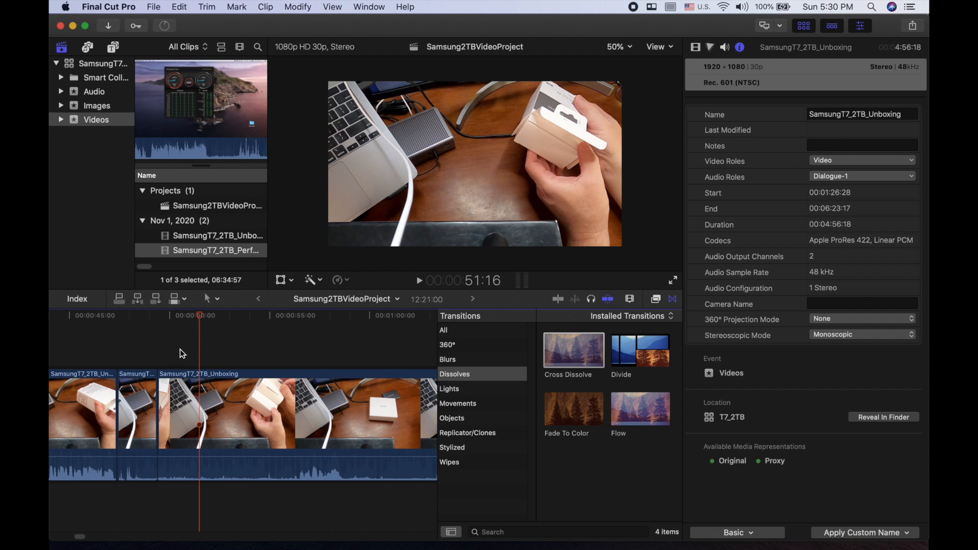
click(147, 359)
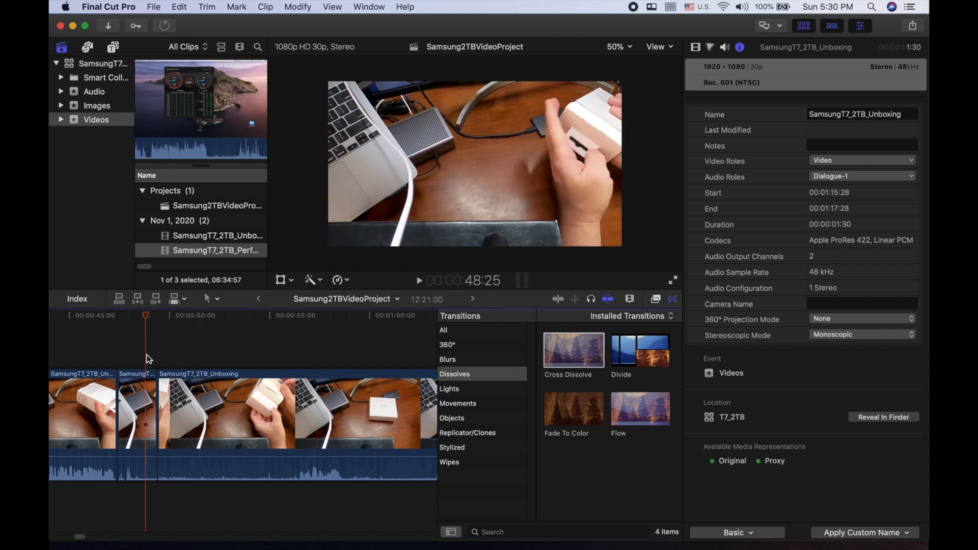
key(space)
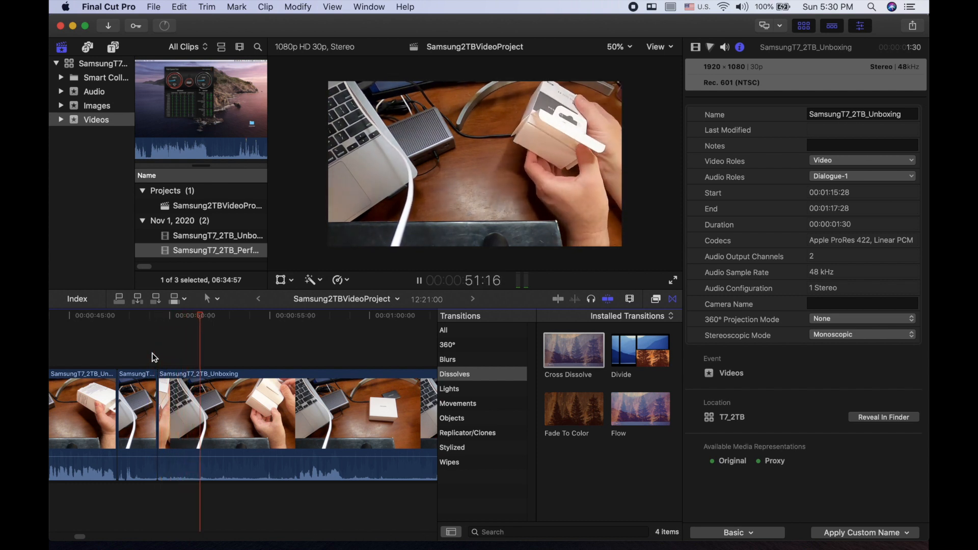
key(space)
Add a Cross Dissolve at the 49:13 cut and play from 48:08 to check the transition.
drag(571, 350, 163, 427)
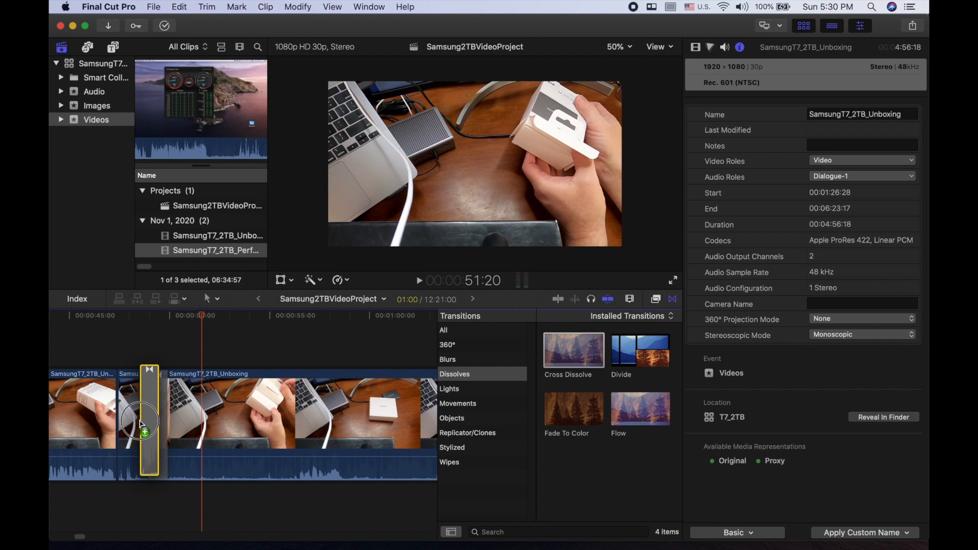
click(152, 428)
click(135, 340)
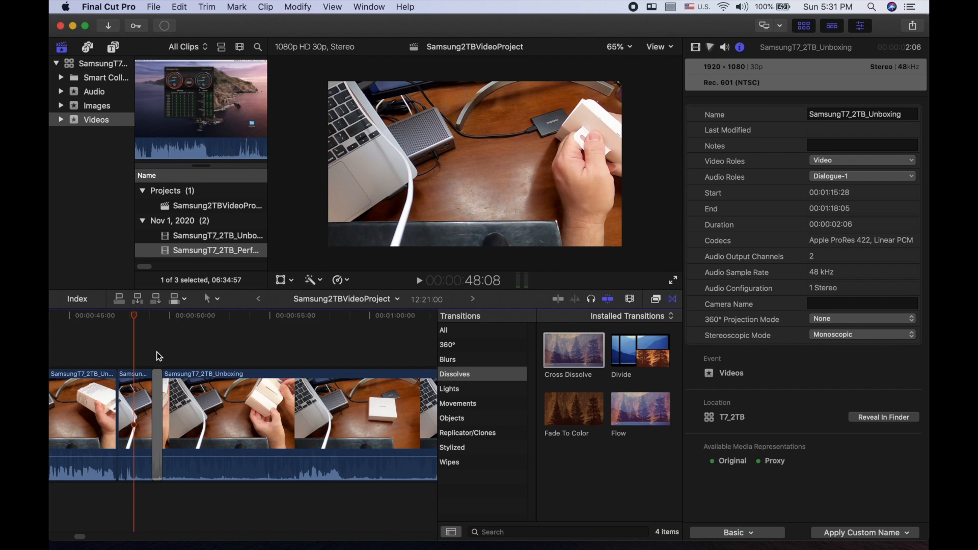
key(space)
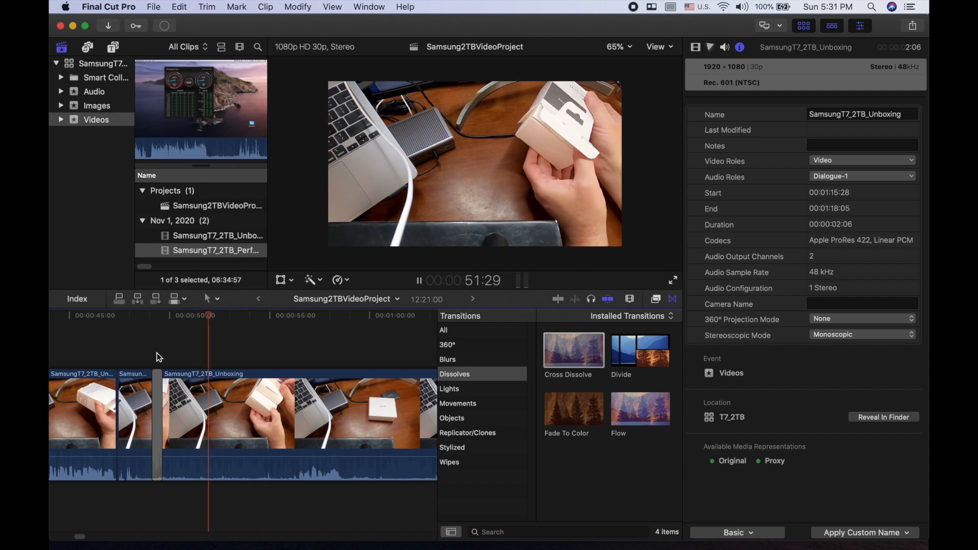
key(space)
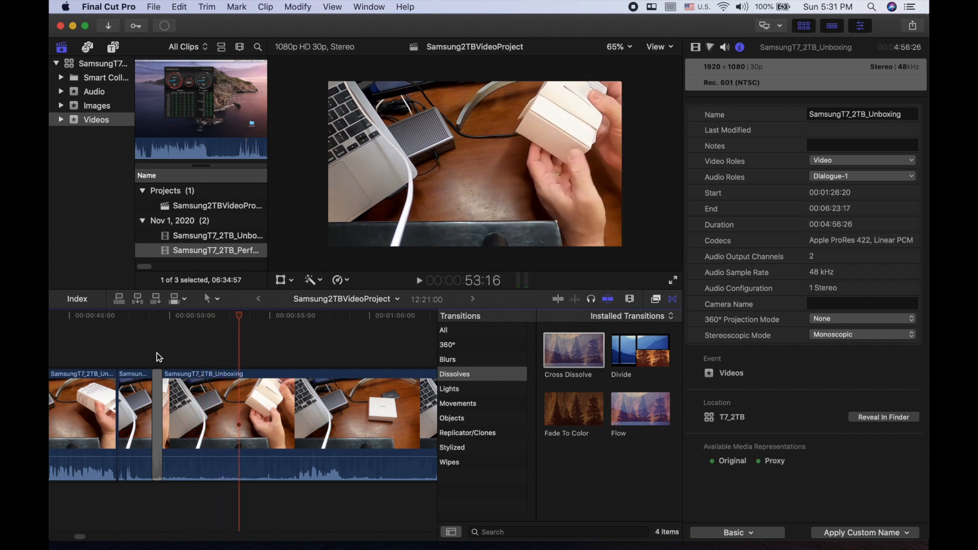
Play on past 55:24 and replay the section after the transition to examine where the speech pauses.
key(space)
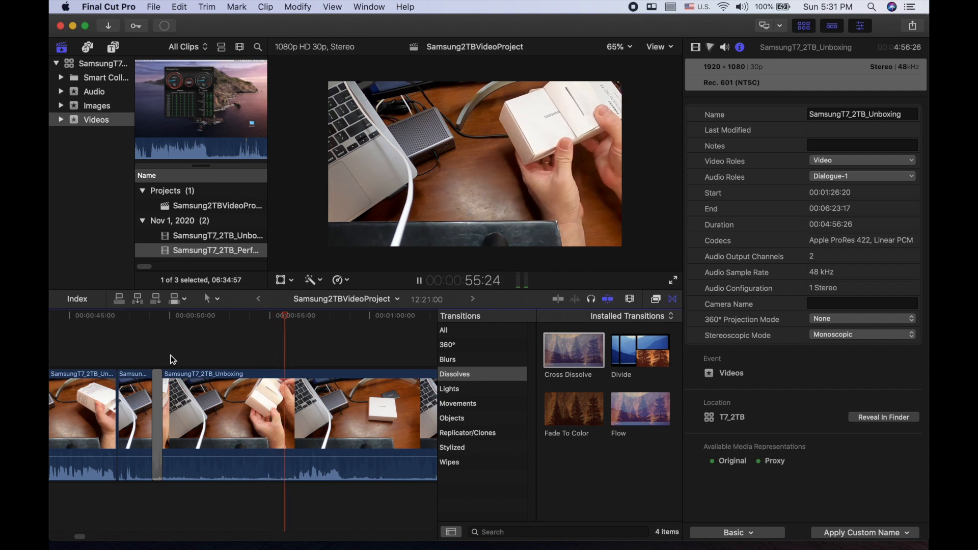
key(space)
click(215, 349)
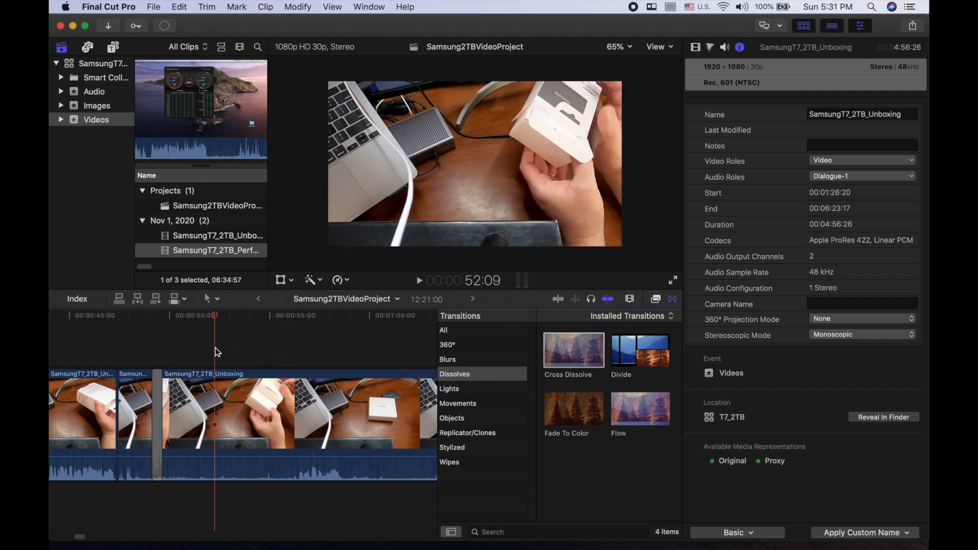
click(185, 348)
key(space)
key(space)
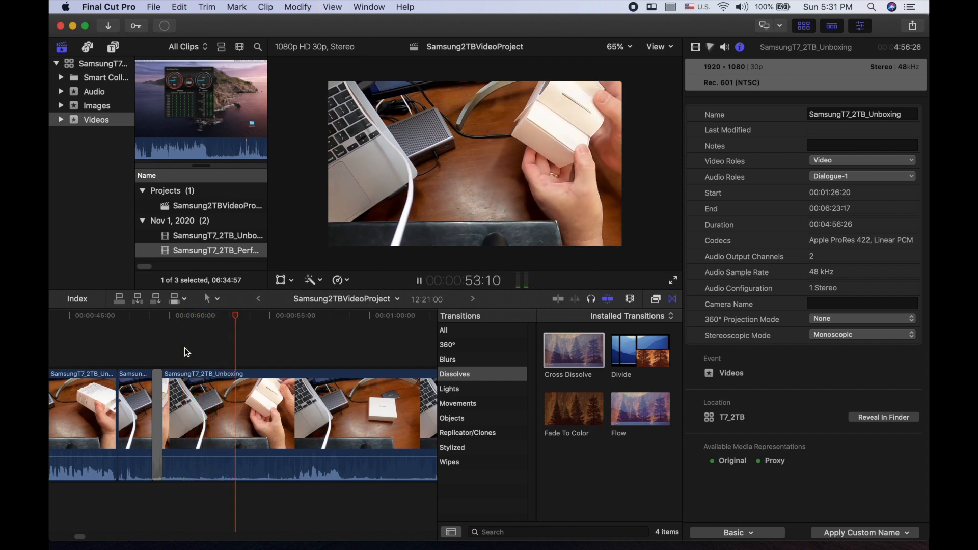
key(space)
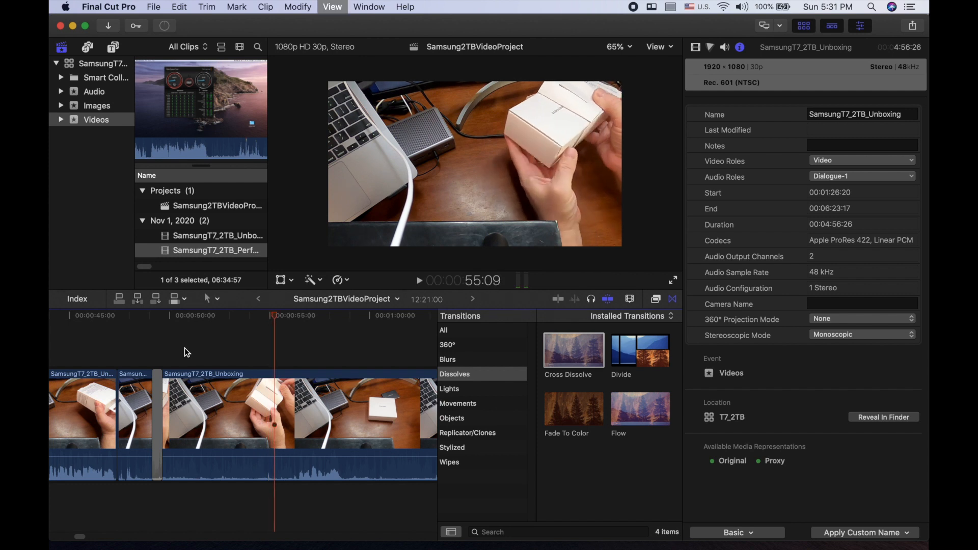
Replay from 49:20 to 52:05 and split the Unboxing clip at 52:05.
click(164, 349)
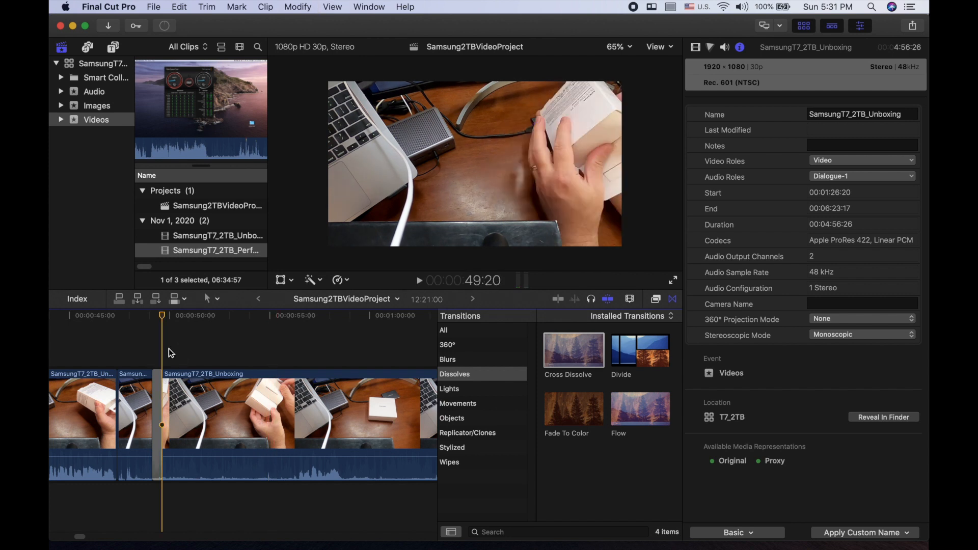
key(space)
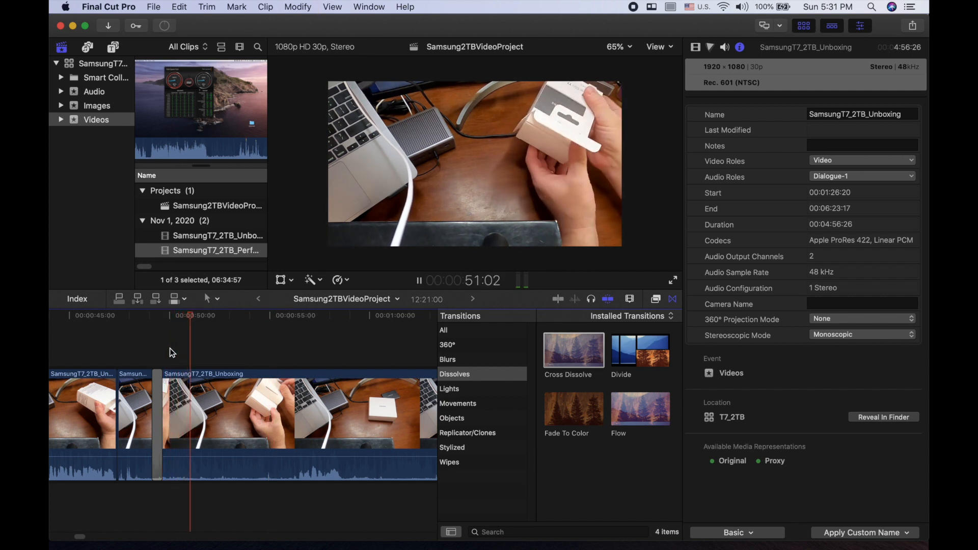
key(space)
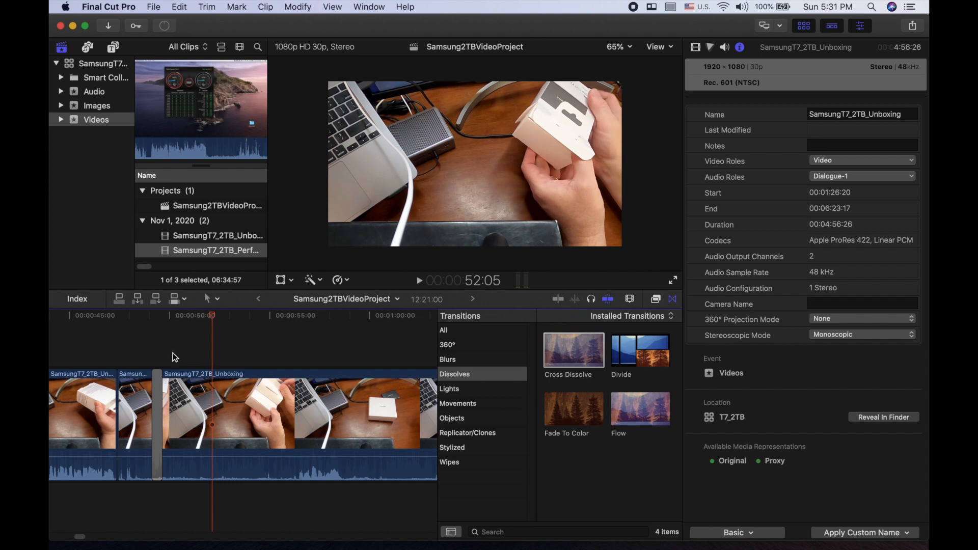
key(b)
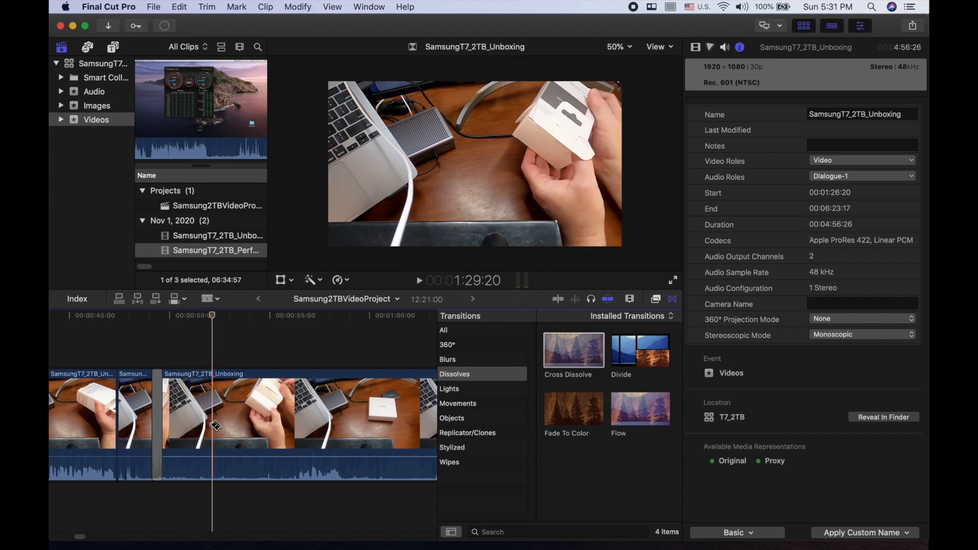
click(213, 425)
Play to 56:02, split the Unboxing clip there and delete the segment from 52:05 to 56:02.
key(space)
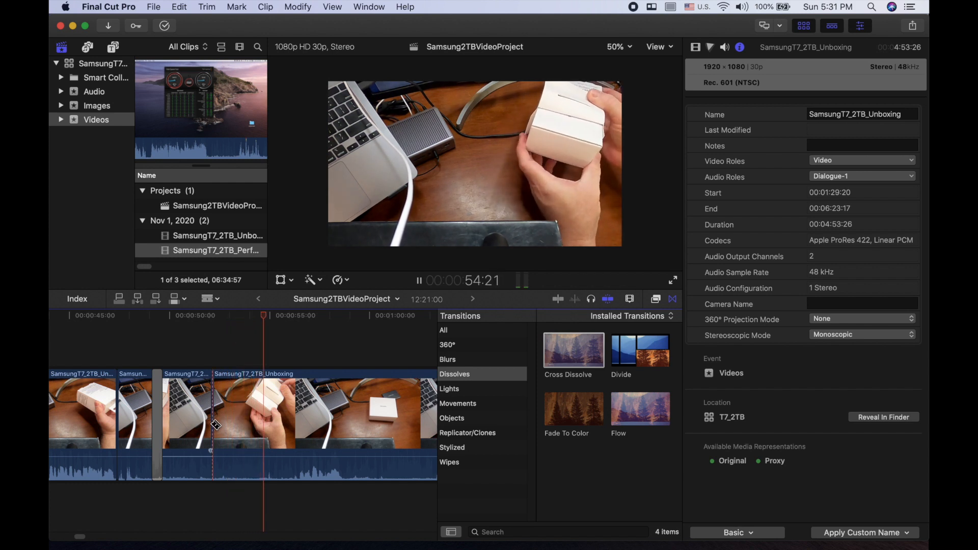
key(space)
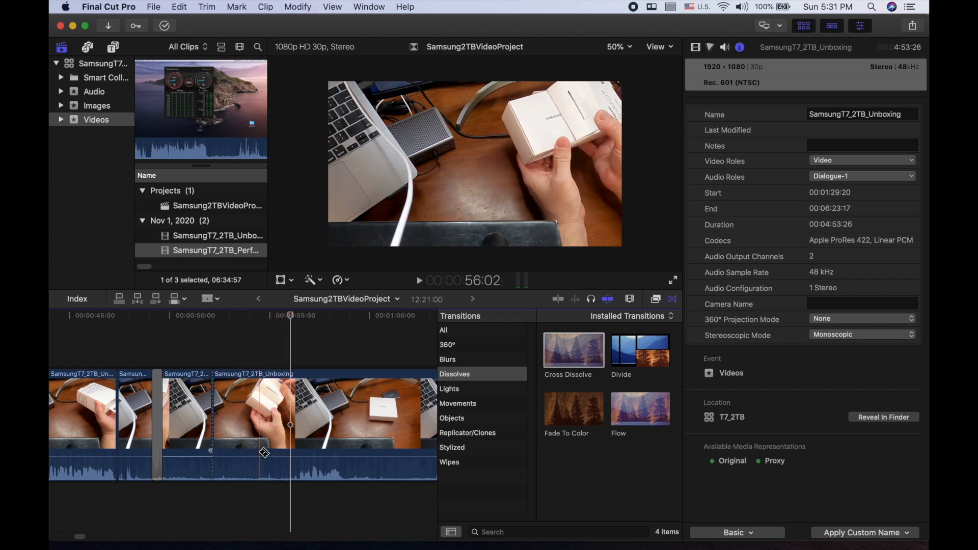
click(294, 425)
click(261, 418)
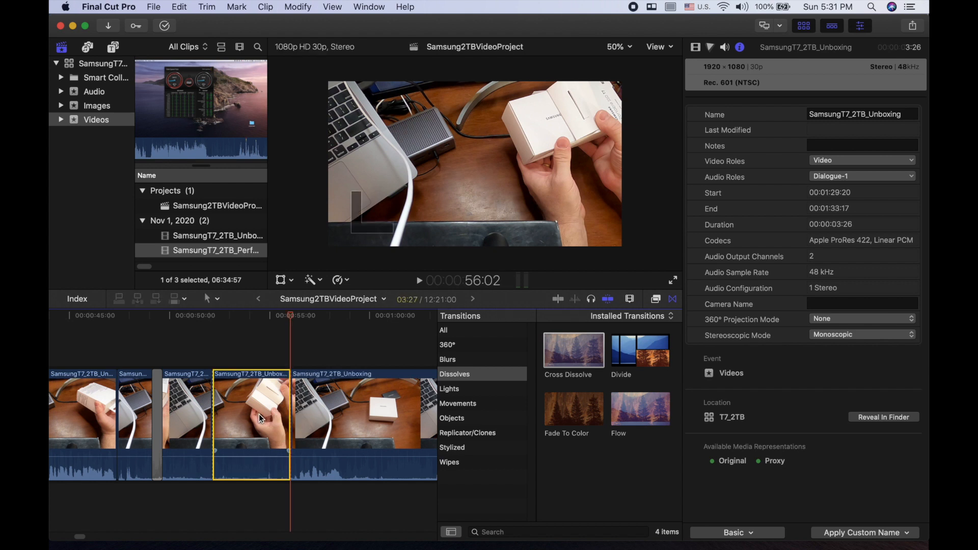
key(Delete)
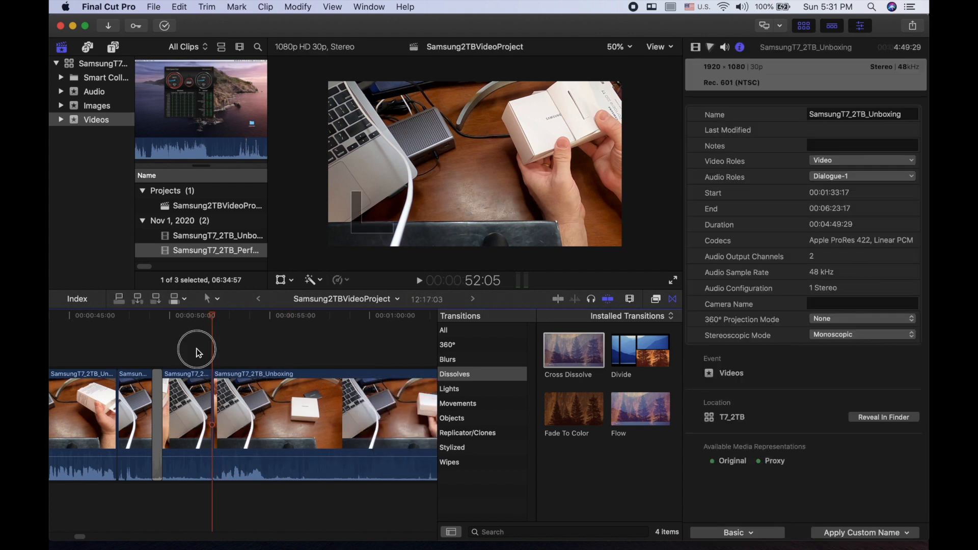
Play across the 52:05 cut and on to 1:04:00 to examine where the silent stretch ends.
key(shift+slash)
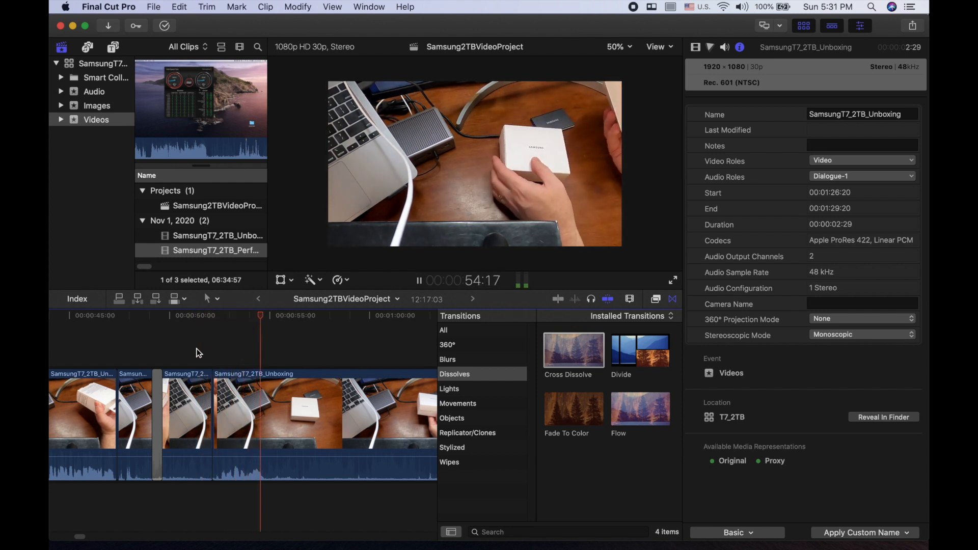
key(space)
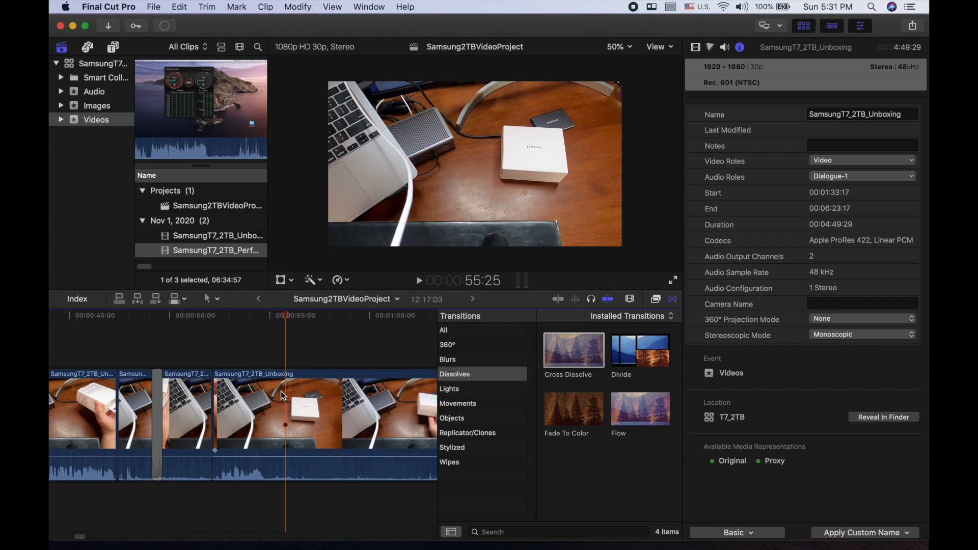
key(space)
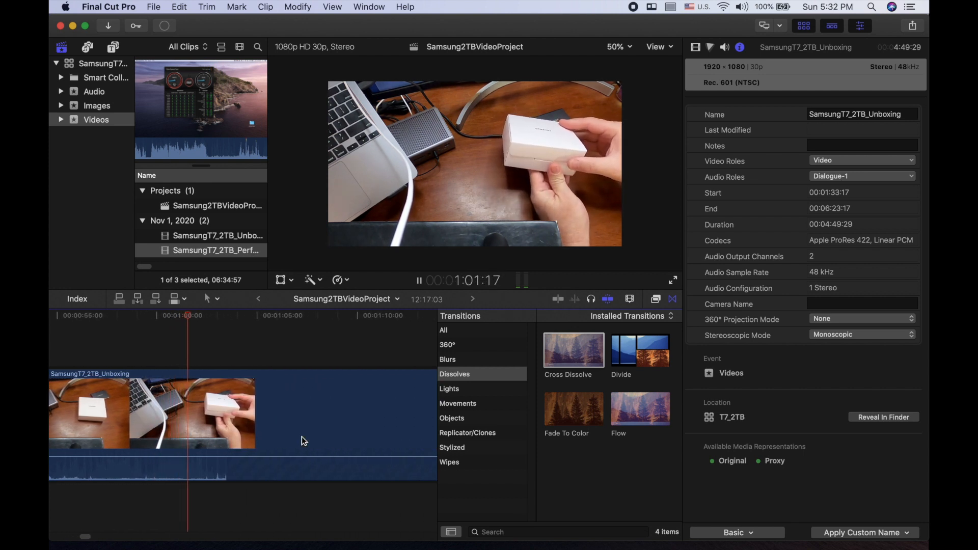
key(space)
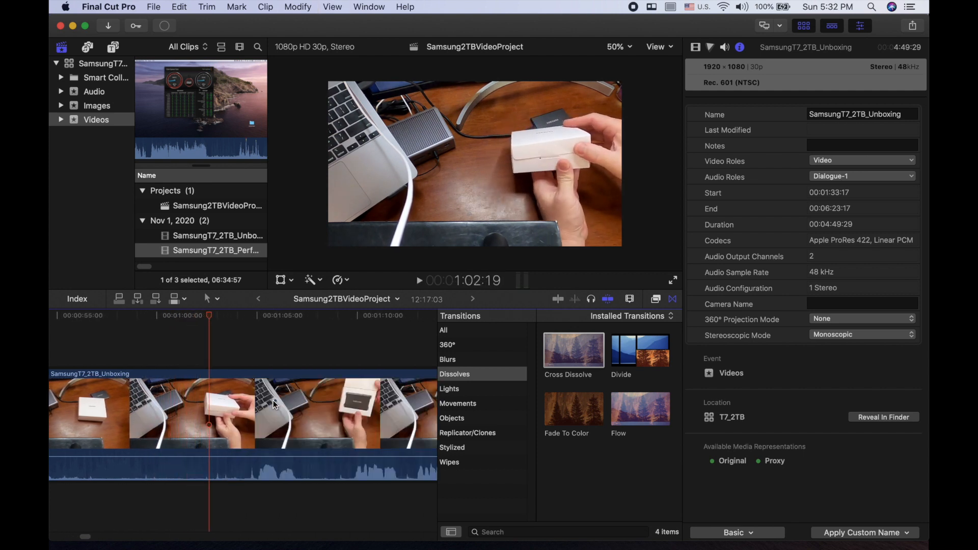
key(space)
key(space)
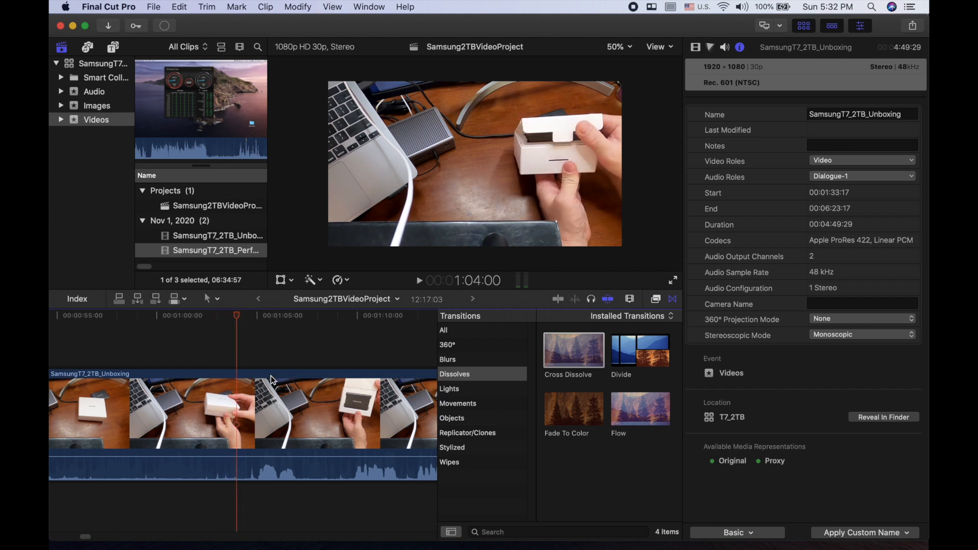
Replay the stretch before 1:00:08 and split the Unboxing clip at 1:00:08.
click(188, 346)
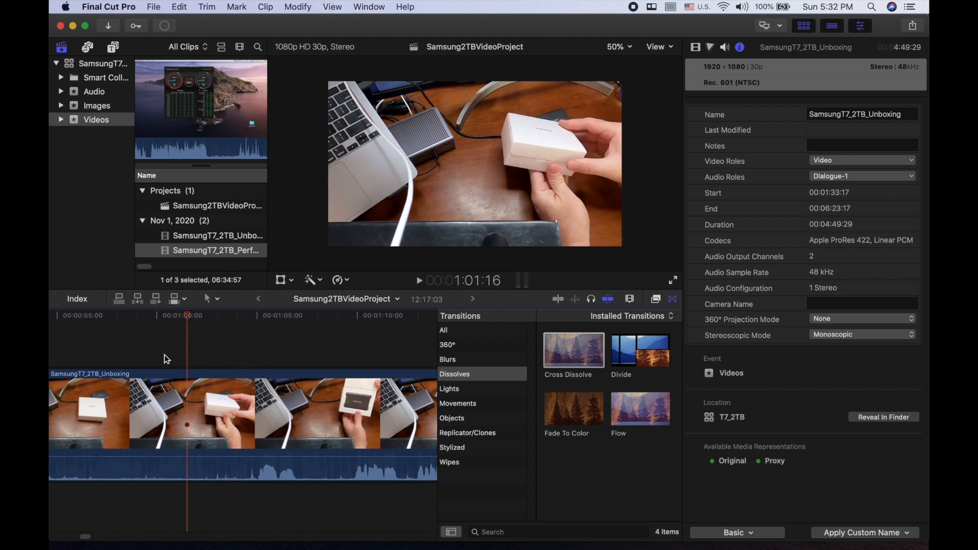
click(140, 352)
key(space)
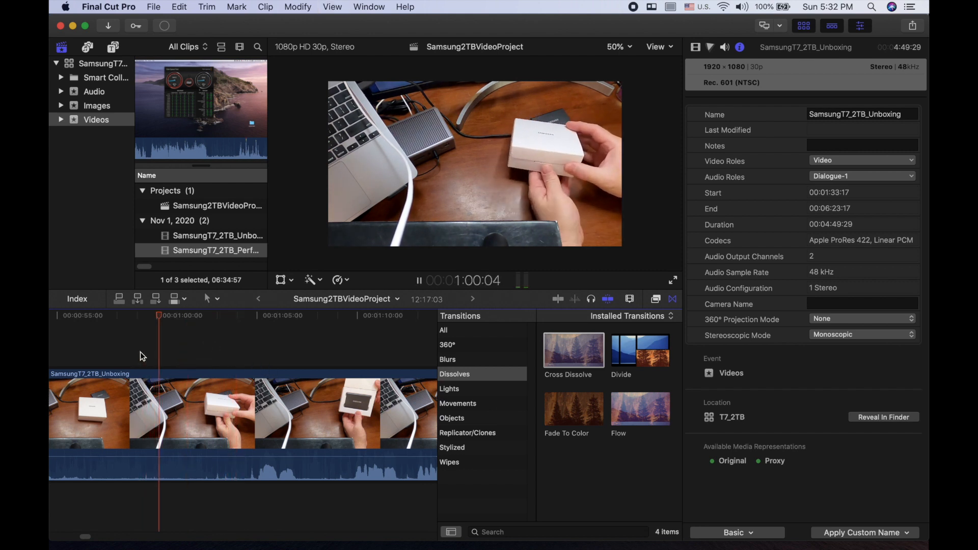
key(space)
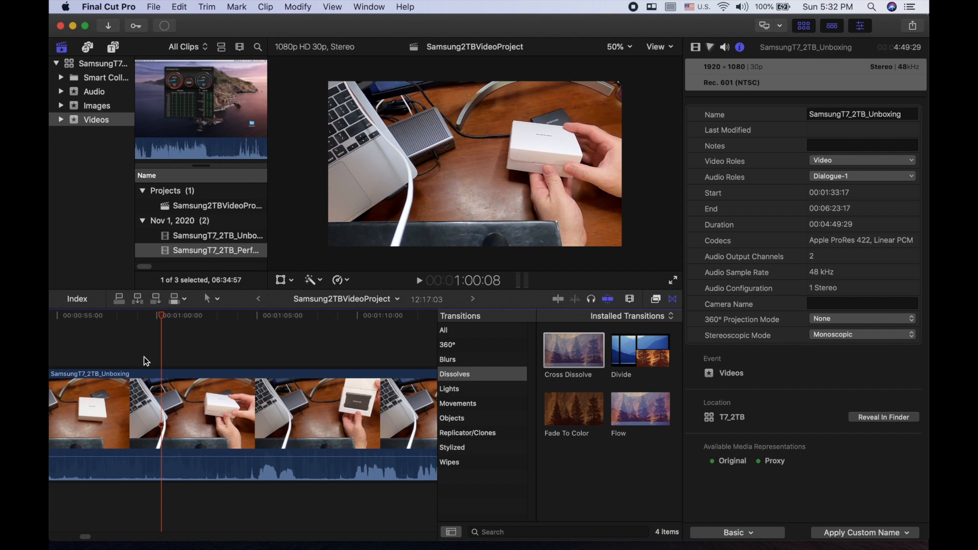
key(b)
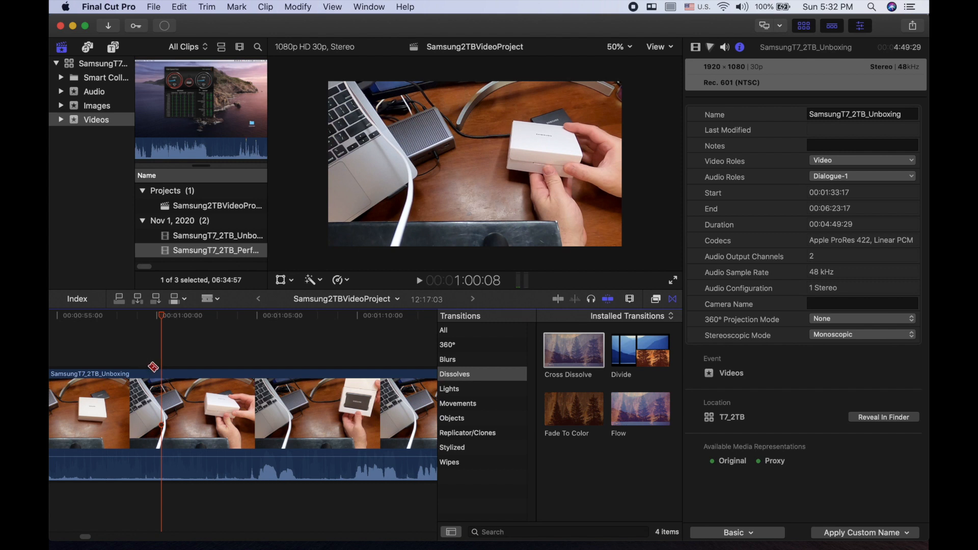
click(164, 429)
Split the Unboxing clip near 55:00 and delete the roughly five-second segment from there to the 1:00:08 cut.
scroll(168, 426, left, 5)
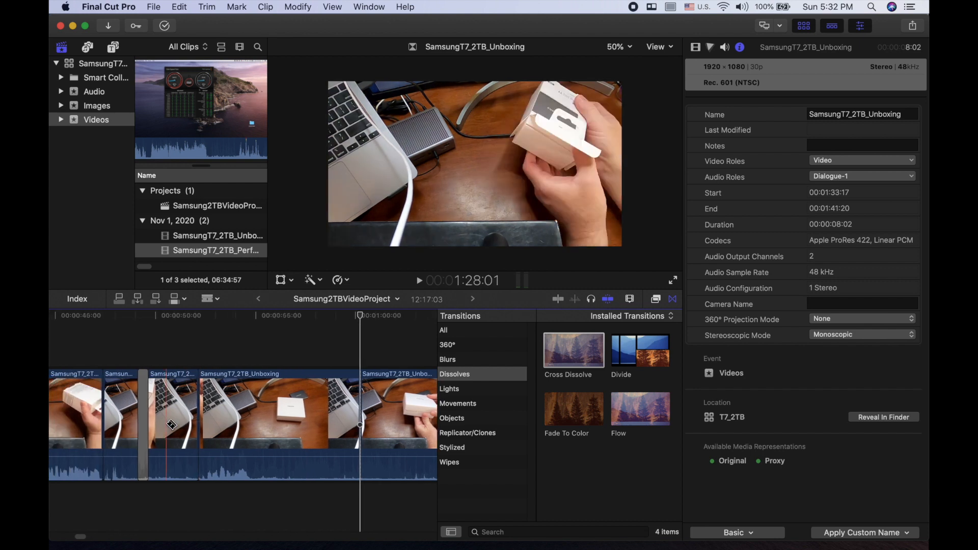
click(262, 396)
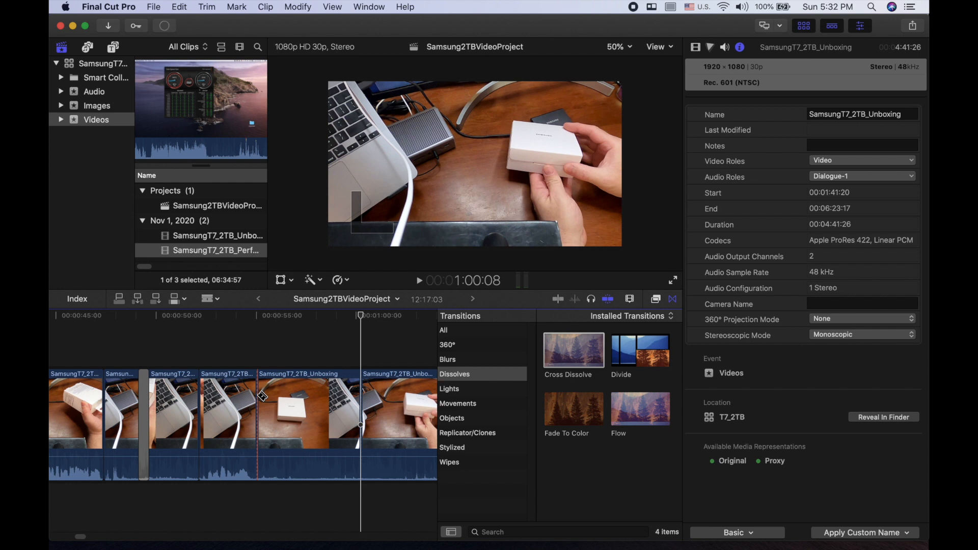
click(304, 399)
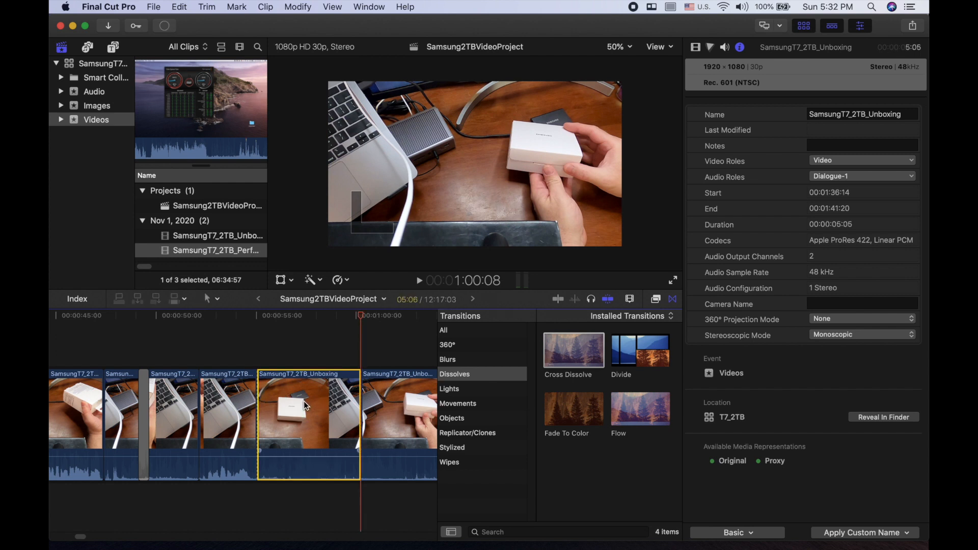
key(Delete)
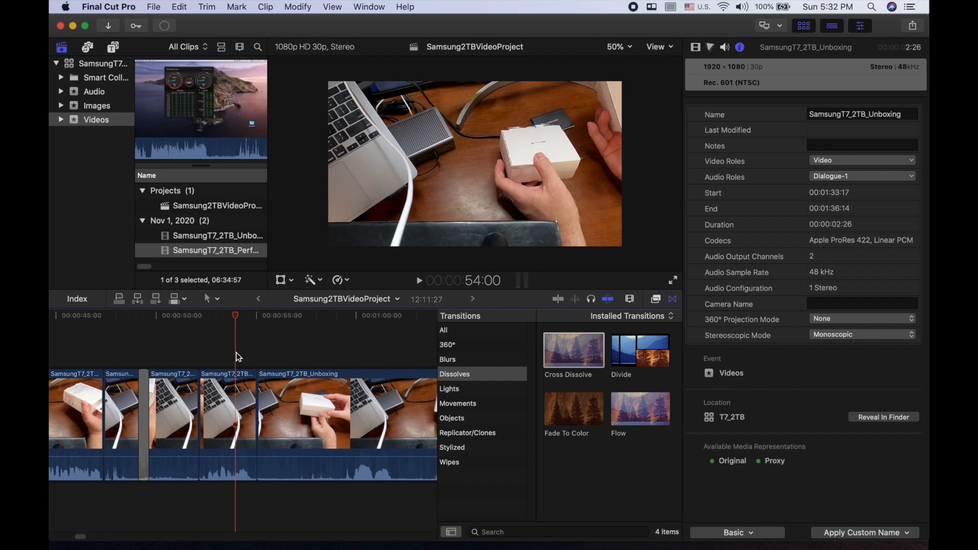
Play from 54:00 across the new cut and split the Unboxing clip at about 1:02, where the speech pauses.
key(space)
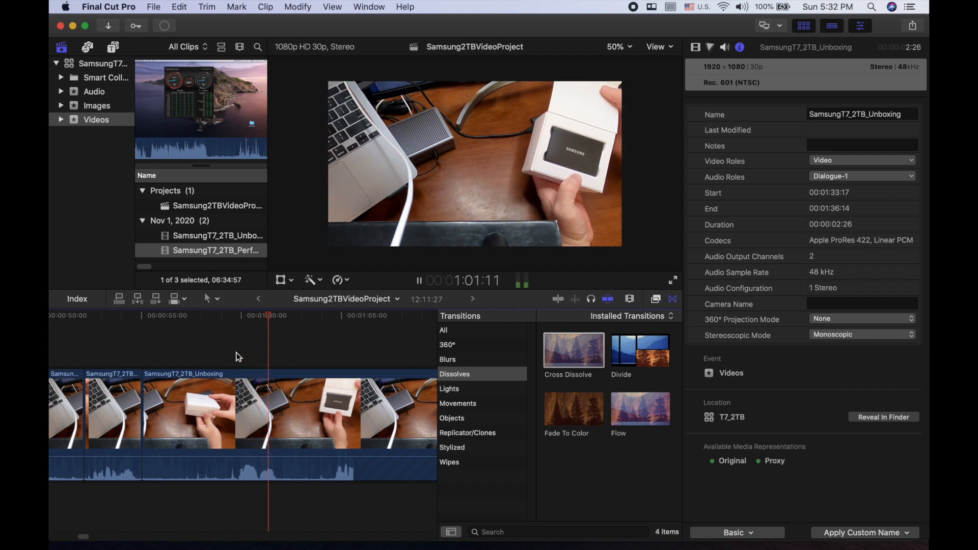
click(267, 353)
key(space)
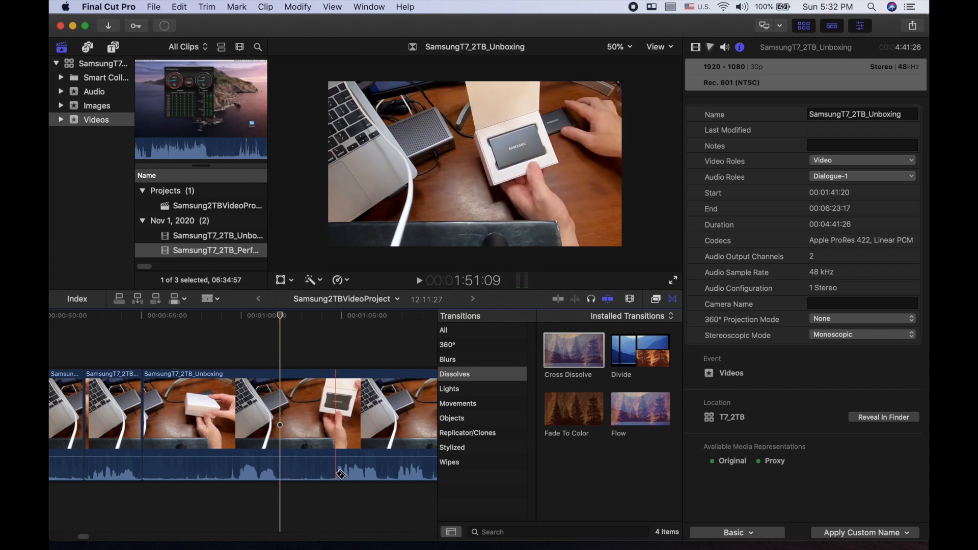
click(284, 426)
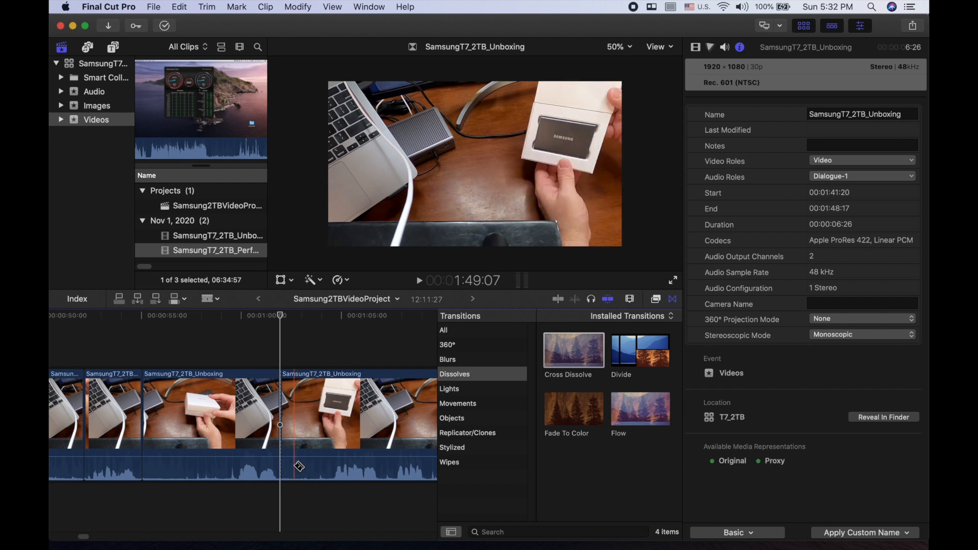
Split the Unboxing clip again near 1:04, before the speech resumes, and delete the two-second segment between the cuts.
key(space)
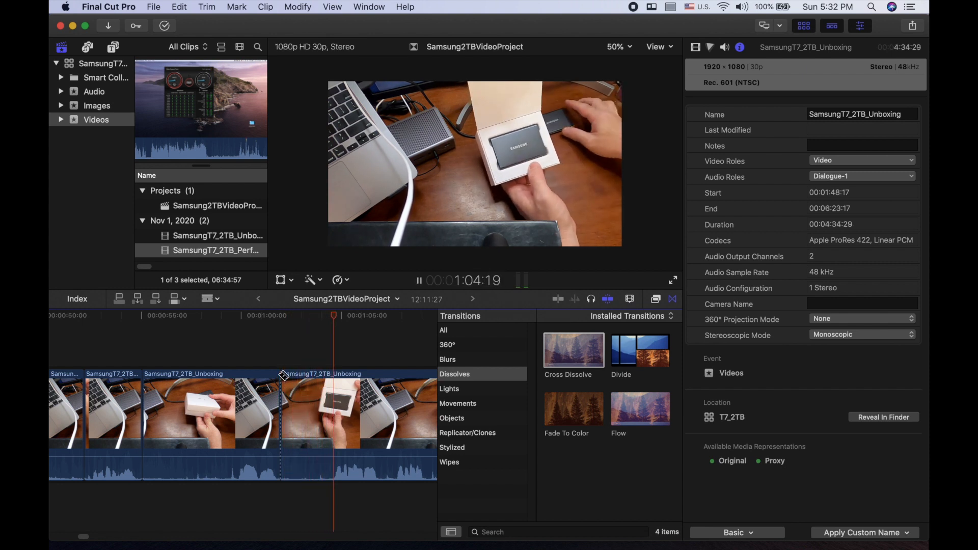
key(space)
click(301, 357)
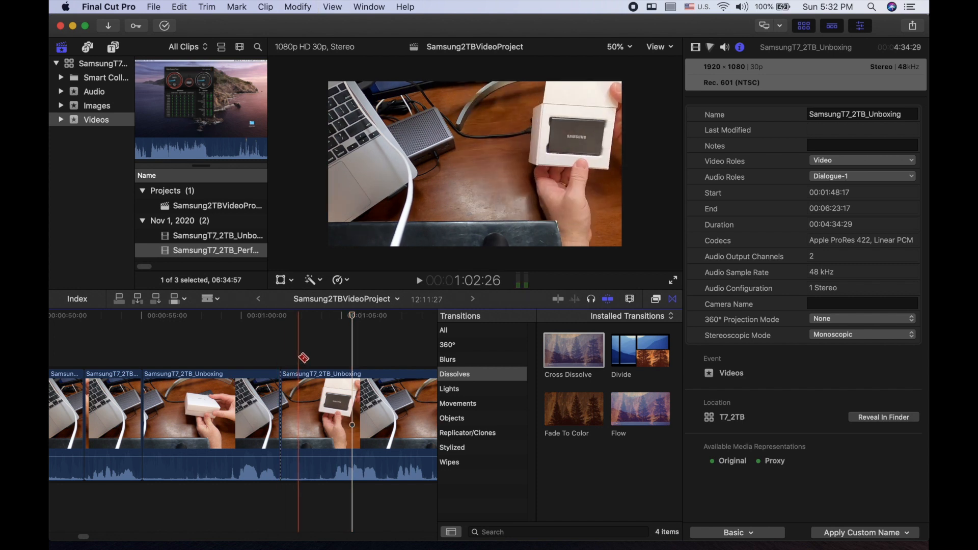
key(space)
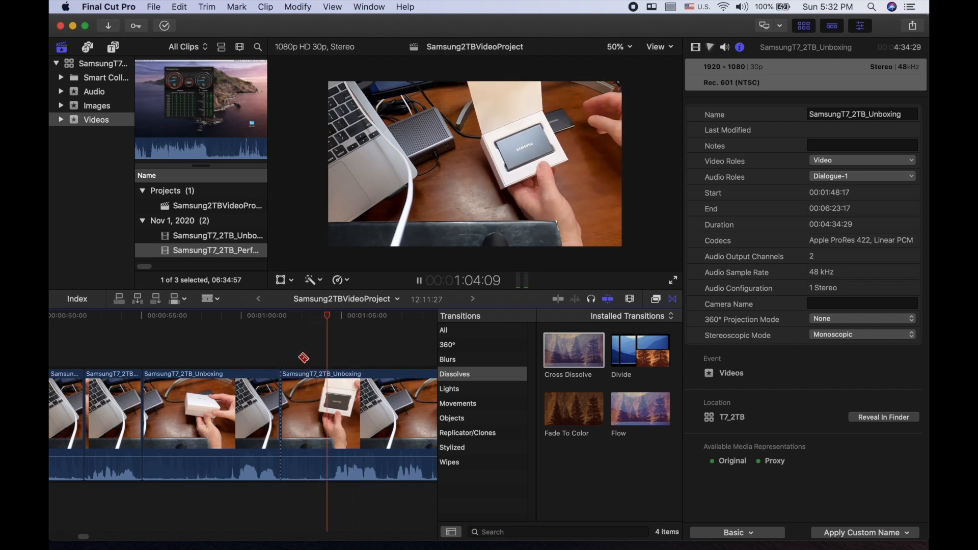
key(space)
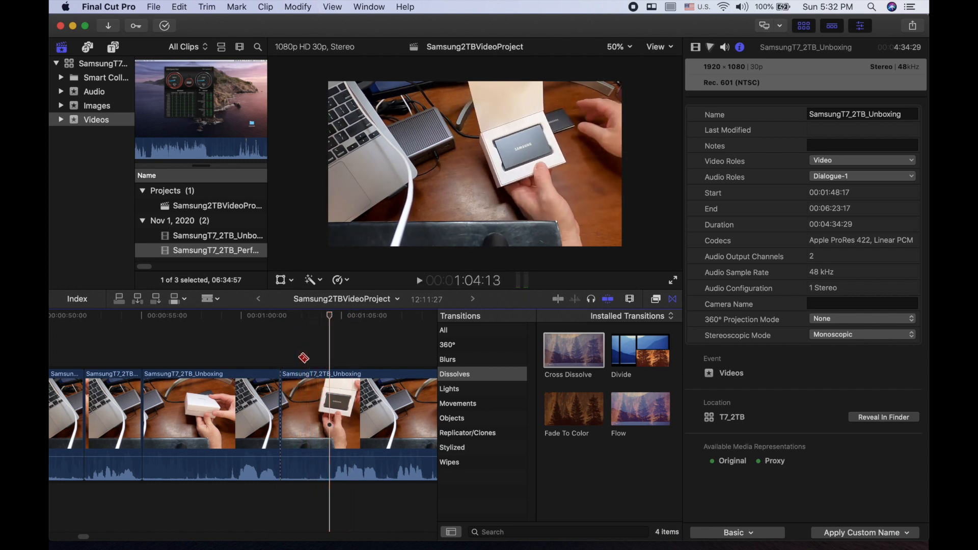
click(326, 390)
key(a)
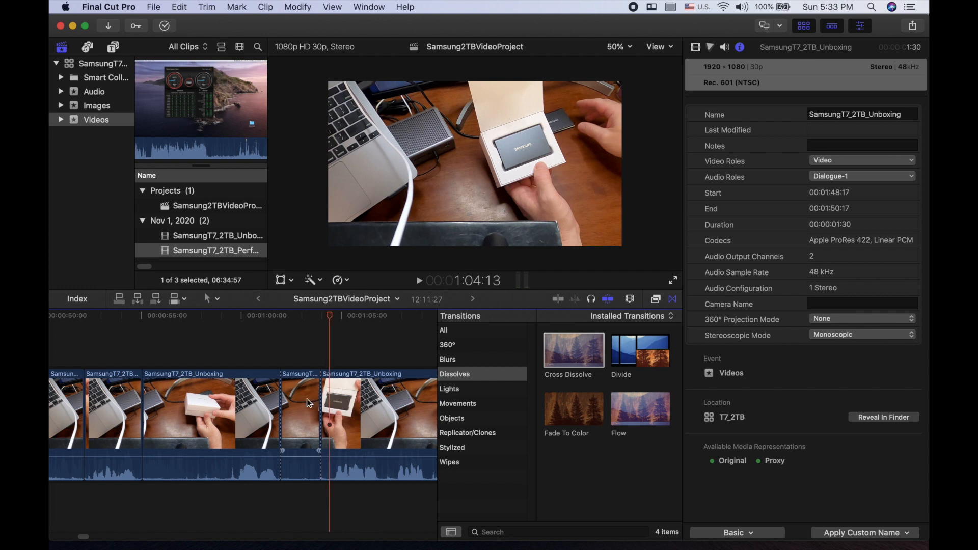
click(307, 399)
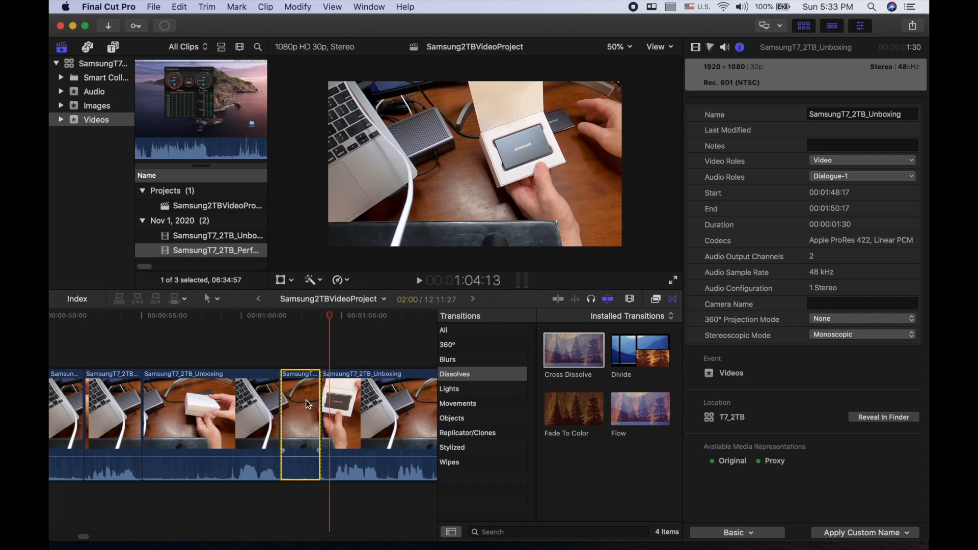
key(Delete)
Play across the cut near 1:02 and on to 1:10:18 to check the edit and locate the next pause.
key(shift+slash)
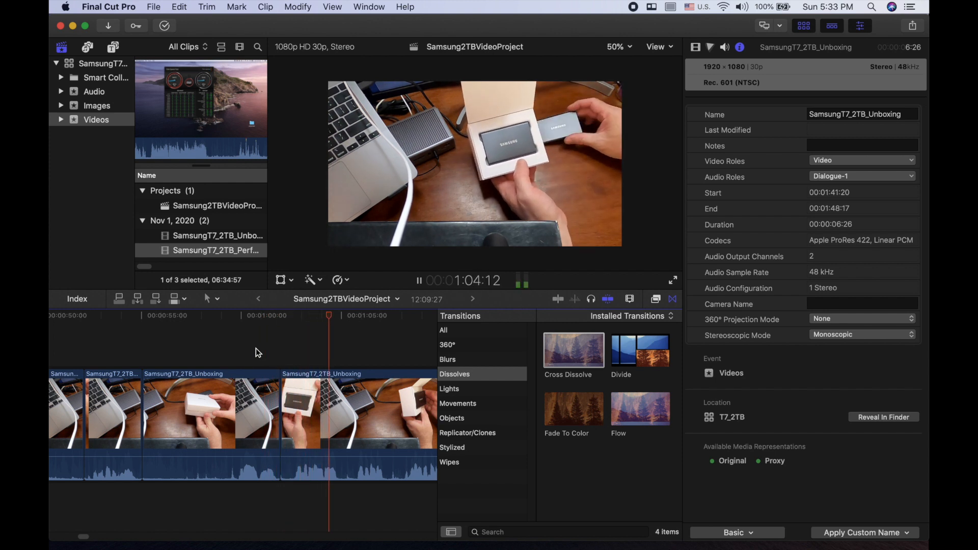
key(space)
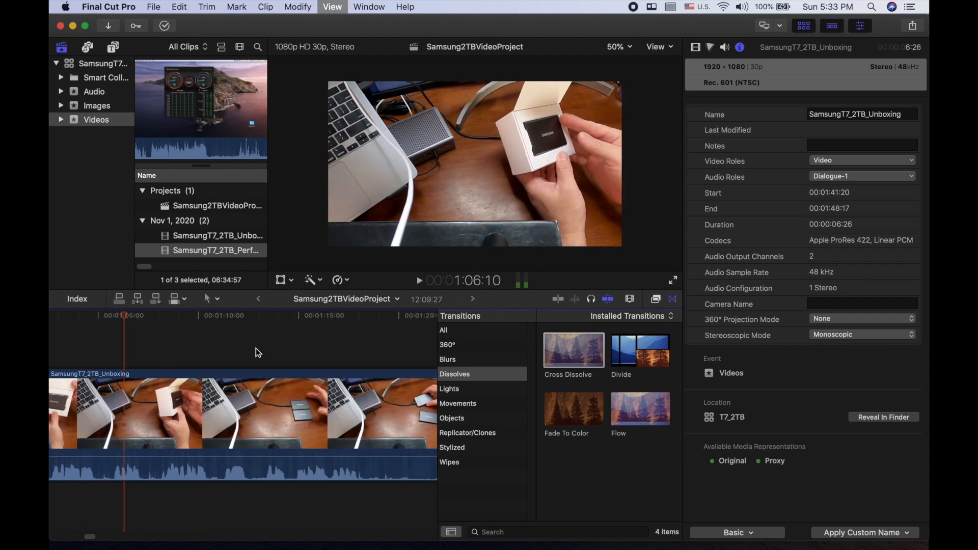
key(space)
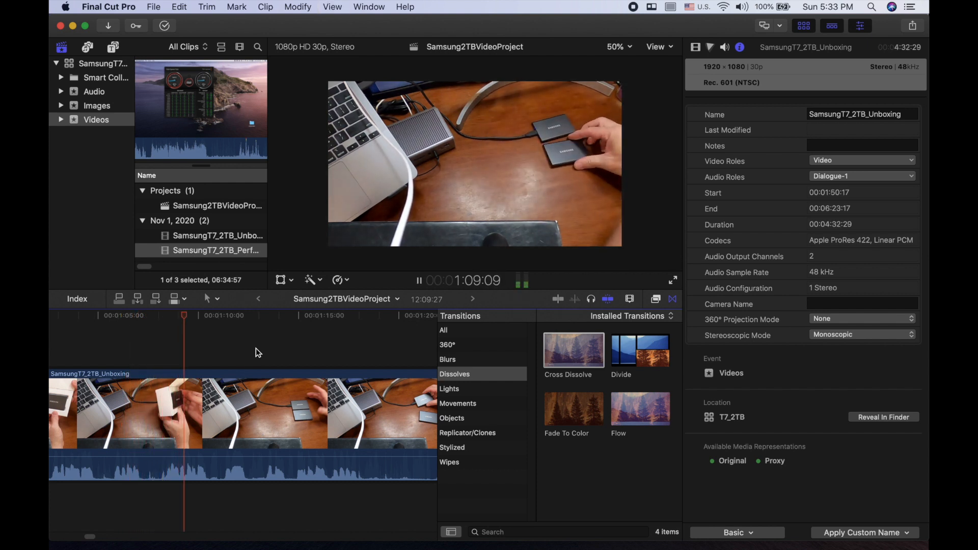
key(space)
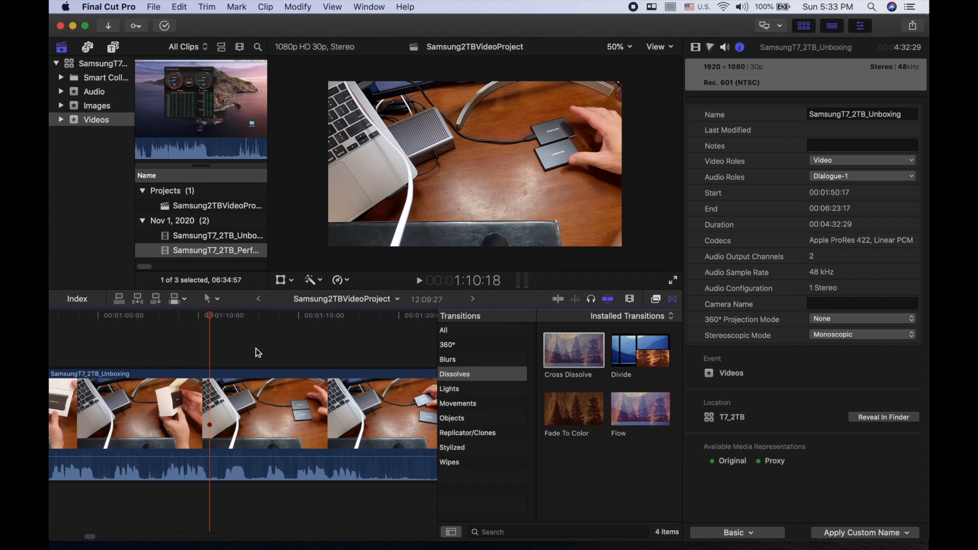
Step back a few frames and split the Unboxing clip at 1:10:15.
key(Left)
key(Left)
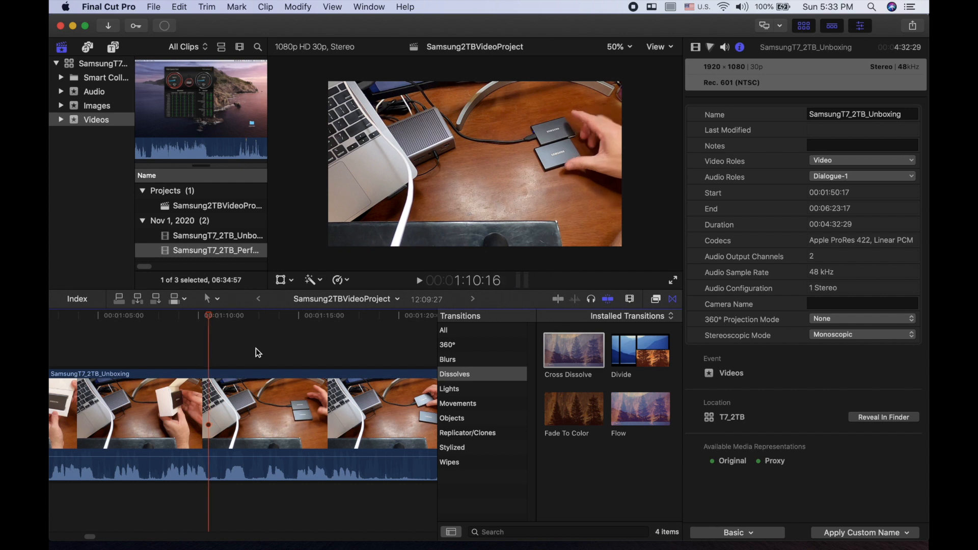
key(Left)
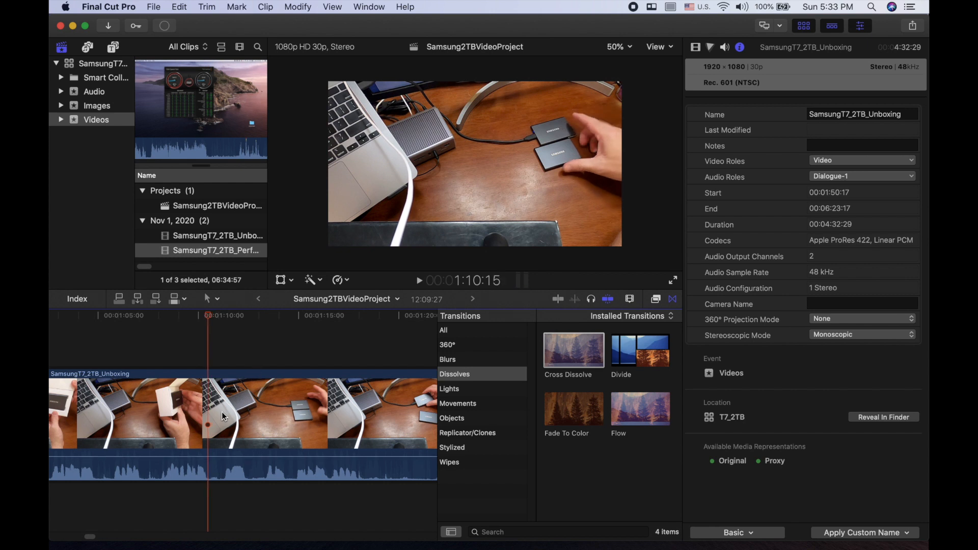
key(b)
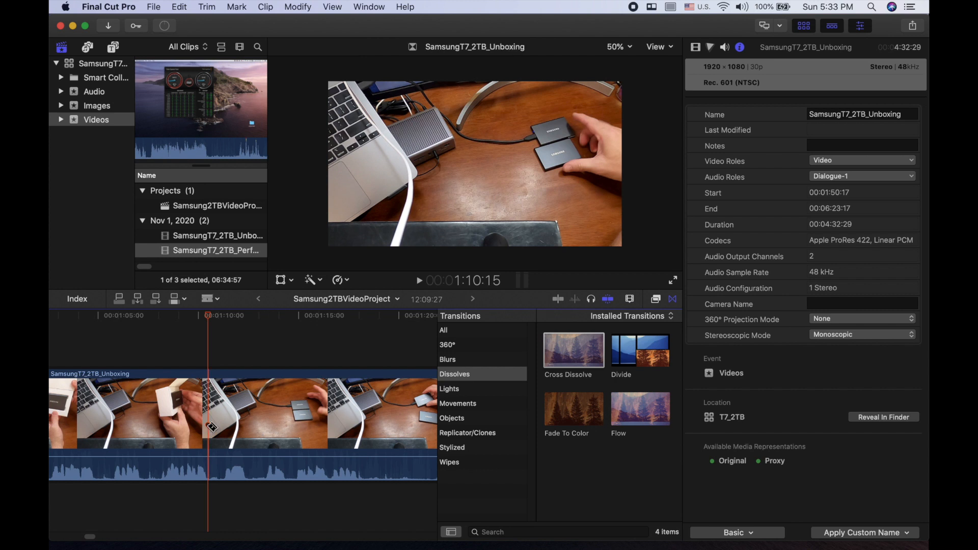
click(212, 427)
Play to 1:11:10, split the Unboxing clip there and delete the short segment from 1:10:15 to 1:11:10.
key(space)
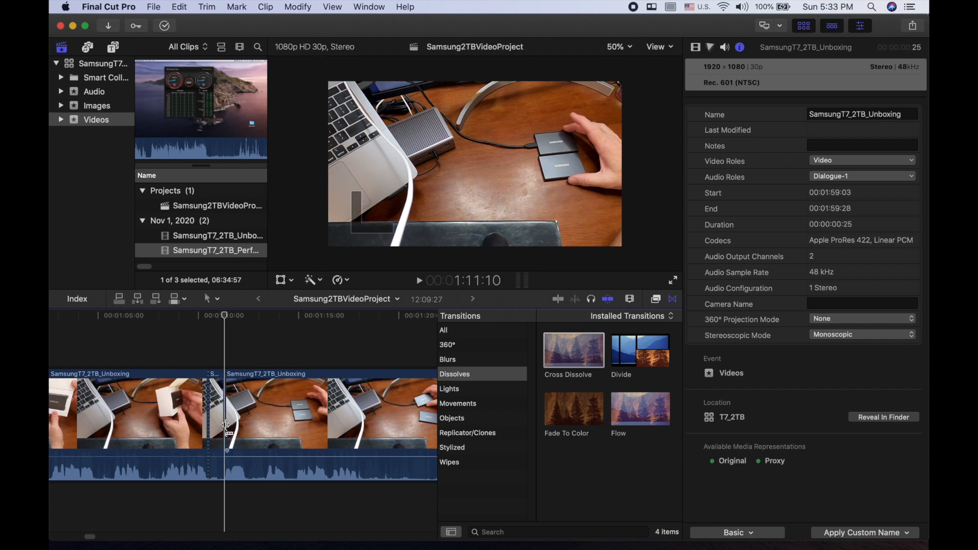
click(224, 426)
key(a)
click(222, 422)
key(Delete)
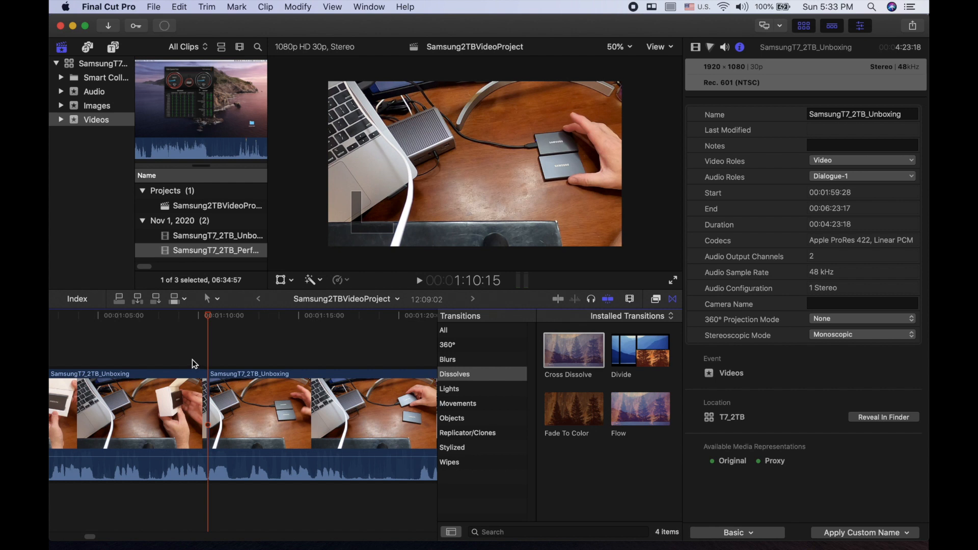
Play across the 1:10:15 cut to check it and split the Unboxing clip at 1:11:17.
key(shift+question)
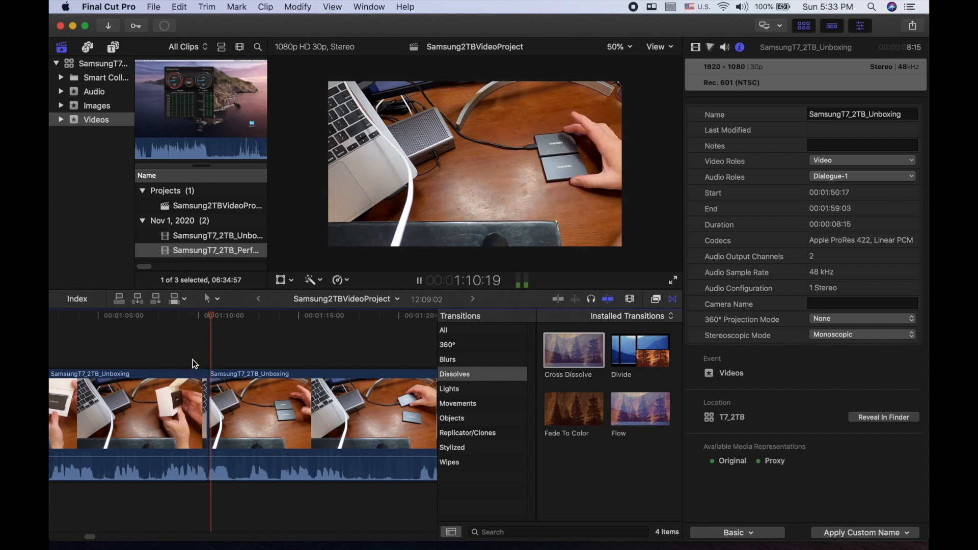
key(space)
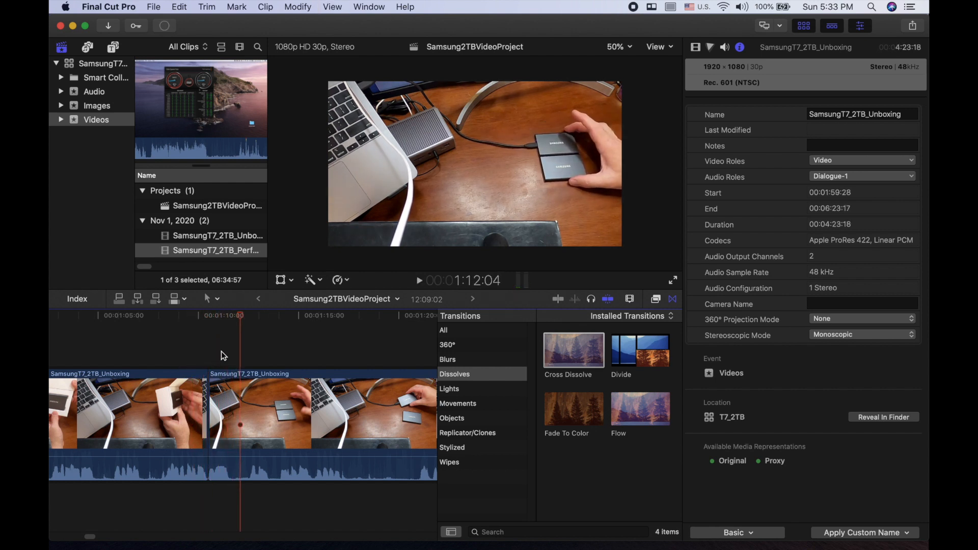
click(222, 351)
key(space)
key(space)
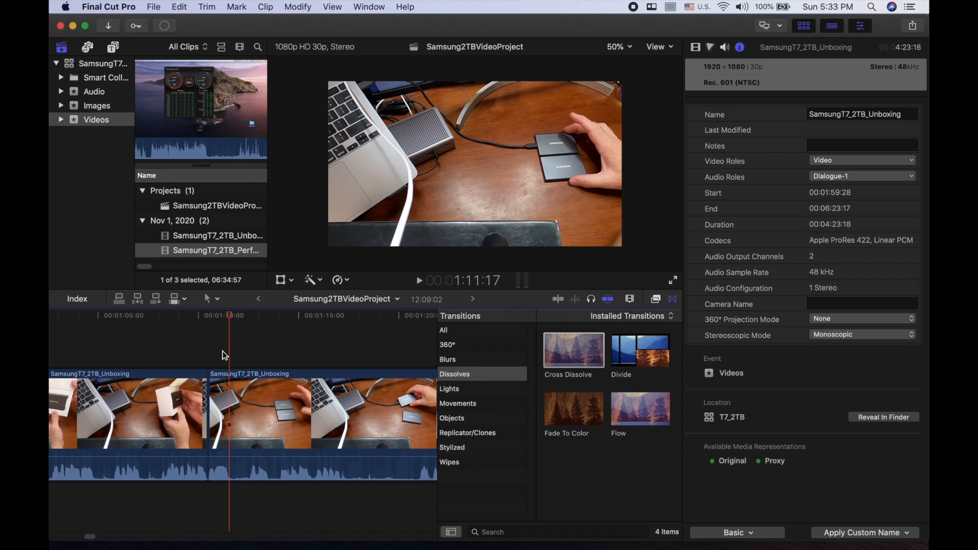
key(b)
click(231, 426)
key(space)
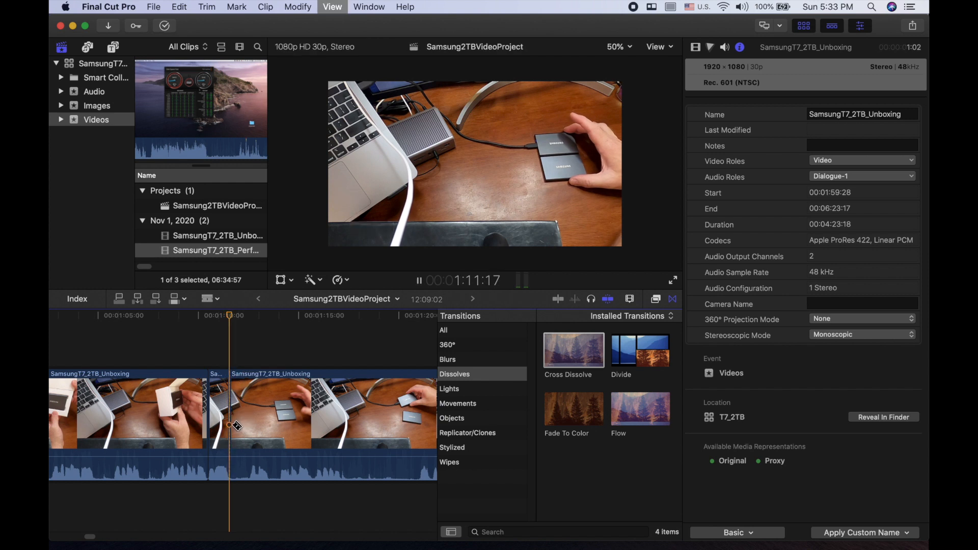
Play to 1:12:16, split the Unboxing clip there and delete the short segment from 1:11:17 to 1:12:16.
key(space)
key(space)
key(space)
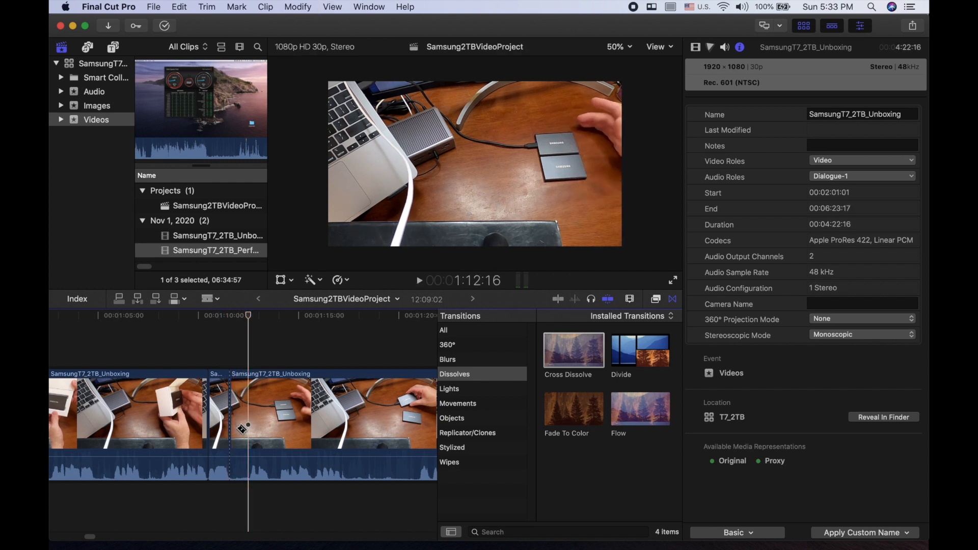
click(248, 425)
key(a)
click(241, 420)
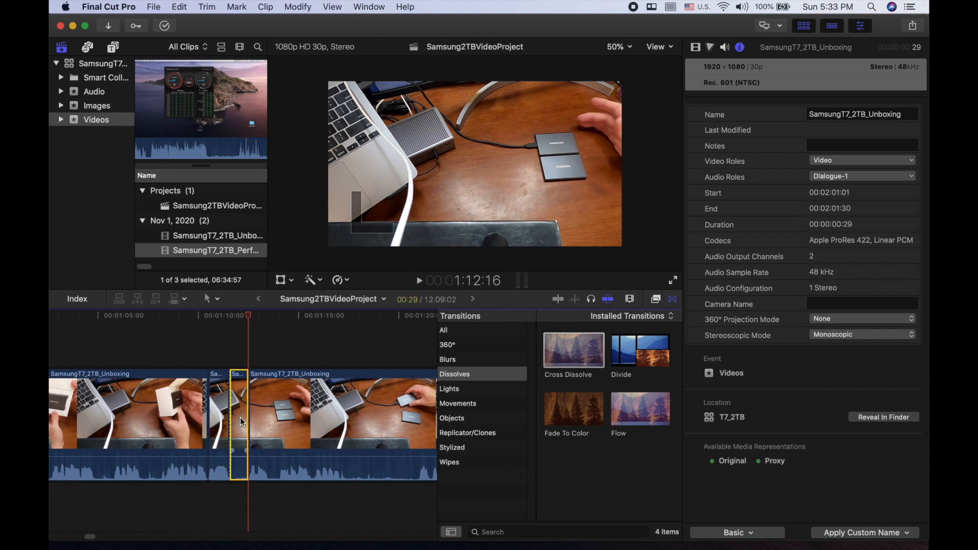
key(Delete)
Play across the 1:11:17 cut to check it and split the Unboxing clip at about 1:13.
key(space)
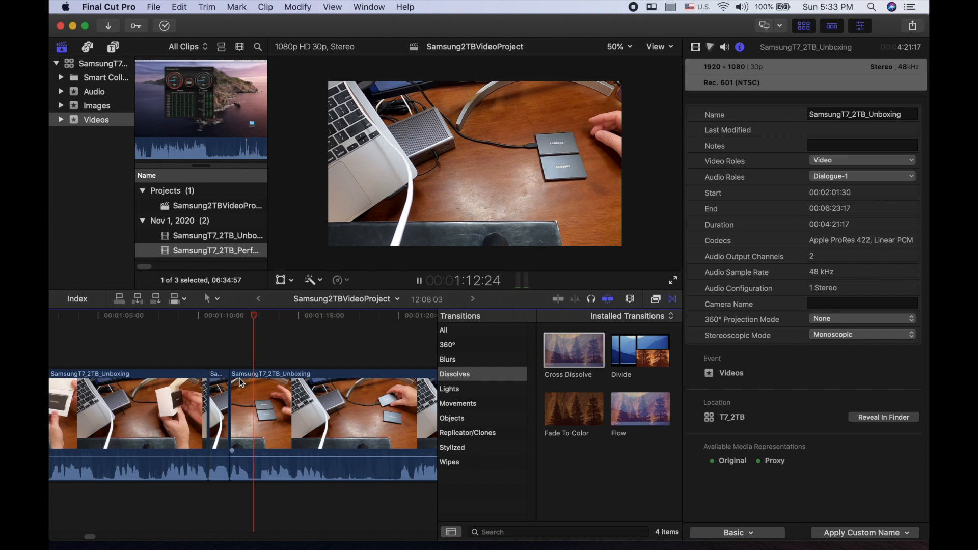
key(space)
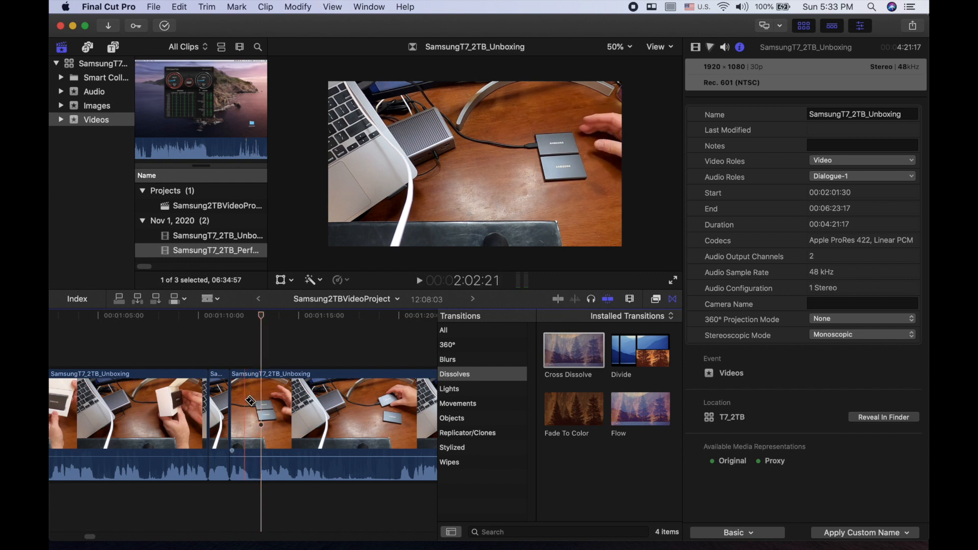
key(b)
click(262, 422)
key(a)
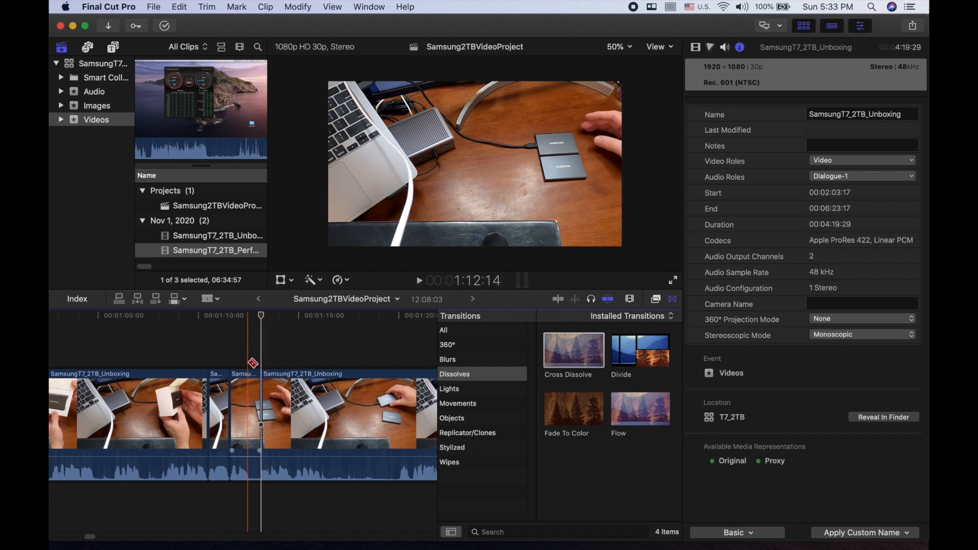
Move the playhead to 1:12:18 within the short segment and split it there.
click(250, 376)
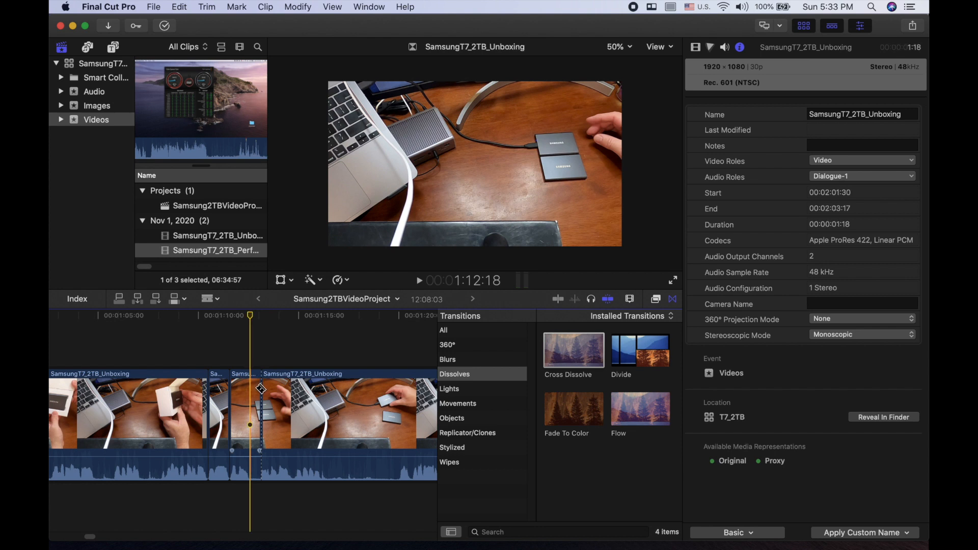
click(256, 423)
key(a)
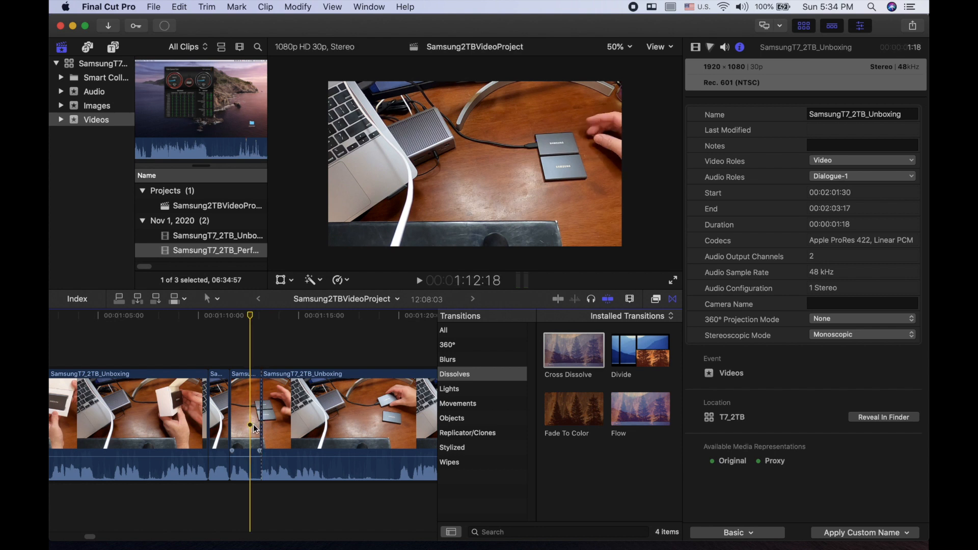
click(256, 428)
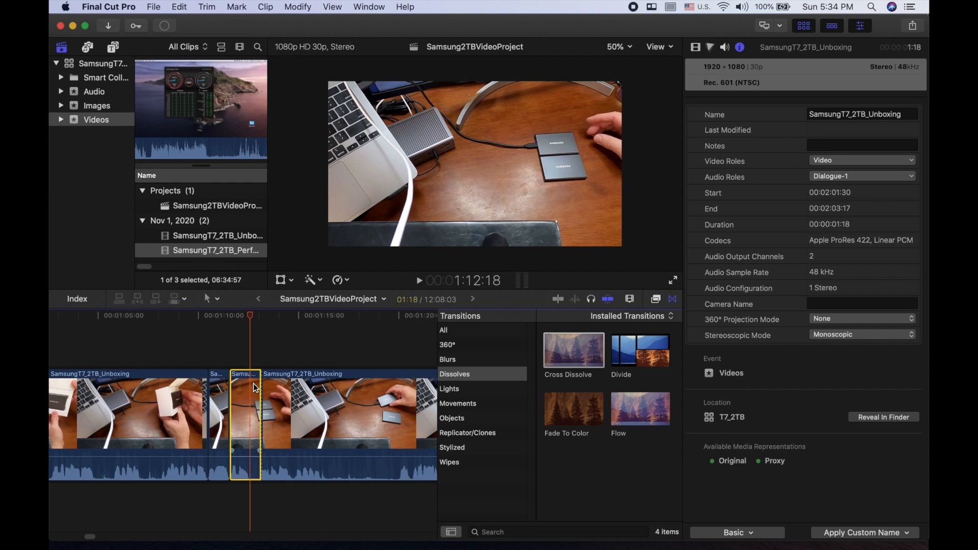
key(t)
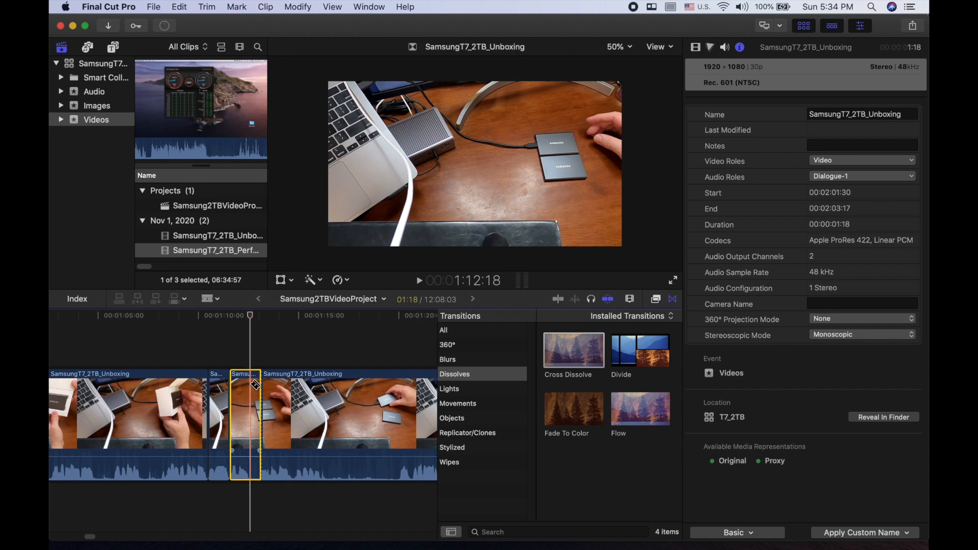
click(251, 386)
key(a)
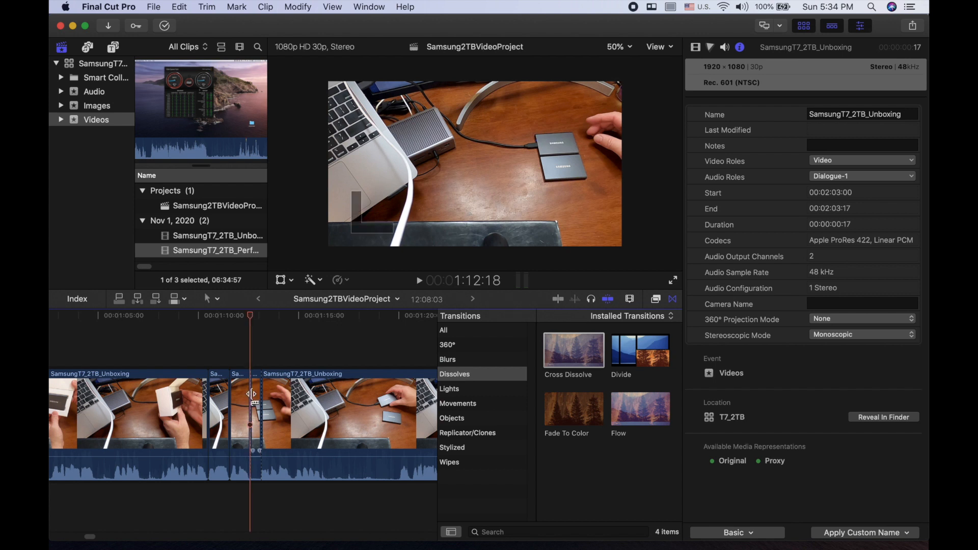
Delete the short segment following the 1:12:18 split, undoing the first deletion and removing the segment again.
click(257, 400)
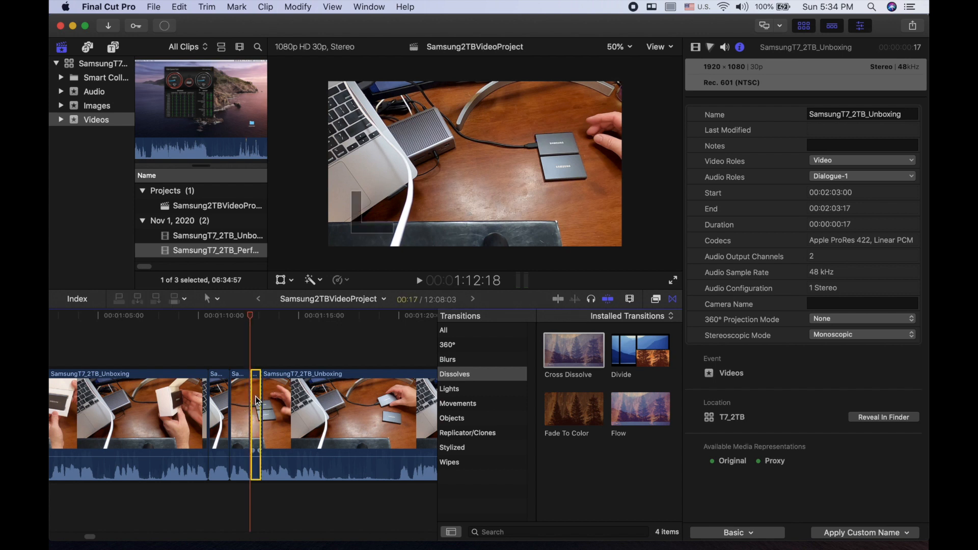
key(Delete)
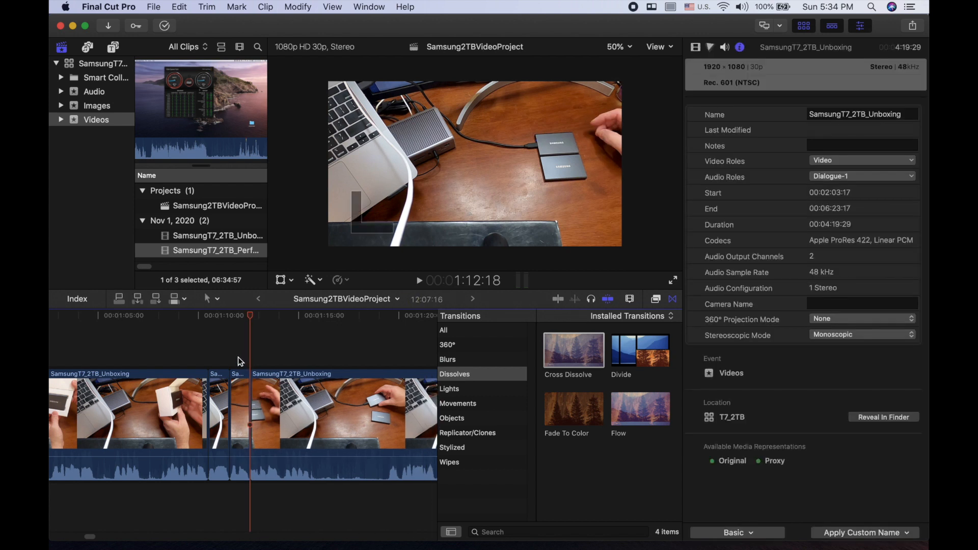
click(179, 8)
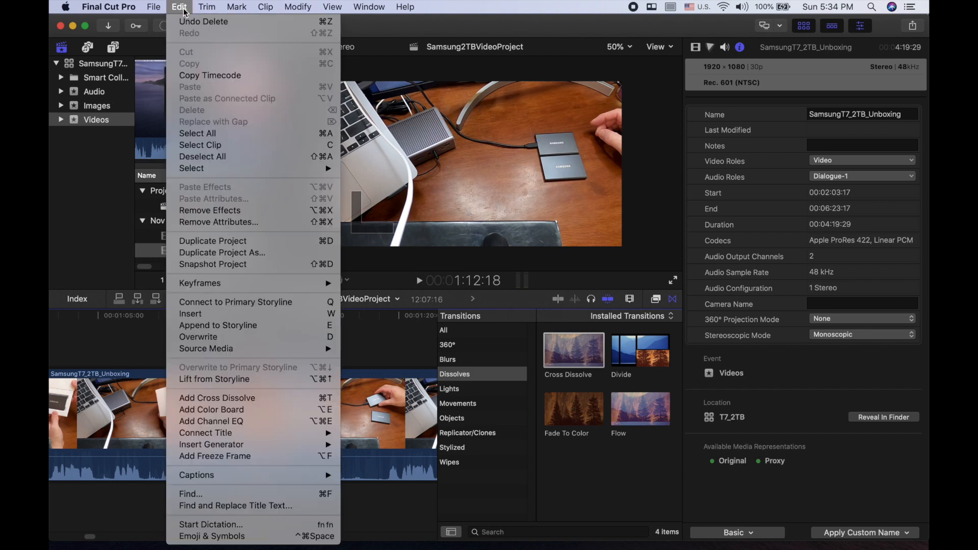
click(186, 21)
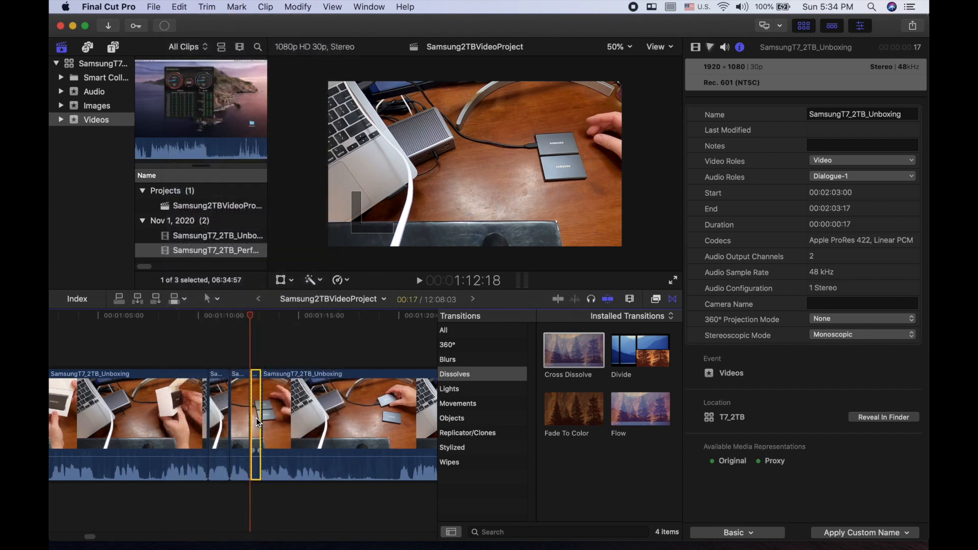
key(Delete)
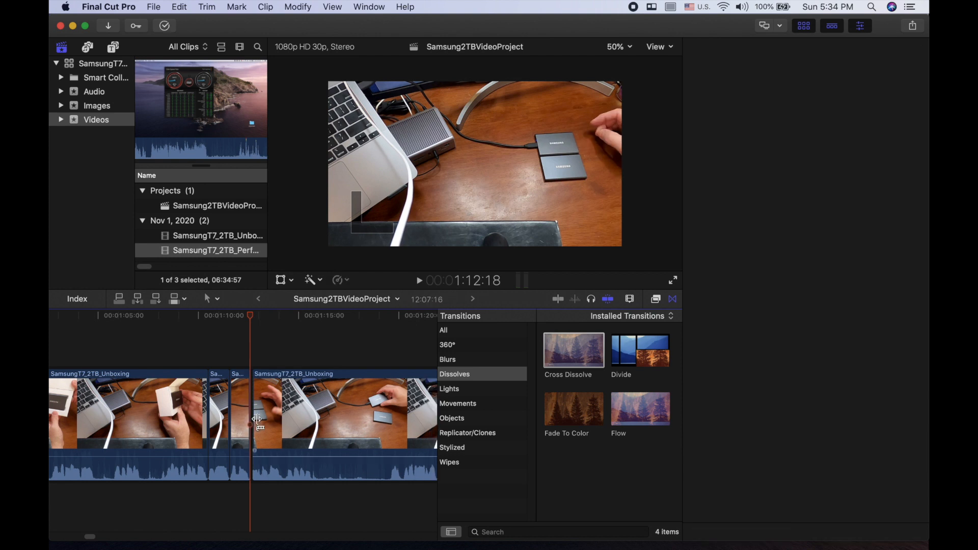
Play across the 1:12:18 cut and on past 1:18, replaying the part around 1:15 to locate the next unwanted section.
click(236, 348)
key(space)
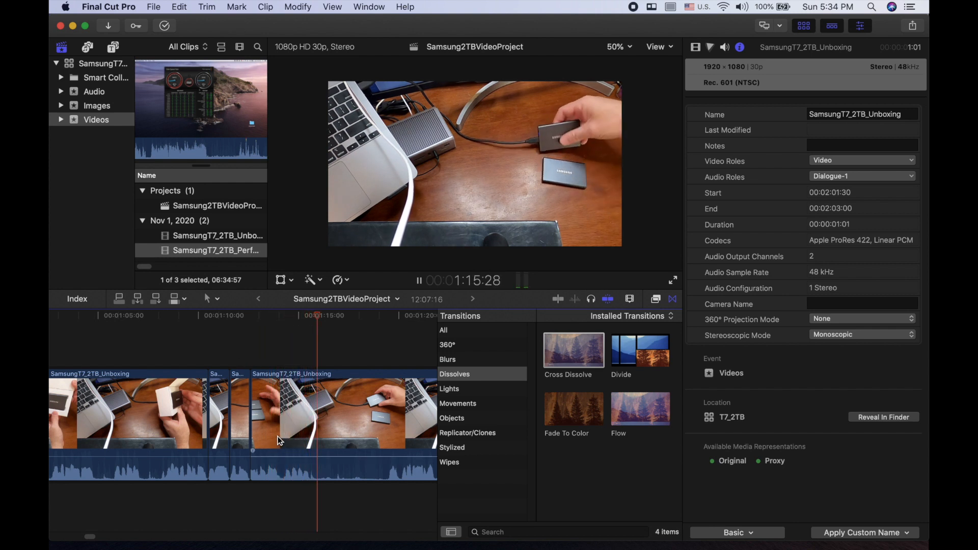
key(space)
key(space)
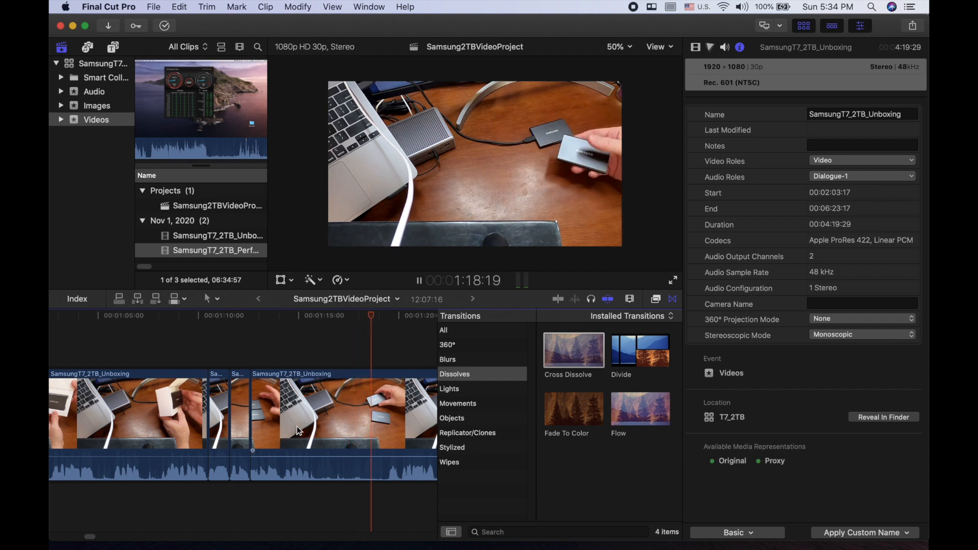
click(302, 347)
key(space)
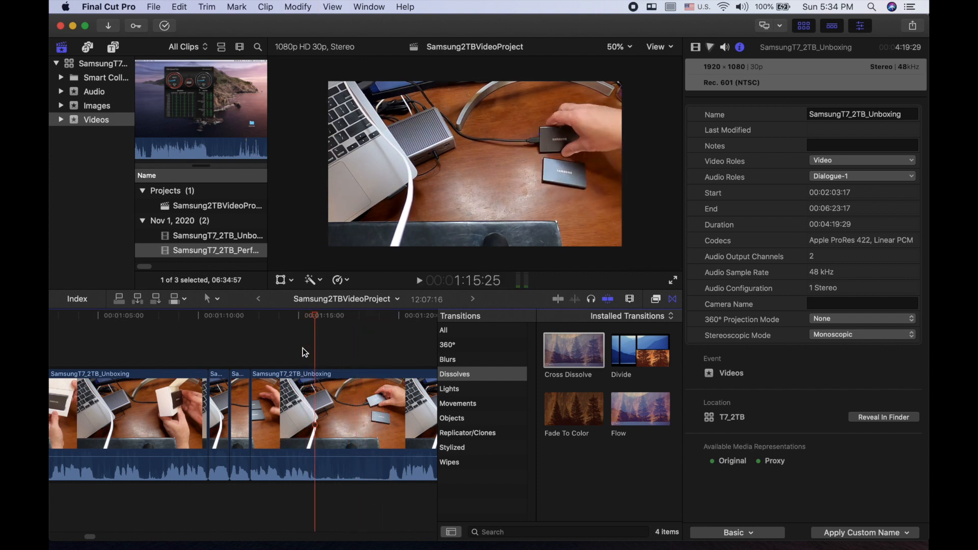
Replay up to 1:15:18 and split the Unboxing clip there.
click(296, 345)
key(space)
key(space)
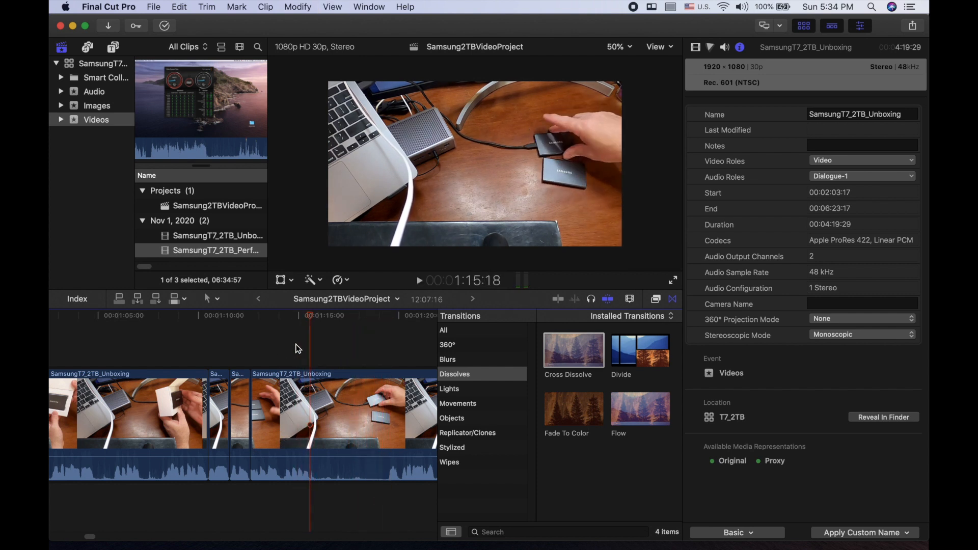
click(311, 424)
Play on to 1:26:09, split the Unboxing clip one frame earlier and delete the segment back to 1:15:18.
scroll(298, 448, right, 3)
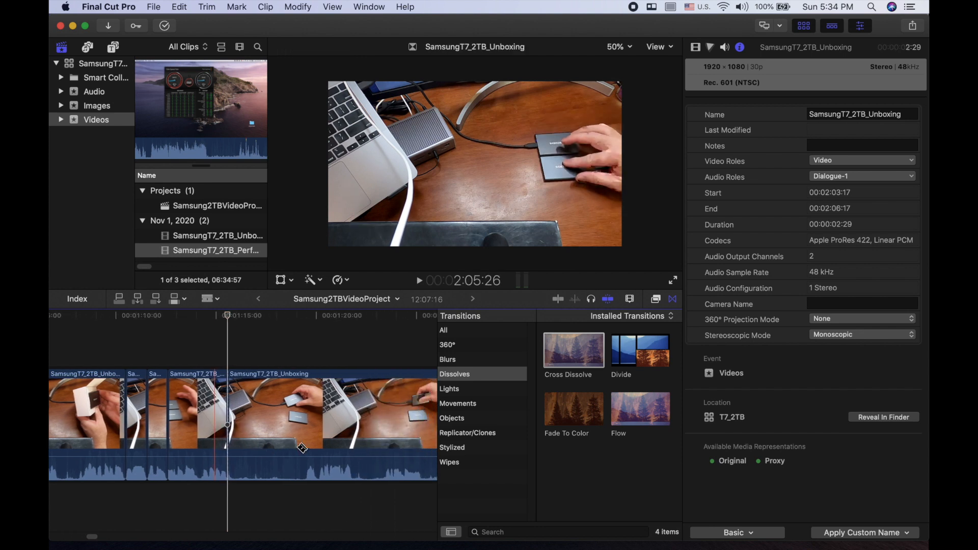
scroll(302, 448, right, 3)
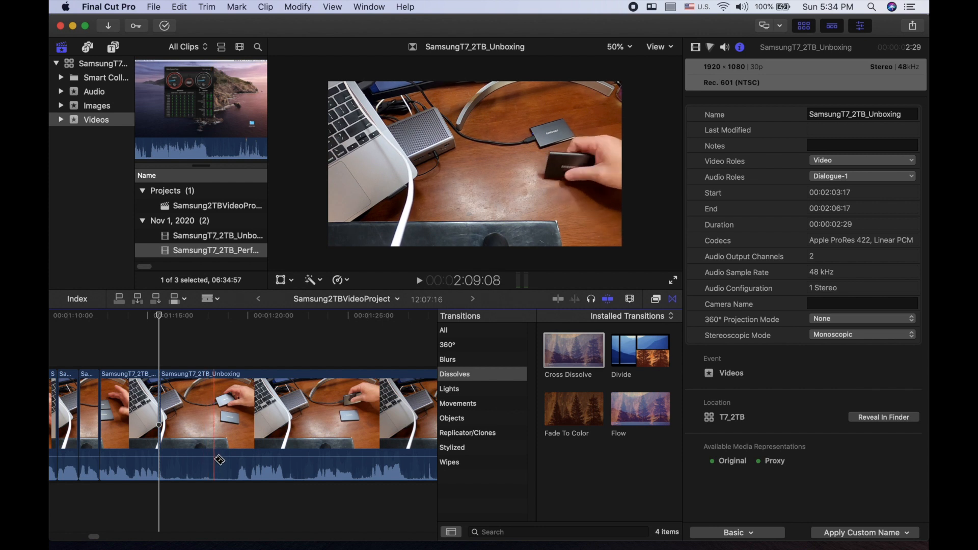
click(230, 349)
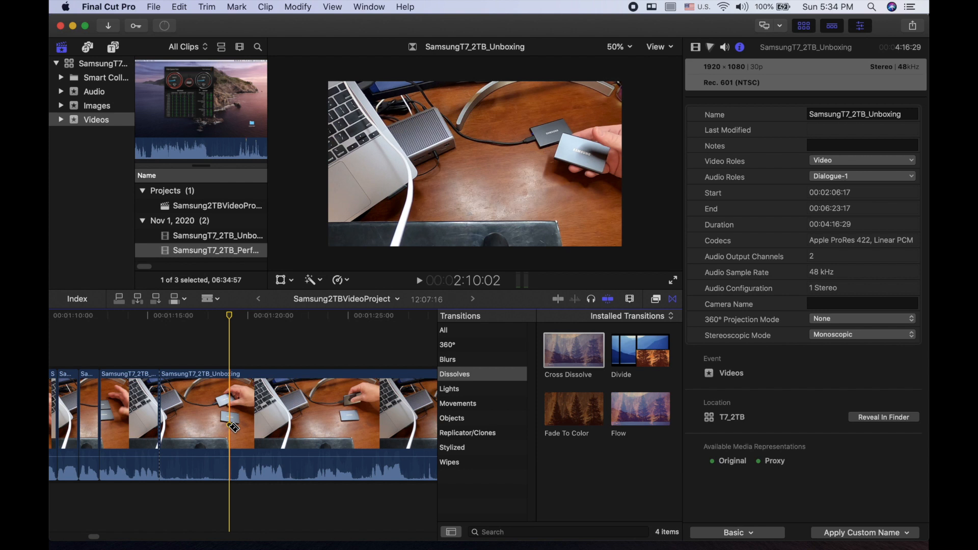
key(space)
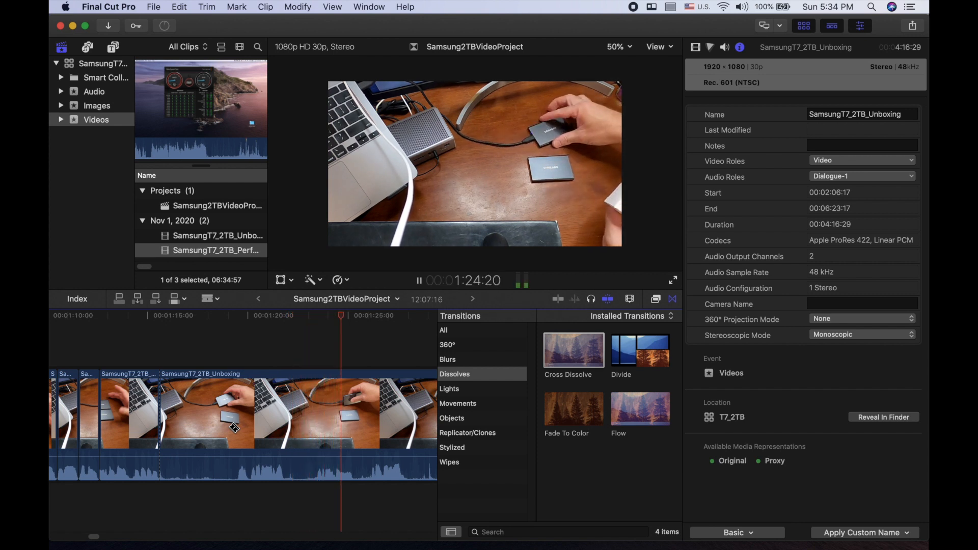
key(space)
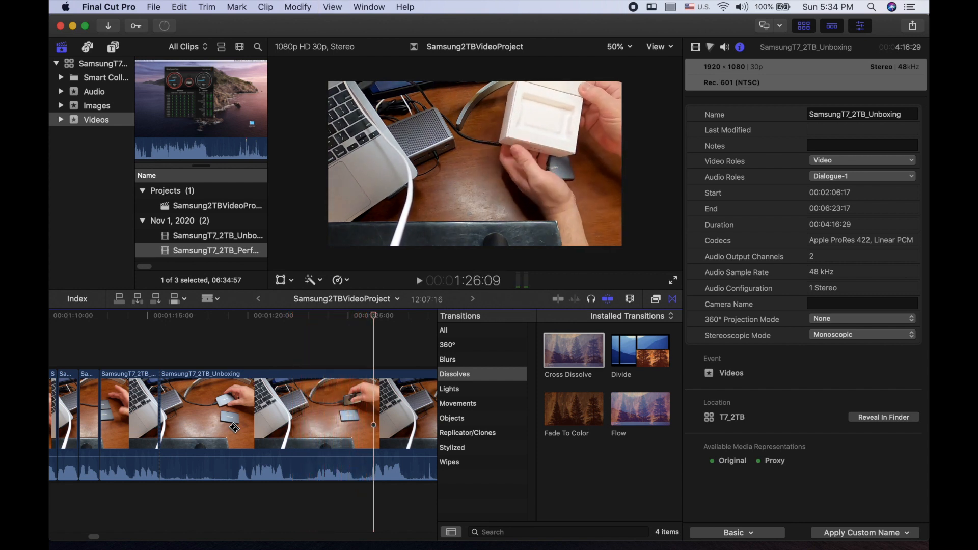
key(Left)
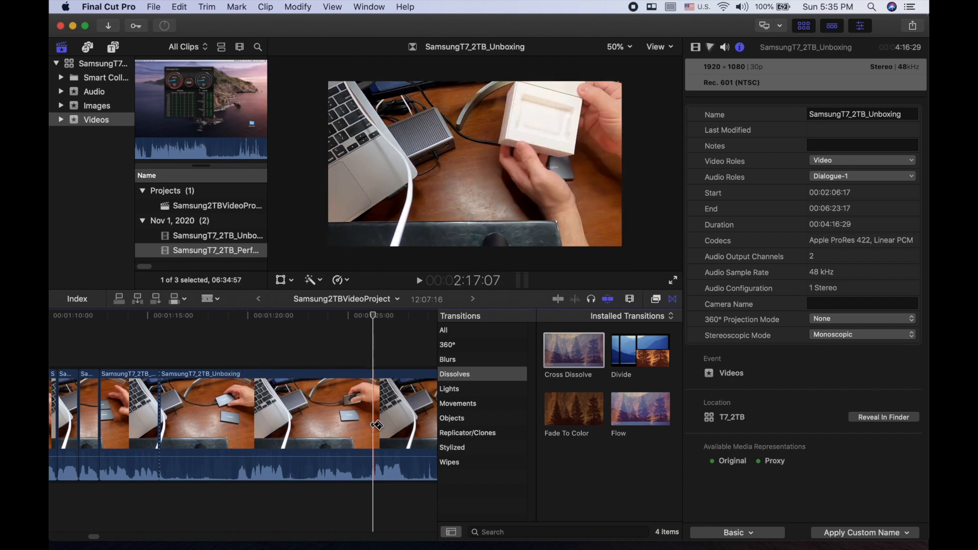
click(291, 421)
key(Delete)
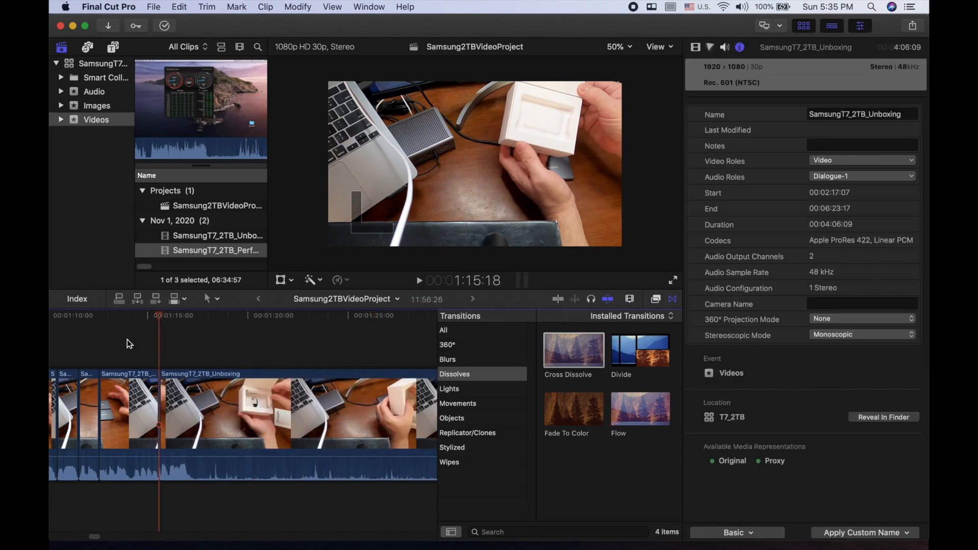
Play across the 1:15:18 cut to check it and split the Unboxing clip at 1:17:21.
click(137, 347)
key(space)
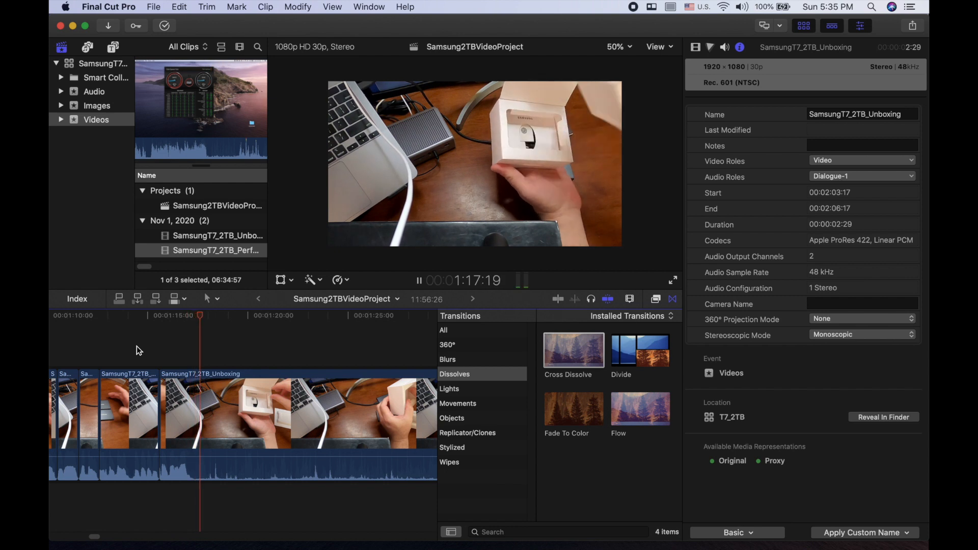
key(space)
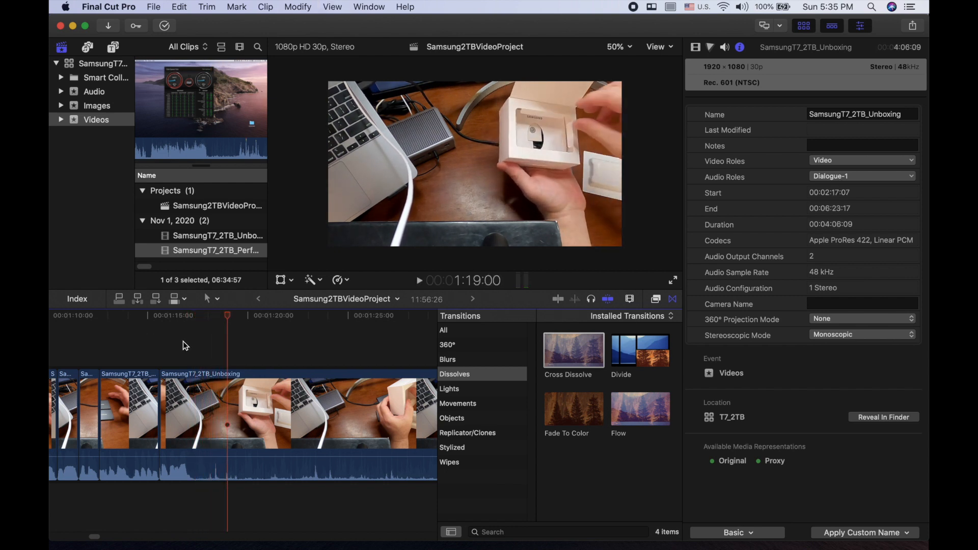
click(182, 341)
key(space)
key(space)
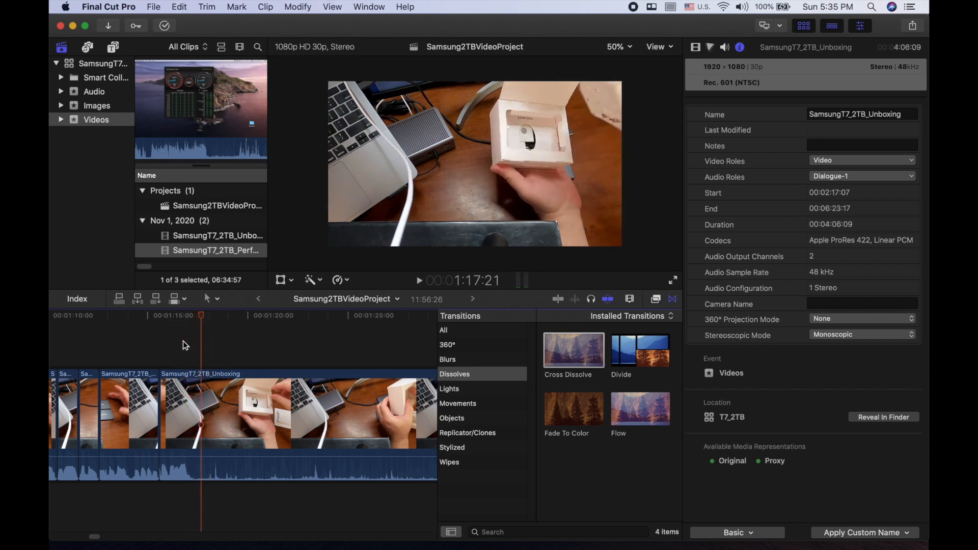
key(b)
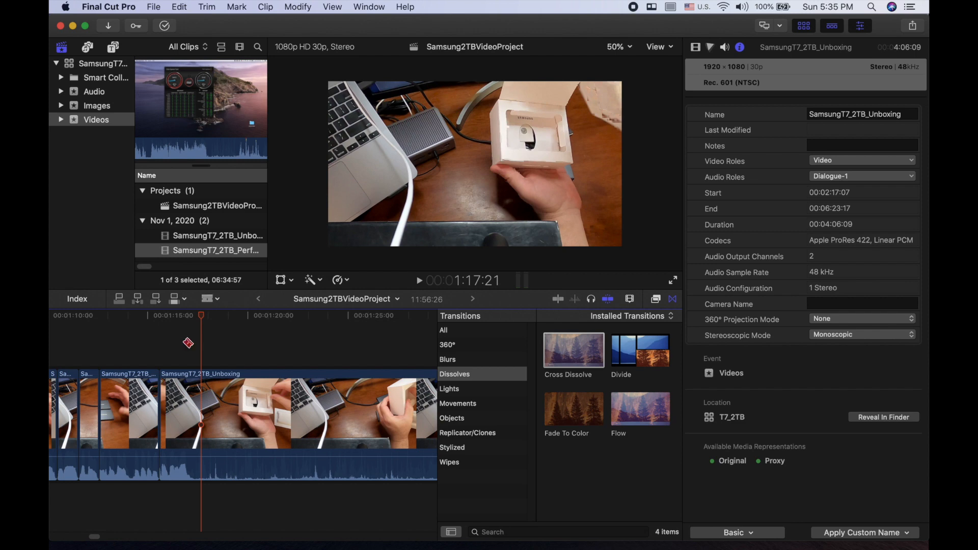
click(202, 426)
Play on to 1:36:10, split the Unboxing clip at about 1:33 and delete the segment back to 1:17:21.
key(space)
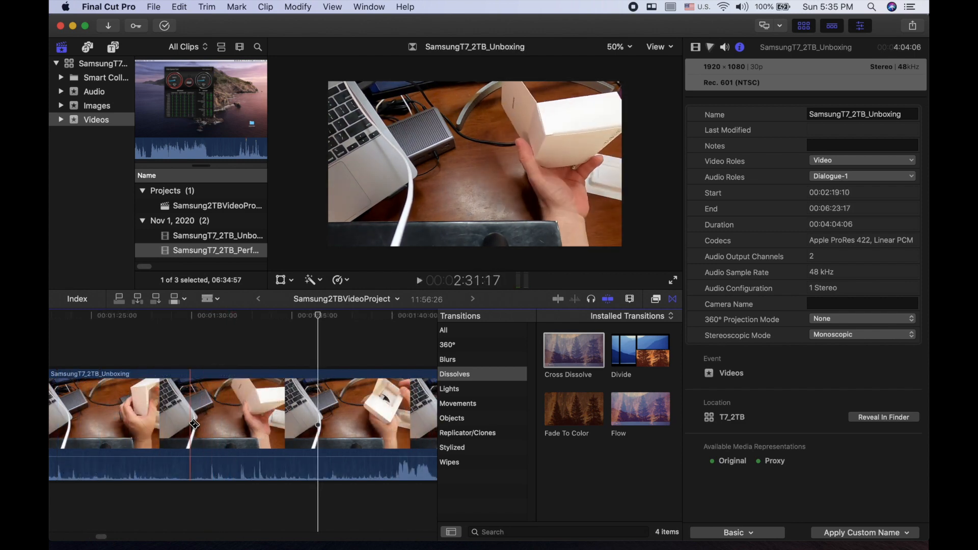
click(254, 421)
key(a)
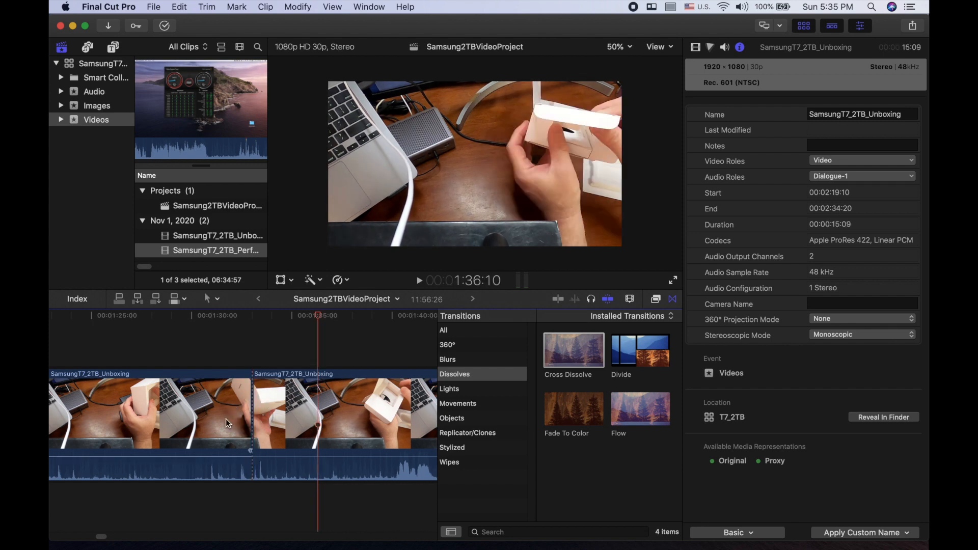
click(224, 423)
key(Delete)
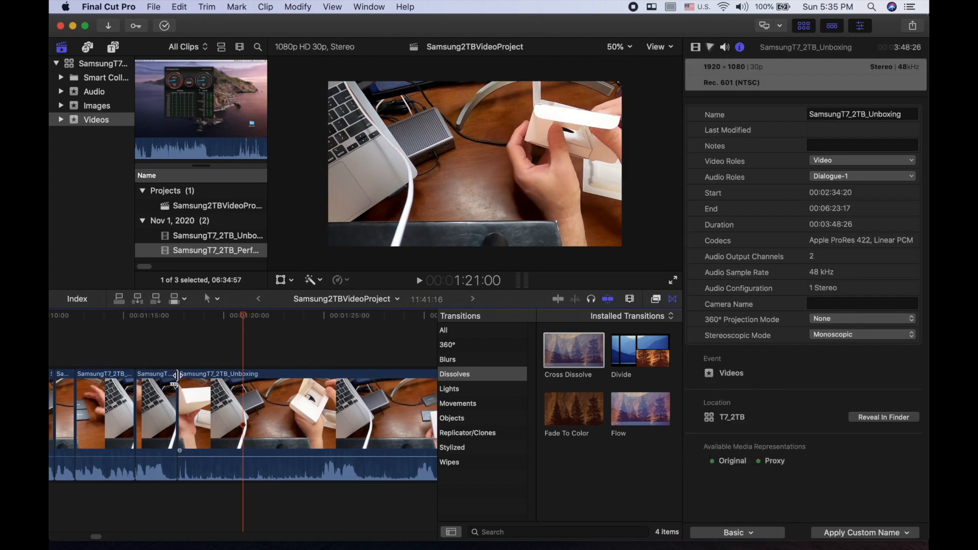
Play the timeline from 1:16:12 across the 1:17:21 cut to check it, stopping at 1:28:27.
click(188, 355)
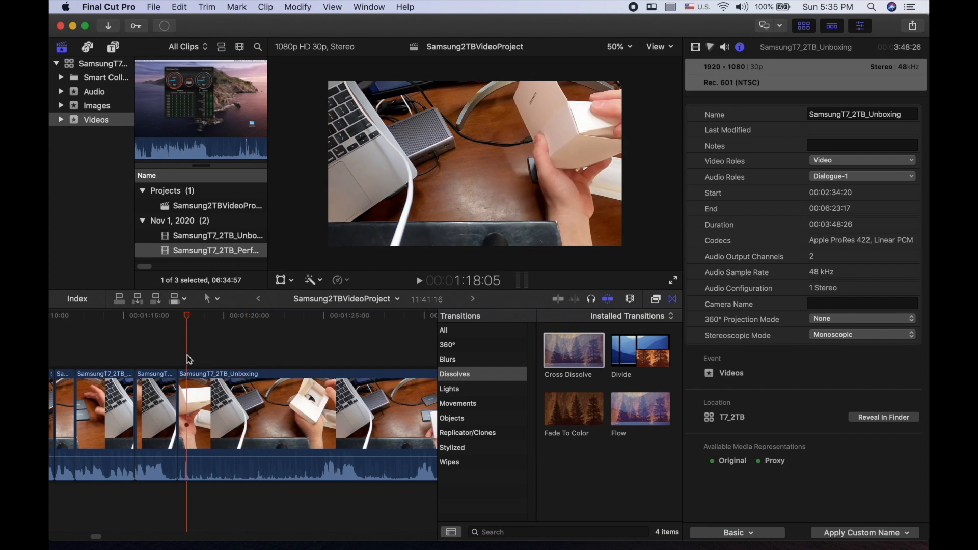
click(151, 352)
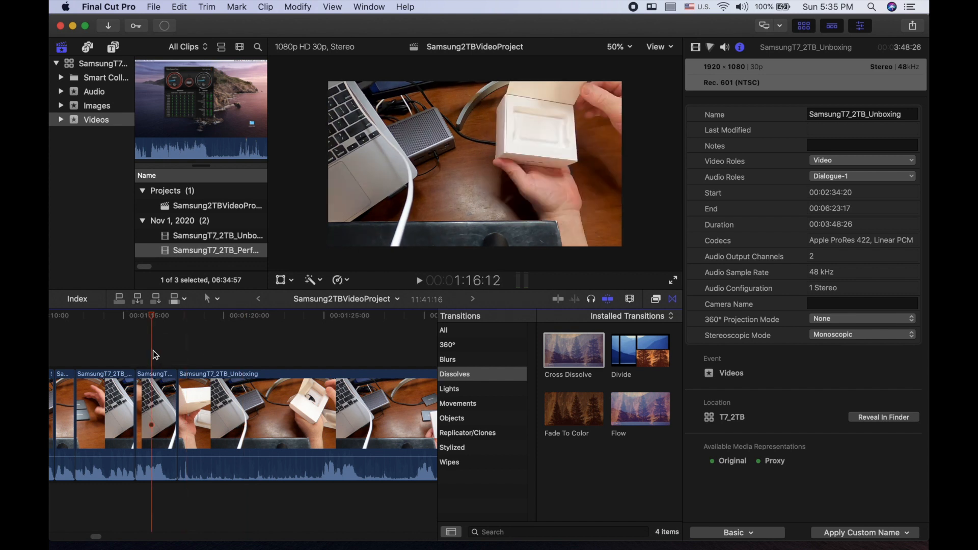
key(space)
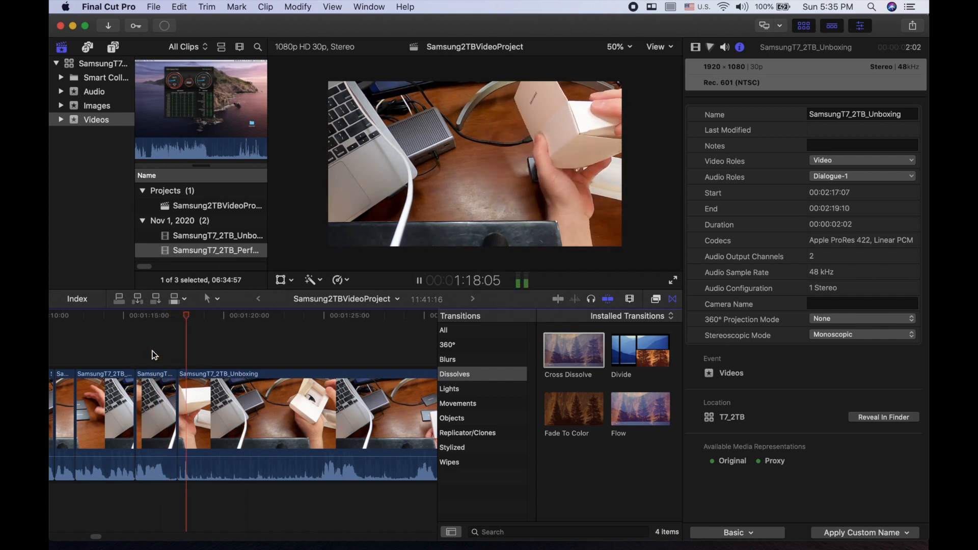
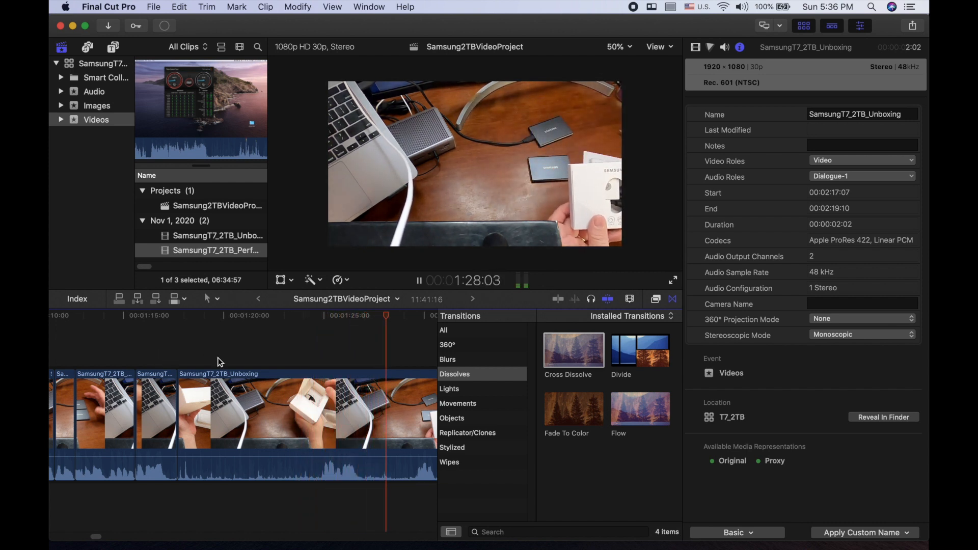
key(space)
Replay the stretch between about 1:26 and 1:30 and split the Unboxing clip at 1:27:00.
scroll(240, 362, right, 5)
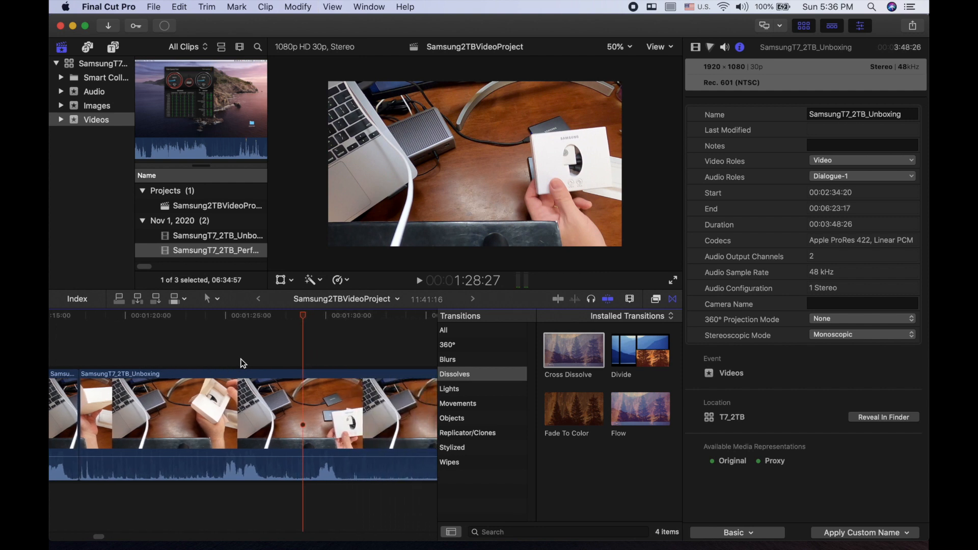
scroll(243, 362, right, 5)
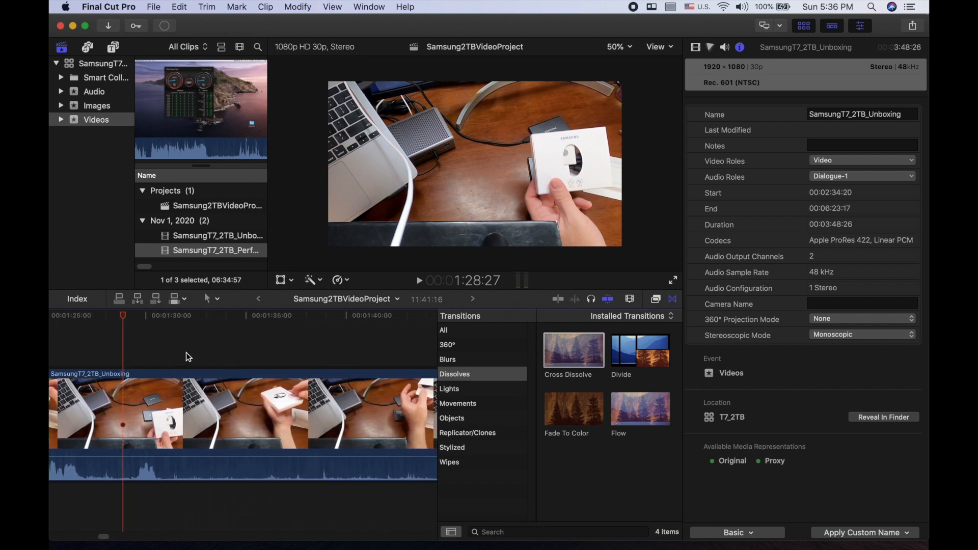
key(space)
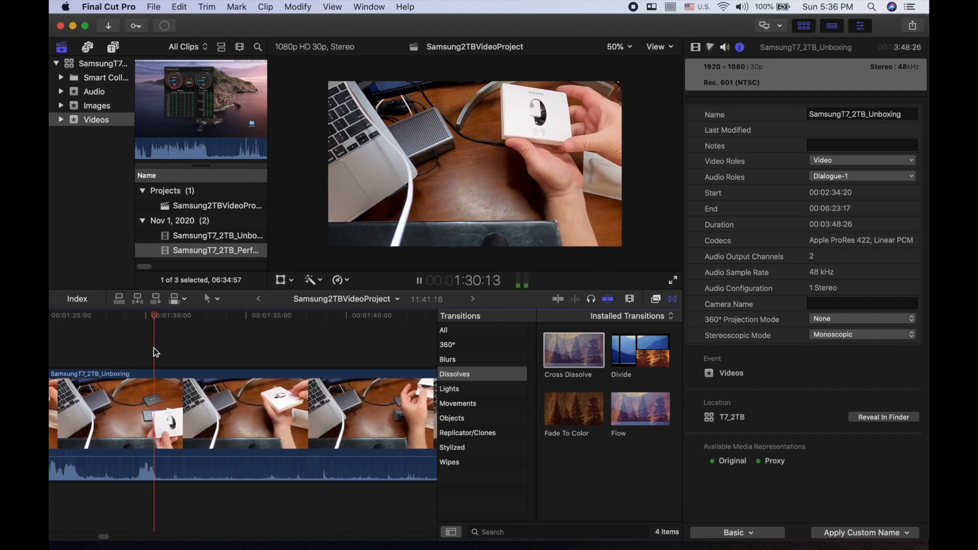
click(77, 345)
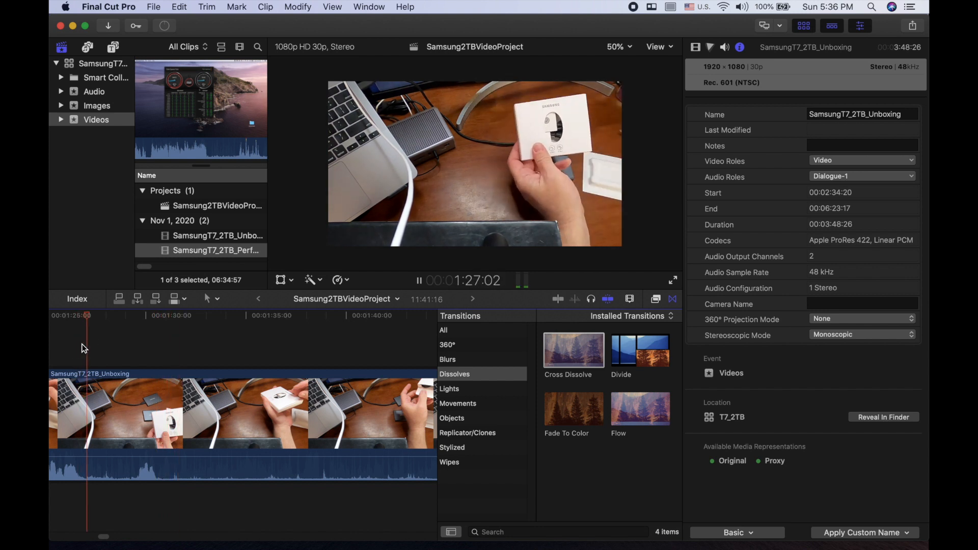
click(74, 344)
key(space)
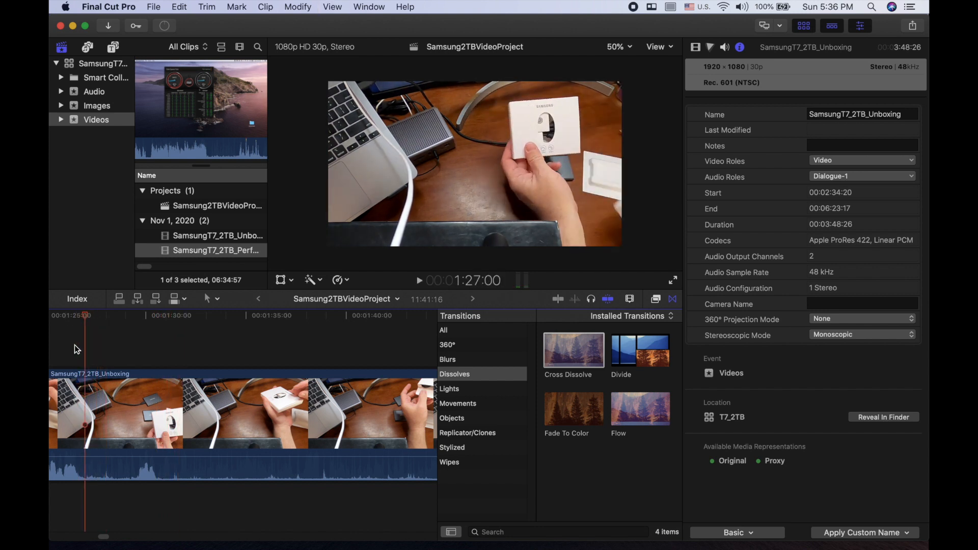
key(b)
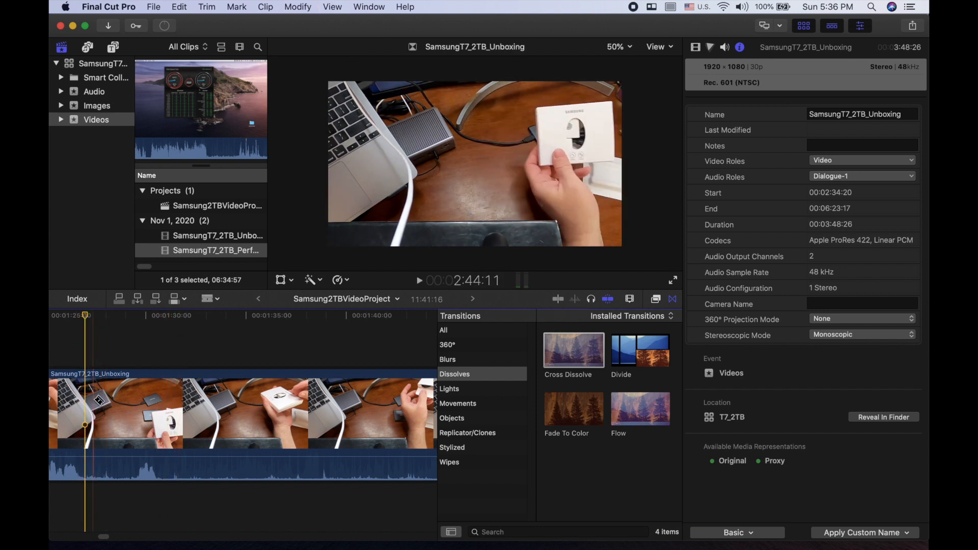
click(88, 426)
Play on to 1:29:18, split the Unboxing clip there and delete the segment back to 1:27:00.
key(space)
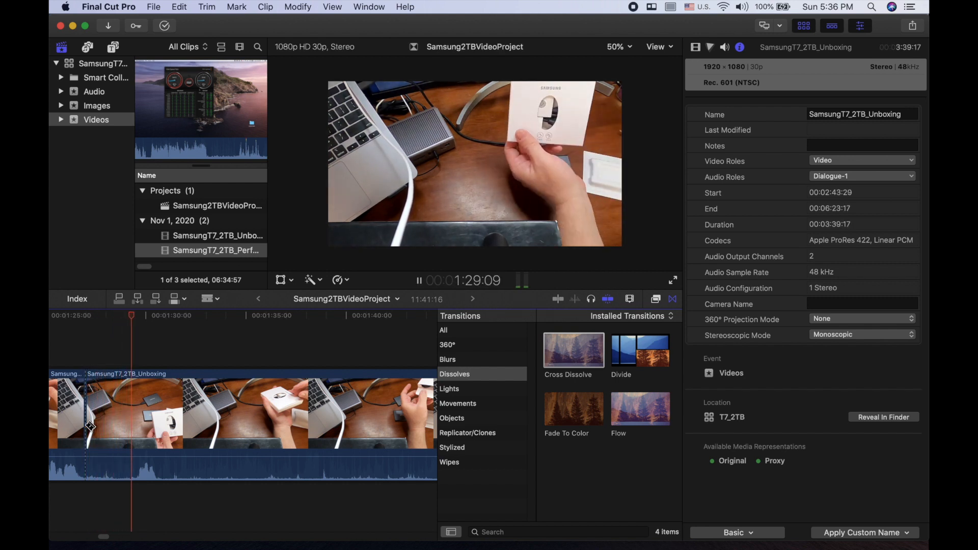
key(space)
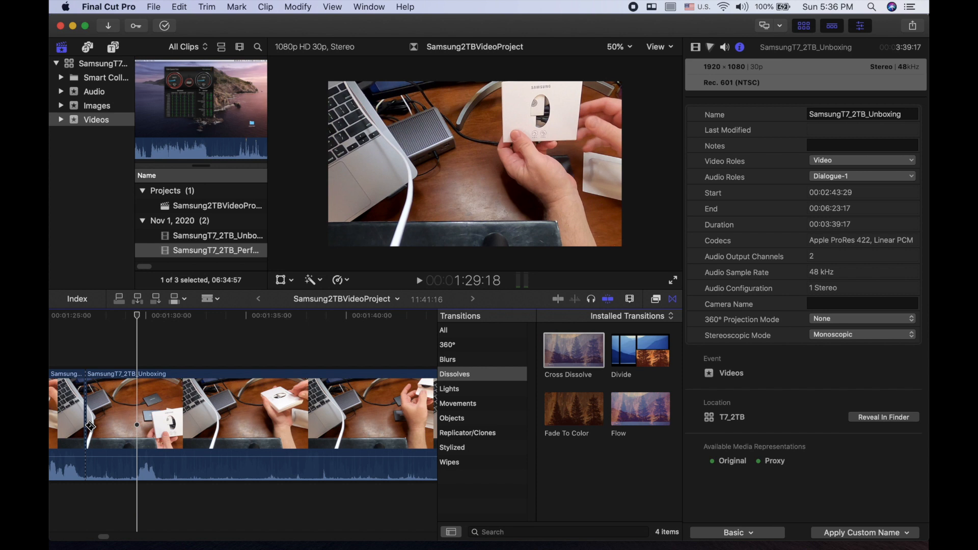
click(137, 426)
key(a)
click(120, 423)
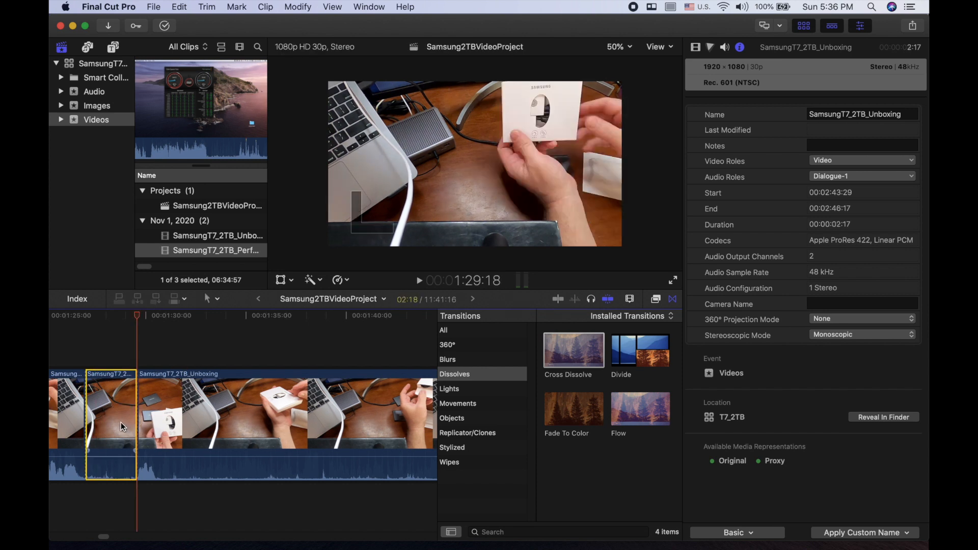
key(Delete)
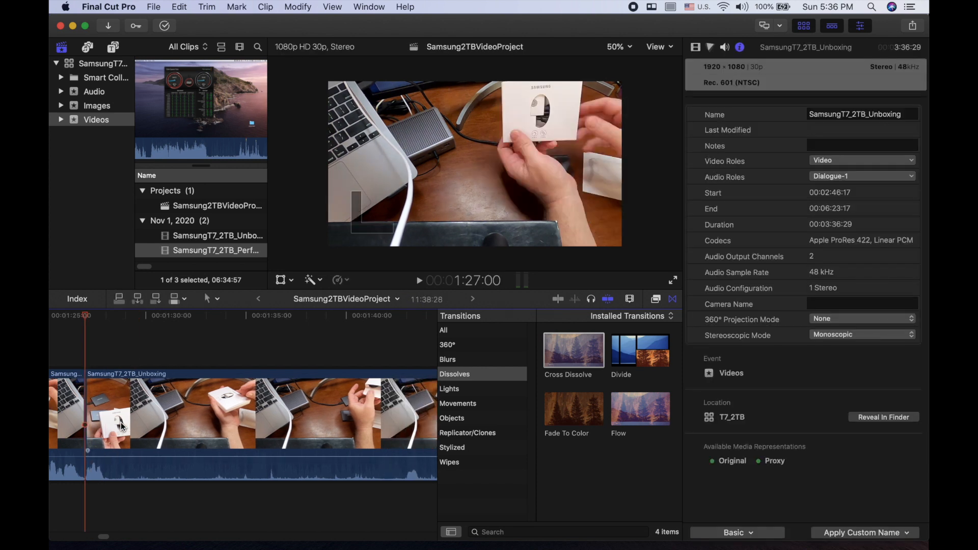
Play on from the 1:27:00 cut and split the Unboxing clip at 1:28:03.
key(space)
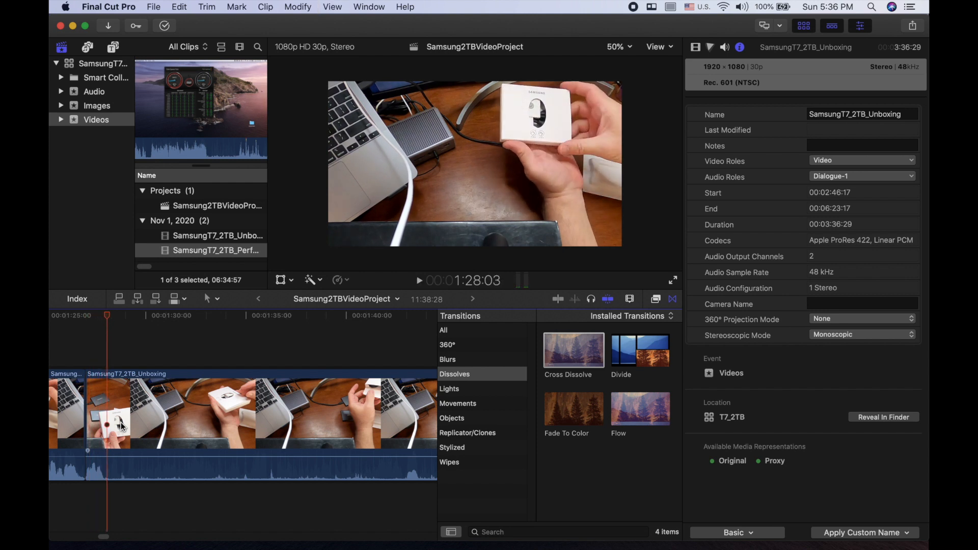
key(b)
click(111, 426)
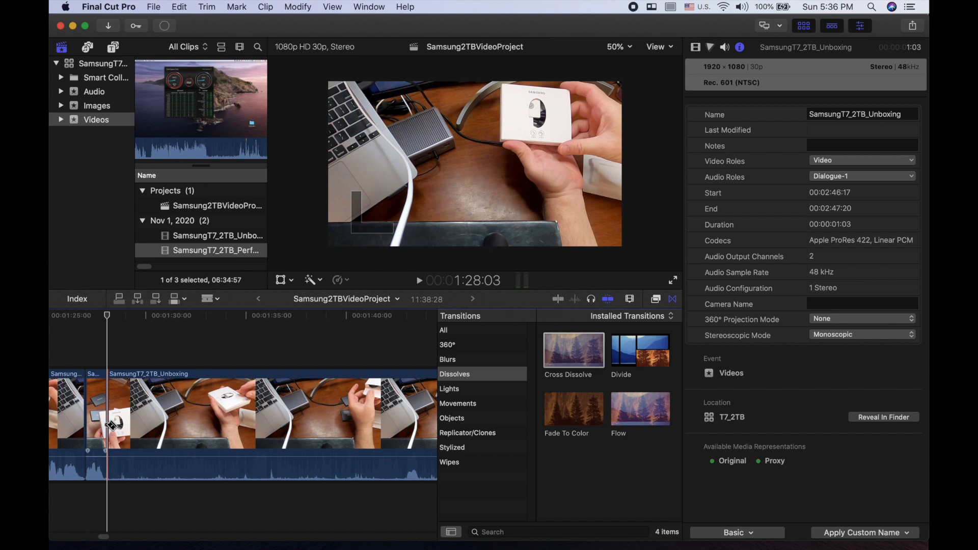
Play on past 1:36:19, split the Unboxing clip just before 1:36 and delete the segment back to 1:28:03.
key(space)
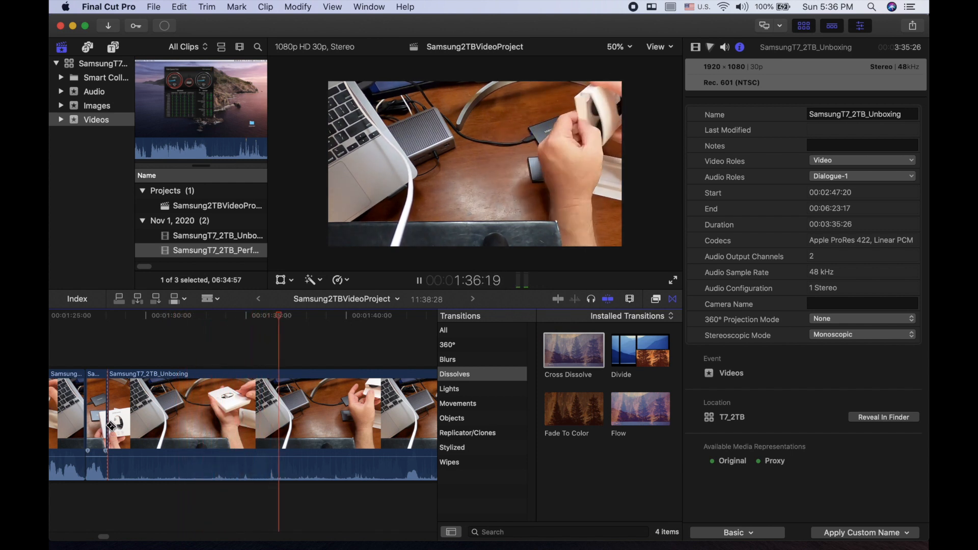
key(space)
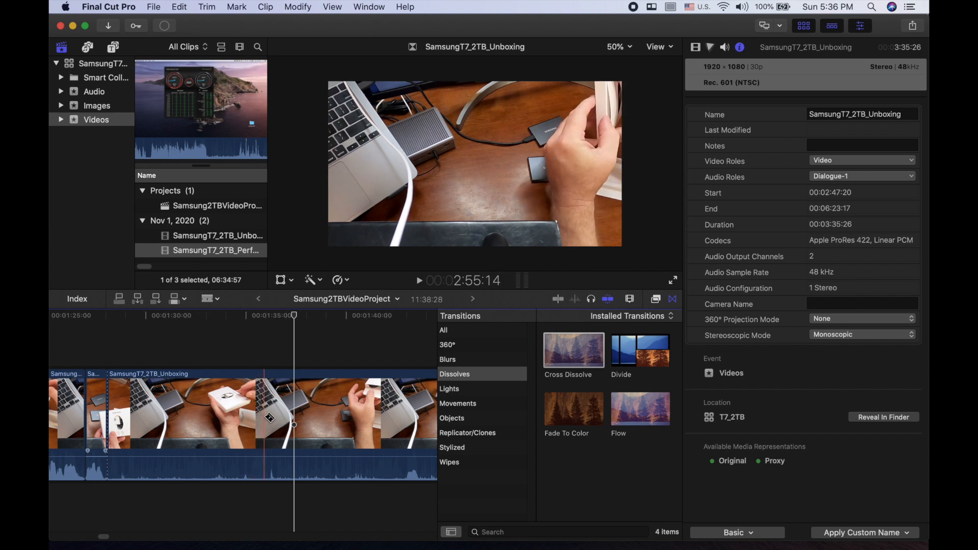
click(267, 419)
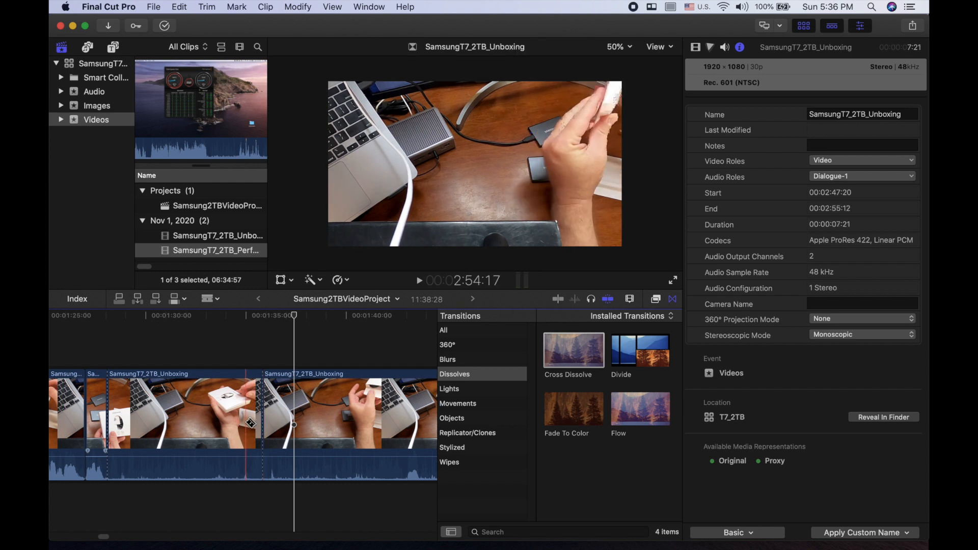
key(a)
click(234, 421)
key(Delete)
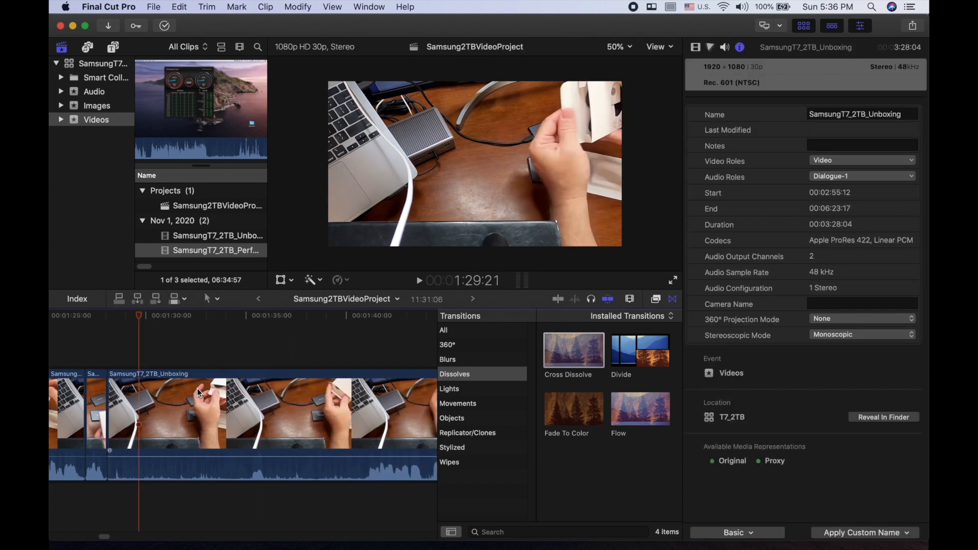
Play on from the 1:28:03 cut, replay from about 1:33 and split the Unboxing clip at 1:36:10.
click(110, 352)
key(space)
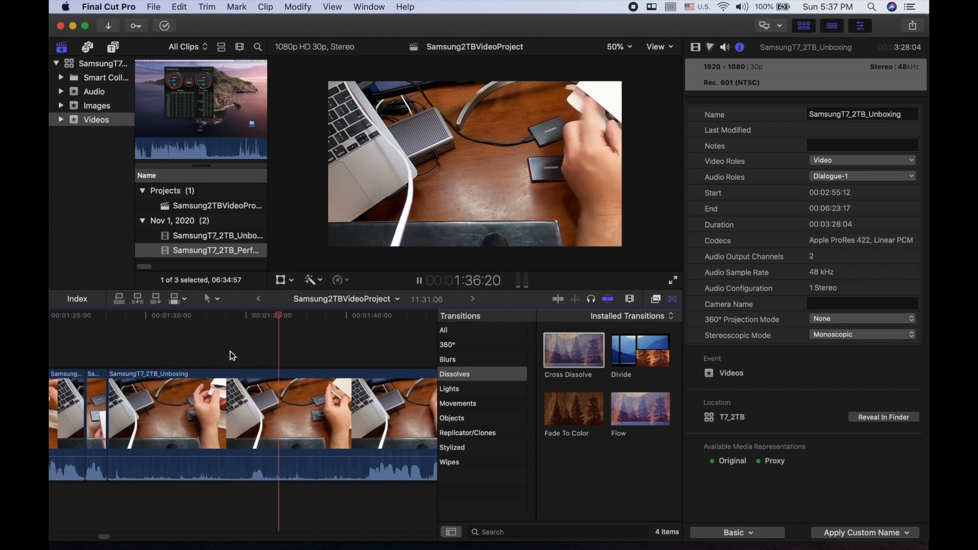
scroll(229, 352, right, 4)
scroll(232, 355, right, 2)
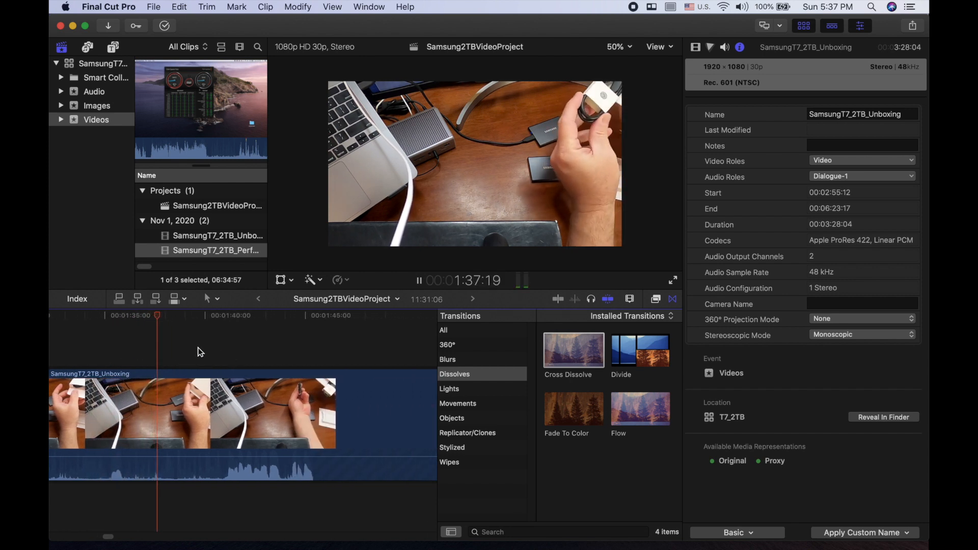
click(69, 350)
key(space)
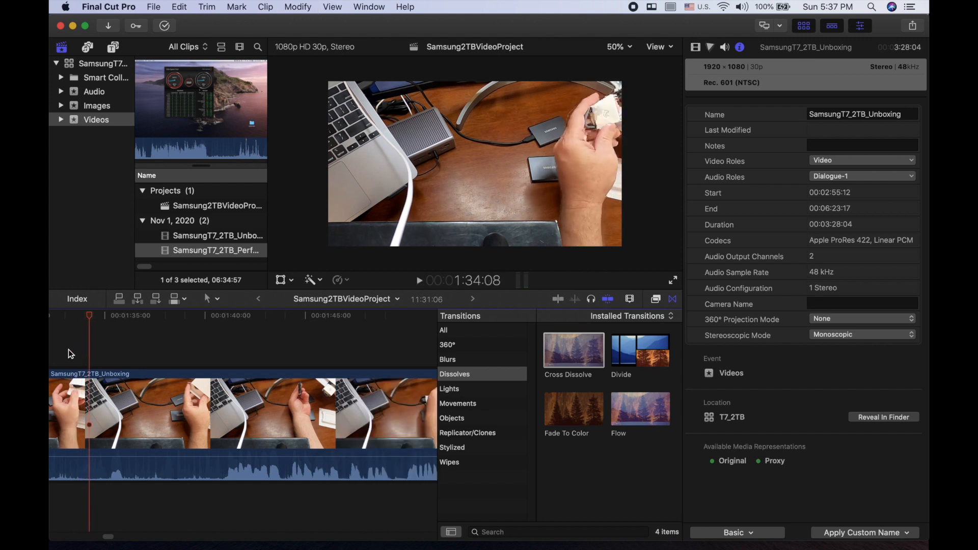
key(space)
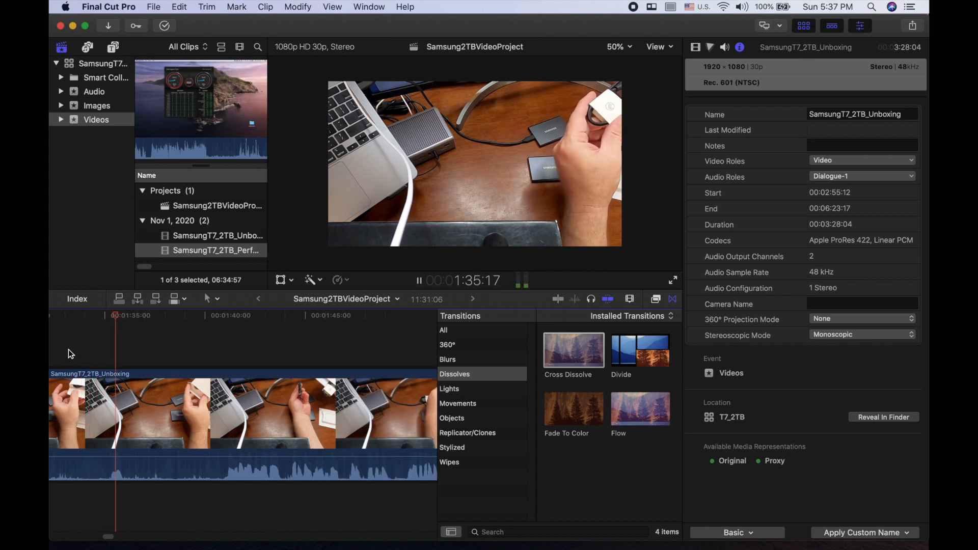
key(space)
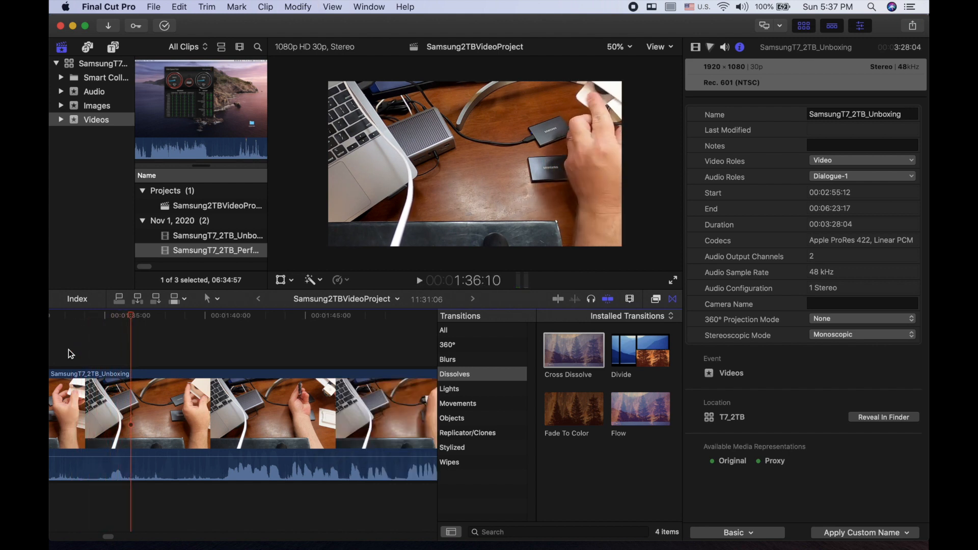
key(b)
click(132, 425)
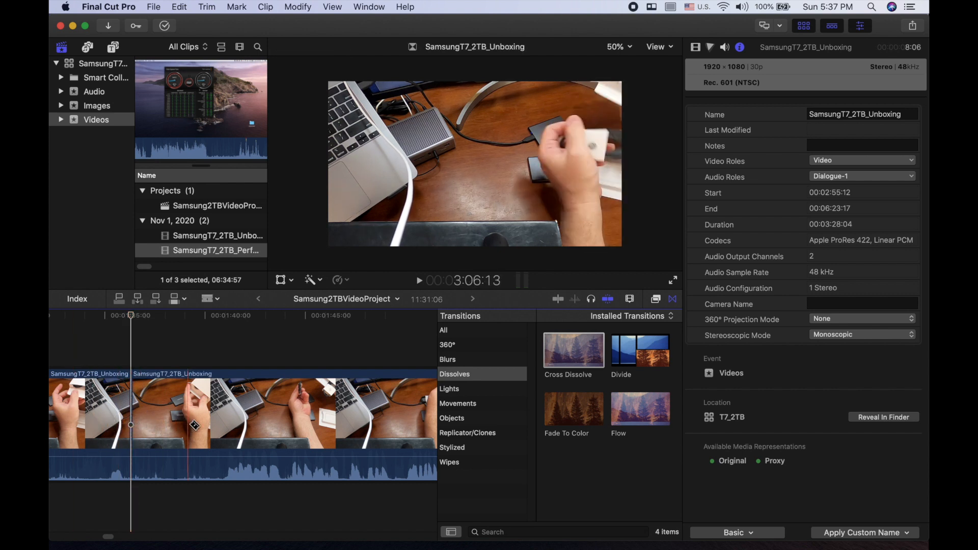
Split the Unboxing clip at about 1:41, where the louder audio starts, and delete the segment back to 1:36:10.
click(225, 432)
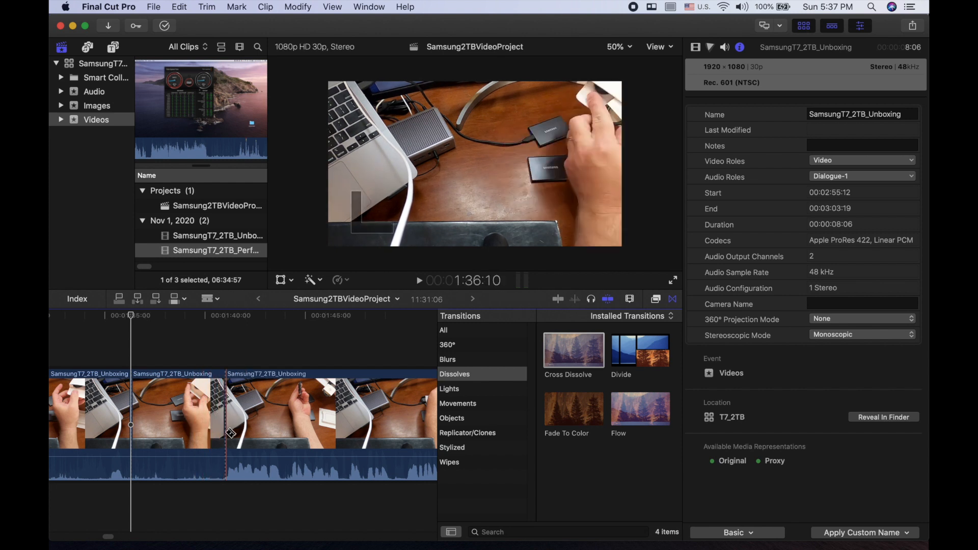
key(a)
click(194, 423)
key(Delete)
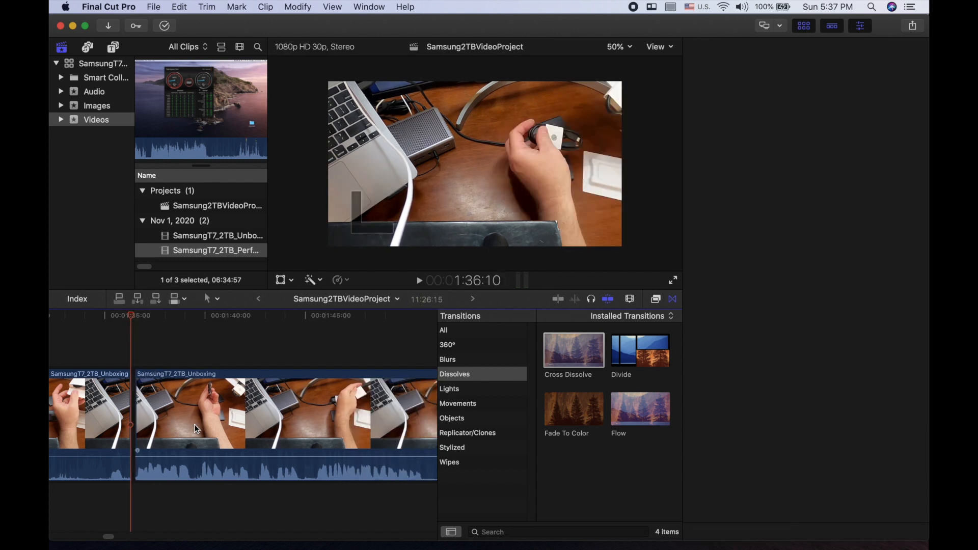
Replay the Unboxing clip from about 1:29 and split it at 1:33:19.
scroll(122, 411, left, 5)
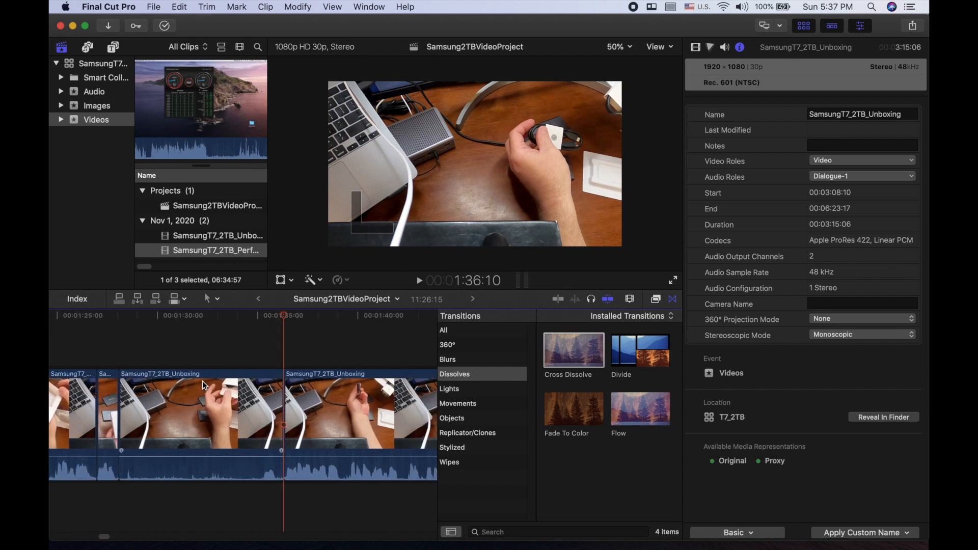
click(145, 361)
key(space)
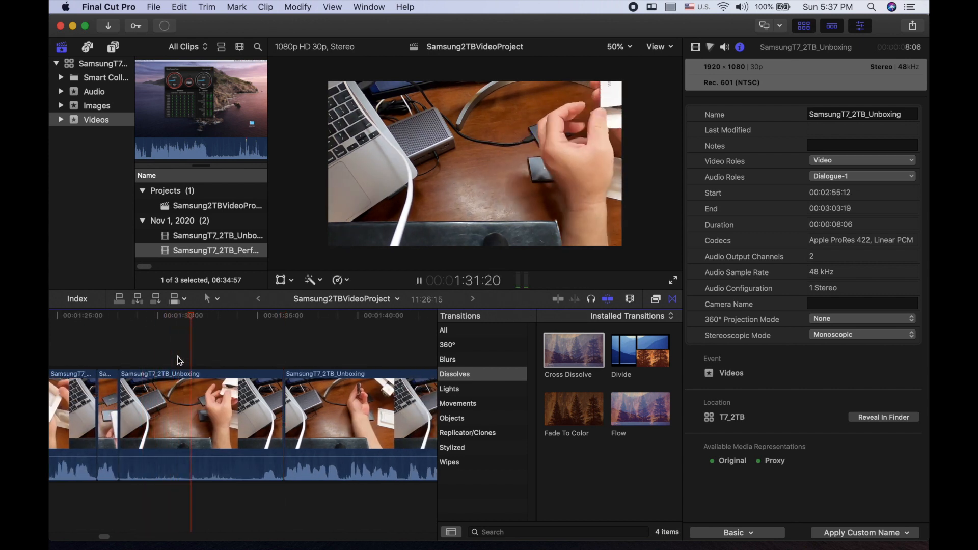
key(space)
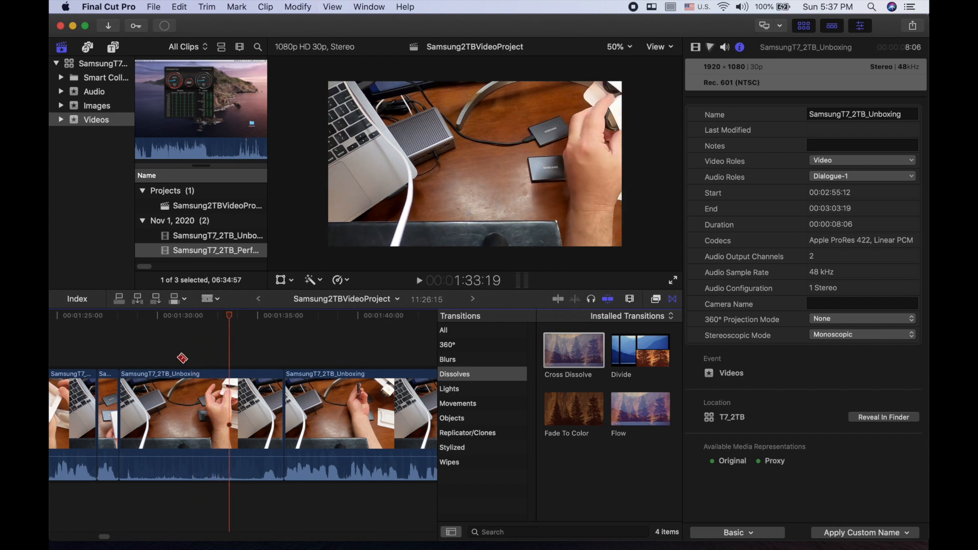
click(229, 425)
Play on to 1:35:09, split the Unboxing clip there and delete the segment back to 1:33:19.
key(space)
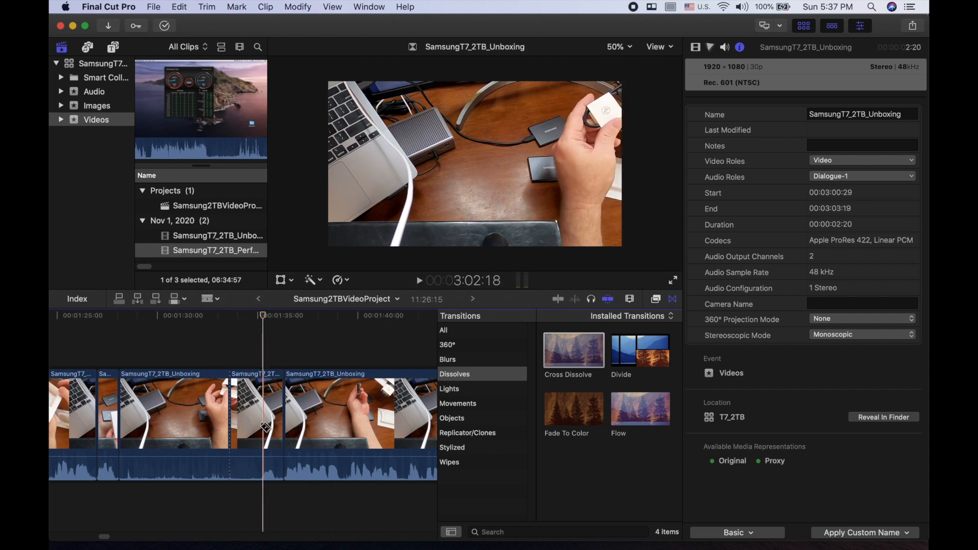
click(265, 427)
key(a)
click(256, 429)
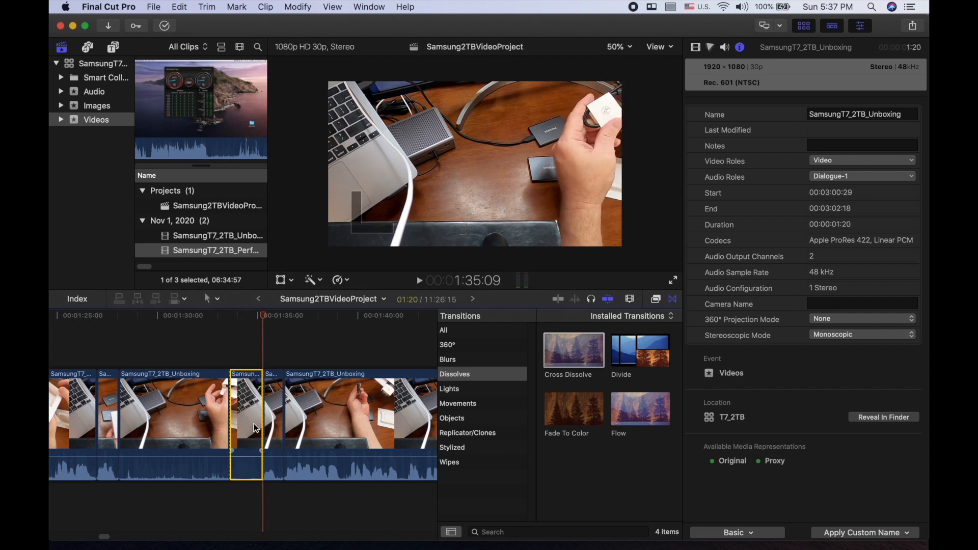
key(Delete)
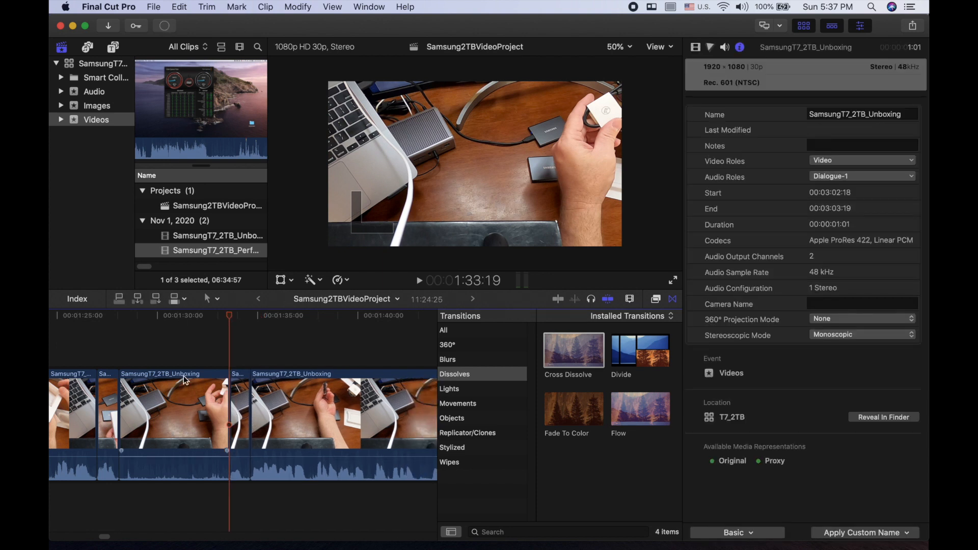
Replay the Unboxing segment between the 1:28:03 and 1:33:19 cuts several times to judge whether it is needed.
click(130, 354)
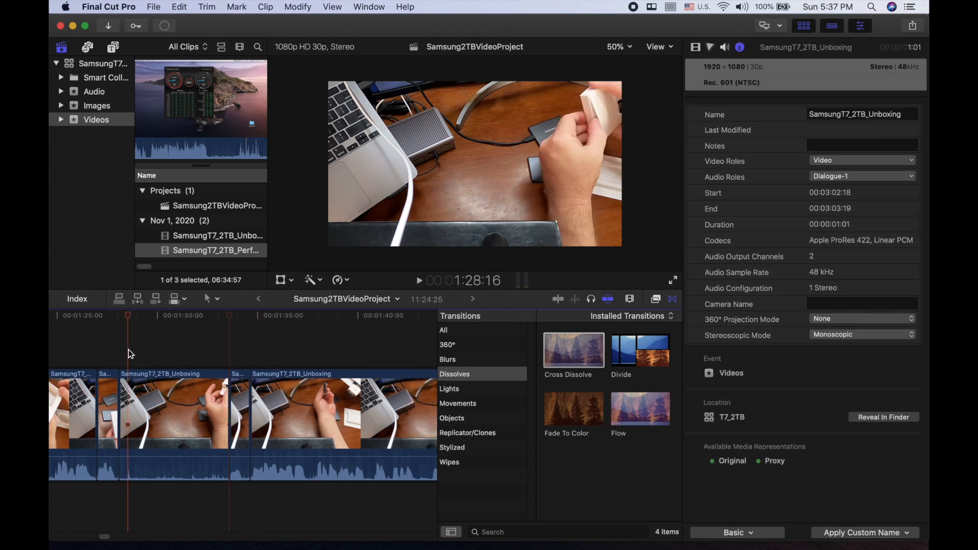
key(space)
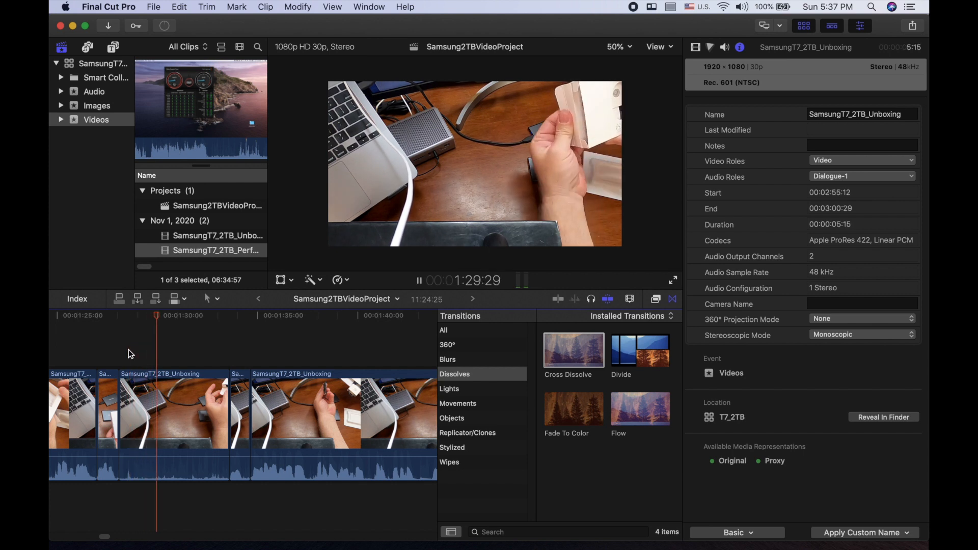
key(space)
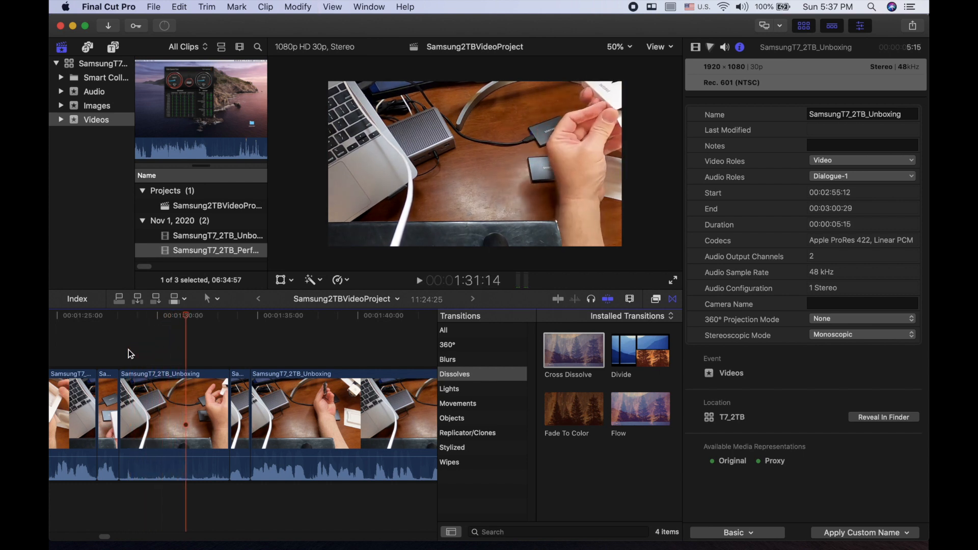
click(131, 351)
key(space)
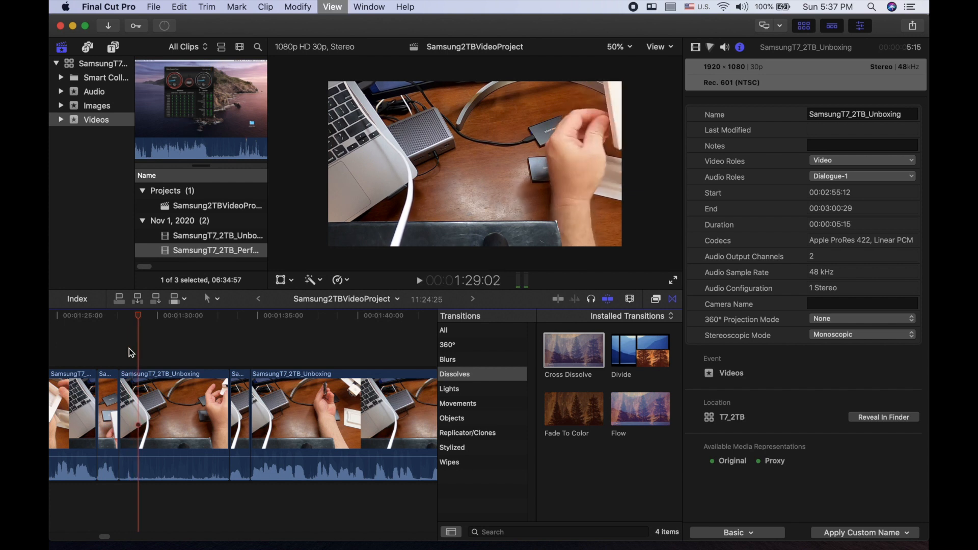
key(space)
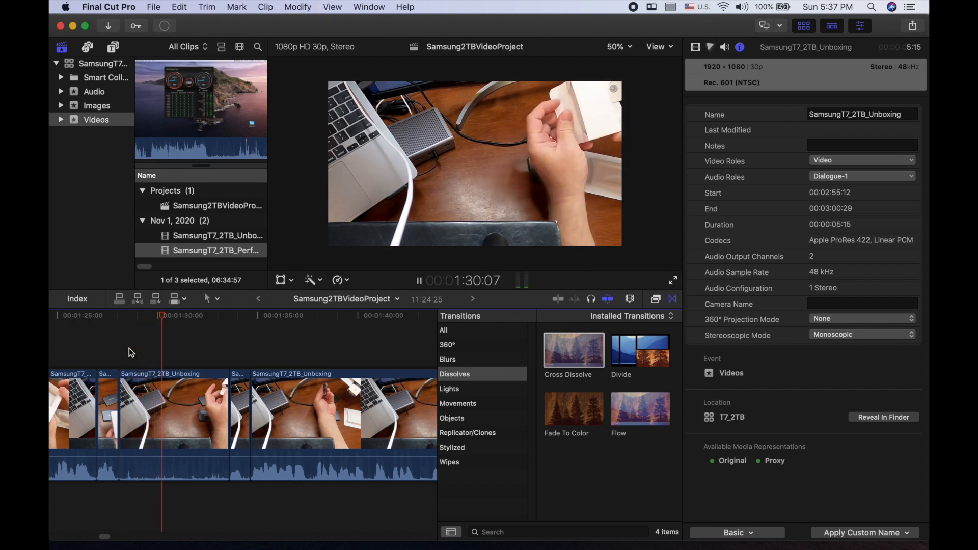
key(space)
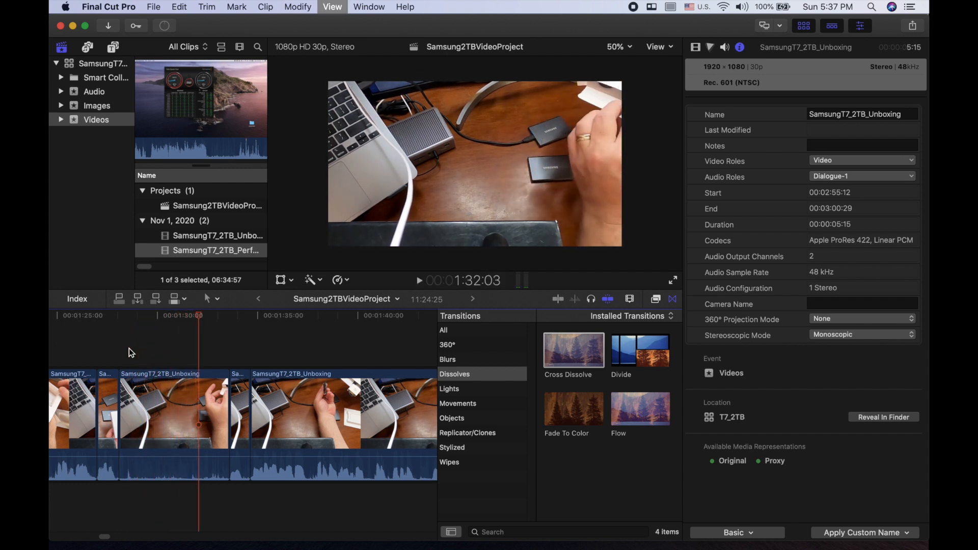
click(127, 344)
key(space)
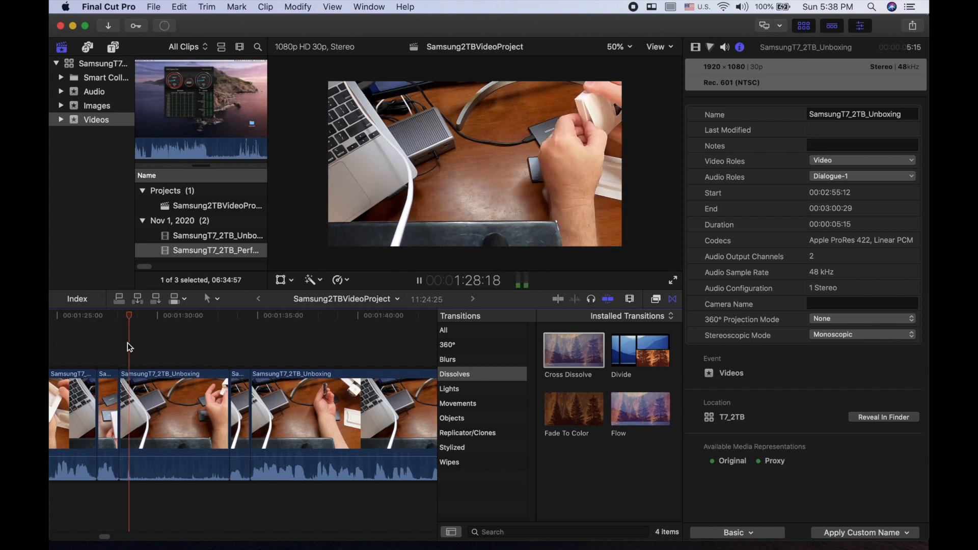
key(space)
key(space)
key(space)
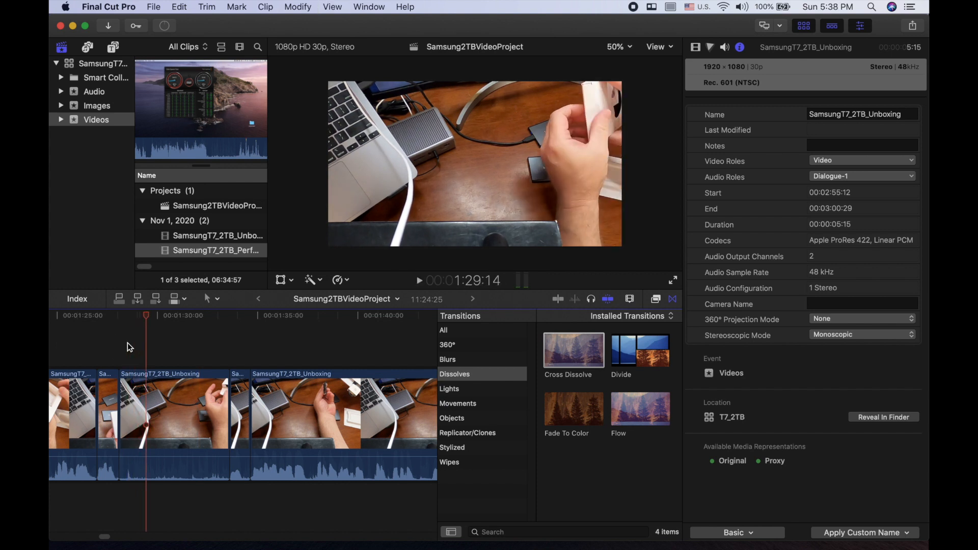
Play the Unboxing segment through from 1:28:03 and delete it up to the 1:33:19 cut.
click(121, 344)
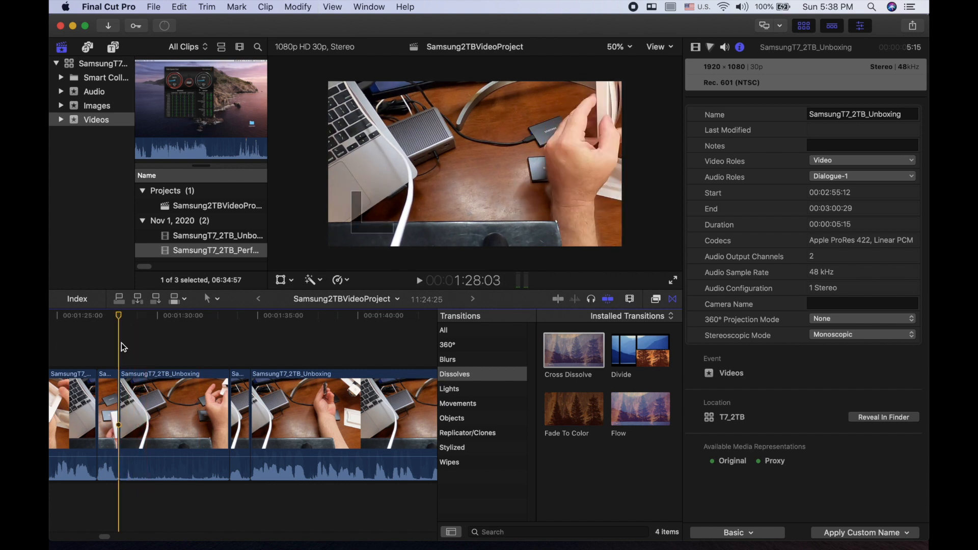
key(space)
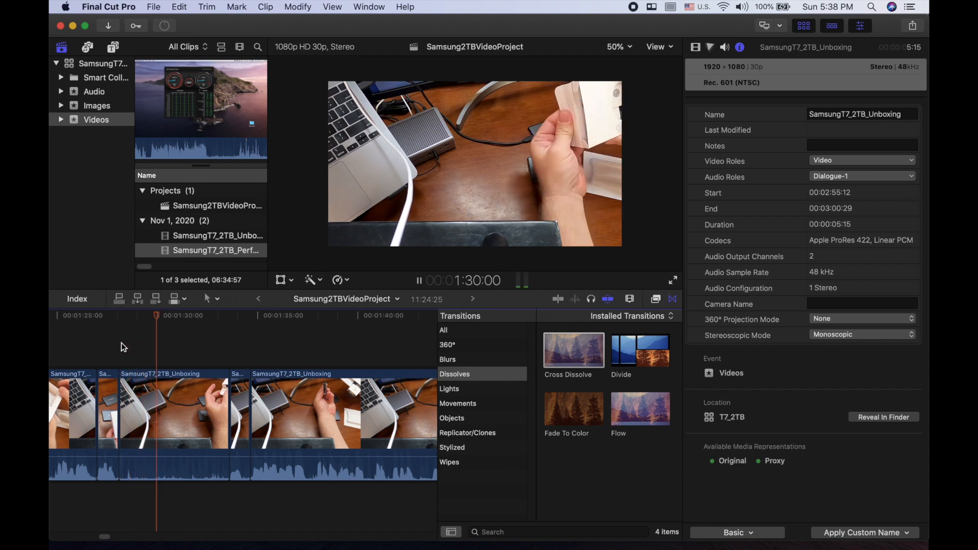
key(space)
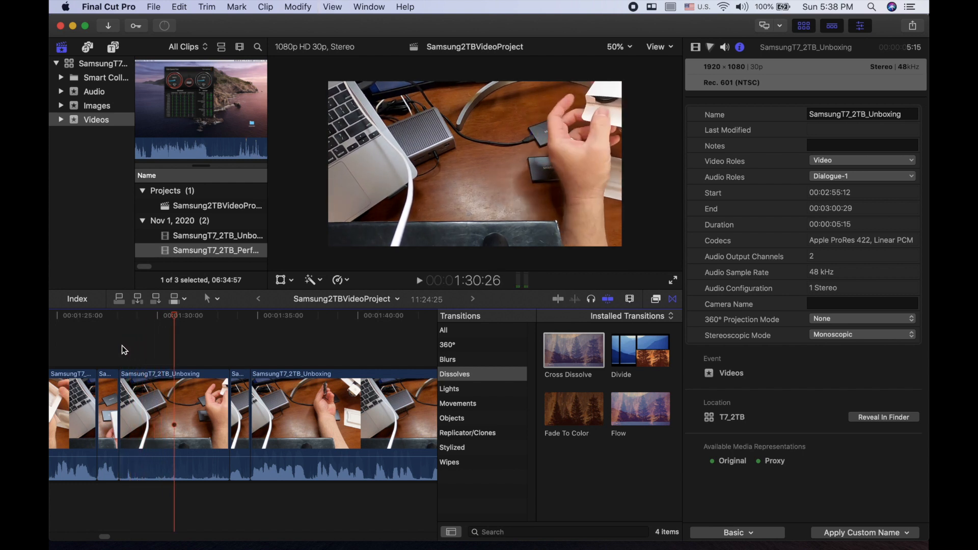
key(space)
key(space)
key(space)
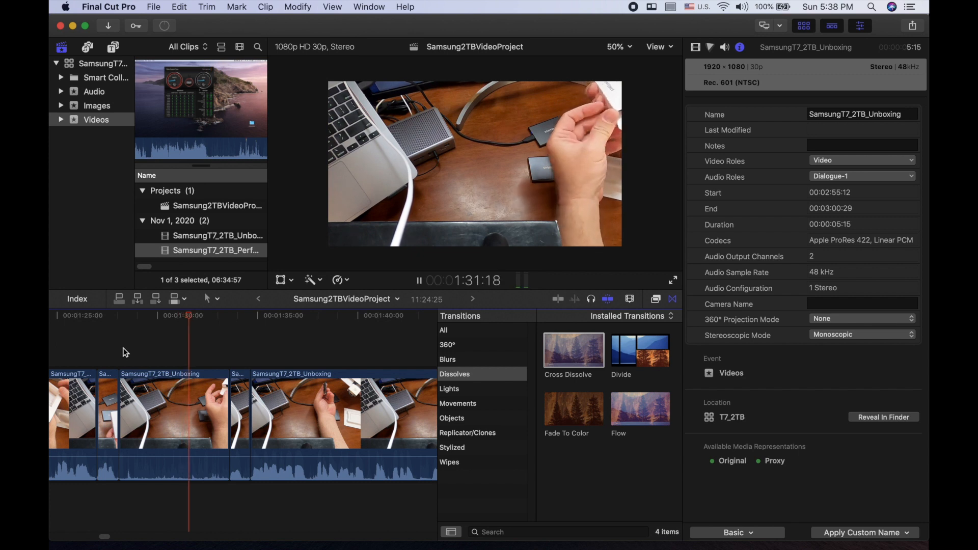
key(space)
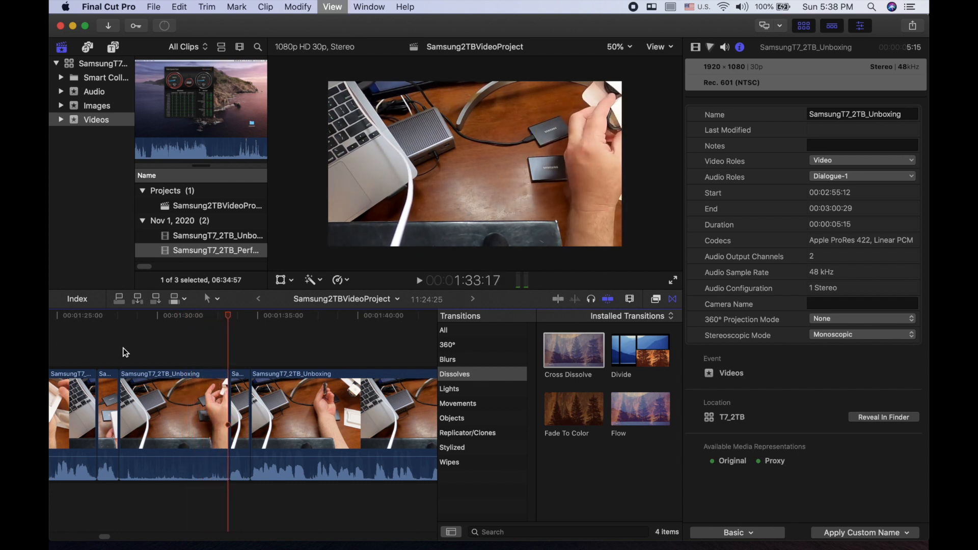
click(156, 426)
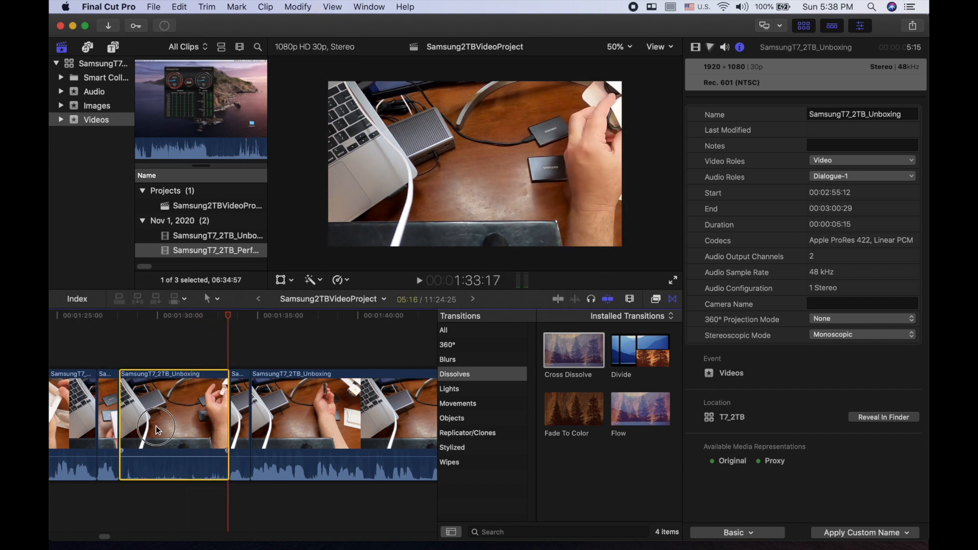
key(Delete)
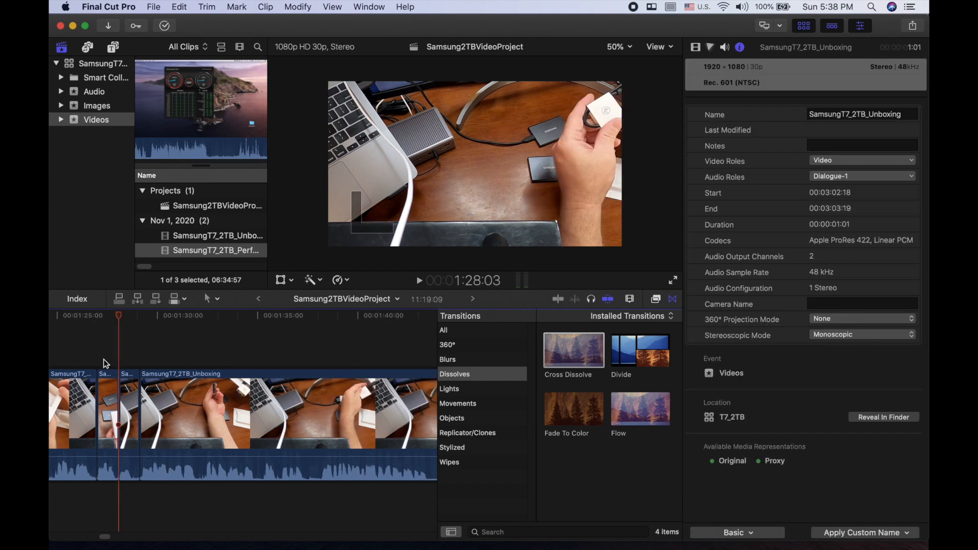
Play on from just before the 1:28:03 cut and split the Unboxing clip at 1:37:11, where the audio goes quiet.
click(104, 350)
key(space)
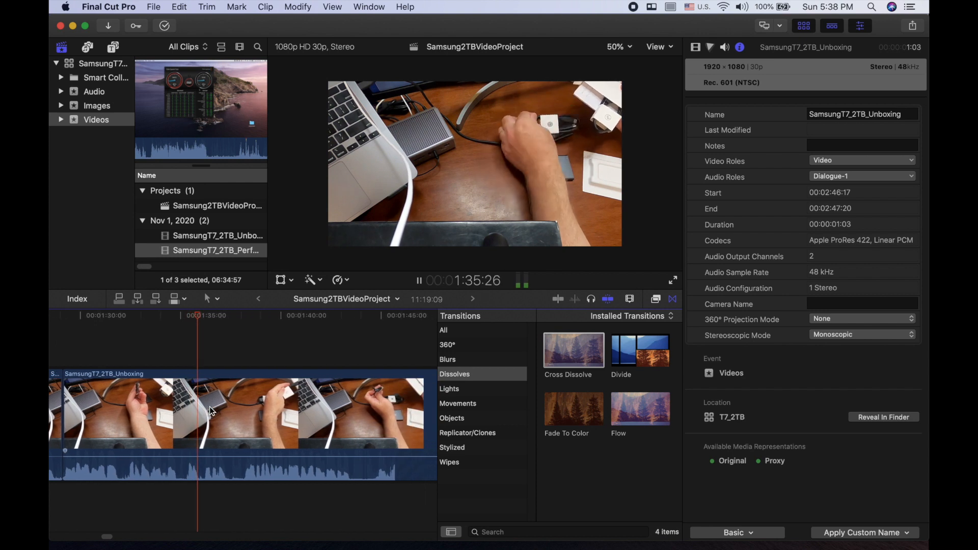
key(space)
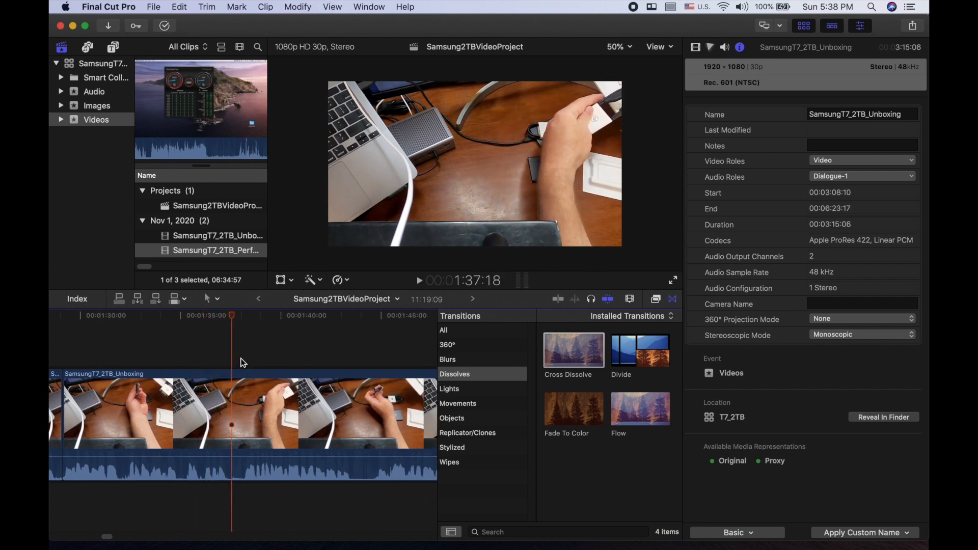
click(221, 354)
key(space)
key(space)
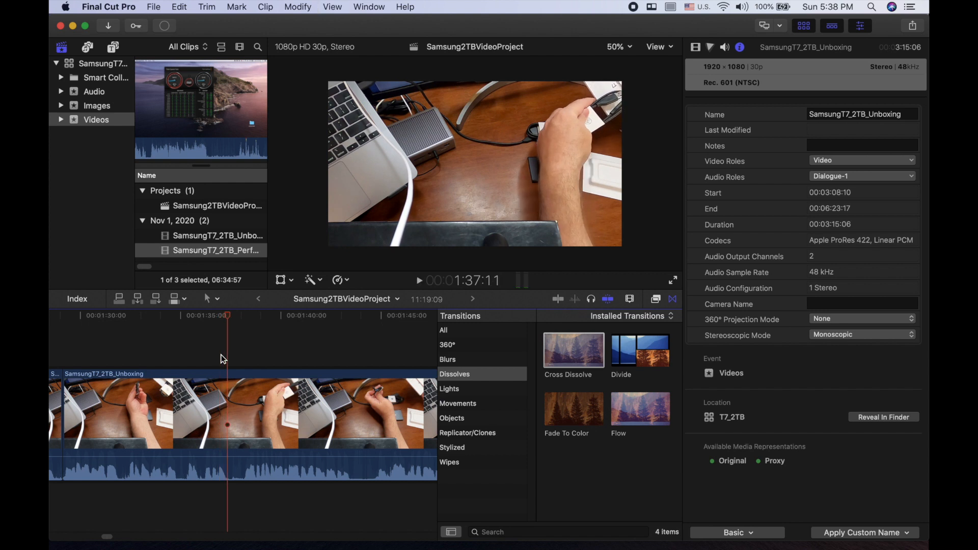
click(232, 425)
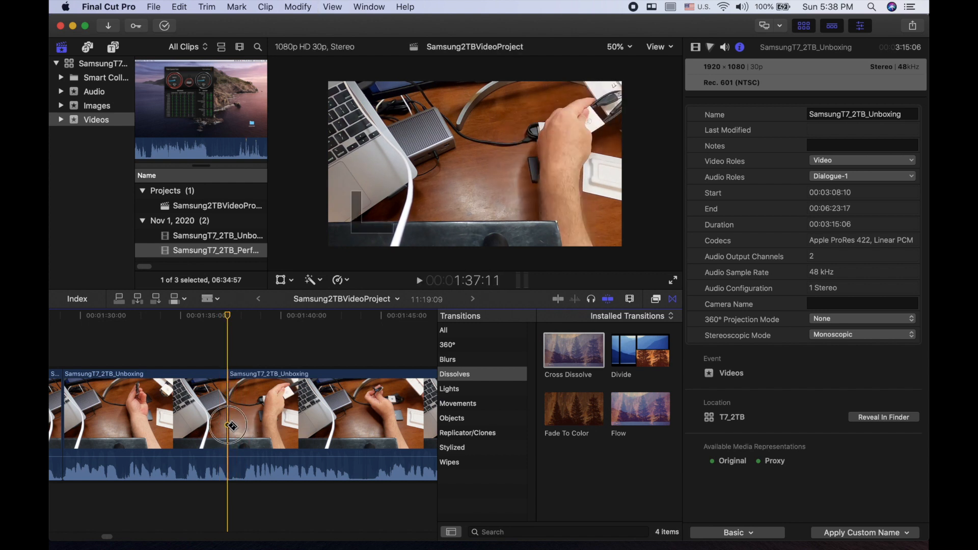
Split the Unboxing clip at 1:38:05 and delete the short segment back to 1:37:11.
key(space)
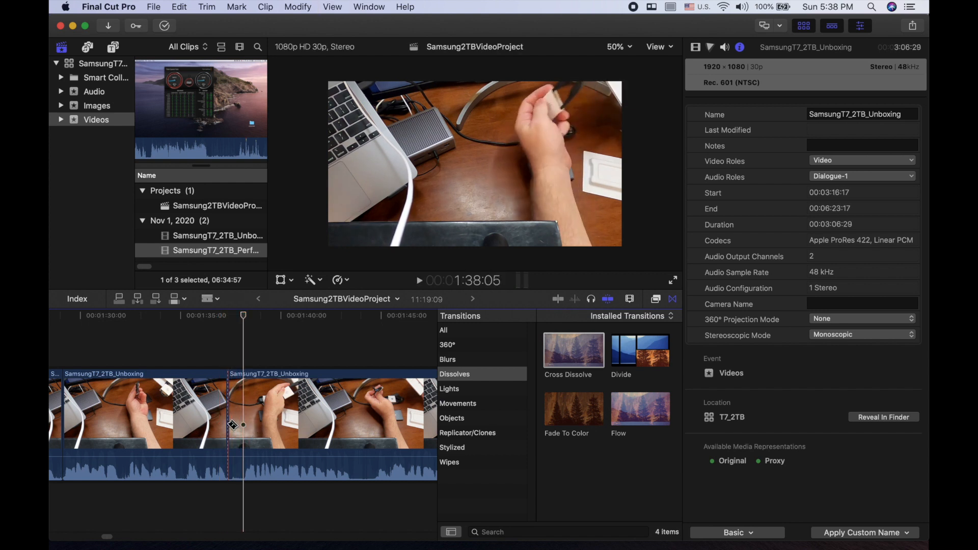
click(245, 425)
key(a)
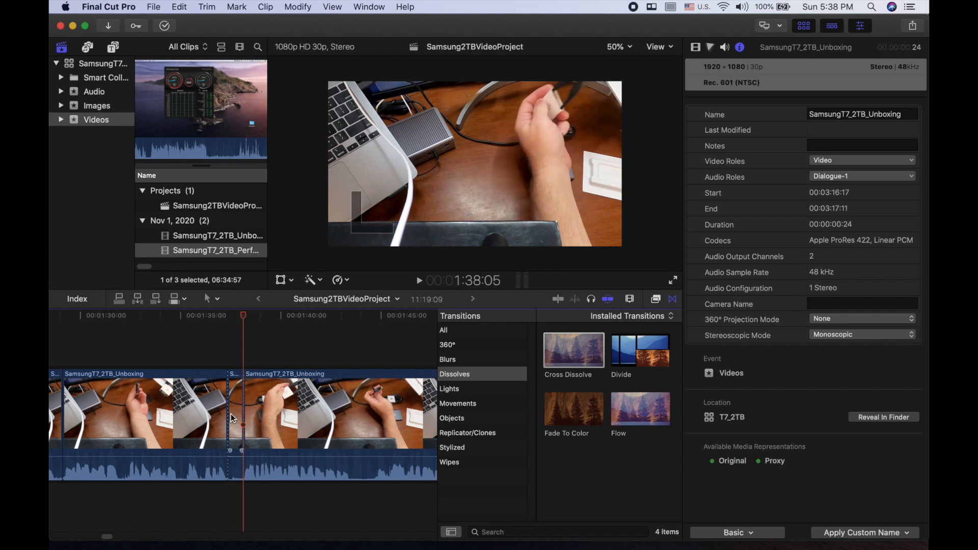
click(234, 419)
key(Delete)
Play on from the 1:37:11 cut and split the Unboxing clip at 1:42:18.
key(space)
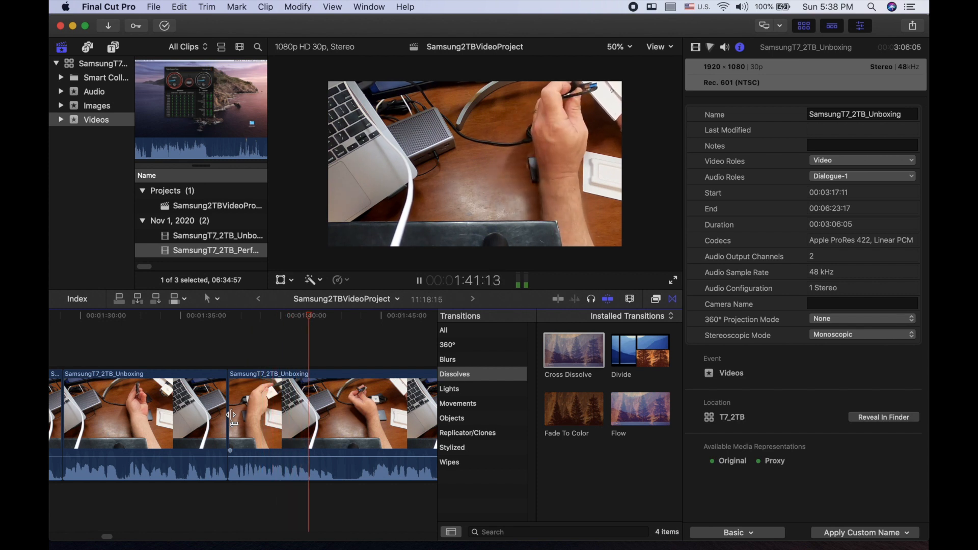
key(space)
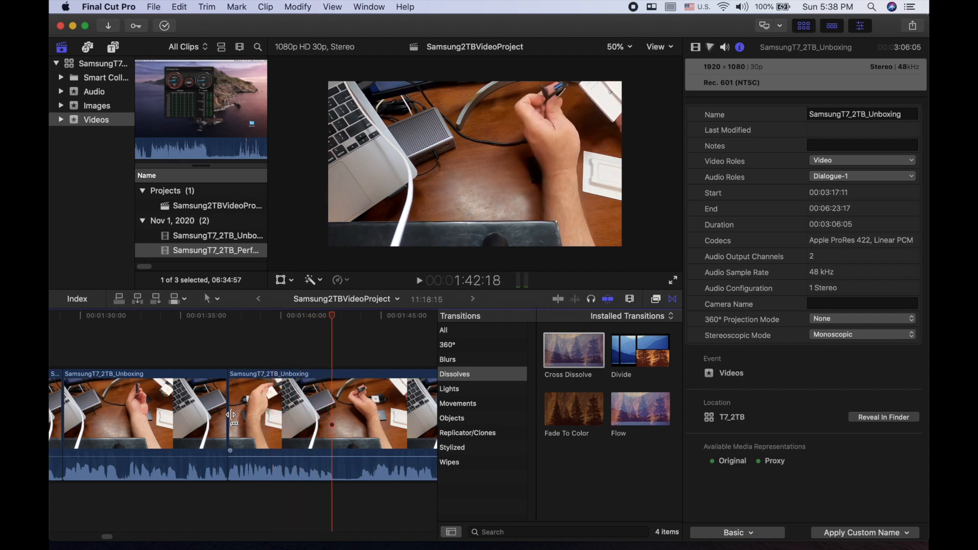
key(b)
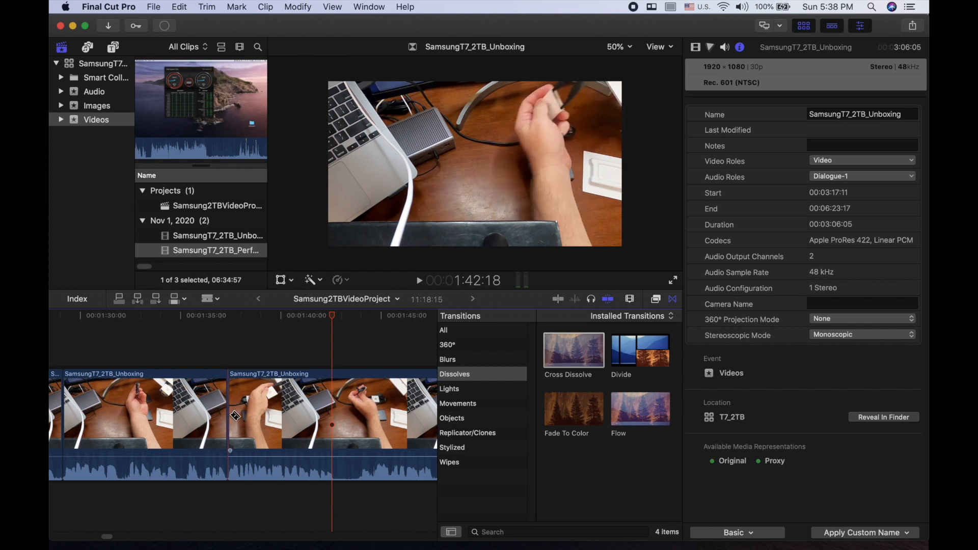
click(333, 427)
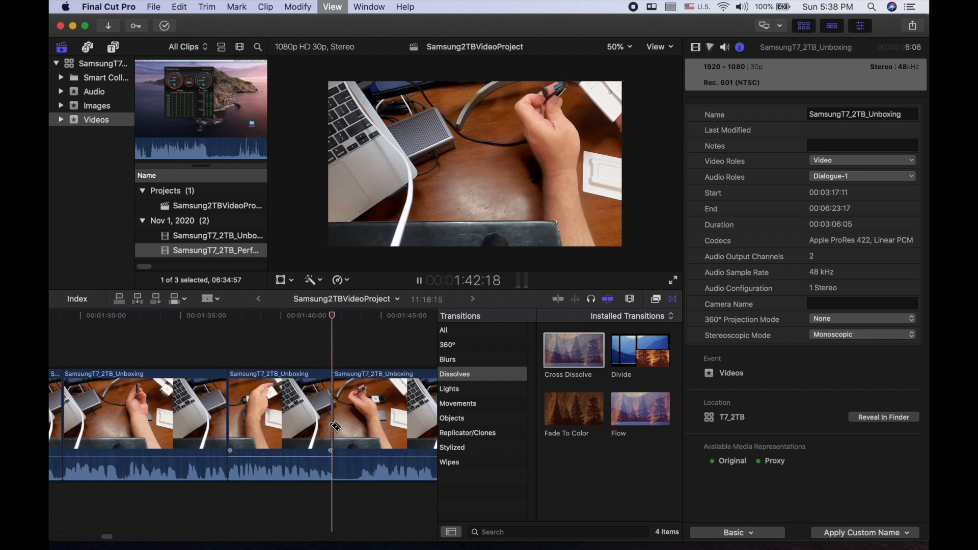
Split the Unboxing clip at 1:43:28 and delete the quiet segment back to 1:42:18.
key(space)
key(space)
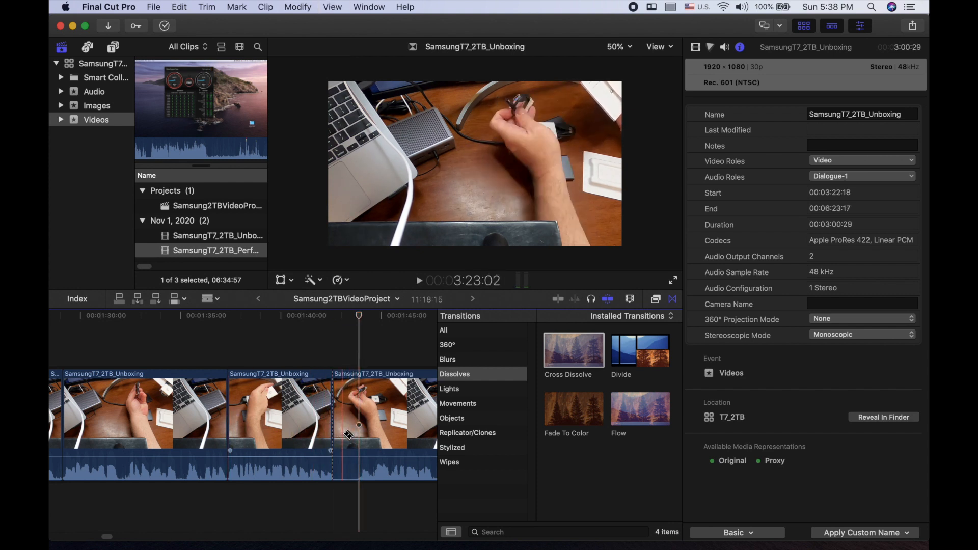
click(359, 424)
key(a)
click(355, 427)
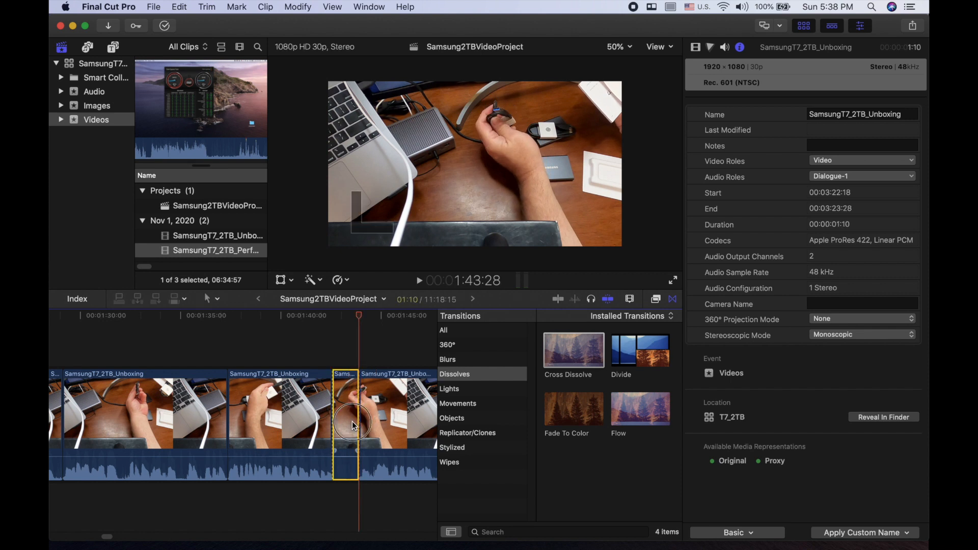
key(Delete)
click(356, 427)
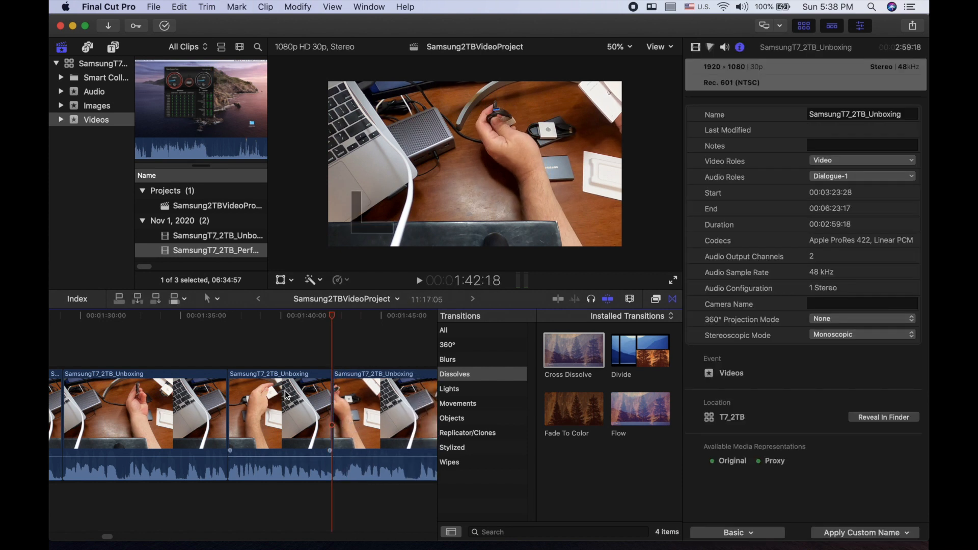
scroll(285, 390, right, 6)
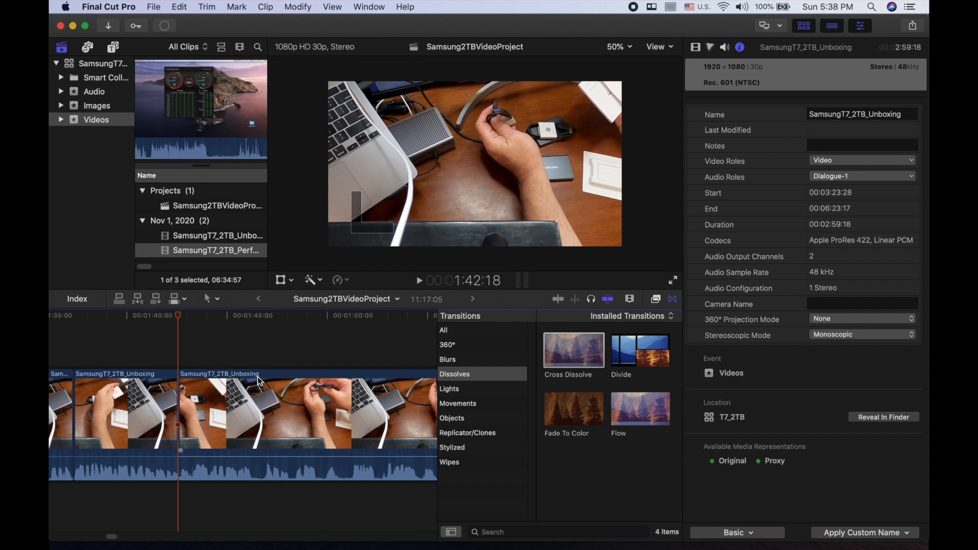
scroll(237, 400, left, 15)
scroll(237, 401, right, 5)
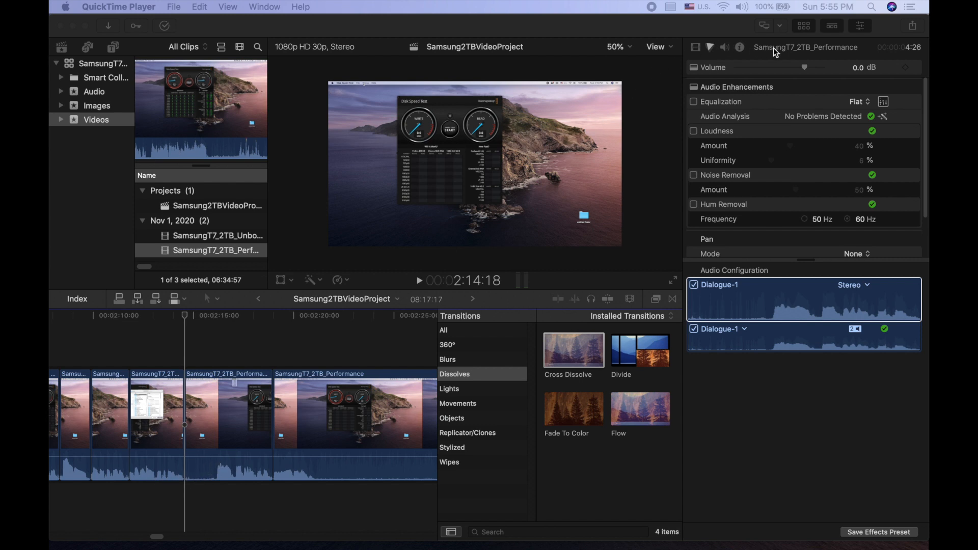
Review the video, color and audio settings and the equalization presets of the SamsungT7_2TB_Performance clip starting at 2:14:18.
click(201, 406)
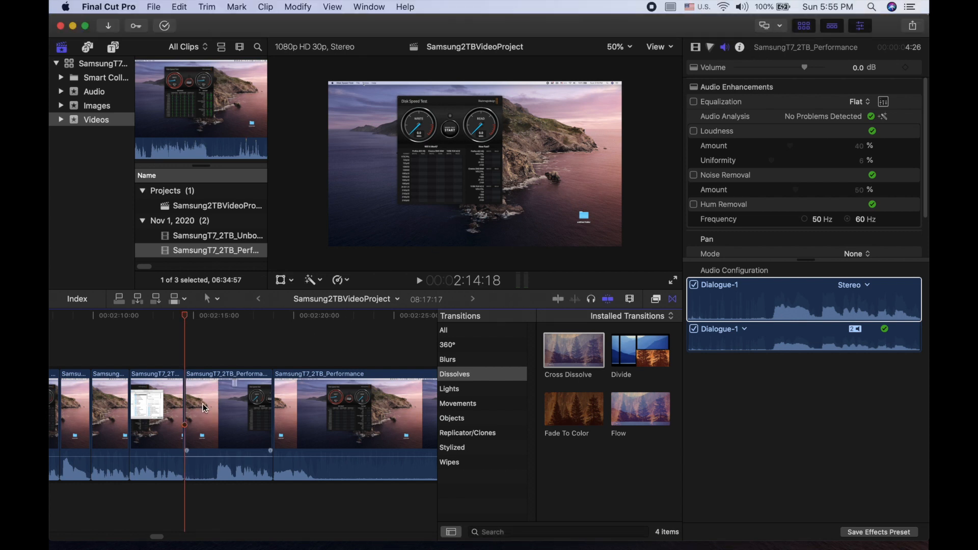
click(197, 402)
click(157, 405)
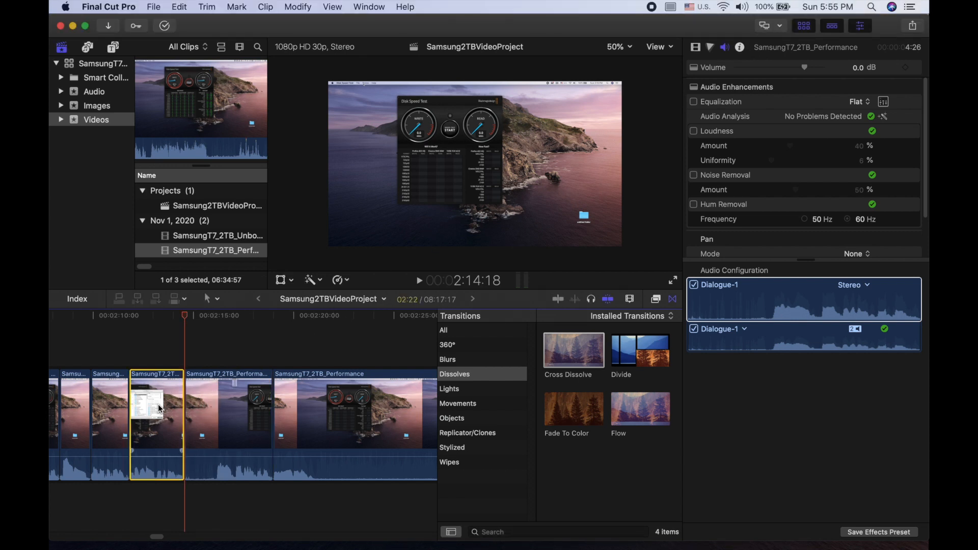
click(216, 395)
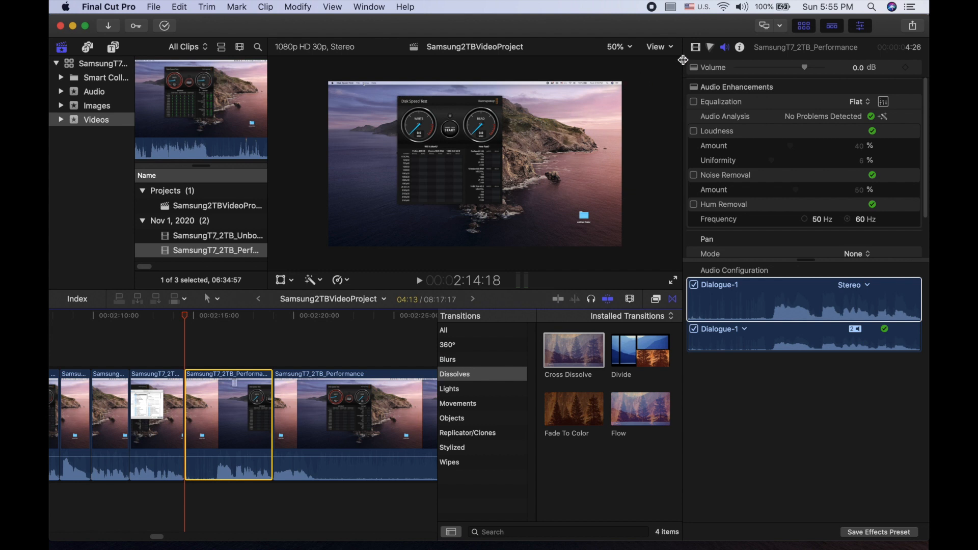
click(696, 48)
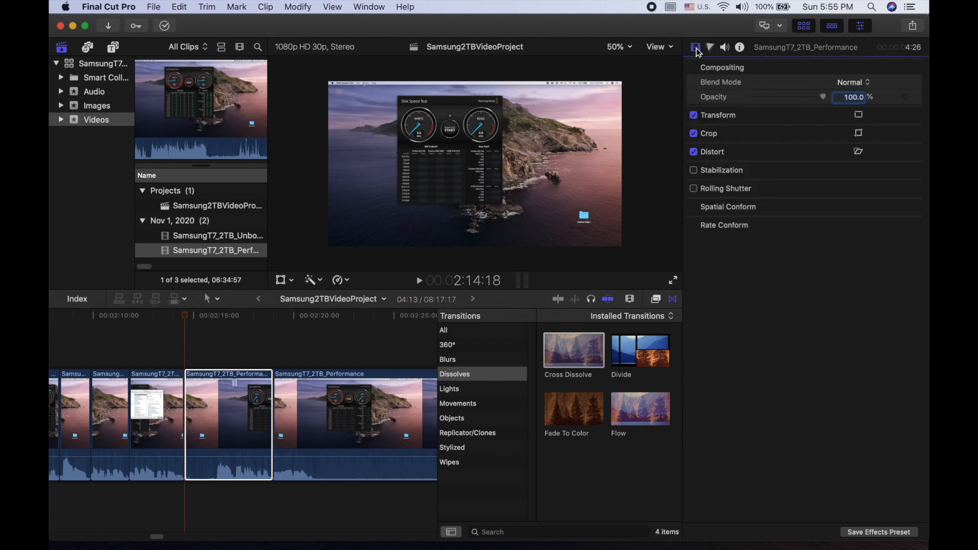
click(712, 48)
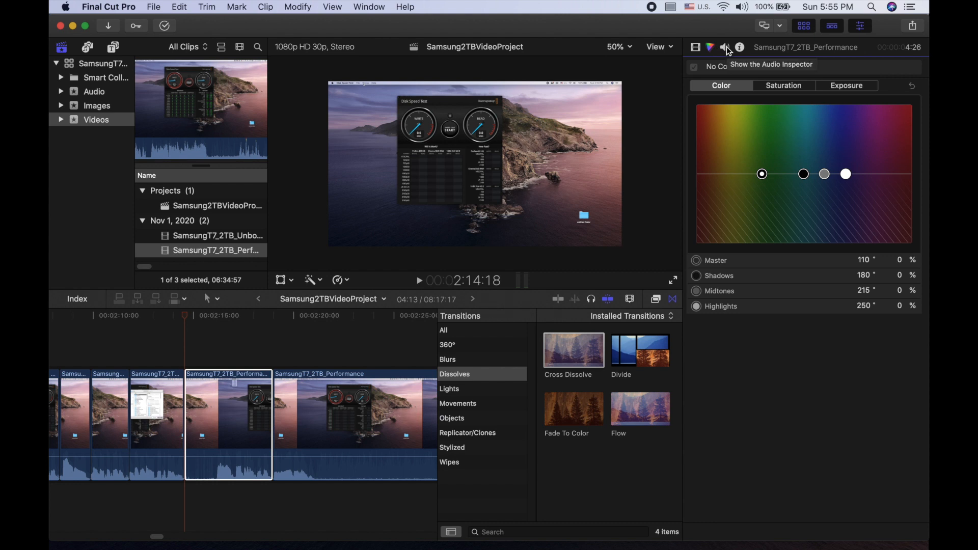
click(728, 51)
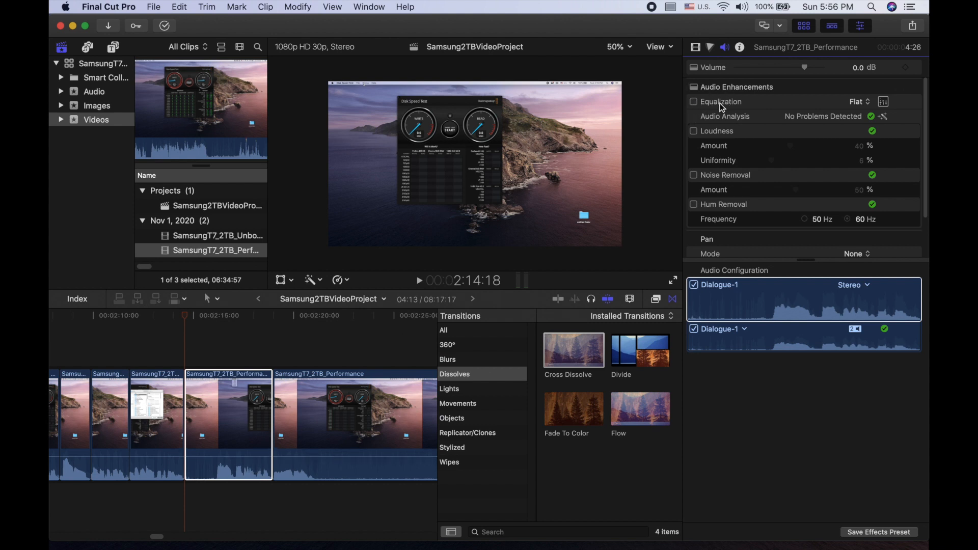
click(865, 104)
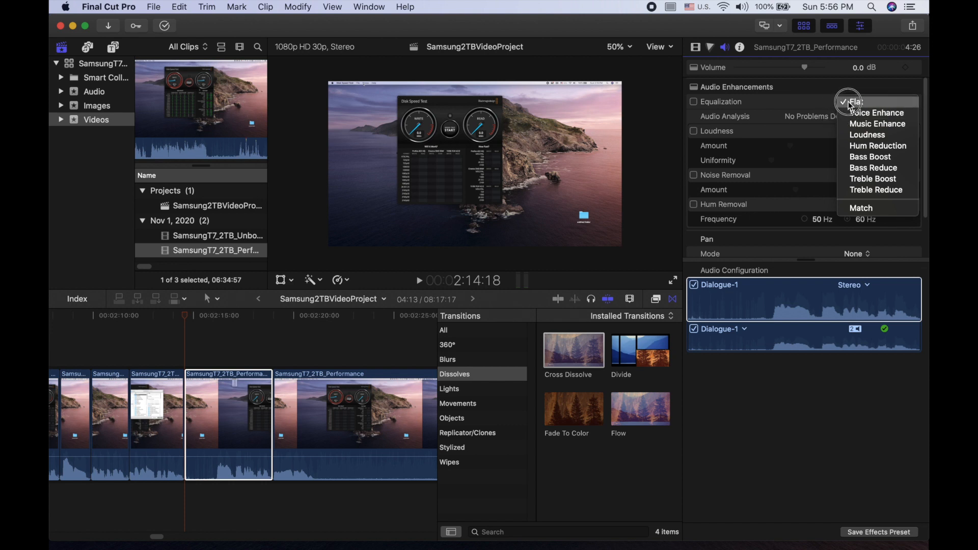
click(849, 104)
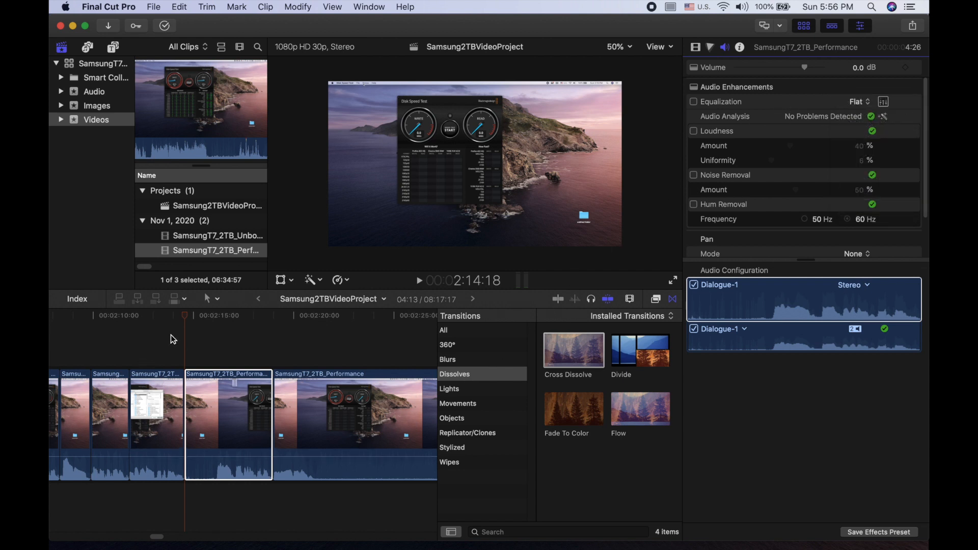
Play the timeline from the start of the Performance clip near 2:12 to hear its audio with flat equalization.
click(184, 344)
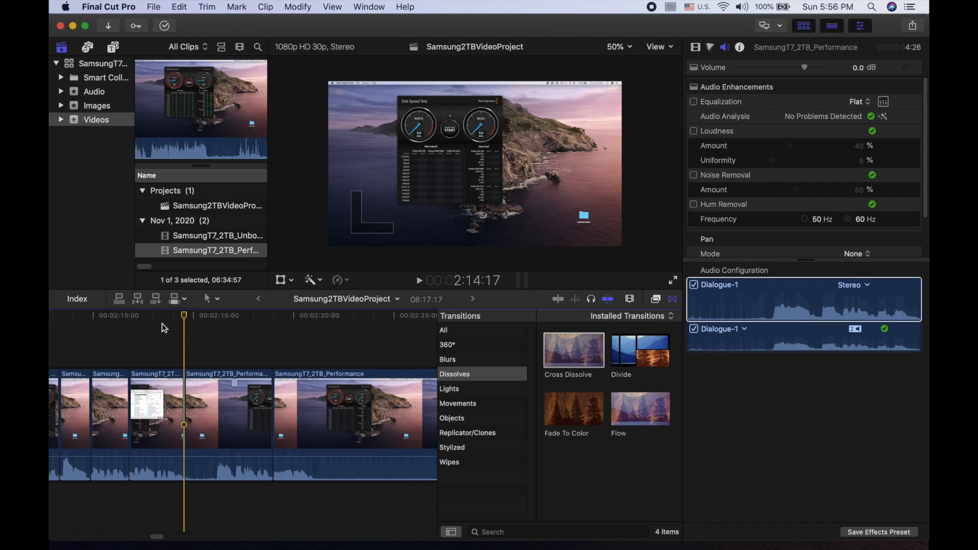
click(130, 342)
key(space)
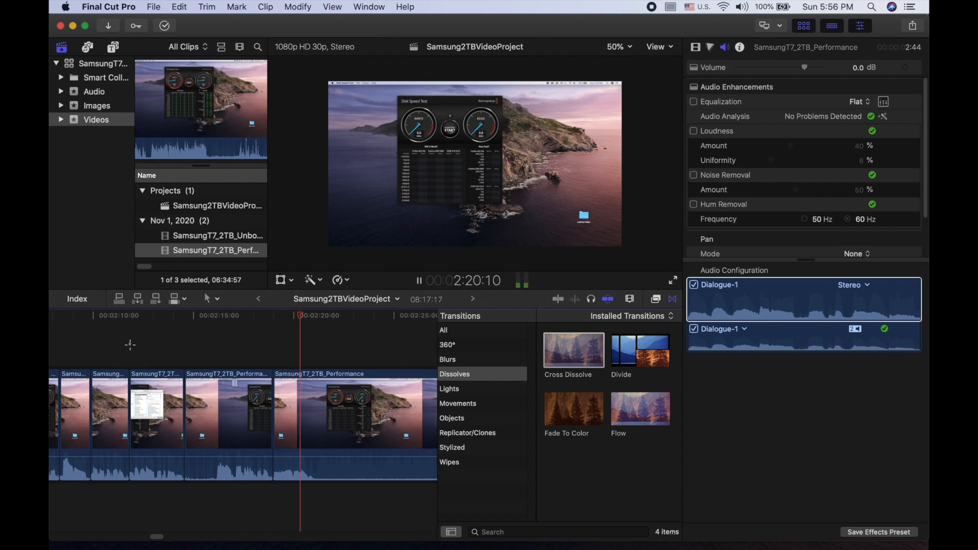
click(130, 344)
key(space)
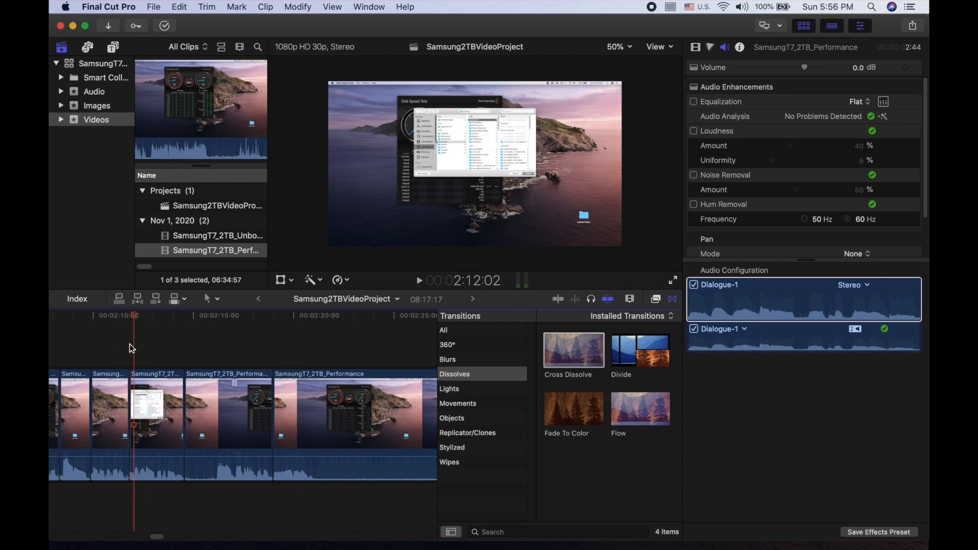
Apply the Voice Enhance equalization to the short Performance clip between about 2:12 and 2:14.
click(859, 103)
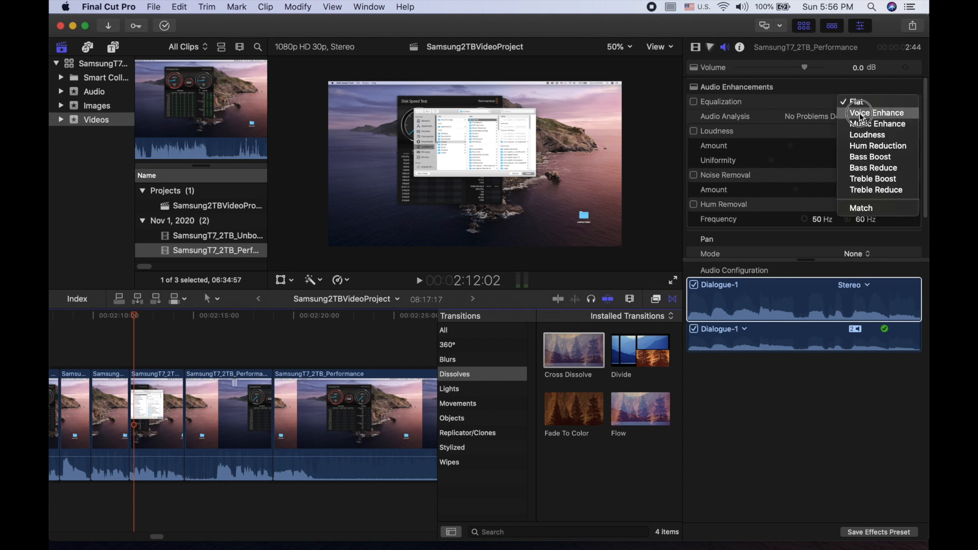
click(812, 101)
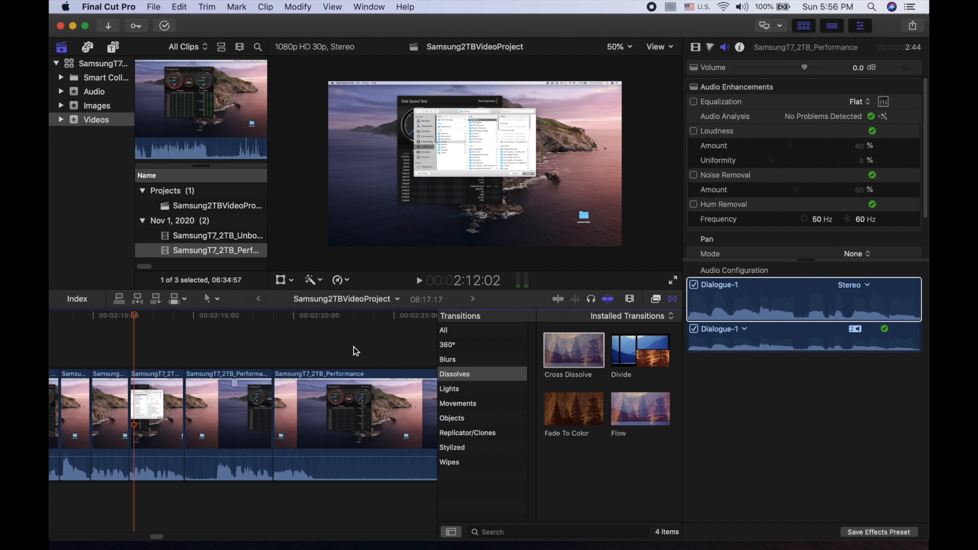
click(157, 398)
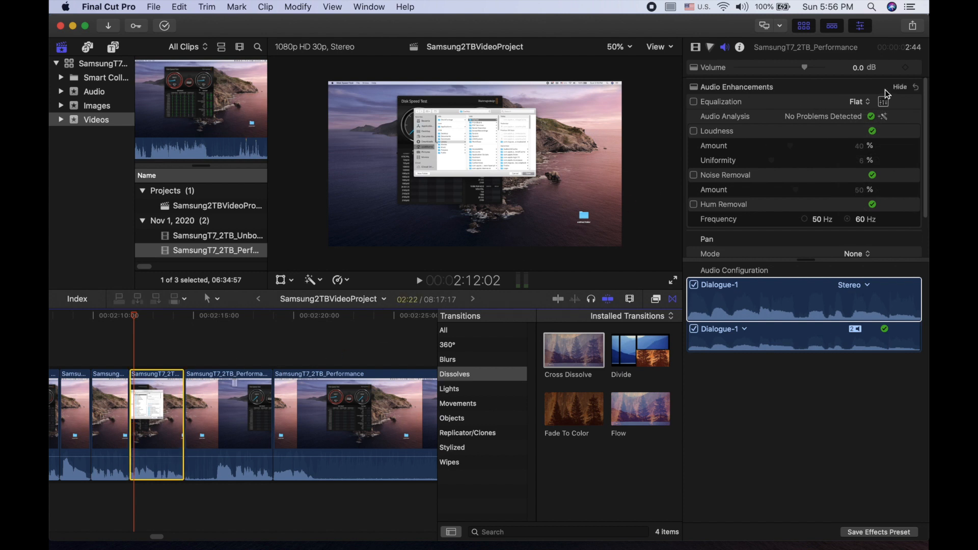
click(862, 103)
click(869, 114)
Apply the Voice Enhance equalization to the Performance clip starting at 2:14:18 and to the long Performance clip following it.
click(206, 418)
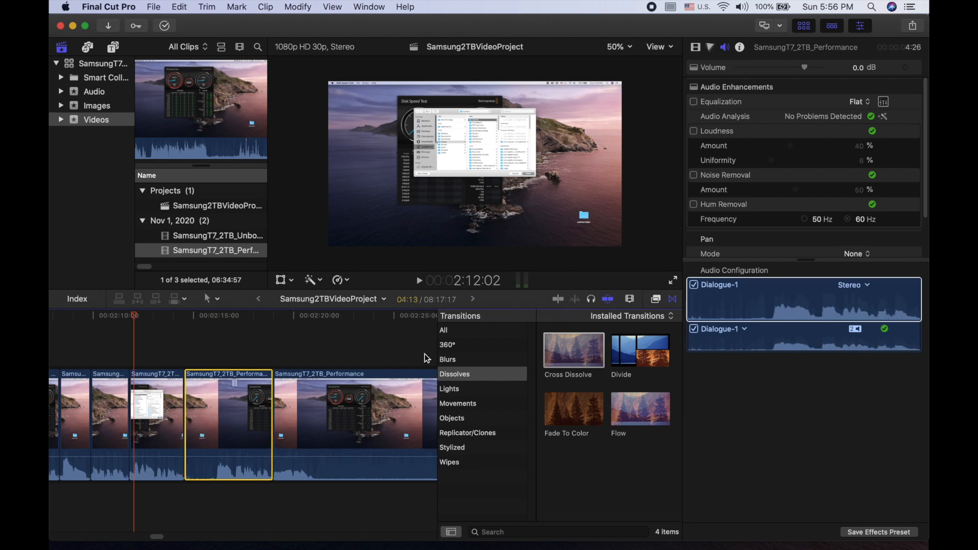
click(856, 102)
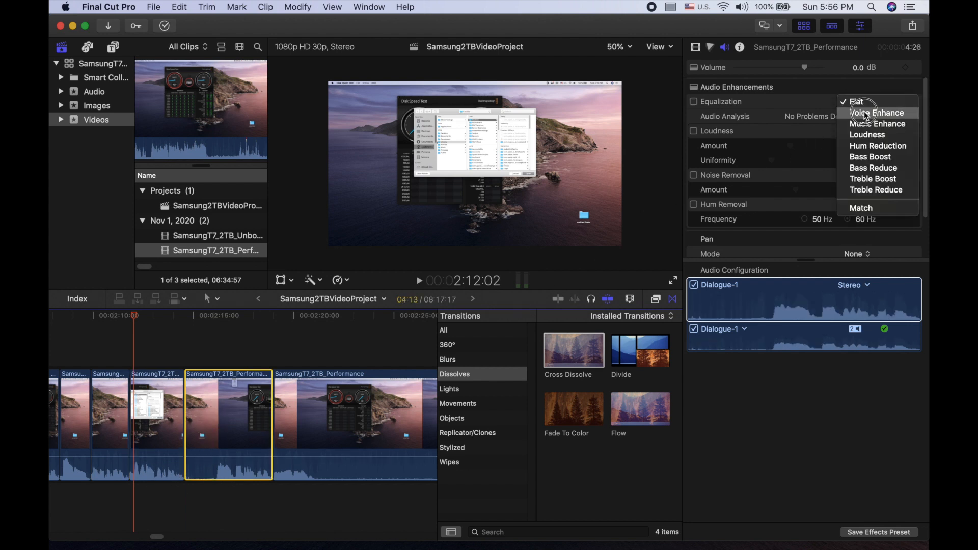
click(876, 113)
click(298, 461)
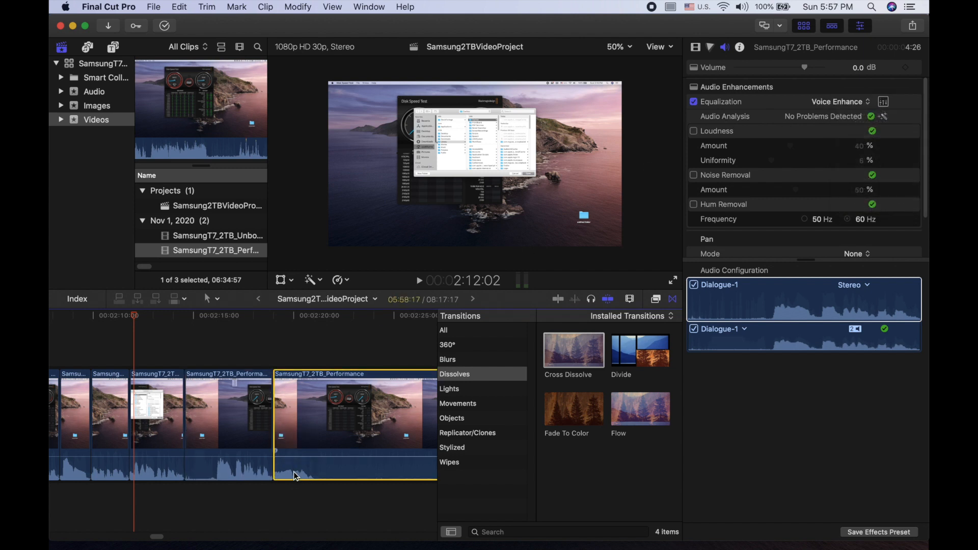
click(861, 104)
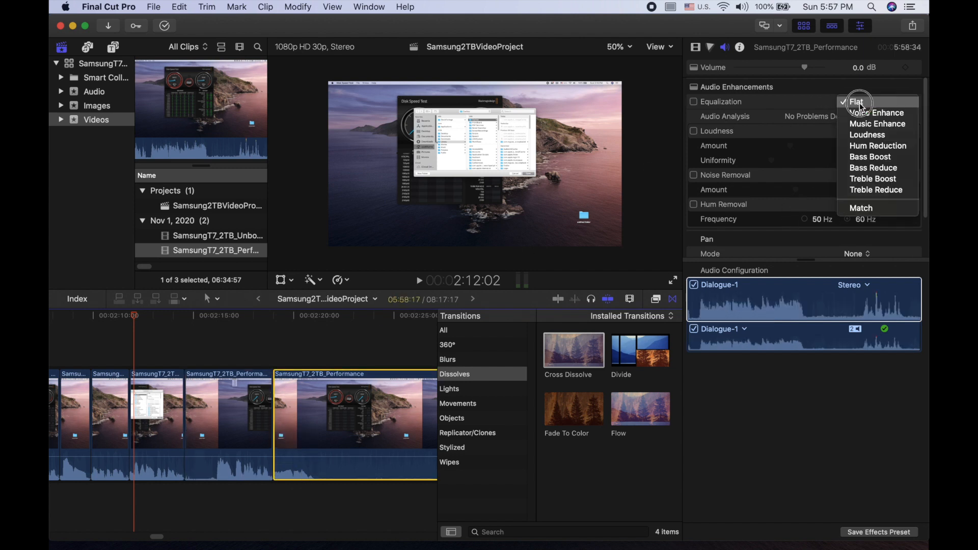
click(866, 113)
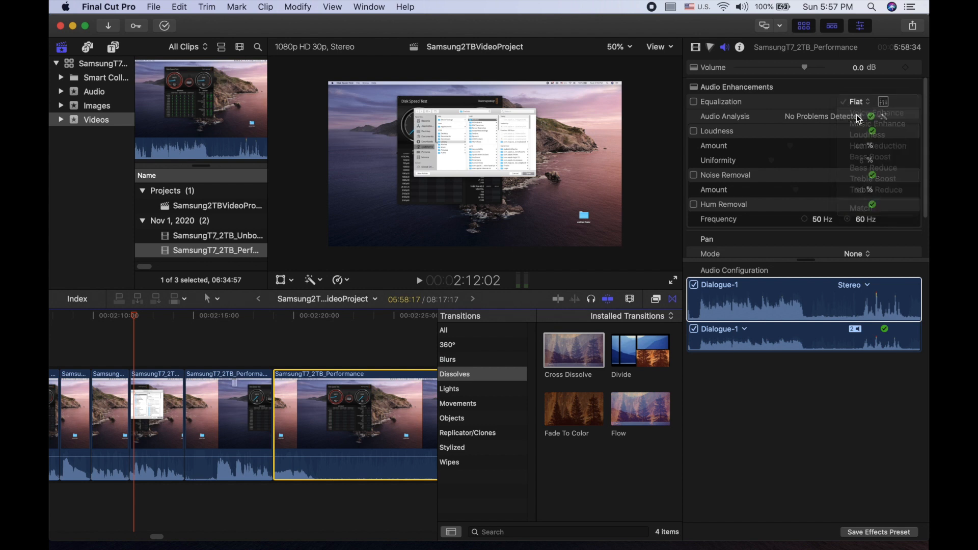
Play the timeline from 2:11:25 to hear the voice-enhanced clips, continuing into the long clip.
click(133, 357)
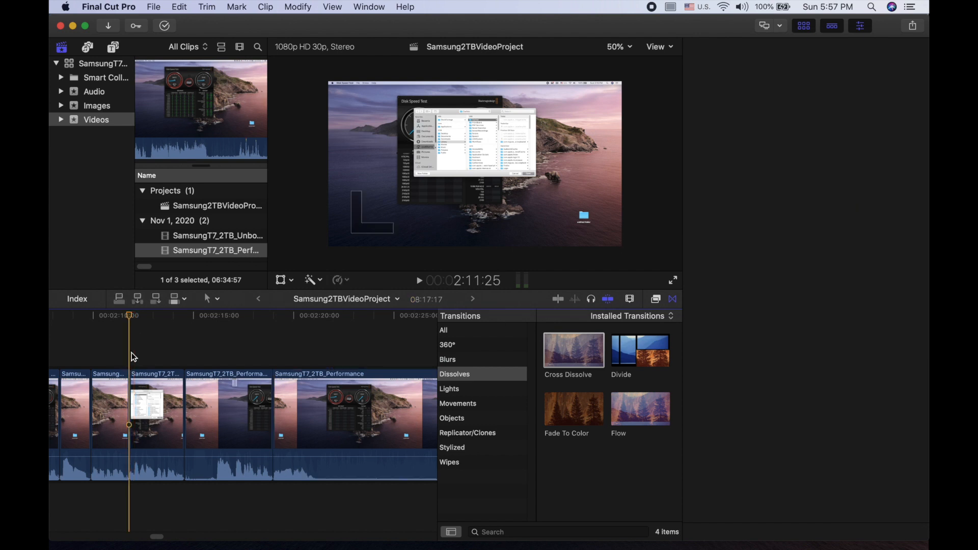
key(space)
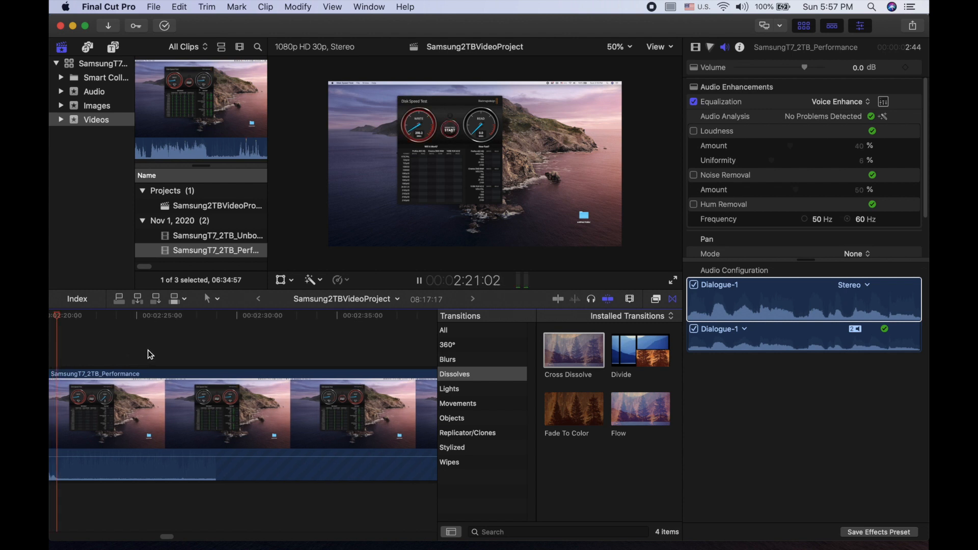
key(space)
key(space)
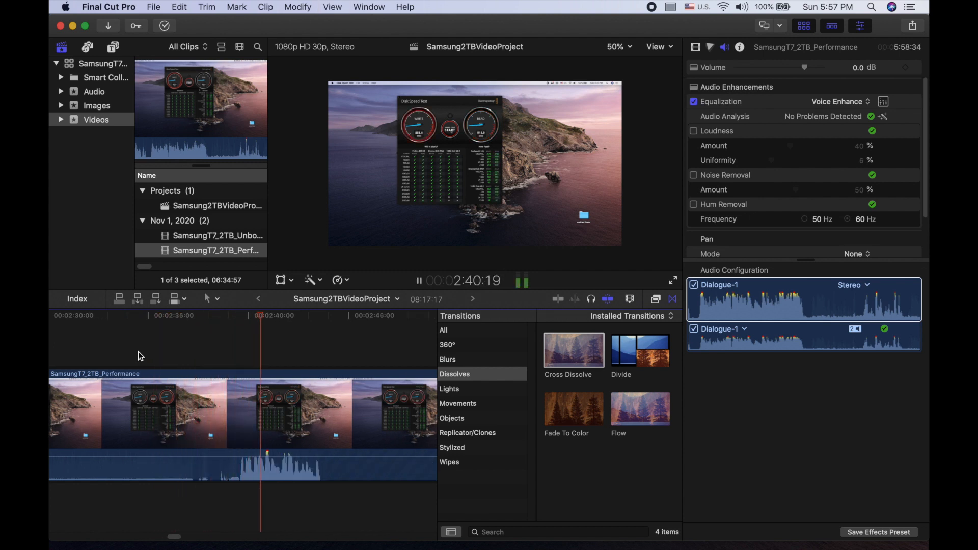
Split the long Performance clip at 2:39:17 and 2:38:13 and delete the short quiet segment between the cuts.
click(178, 351)
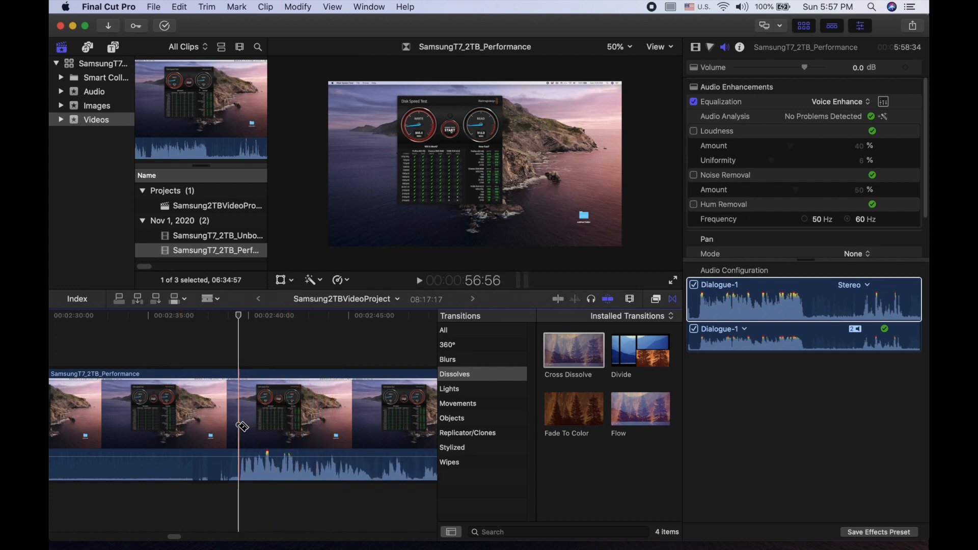
click(238, 425)
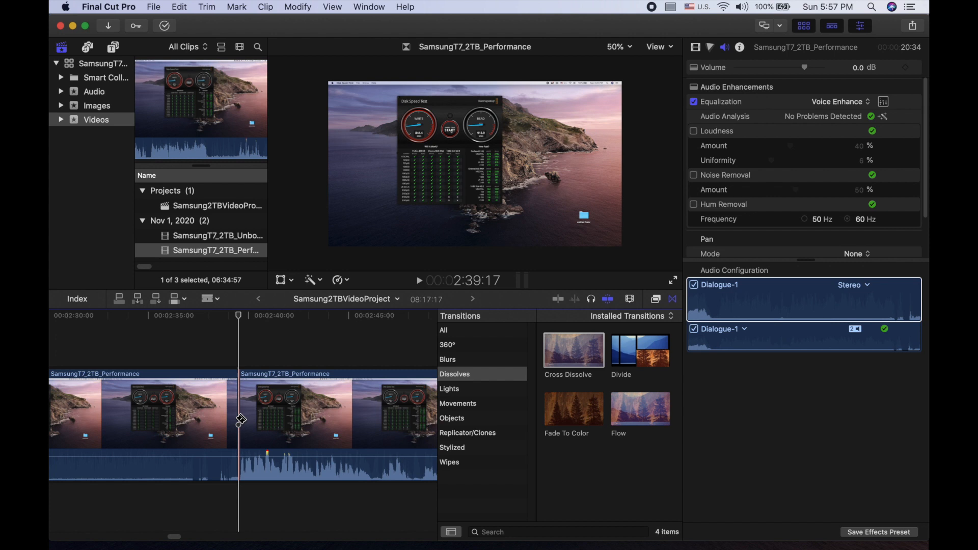
click(222, 380)
key(a)
click(225, 391)
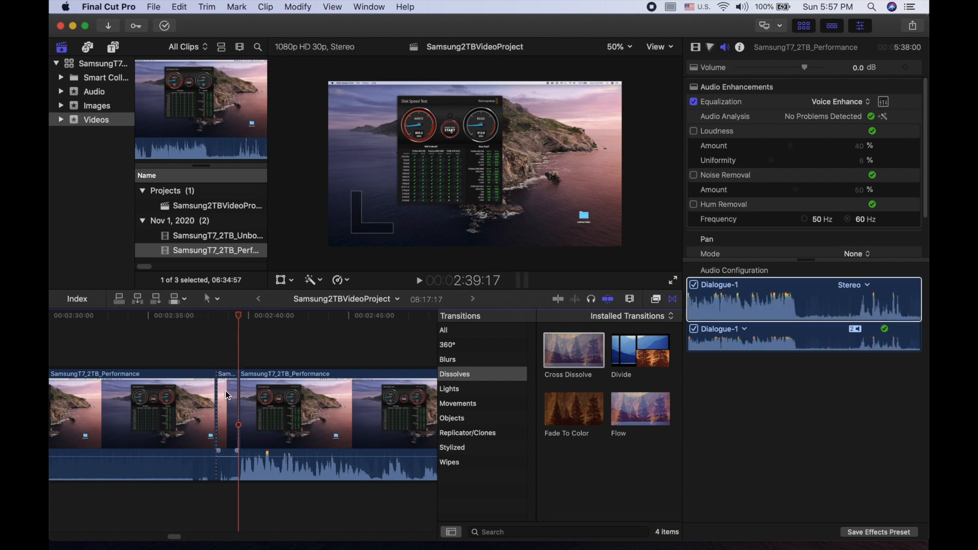
key(Delete)
click(227, 389)
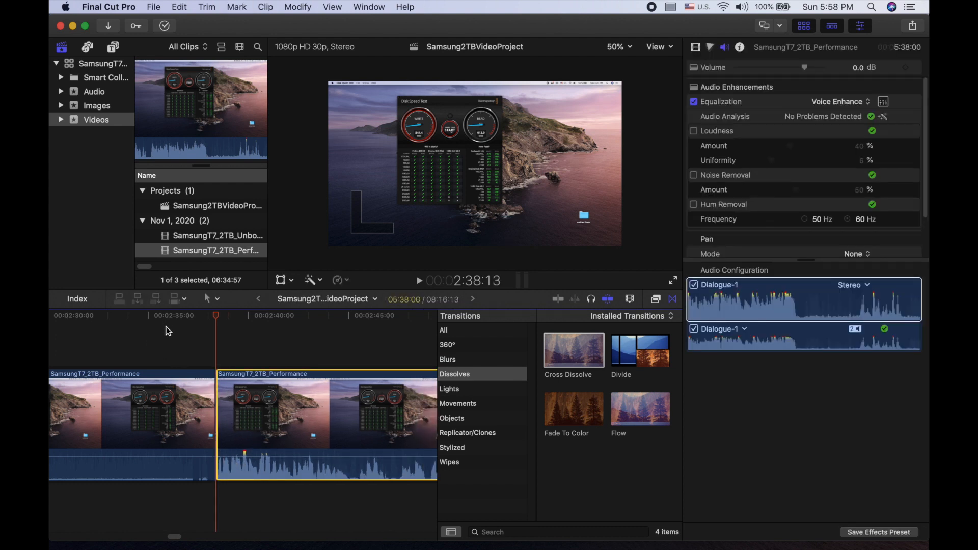
Play across the new edit point at 2:38:13 to check the join, stopping near 2:45.
click(187, 336)
key(space)
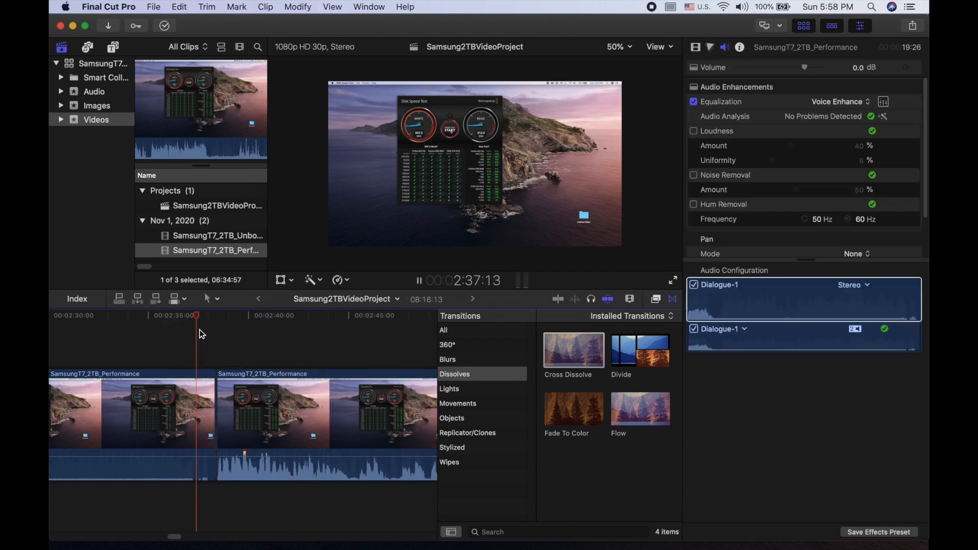
scroll(203, 335, right, 3)
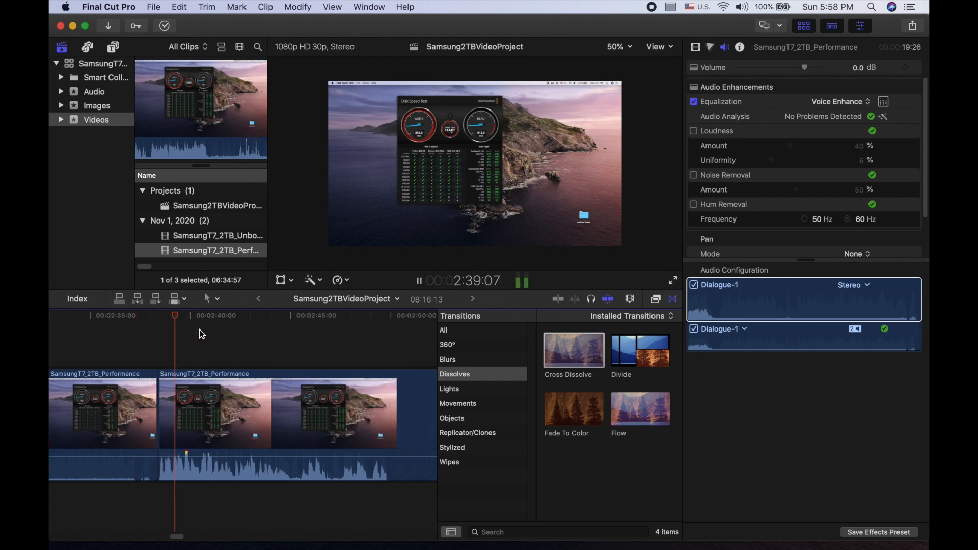
scroll(202, 334, right, 3)
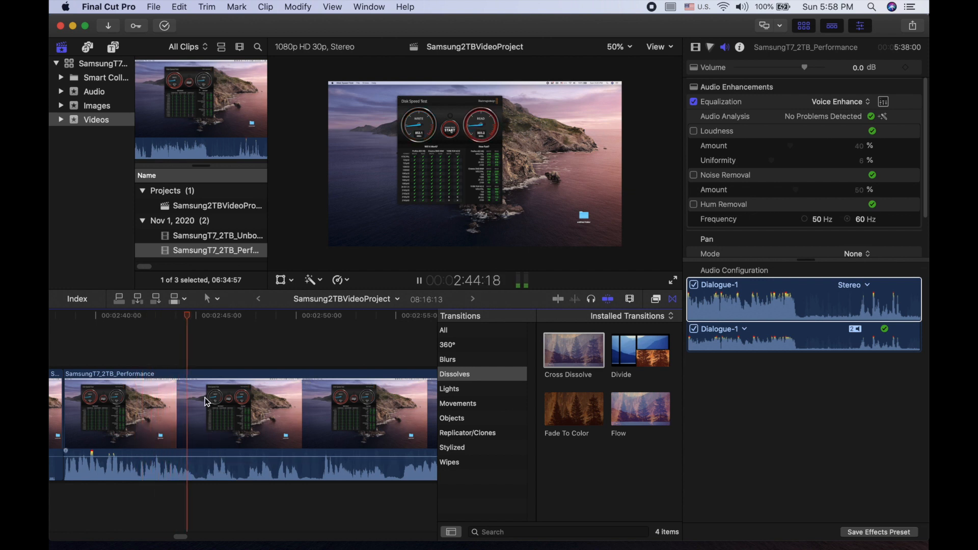
key(space)
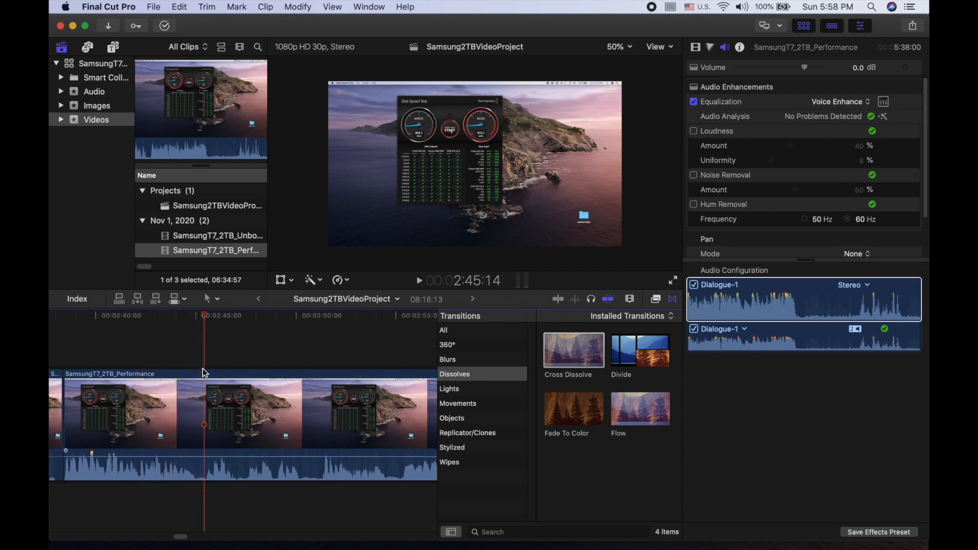
Split the long Performance clip at 2:45:17 and 2:45:01 and delete the short quiet segment between the cuts.
key(Right)
key(Right)
key(Right)
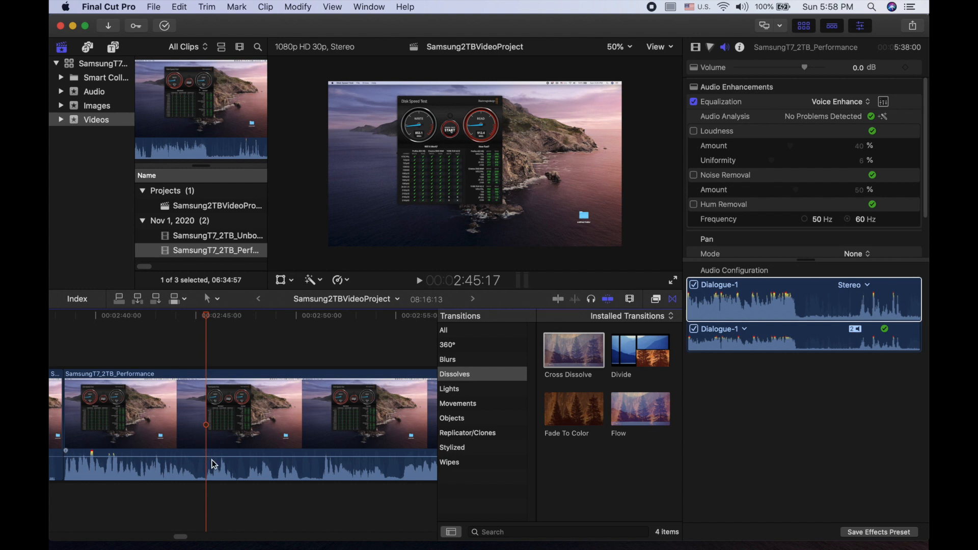
key(b)
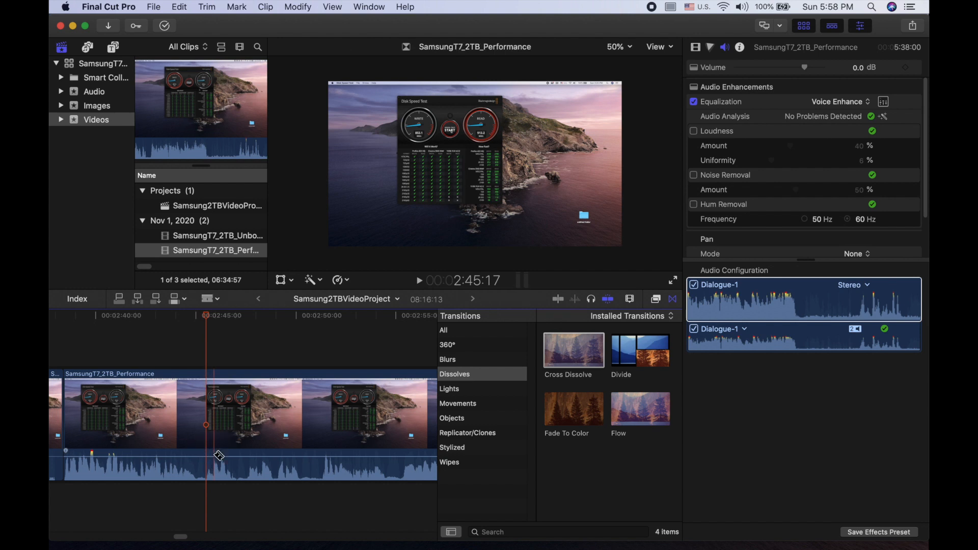
click(207, 427)
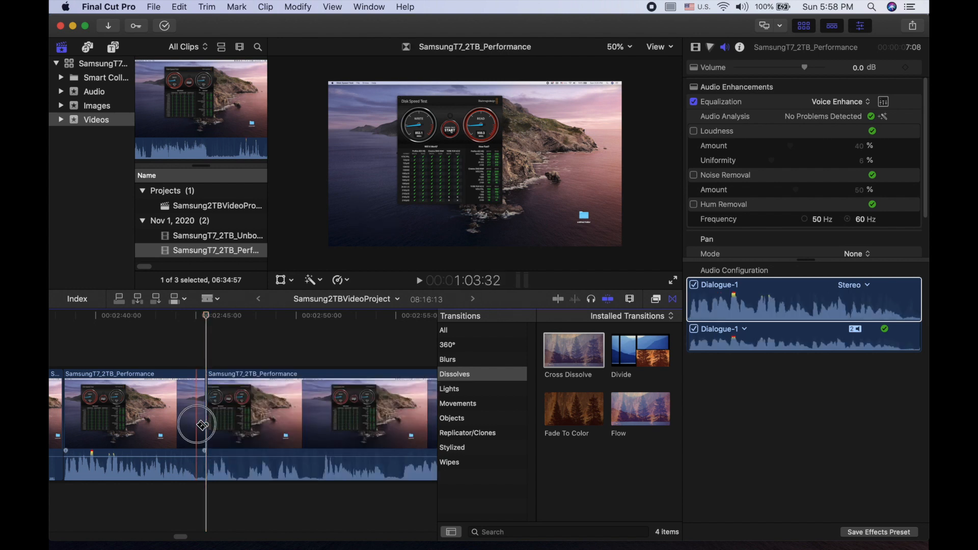
click(198, 425)
key(a)
click(203, 423)
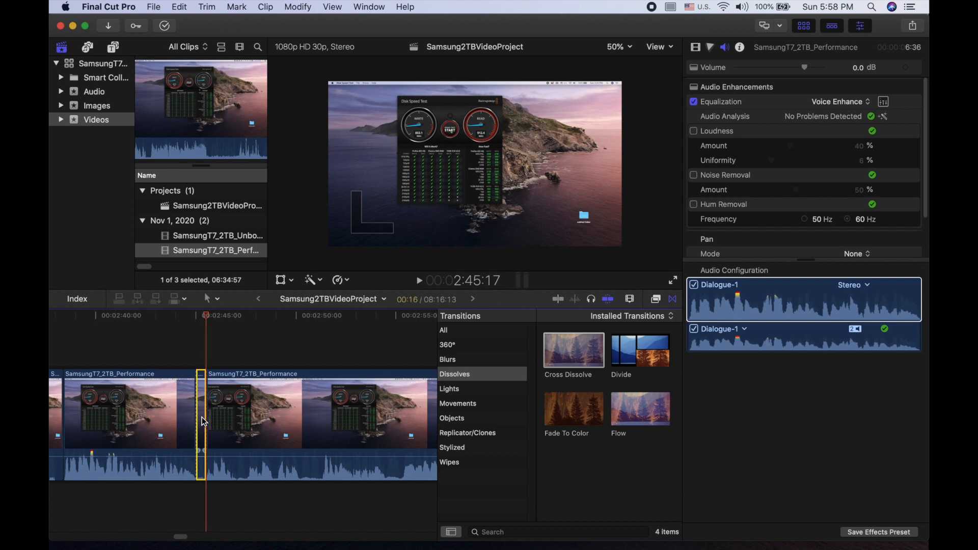
key(Delete)
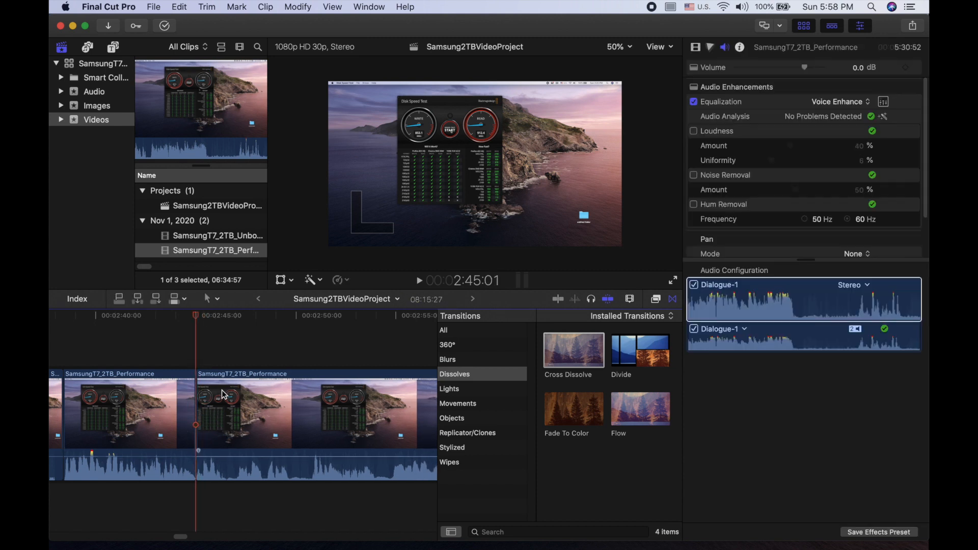
Play the timeline from 2:44:09 across the edit point at 2:45:01 to check the join.
click(181, 355)
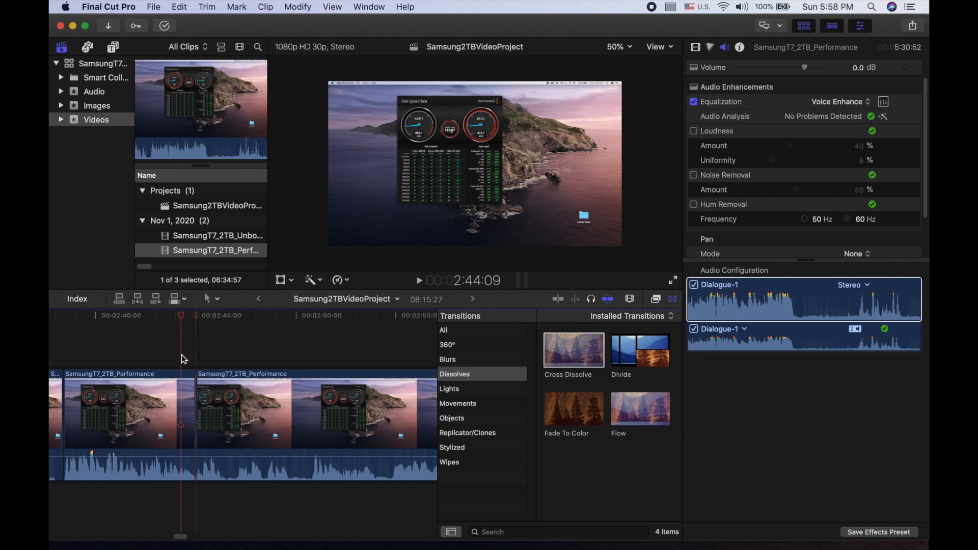
key(space)
key(space)
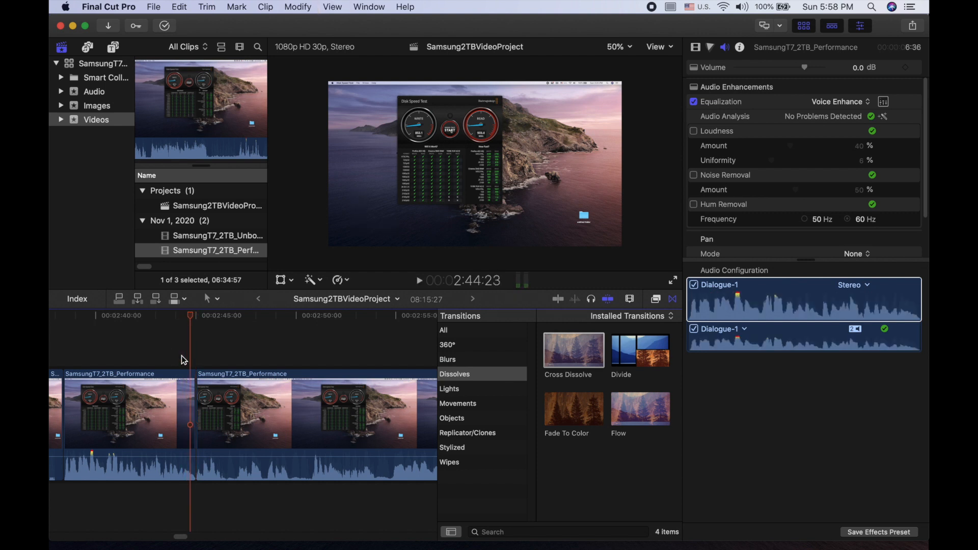
key(space)
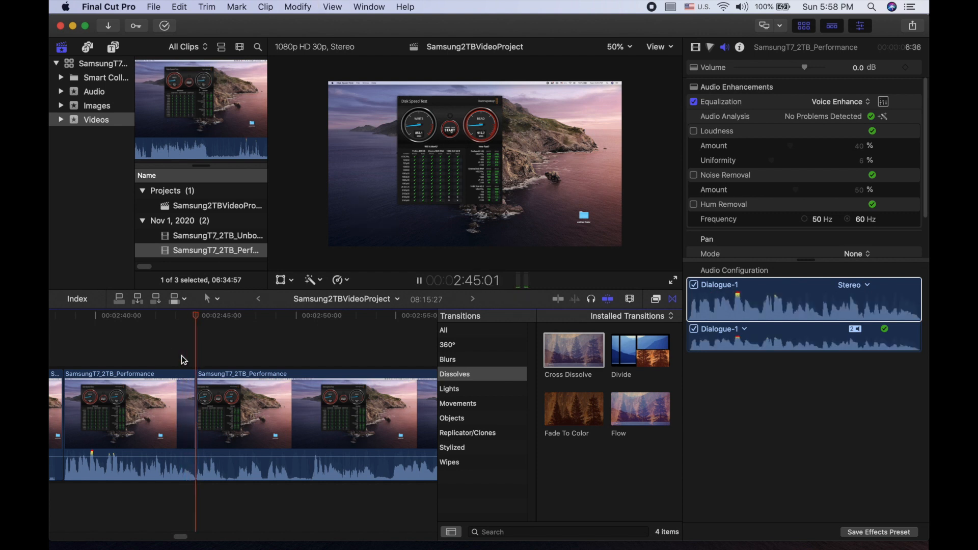
key(space)
Split the long Performance clip at 2:46:15 and 2:47:02 and delete the short quiet segment between the cuts.
key(b)
click(226, 427)
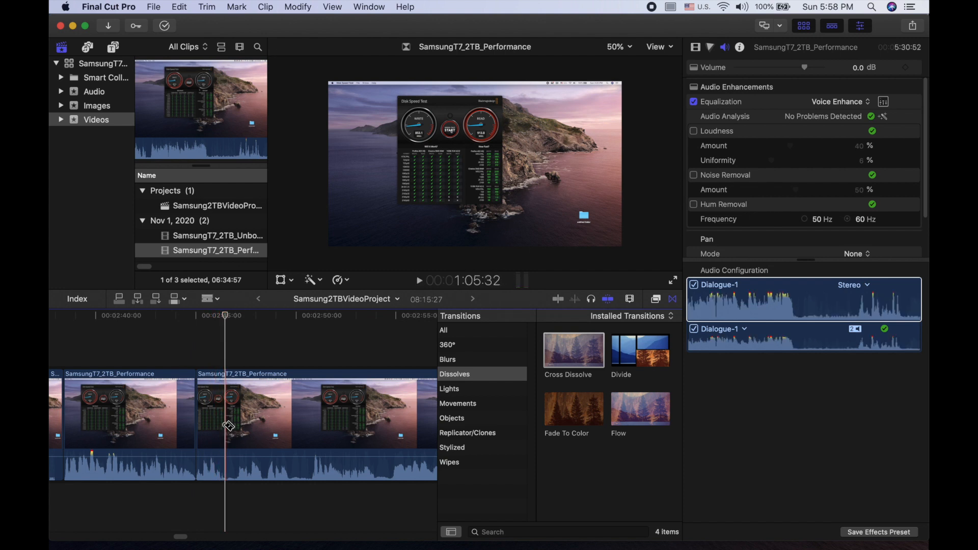
key(space)
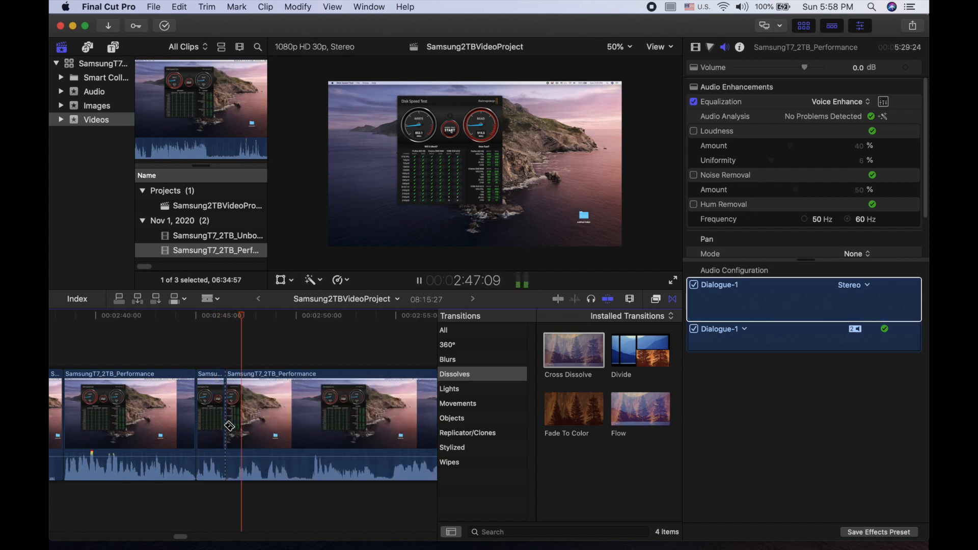
key(space)
click(235, 346)
key(space)
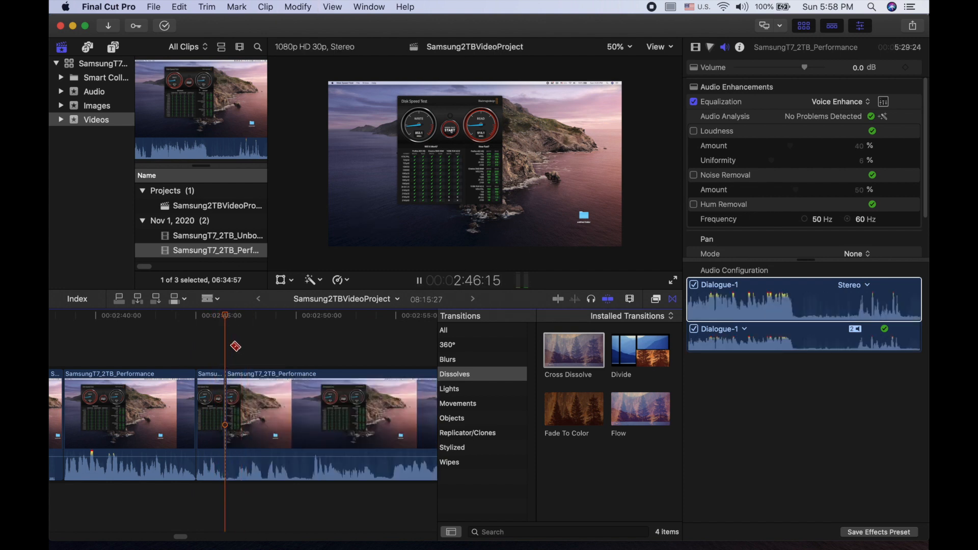
key(space)
key(Left)
key(Left)
key(Left)
key(Left)
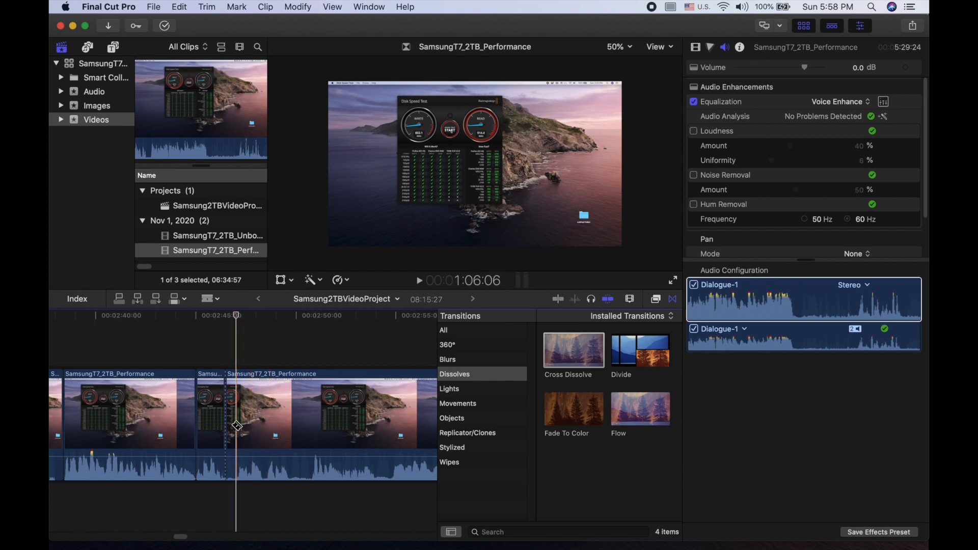
key(super+b)
click(233, 426)
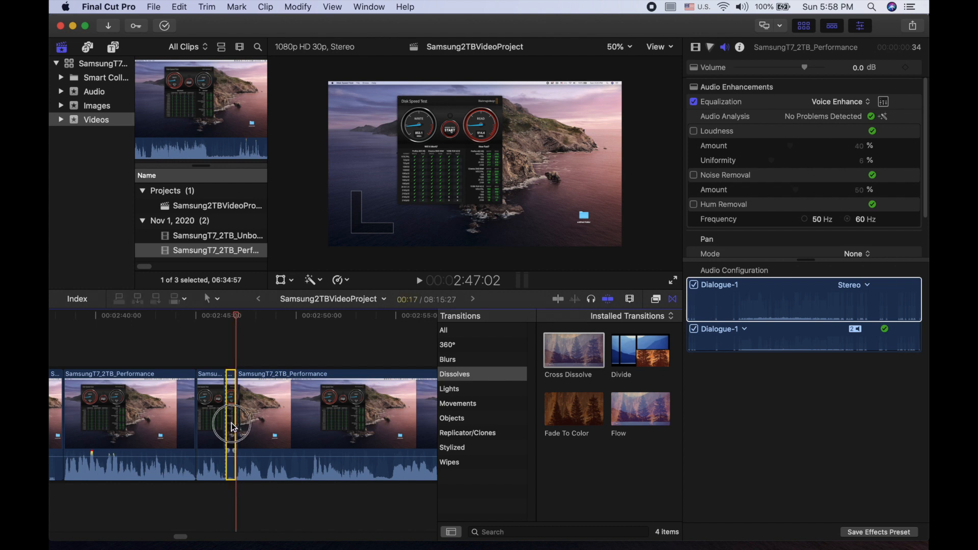
key(Delete)
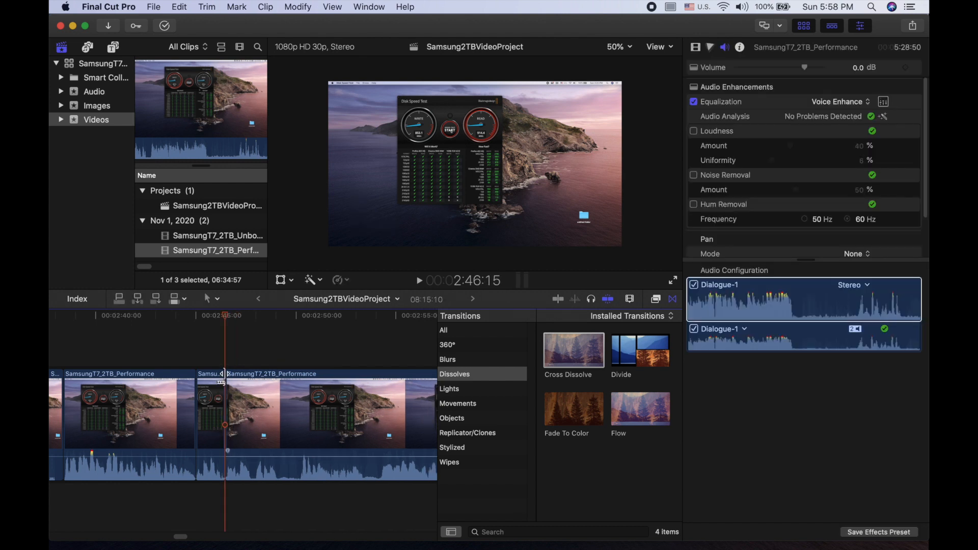
Play on from 2:46:15, split the long Performance clip at 2:49:03 and 2:50:06, and delete the quiet segment between the cuts.
key(space)
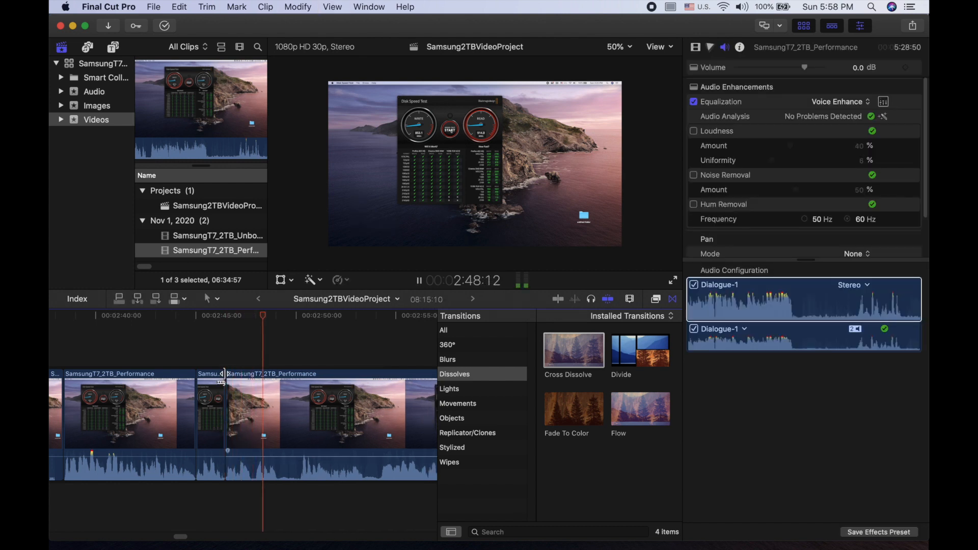
key(space)
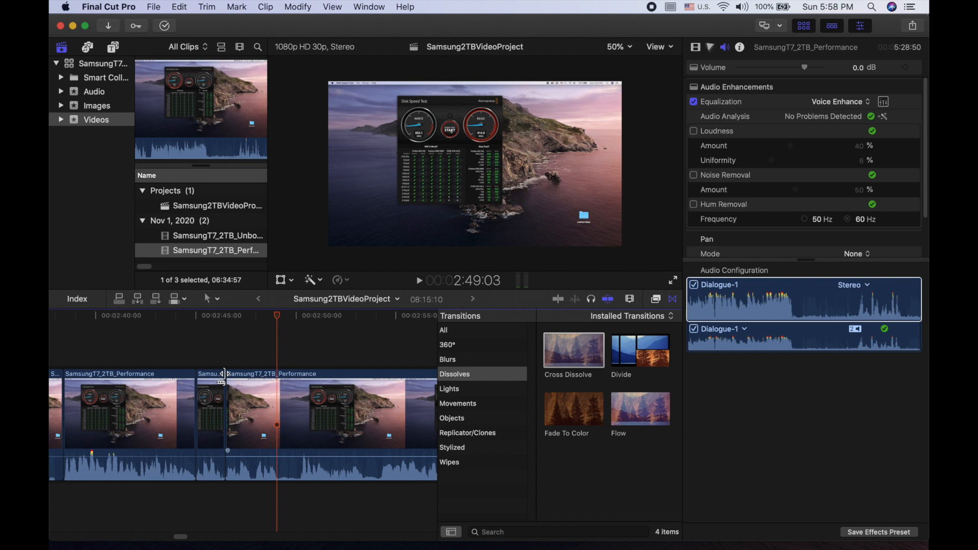
key(b)
click(278, 427)
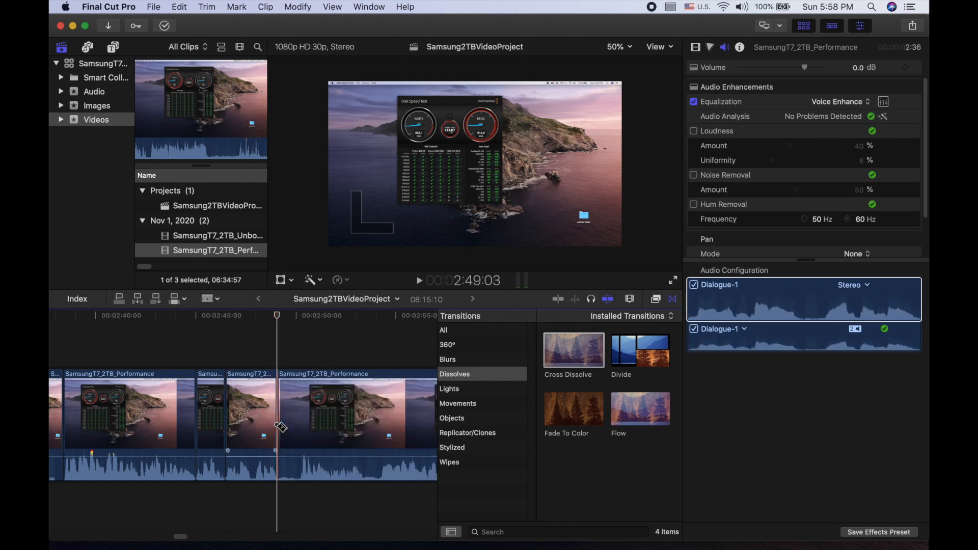
key(space)
key(space)
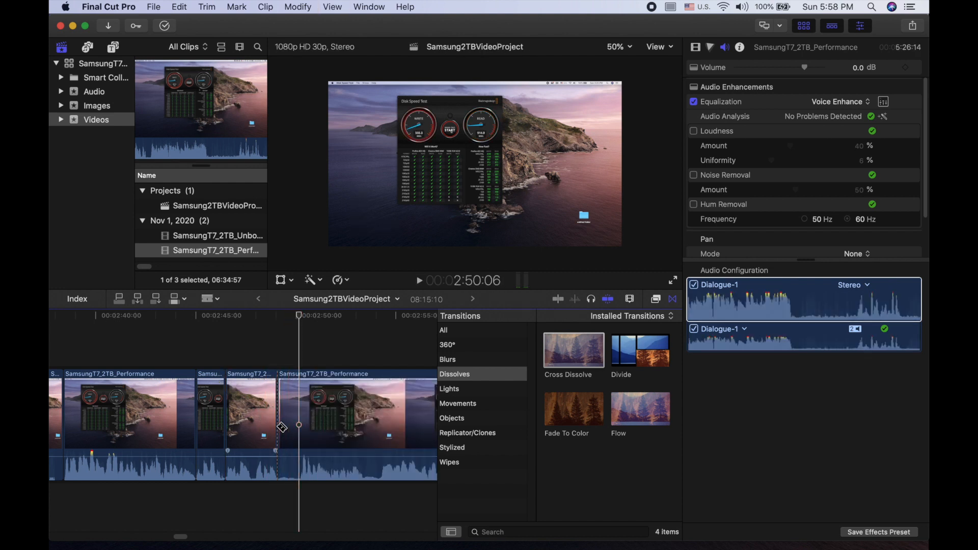
click(300, 426)
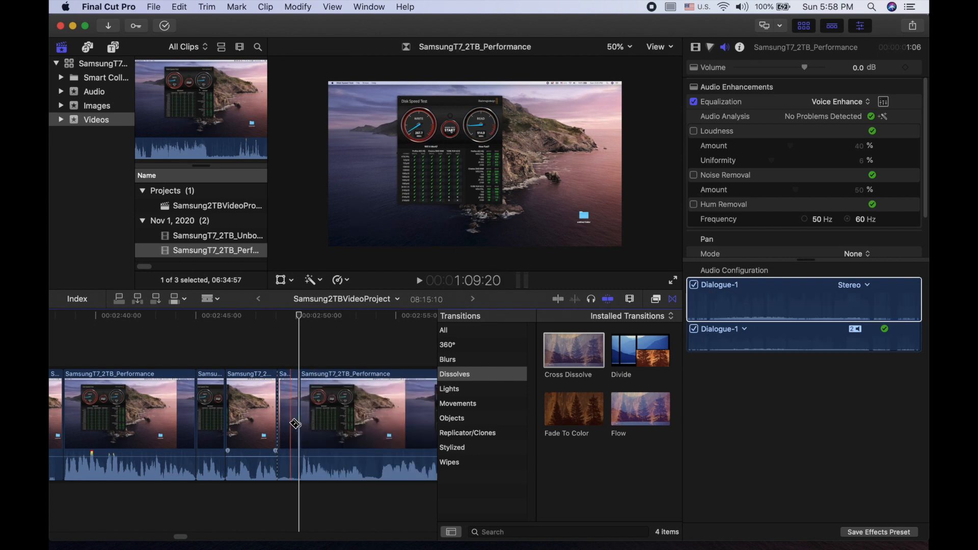
key(a)
click(286, 422)
key(Delete)
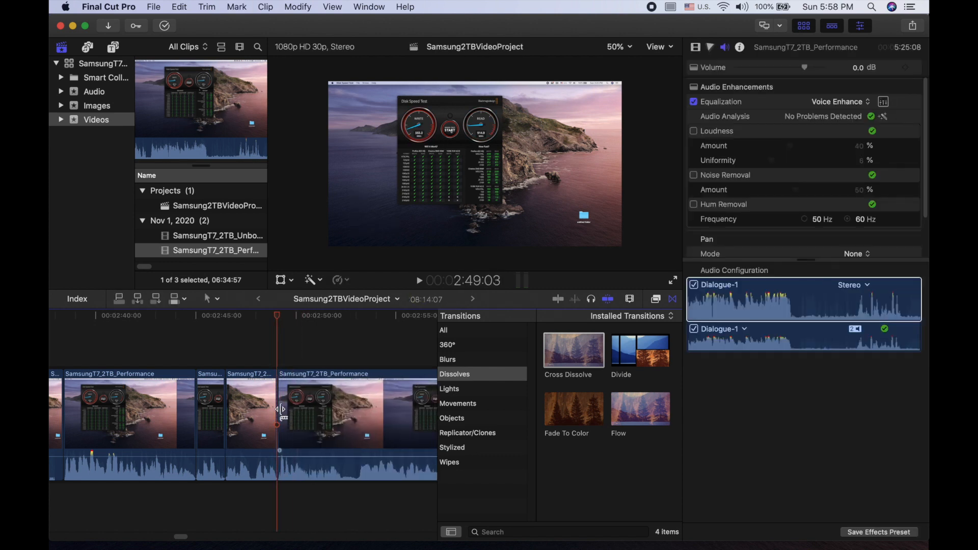
Play on from 2:49:03, split the long Performance clip at 2:52:08 and 2:53:05, and delete the quiet segment between the cuts.
key(space)
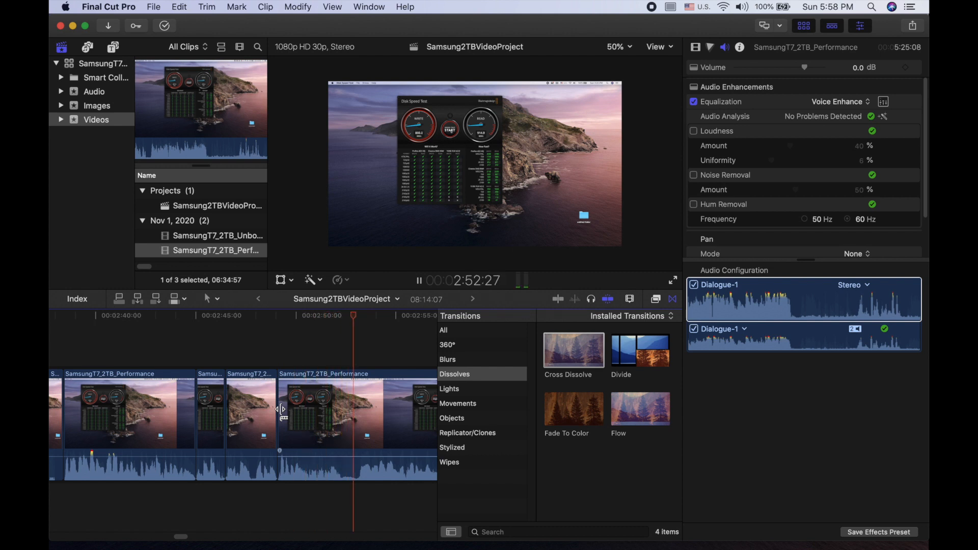
key(space)
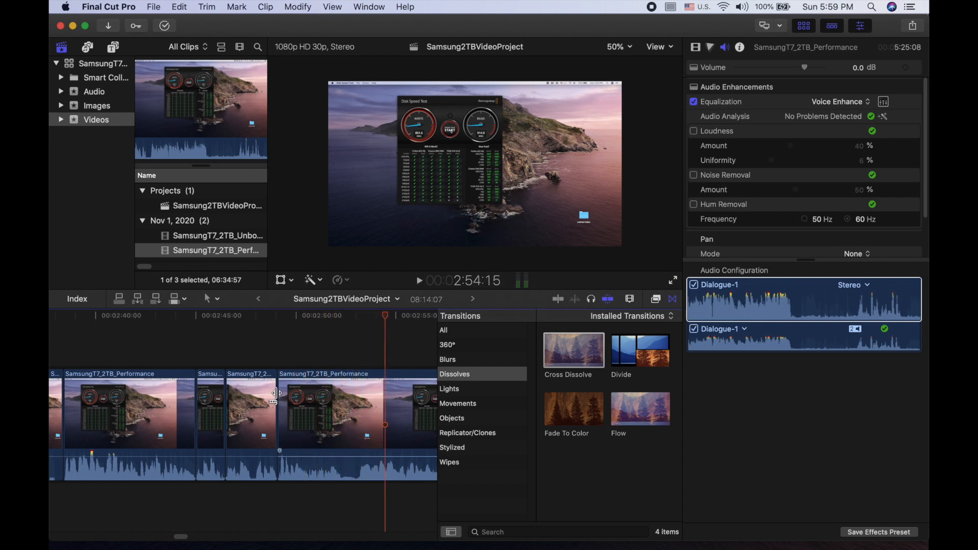
click(341, 352)
key(b)
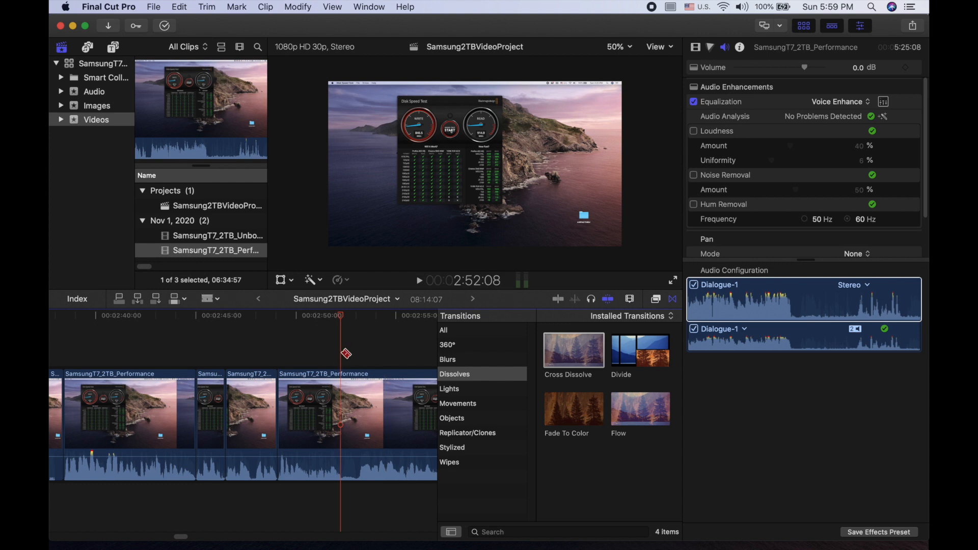
click(341, 425)
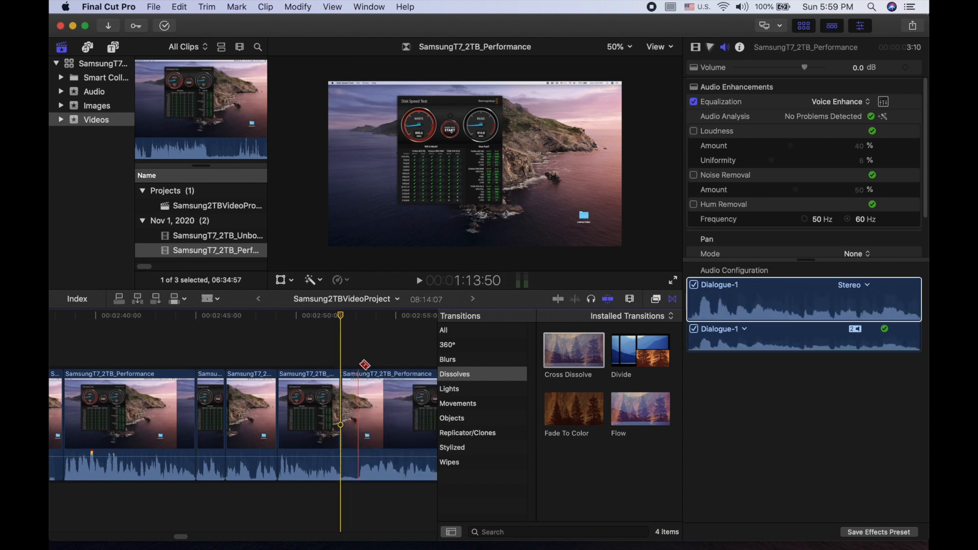
click(359, 352)
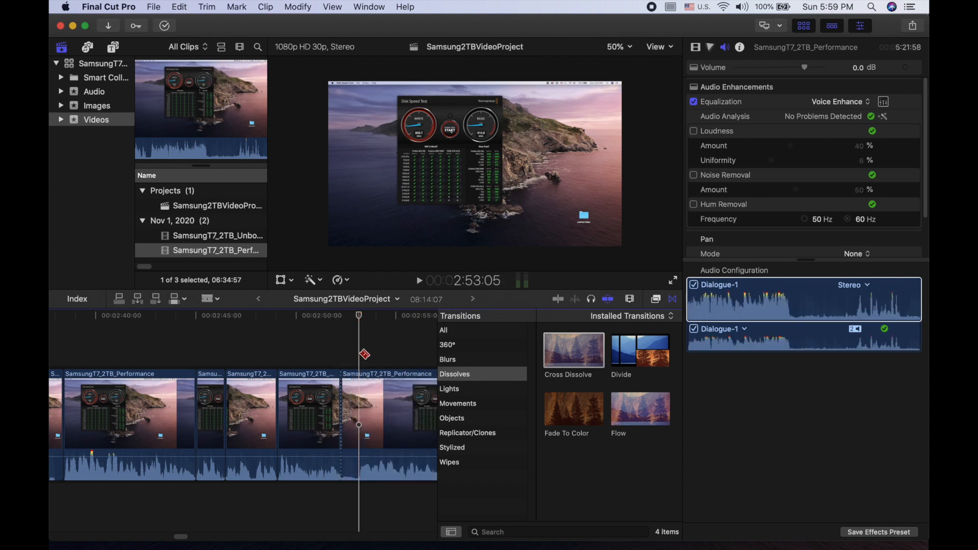
click(359, 423)
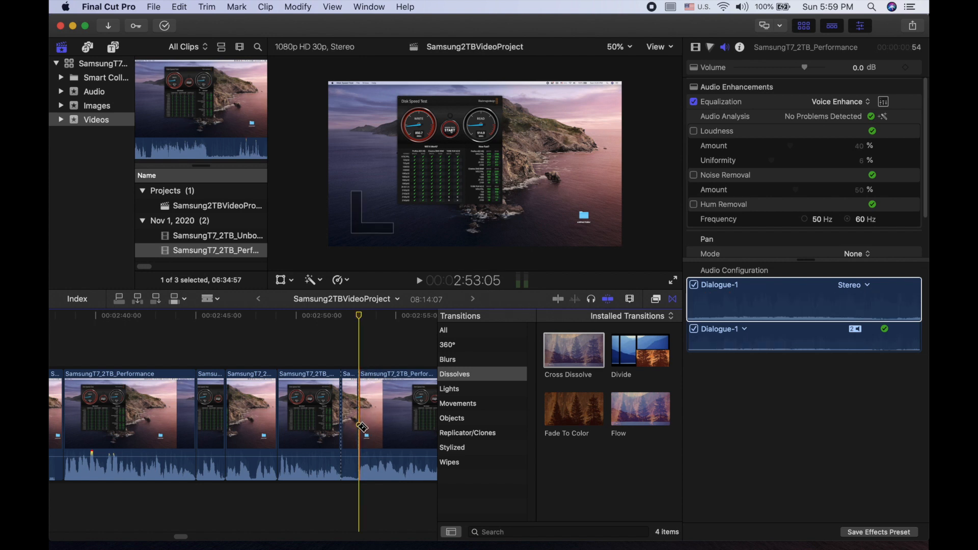
key(a)
click(353, 414)
key(Delete)
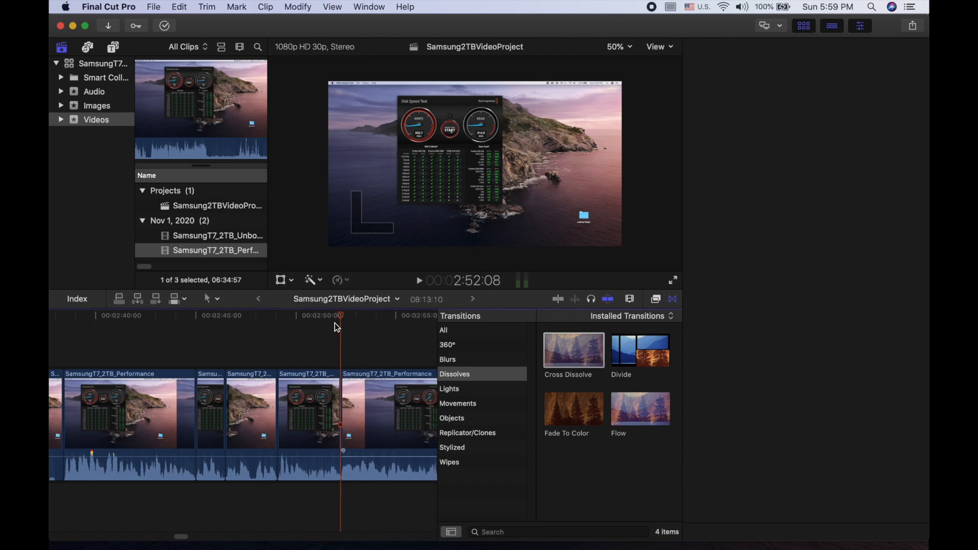
Play on from 2:52:08 to find the next pause and split the long Performance clip at its start, 3:04:29.
key(space)
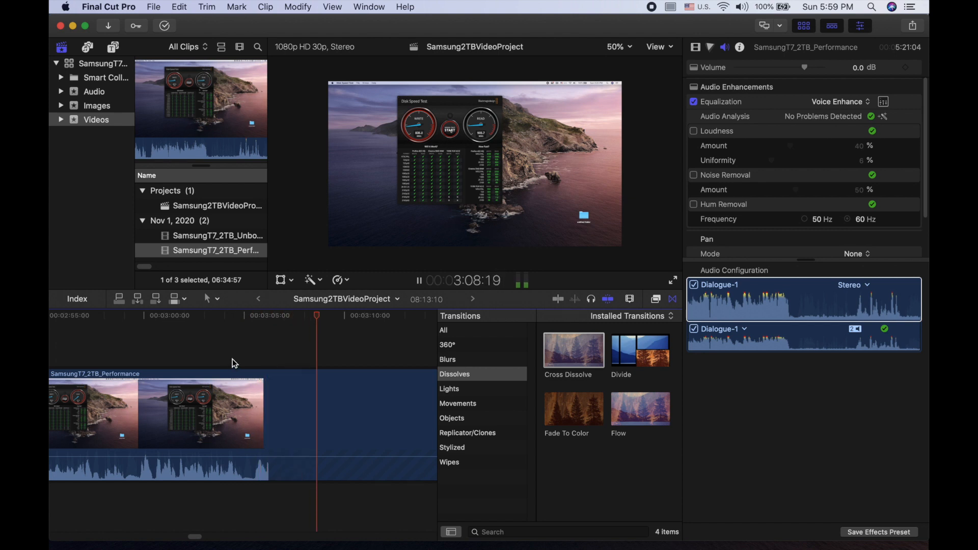
key(space)
click(231, 350)
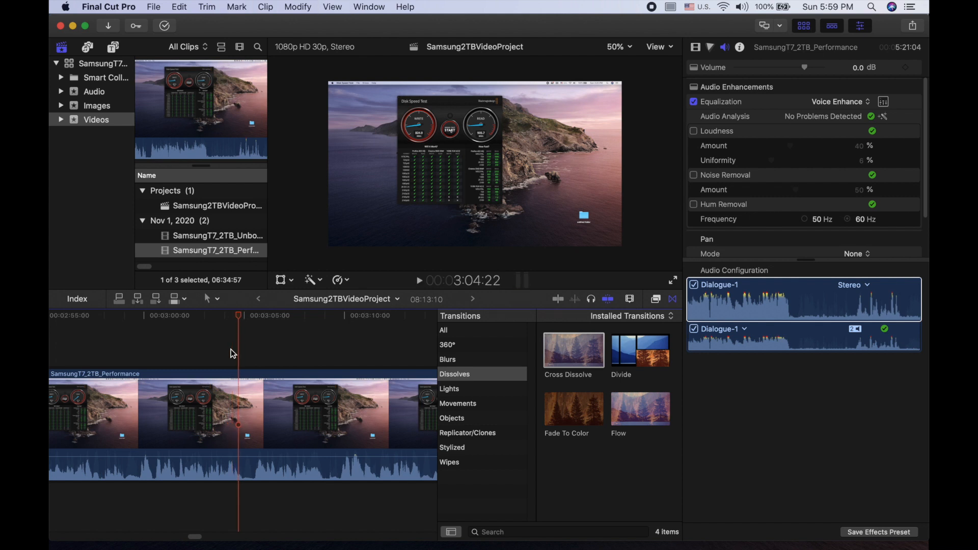
key(Right)
key(Right)
key(Right)
key(Right)
key(Right)
key(Right)
key(Right)
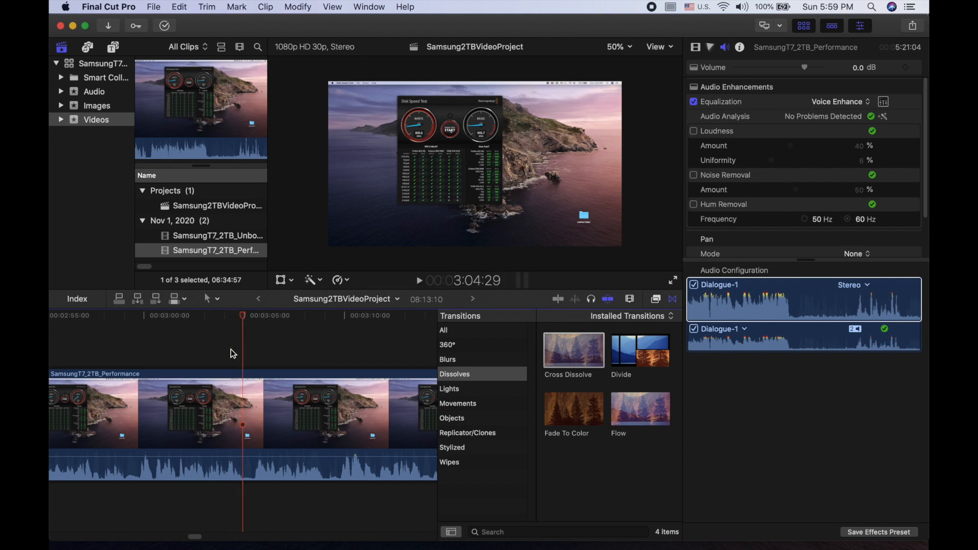
key(b)
click(245, 424)
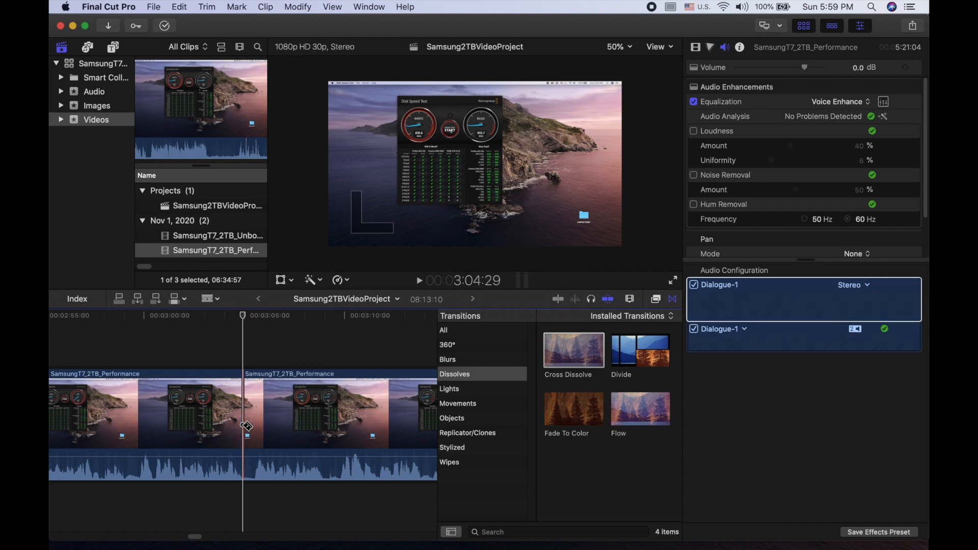
Split the Performance clip again at 3:05:17 and delete the short quiet segment after the 3:04:29 cut.
key(space)
key(space)
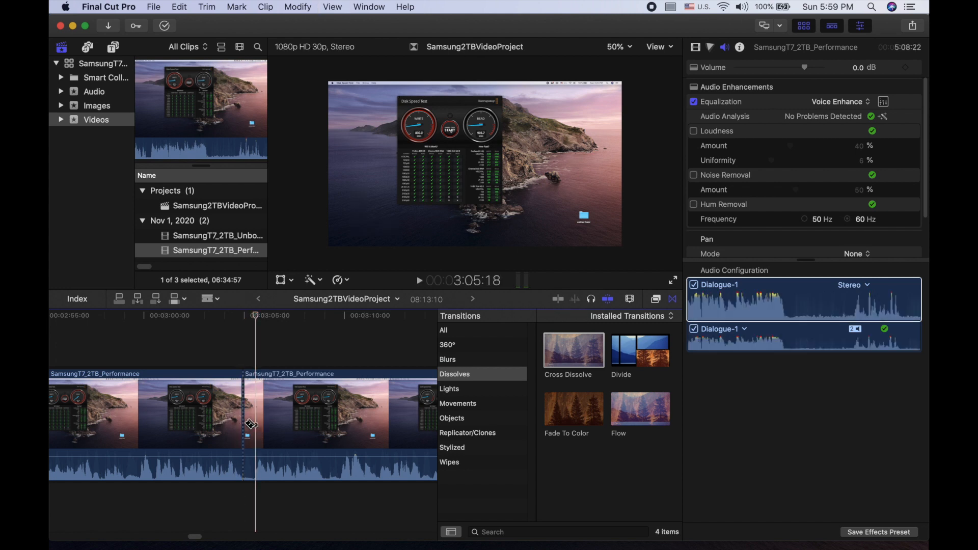
key(Left)
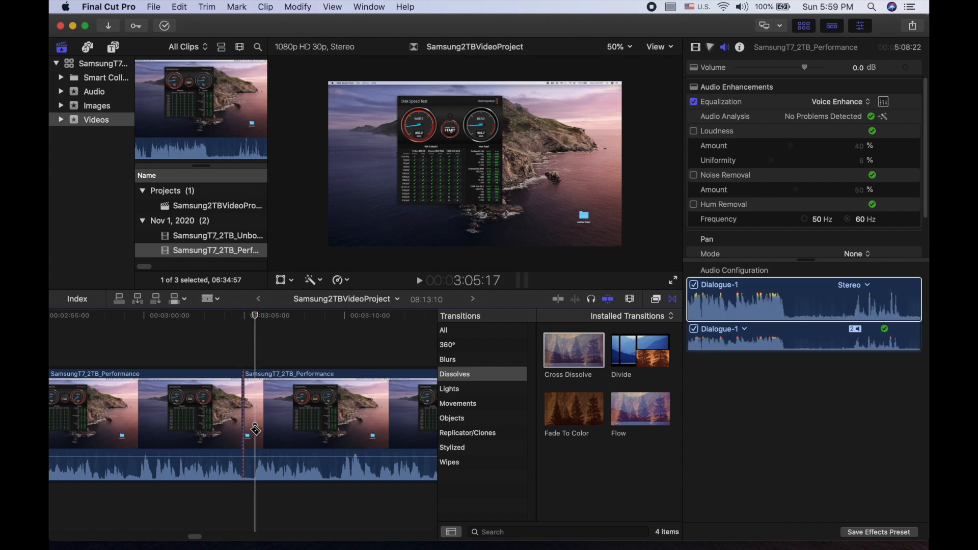
key(a)
click(254, 426)
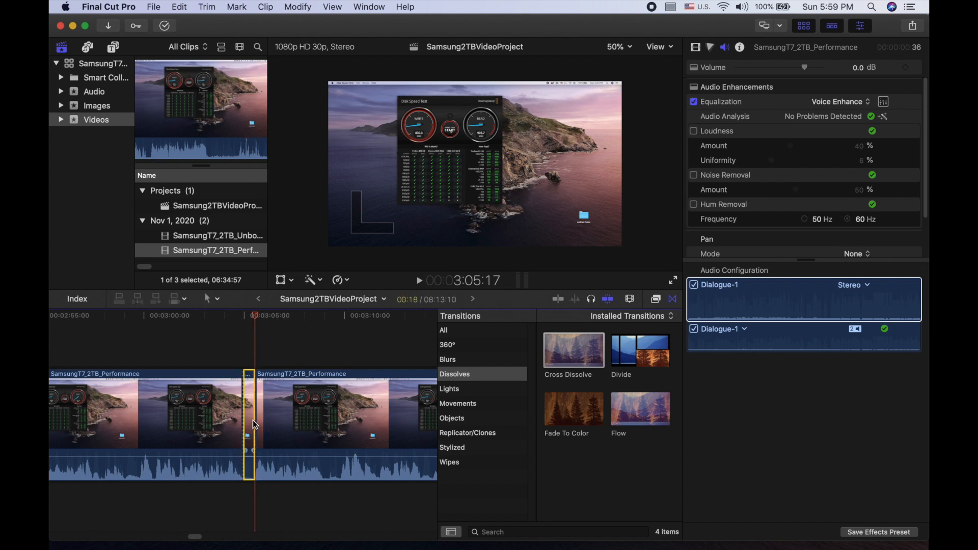
key(Delete)
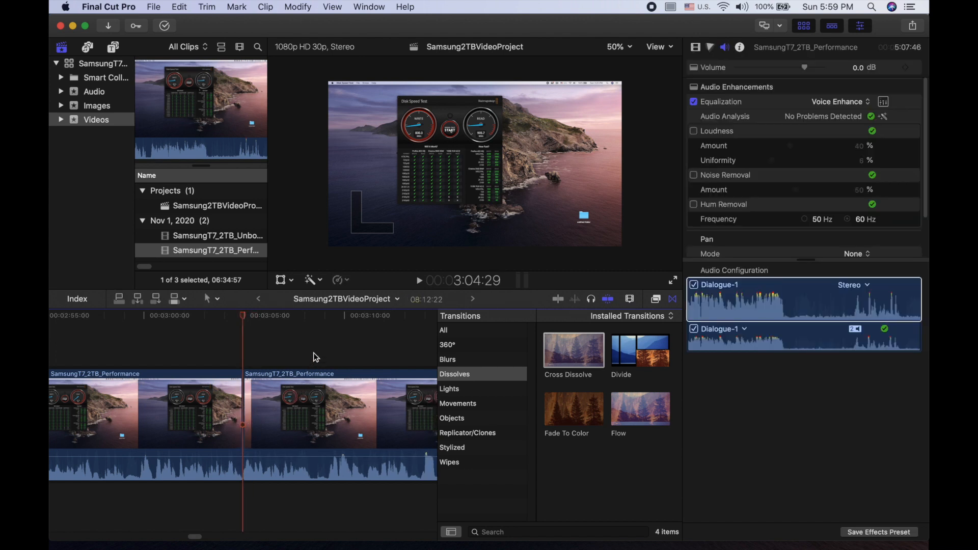
Find the pause near 3:08, split the long Performance clip at 3:08:11 and 3:09:05, and delete the quiet segment between the cuts.
click(314, 358)
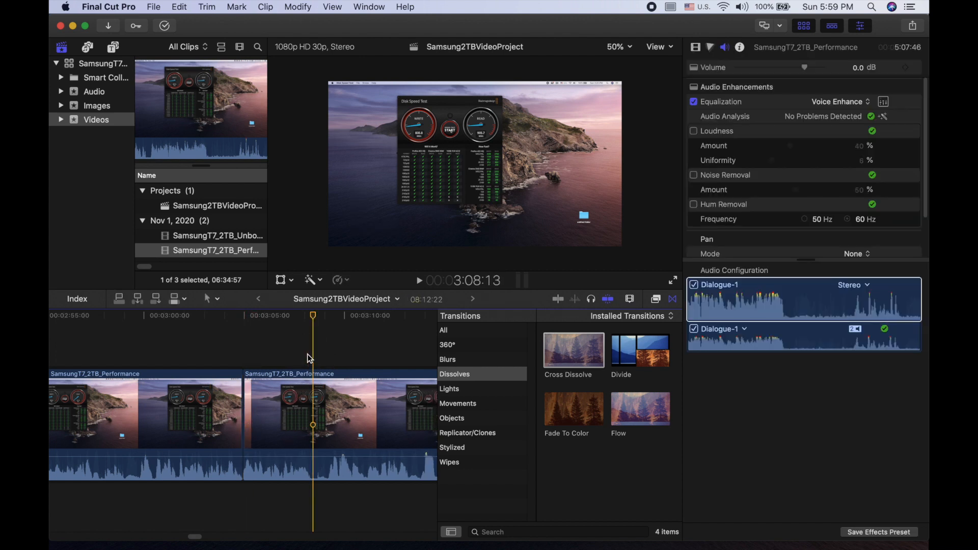
click(304, 354)
key(space)
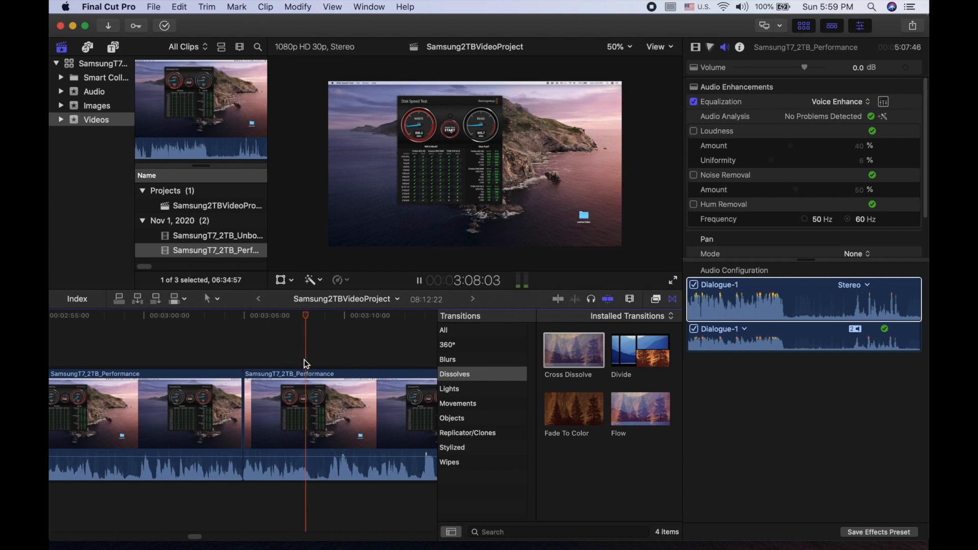
key(space)
key(b)
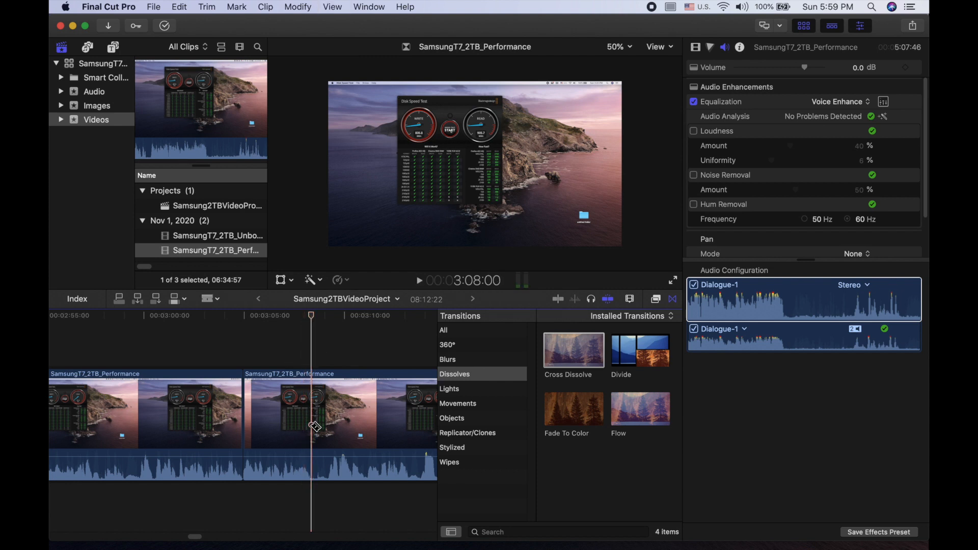
click(312, 427)
key(space)
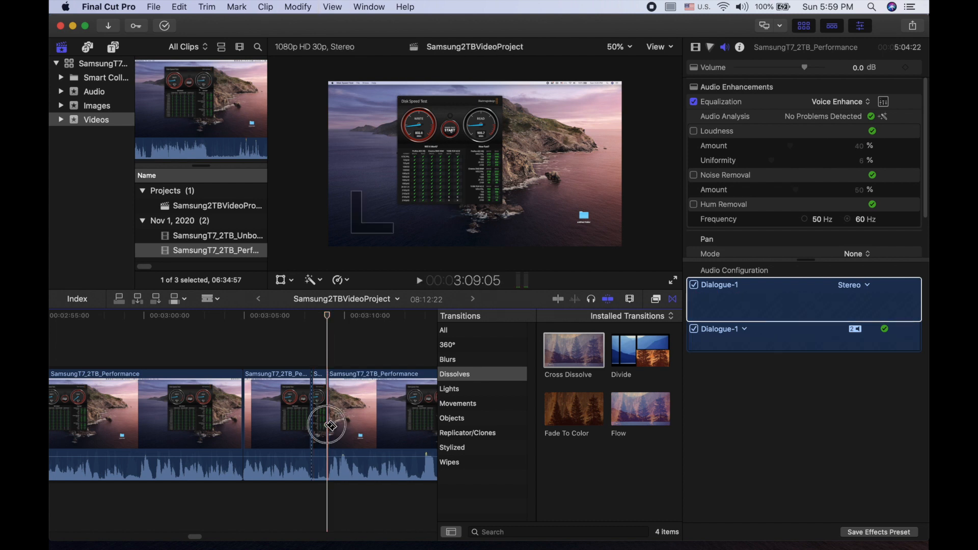
click(327, 425)
key(a)
click(321, 424)
key(Delete)
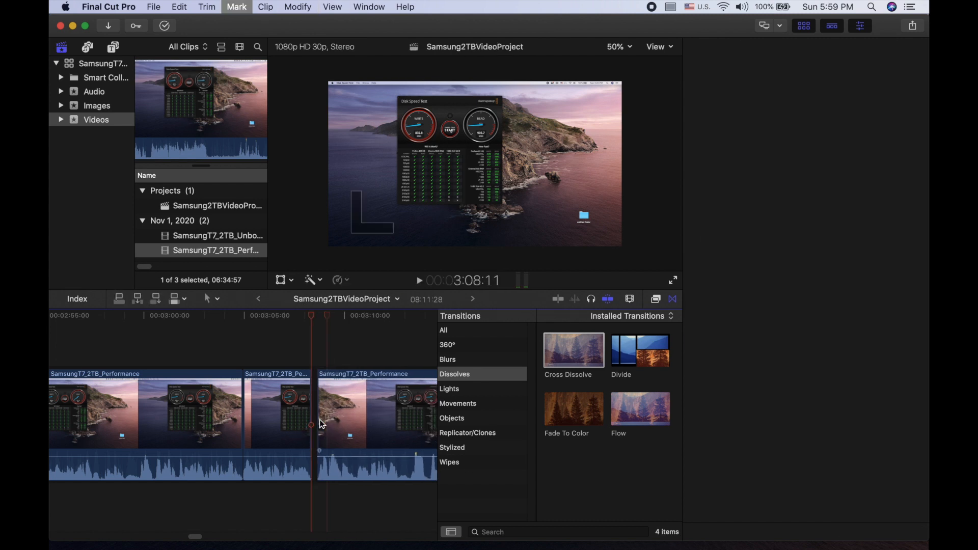
Play on from 3:08:11, split the long Performance clip at 3:12:11 and 3:13:00, and delete the quiet segment between the cuts.
key(space)
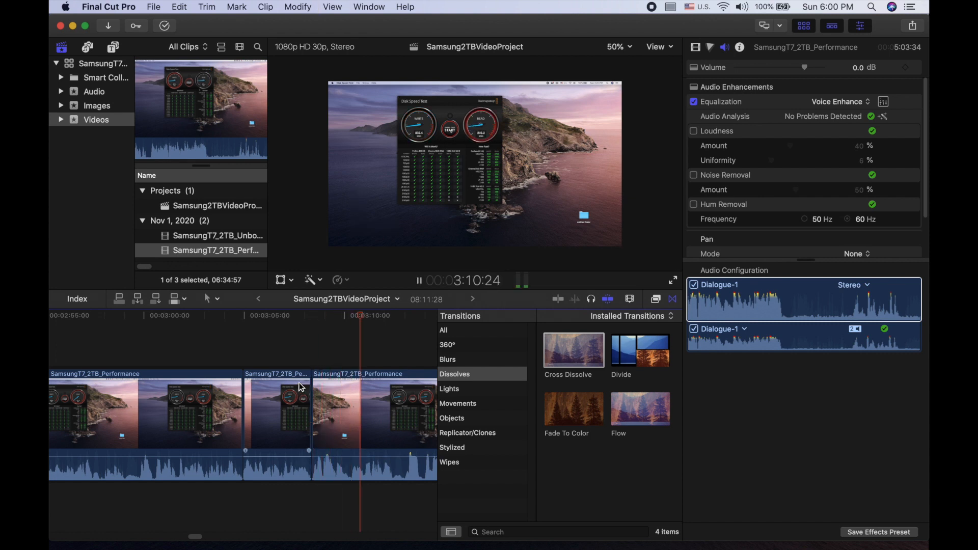
key(space)
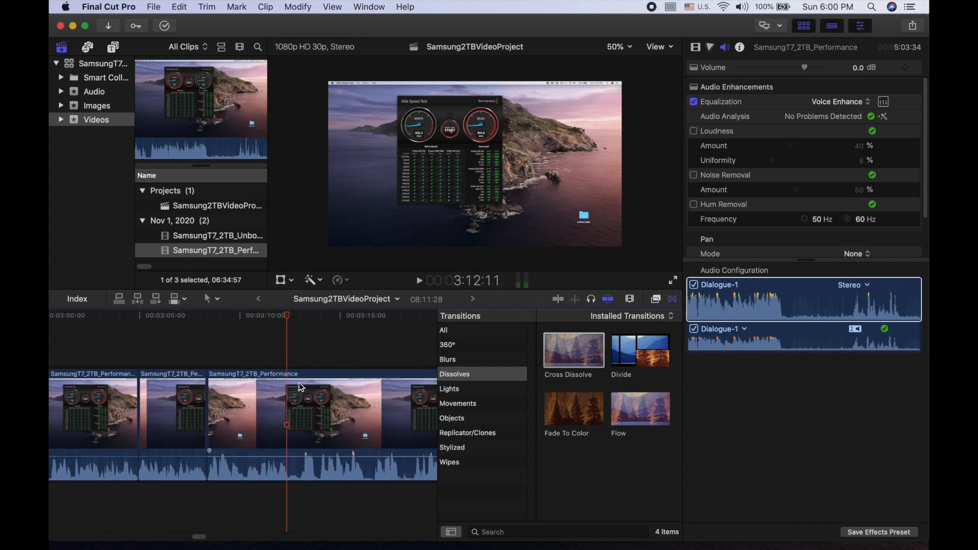
key(b)
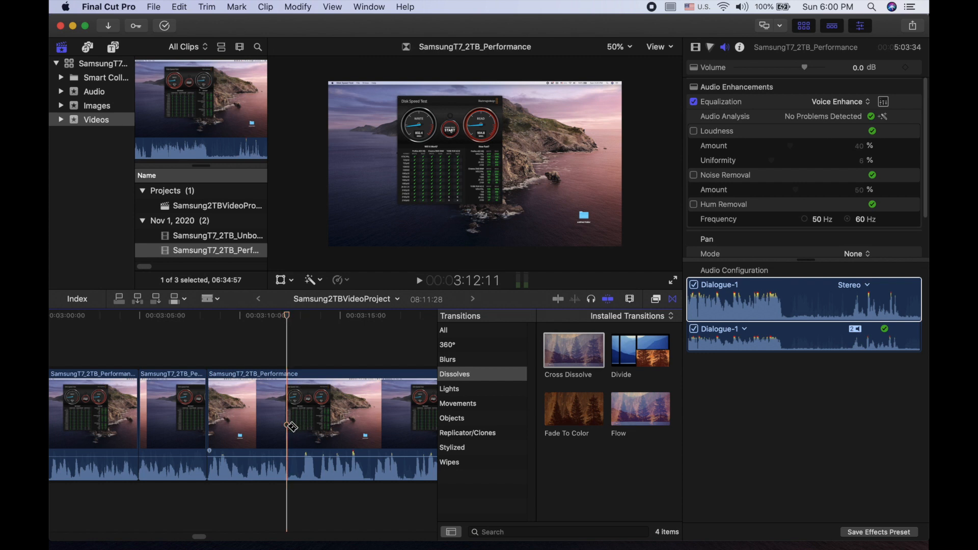
click(289, 427)
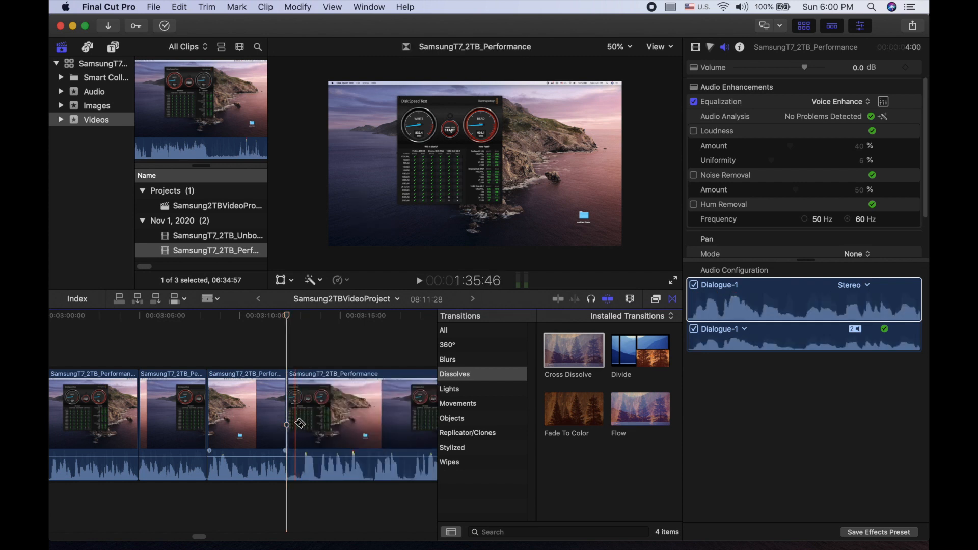
key(space)
key(space)
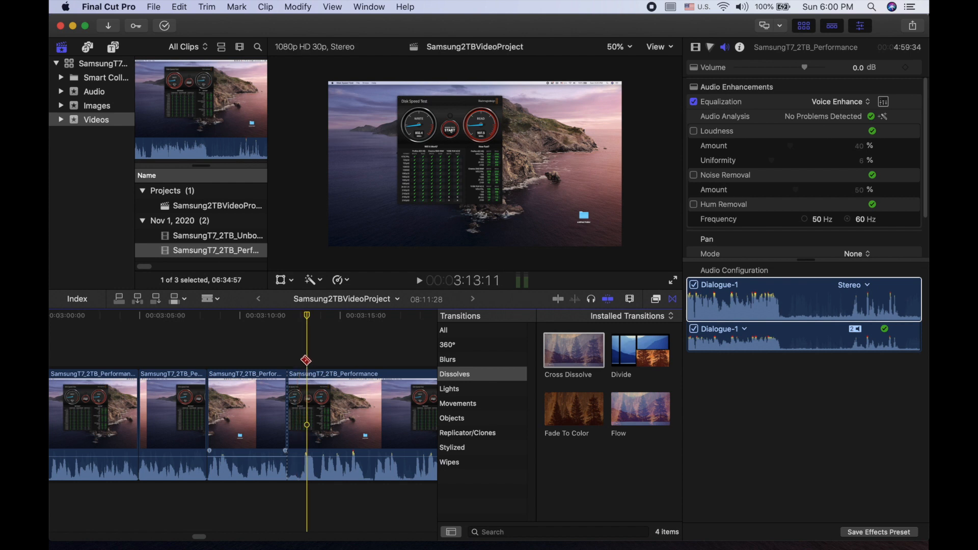
click(303, 362)
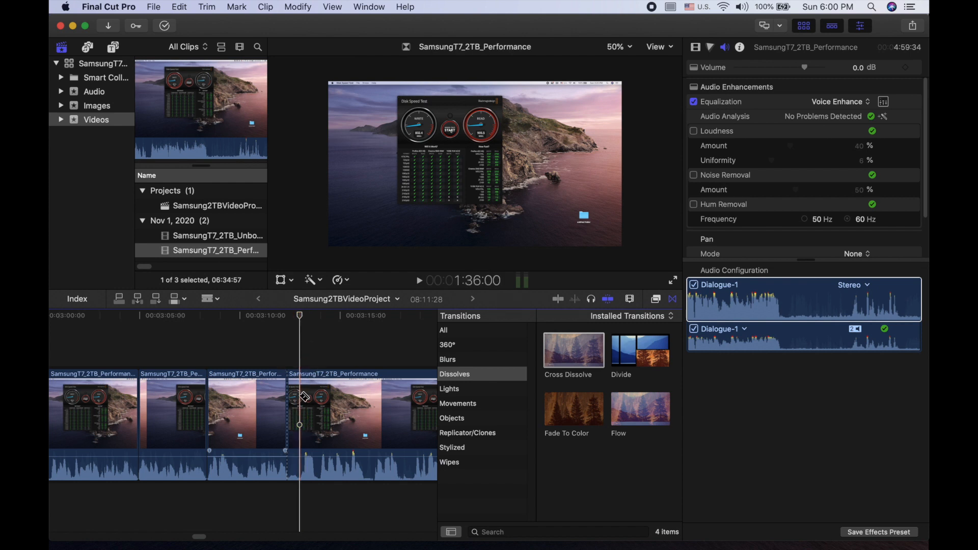
click(303, 427)
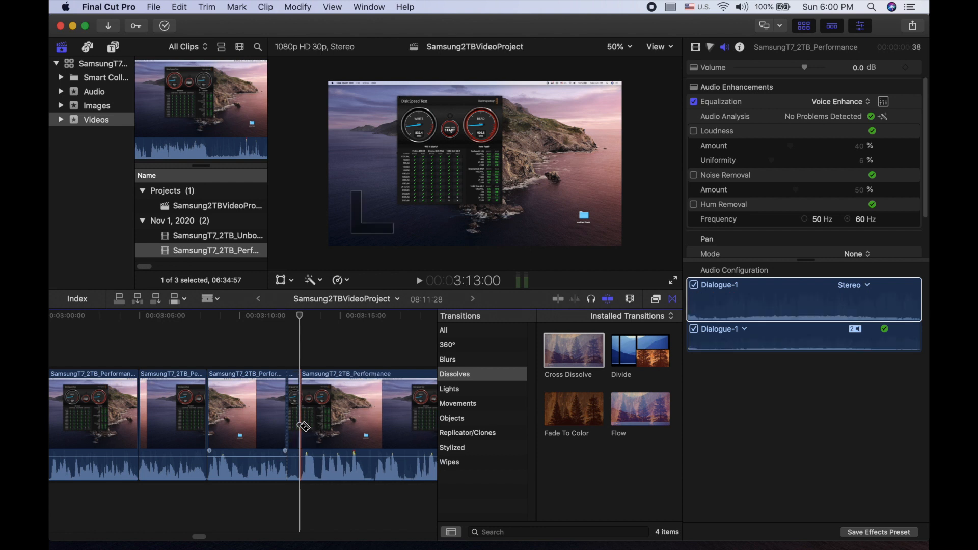
key(a)
click(294, 417)
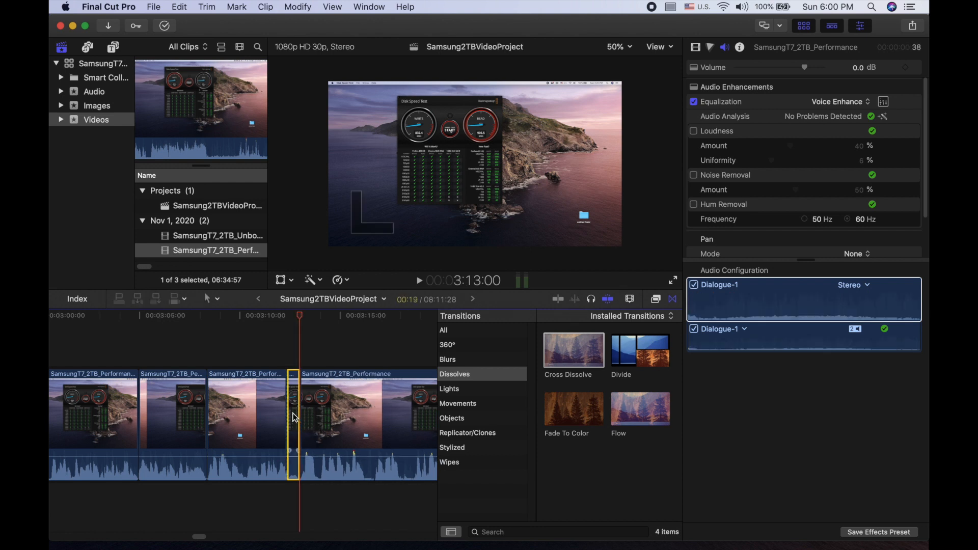
key(Delete)
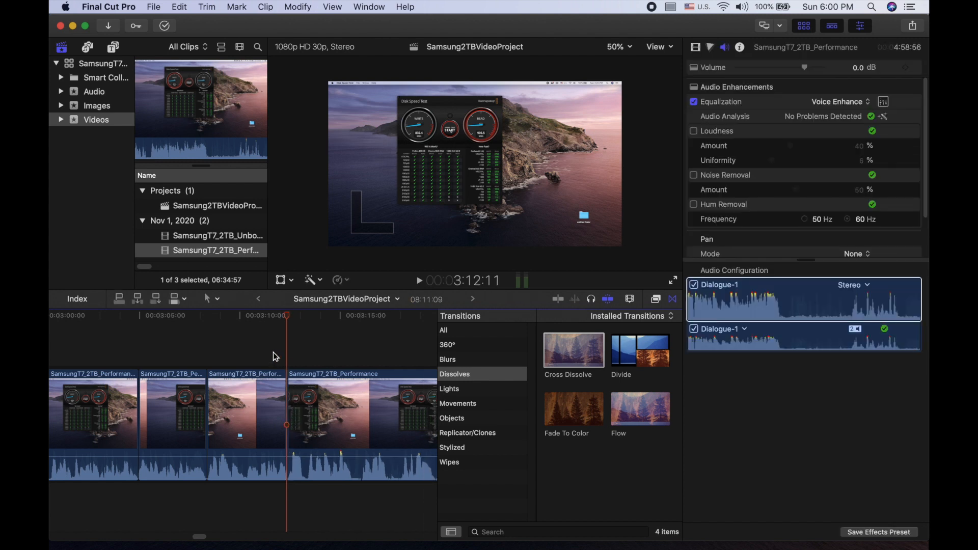
Play on from 3:12:11, split the long Performance clip at 3:15:20 and 3:16:04, and delete the quiet segment between the cuts.
key(space)
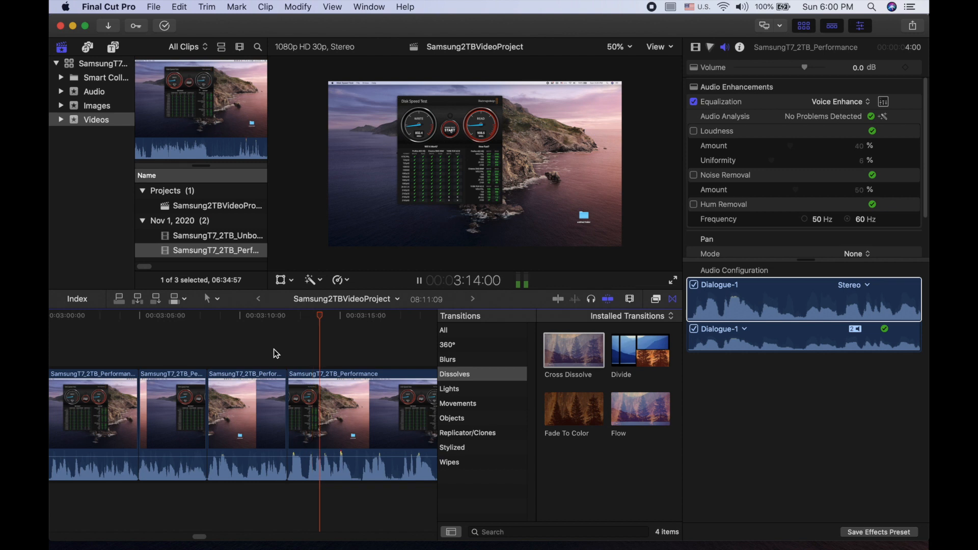
key(space)
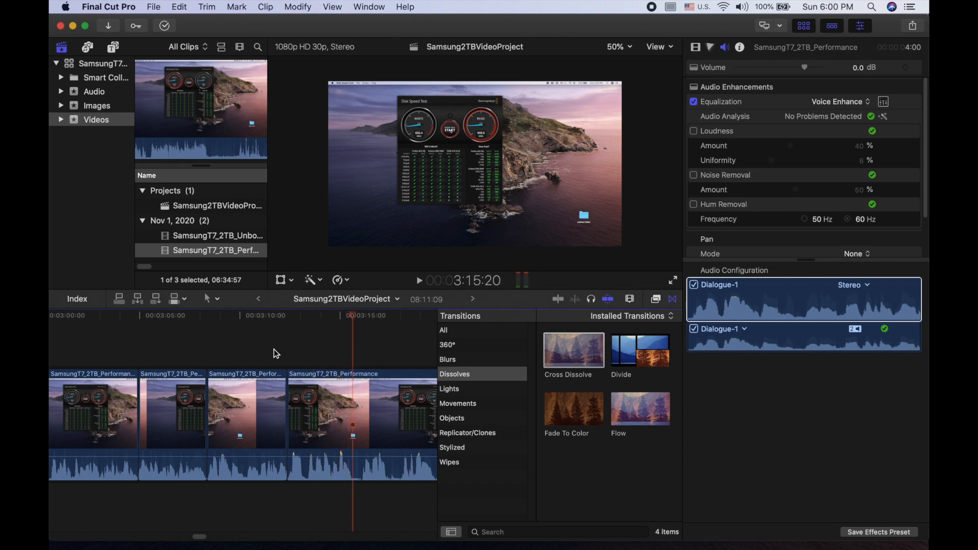
key(b)
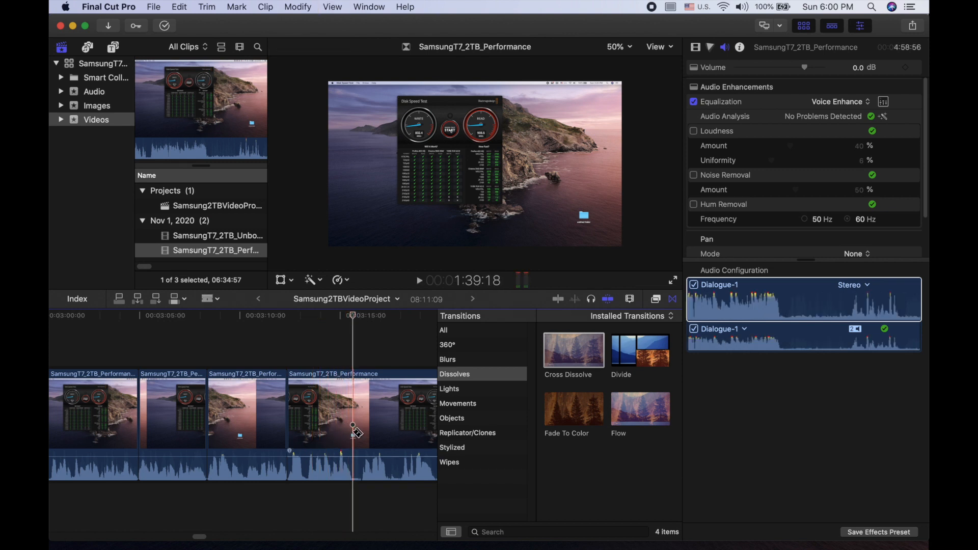
click(355, 426)
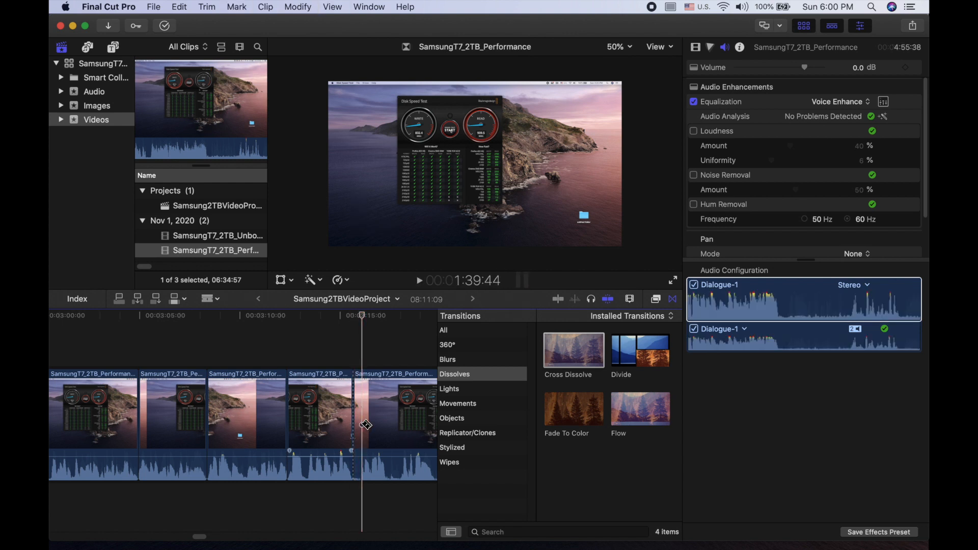
click(362, 425)
key(a)
click(357, 421)
key(Delete)
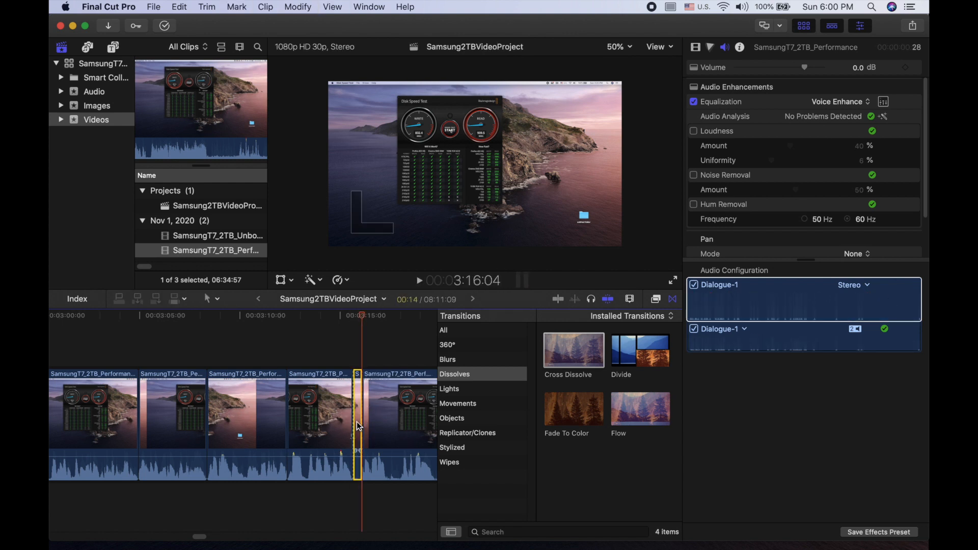
click(357, 423)
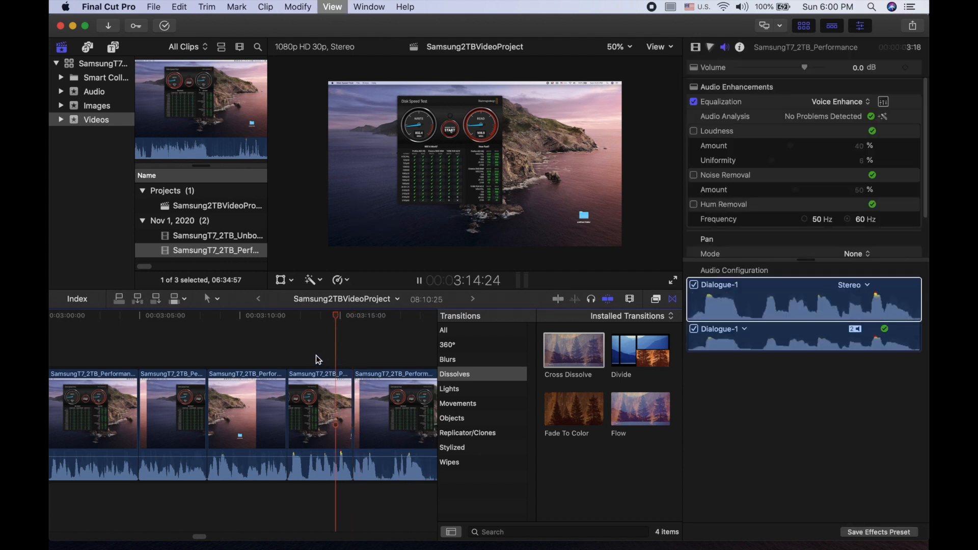
Play past the 3:15:20 cut to find the next pause and split the long Performance clip at its start, 3:16:28.
key(space)
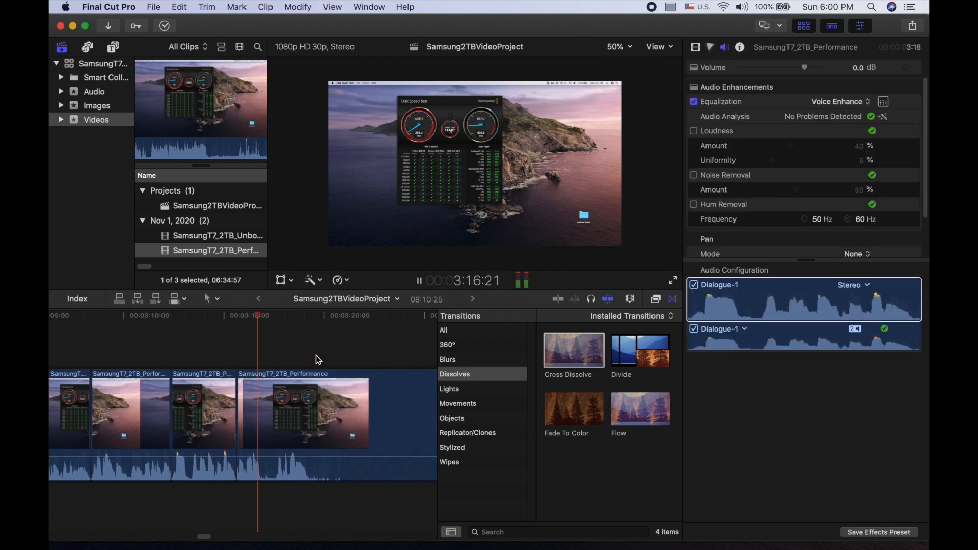
key(space)
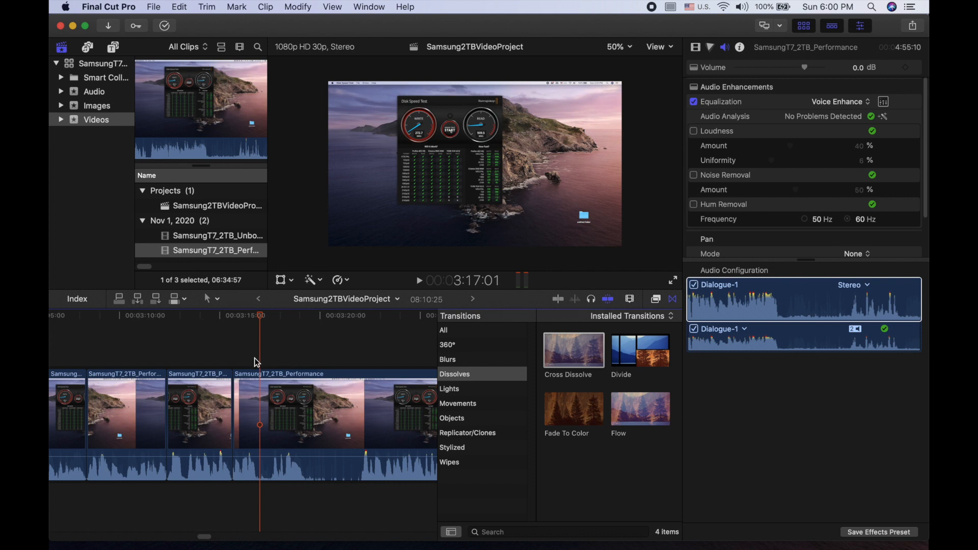
click(255, 359)
key(Left)
key(Left)
key(Left)
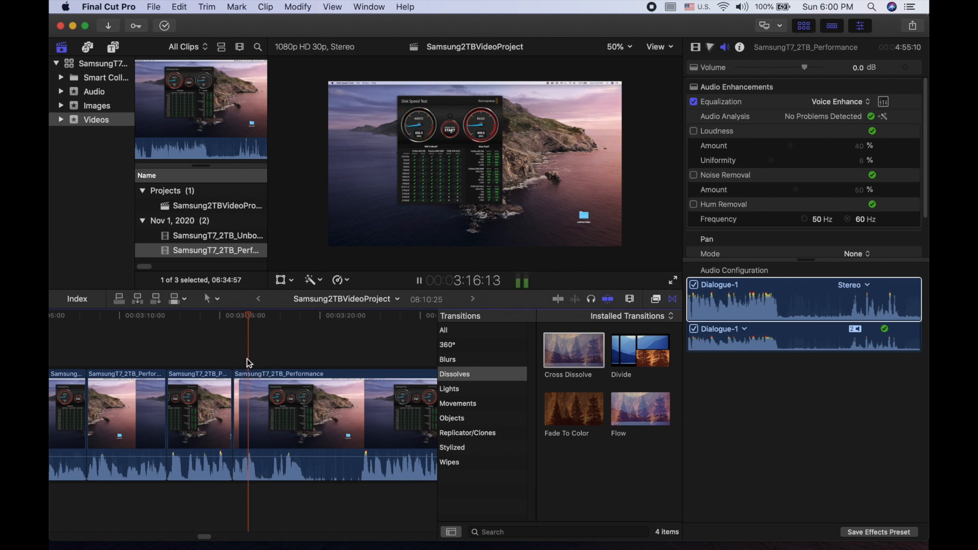
key(b)
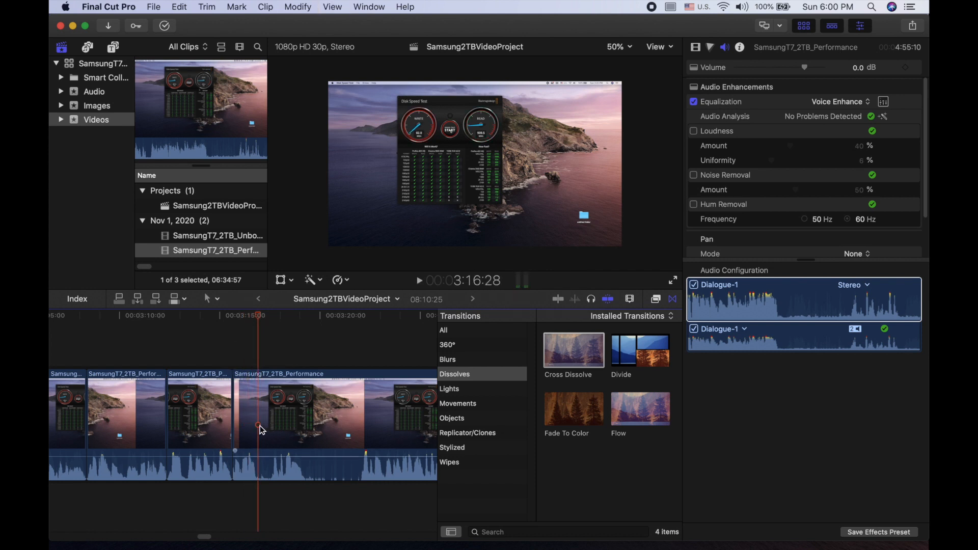
click(260, 425)
Split the Performance clip again at 3:17:18 and delete the short quiet segment after the 3:16:28 cut.
key(Right)
key(Right)
key(Right)
key(Right)
key(Right)
key(Right)
key(Right)
key(Right)
key(Right)
key(Right)
key(Right)
key(Right)
key(Right)
key(Right)
key(Right)
key(Right)
key(Right)
key(Right)
key(Right)
key(Right)
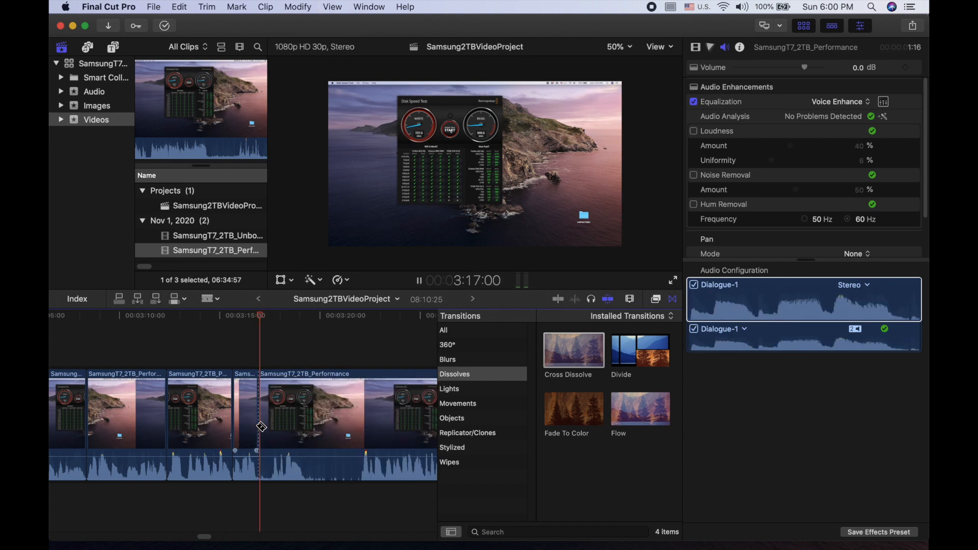
click(273, 426)
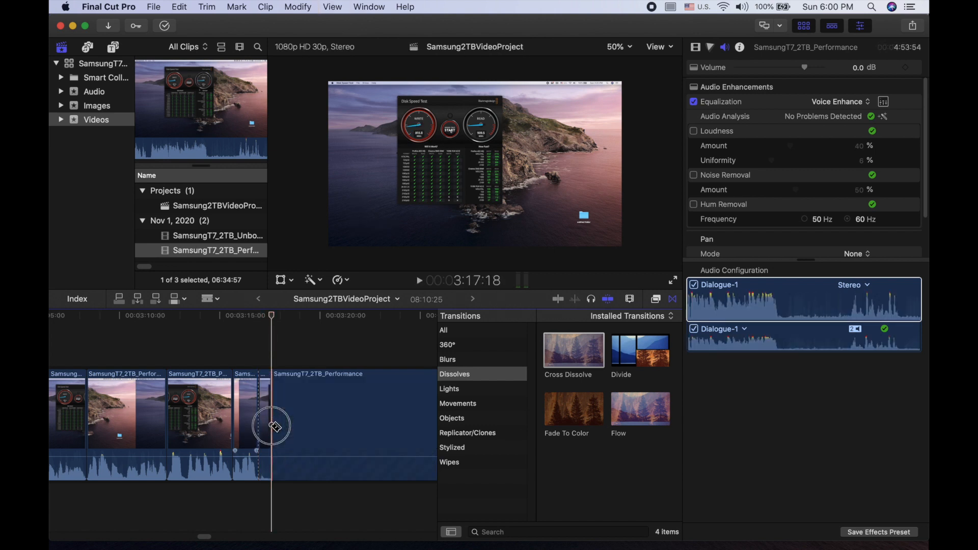
key(a)
click(267, 417)
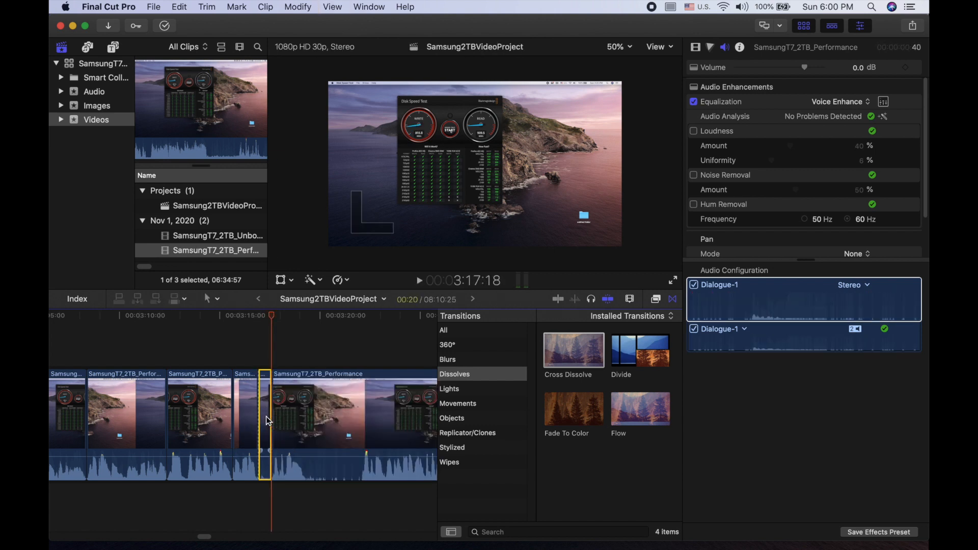
key(Delete)
Play on from 3:16:28 to find the next pause and split the long Performance clip at its start, 3:29:15.
key(space)
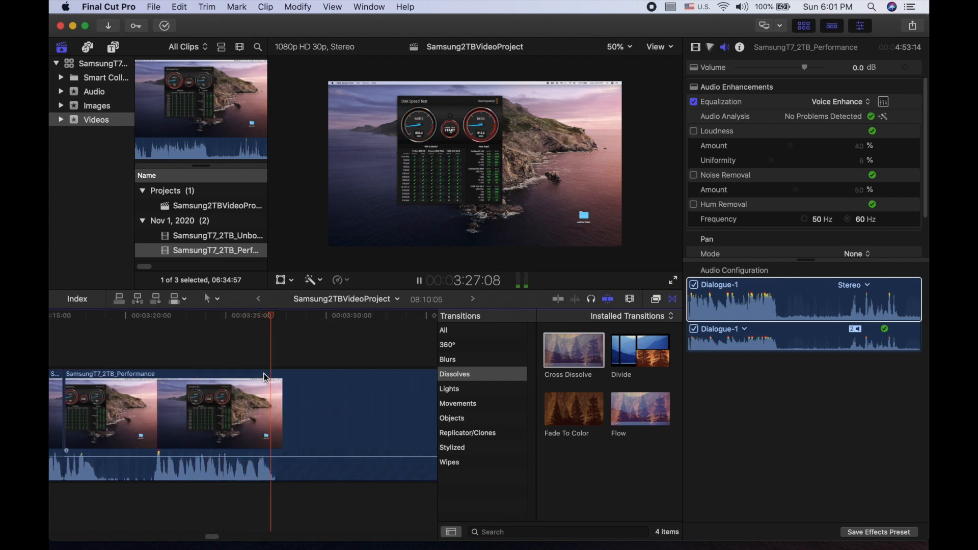
key(space)
key(space)
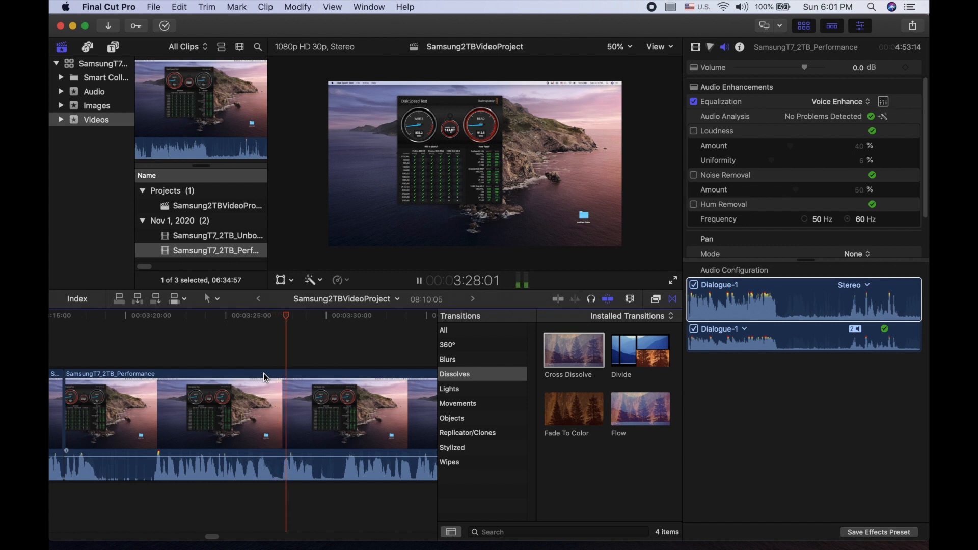
key(space)
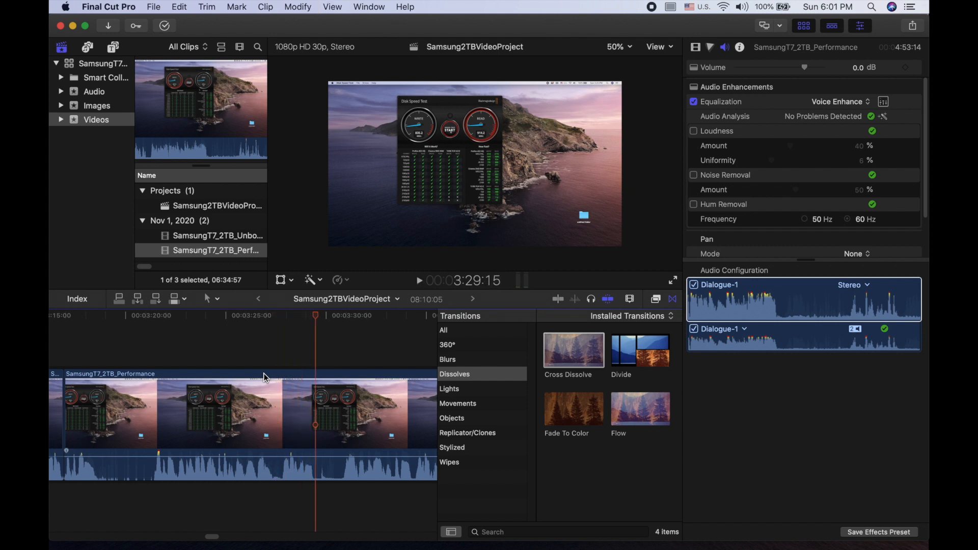
key(b)
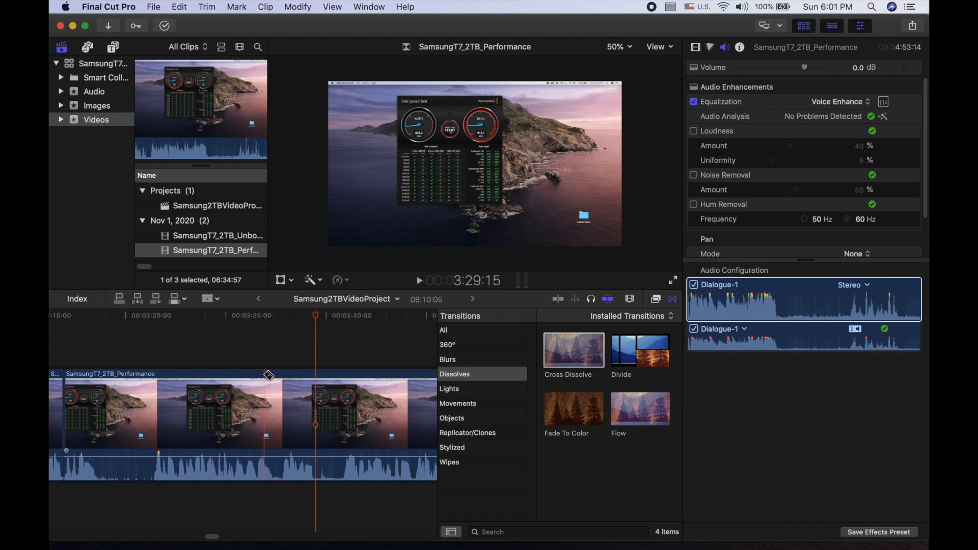
click(316, 425)
Play to the end of the pause, split the Performance clip again at 3:30:24, and delete the quiet segment after the 3:29:15 cut.
key(space)
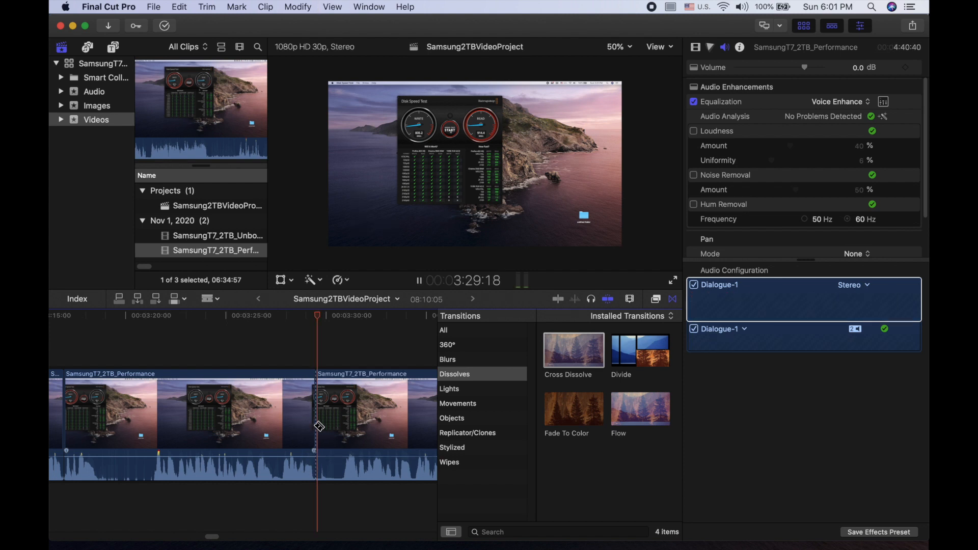
key(space)
key(space)
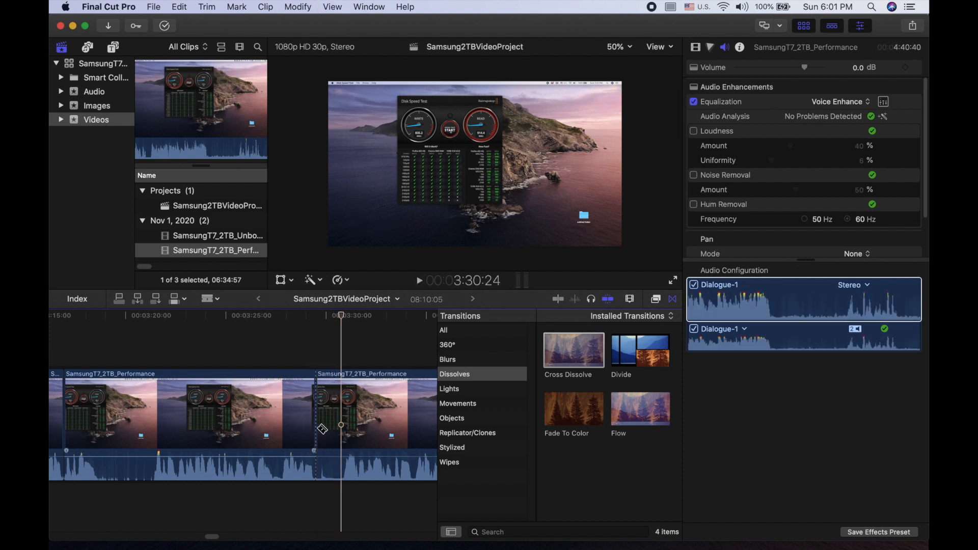
click(341, 426)
key(a)
click(339, 426)
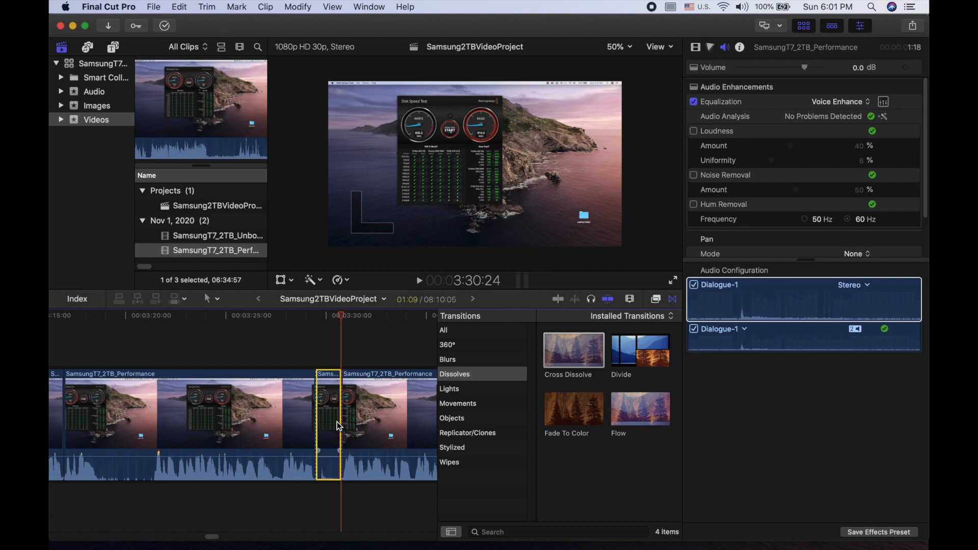
key(Delete)
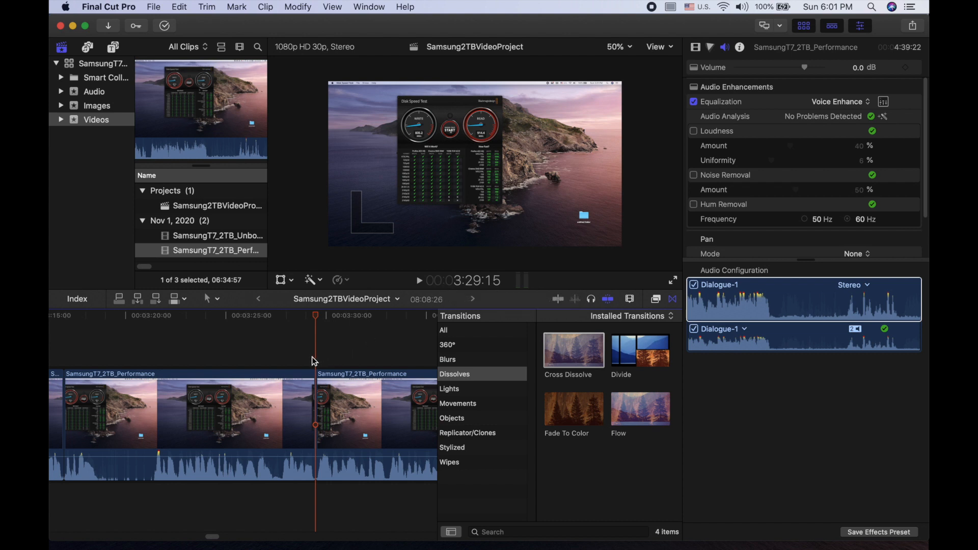
Play on from 3:29:15, split the Performance clip at 3:36:21 and at the pause's start just before it, and delete the quiet segment between.
key(space)
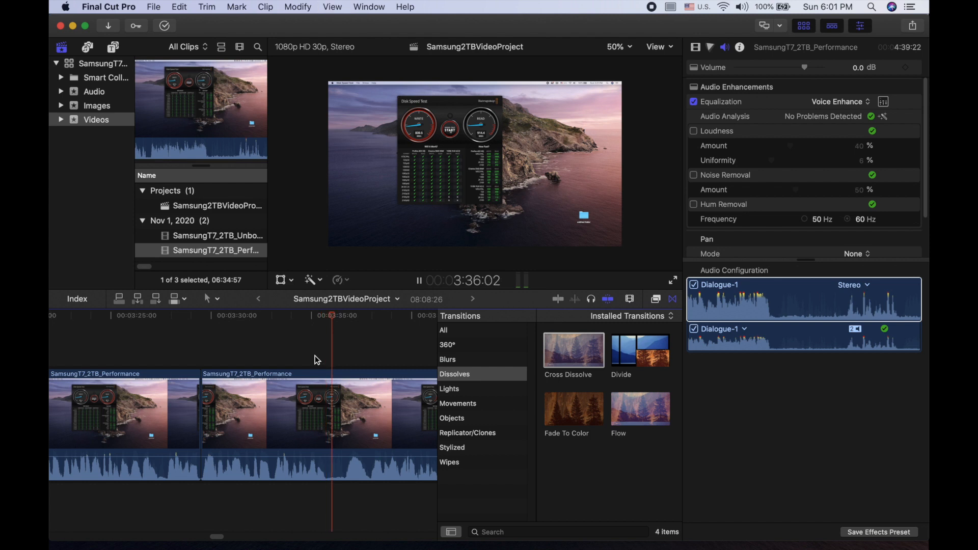
key(b)
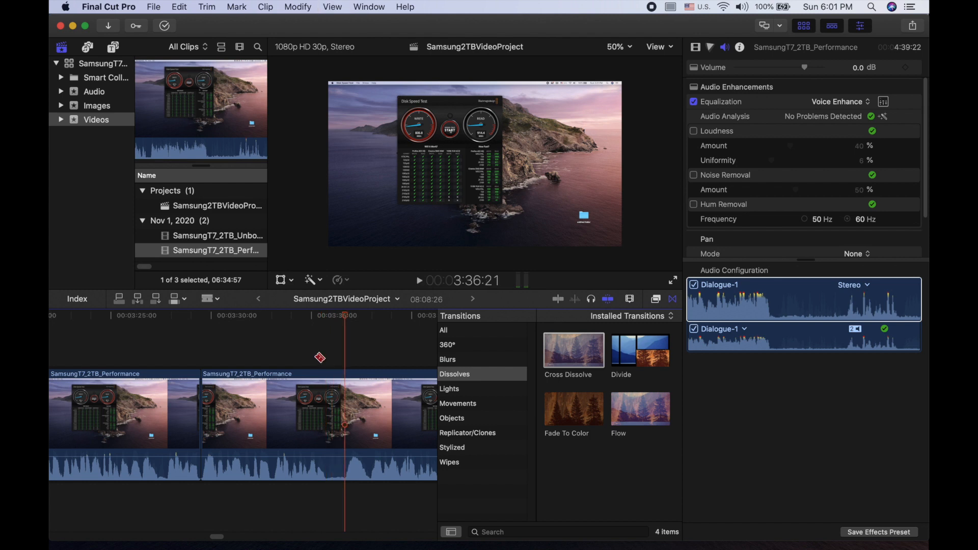
click(348, 426)
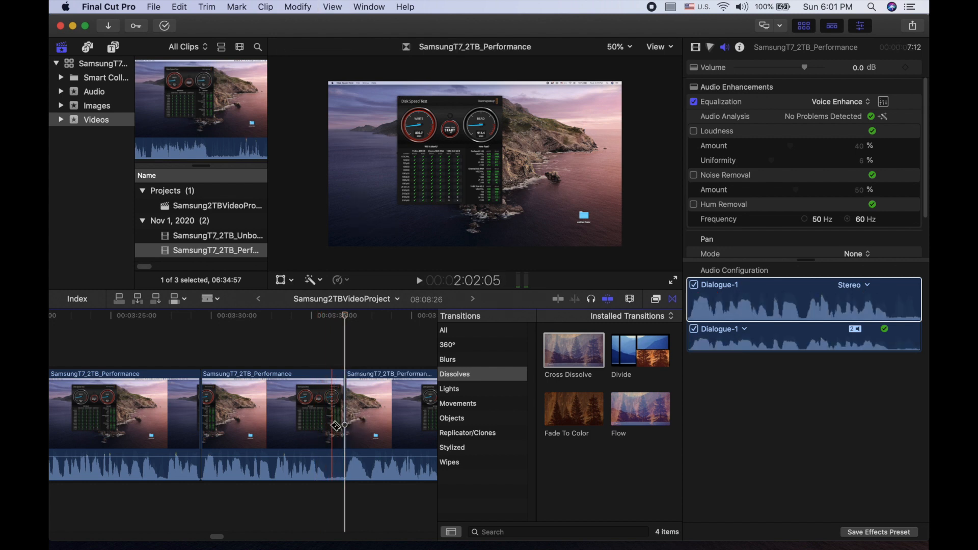
click(330, 426)
key(a)
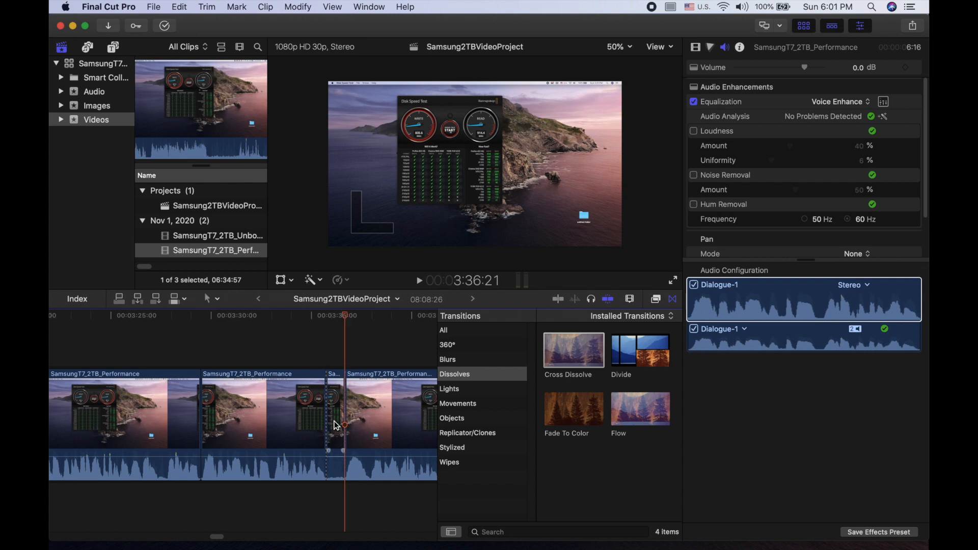
click(334, 426)
key(Delete)
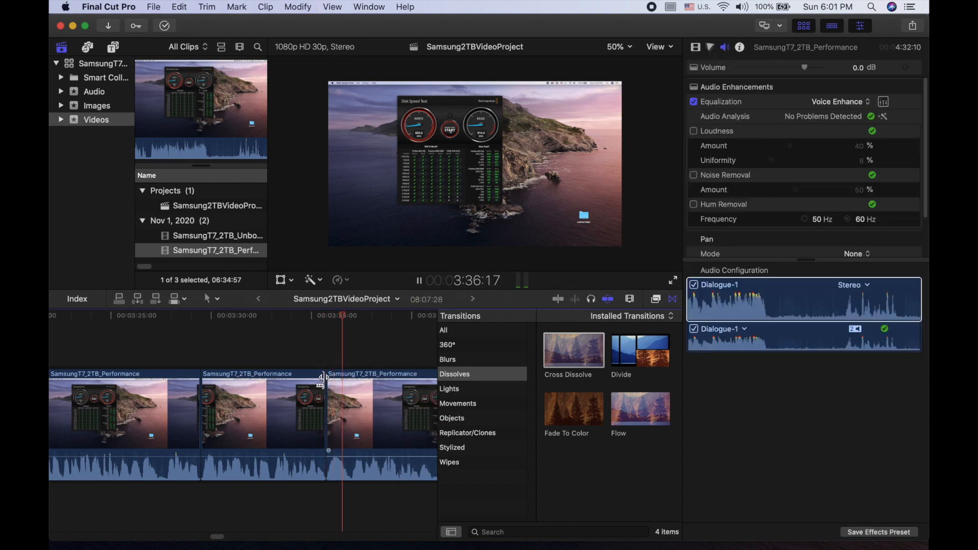
Split the Performance clip at 3:41:04, where the next pause starts, and again at its end, then delete the quiet segment between.
scroll(323, 377, right, 5)
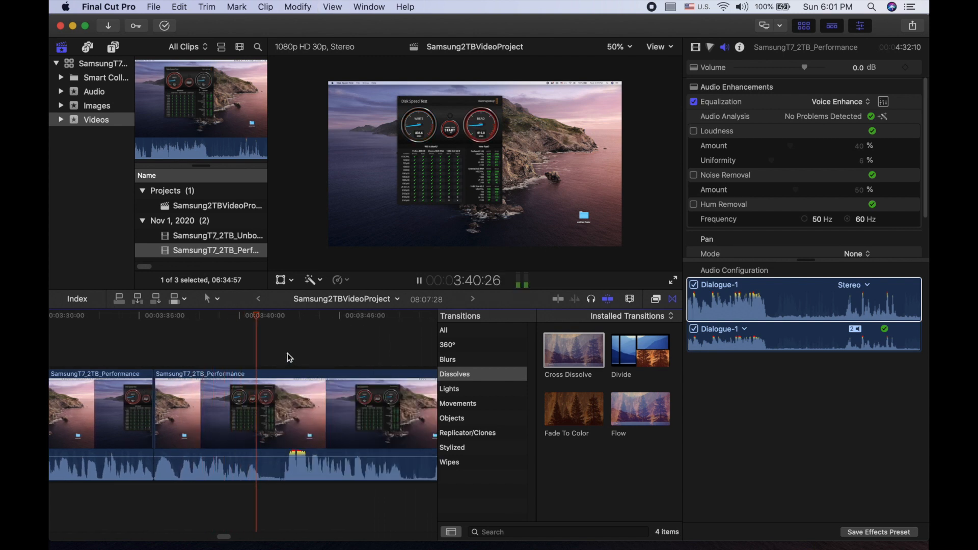
scroll(288, 353, right, 3)
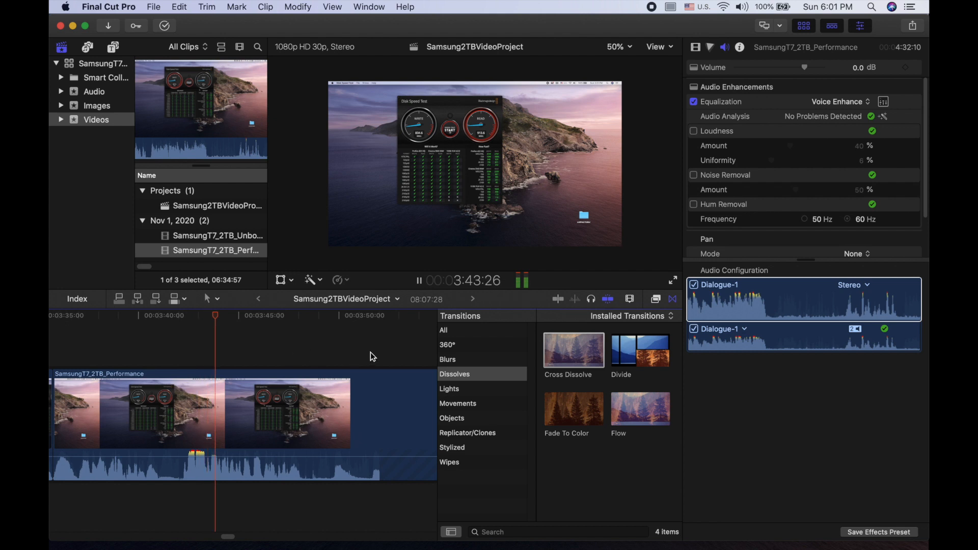
click(151, 356)
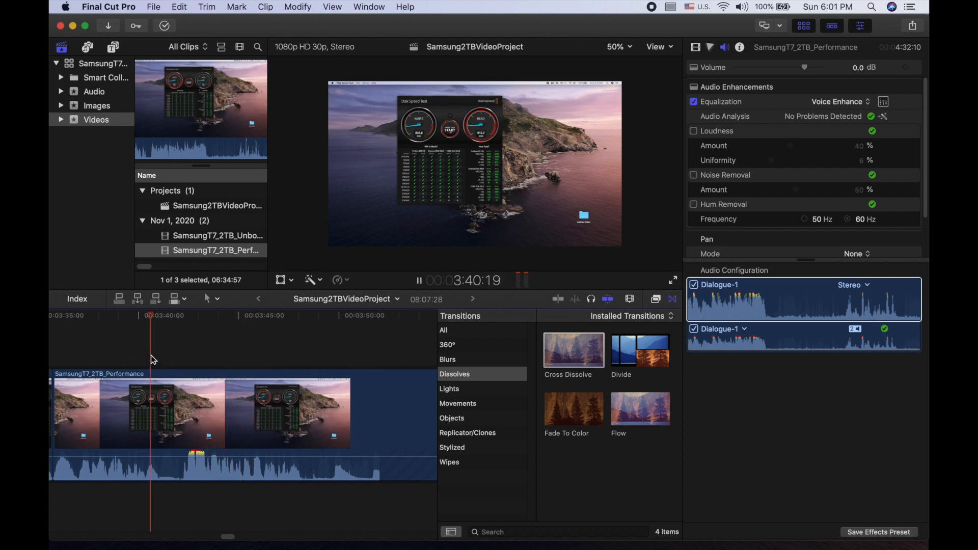
key(space)
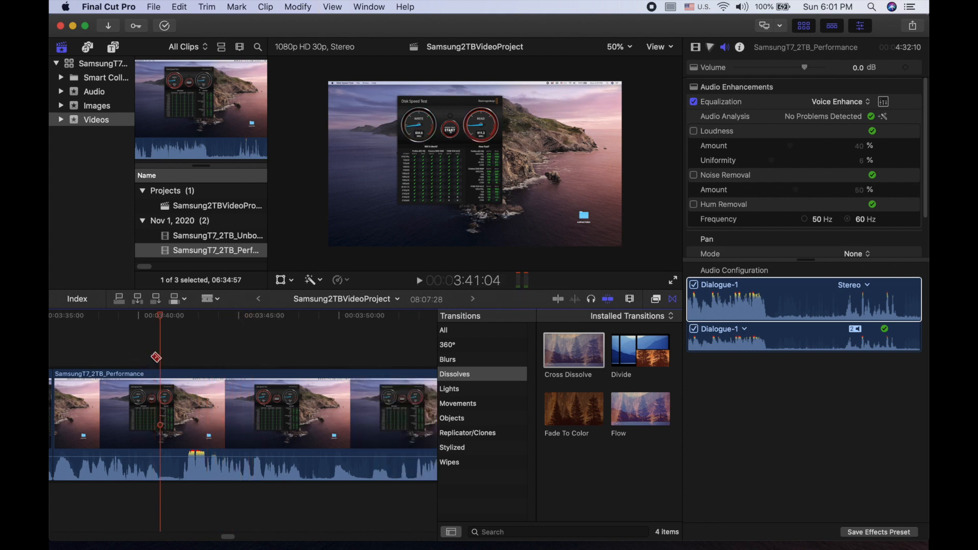
click(161, 426)
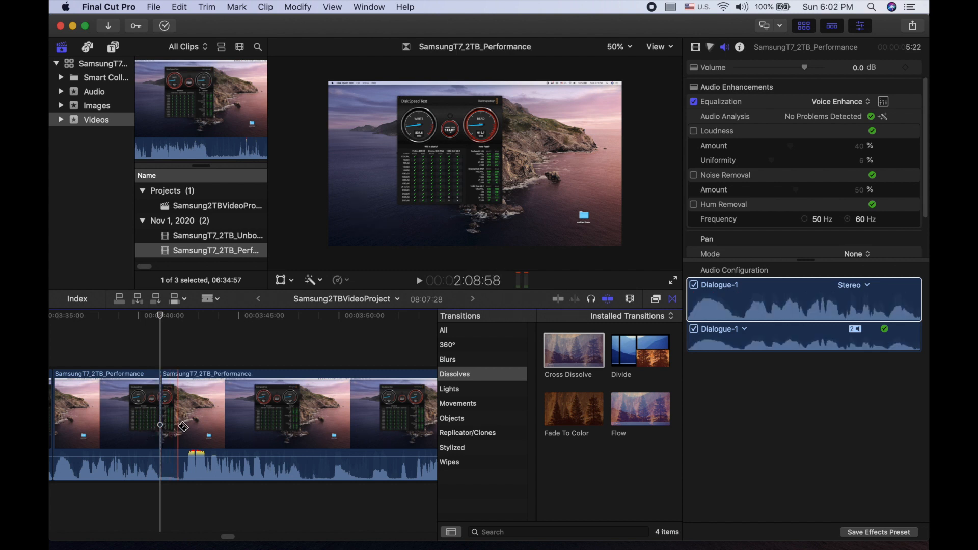
click(183, 429)
key(a)
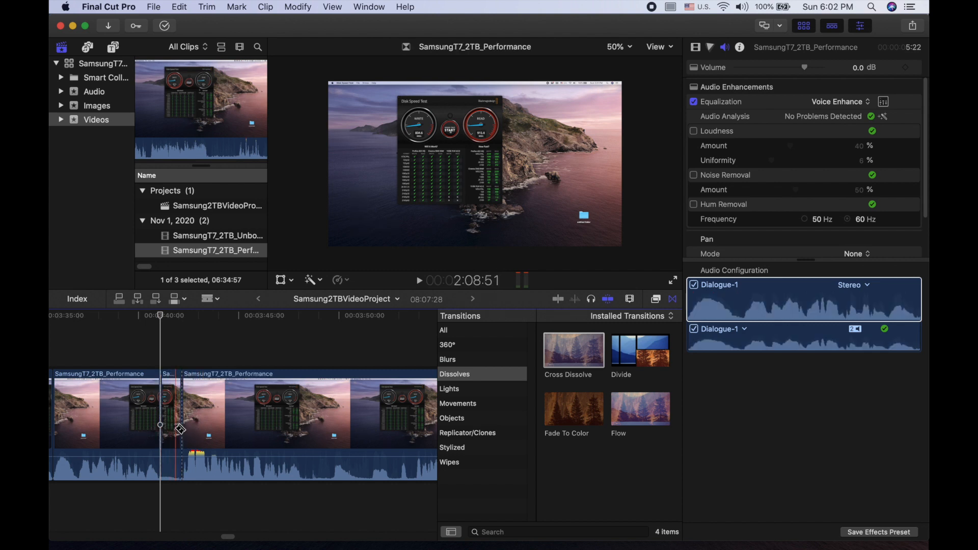
click(172, 423)
key(Delete)
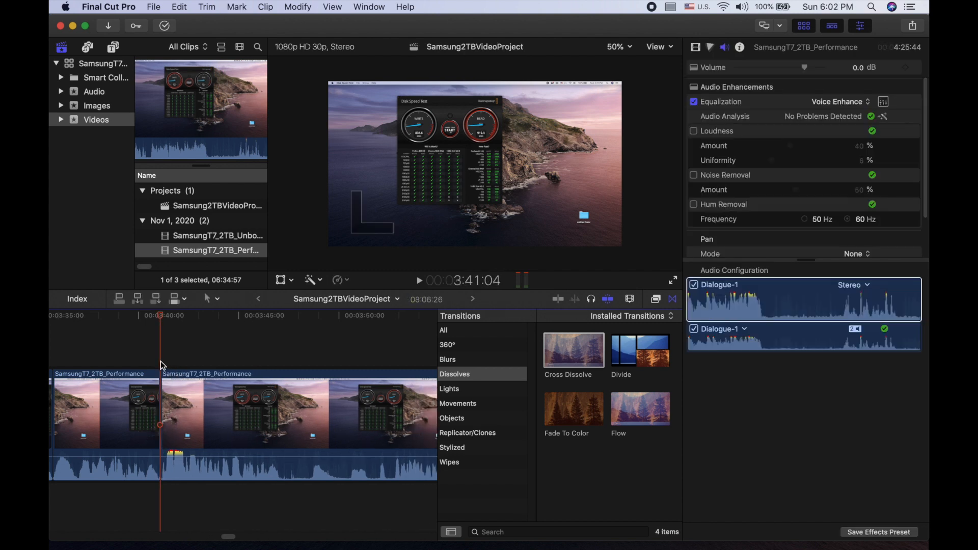
Play past the 3:41:04 cut to find the next pause and split the long Performance clip at its start, about 3:47.
key(space)
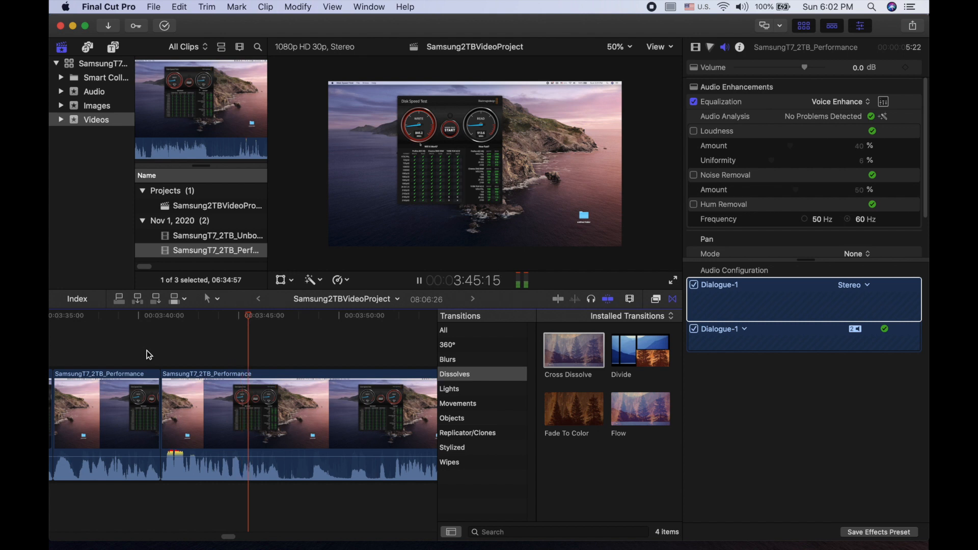
key(space)
key(b)
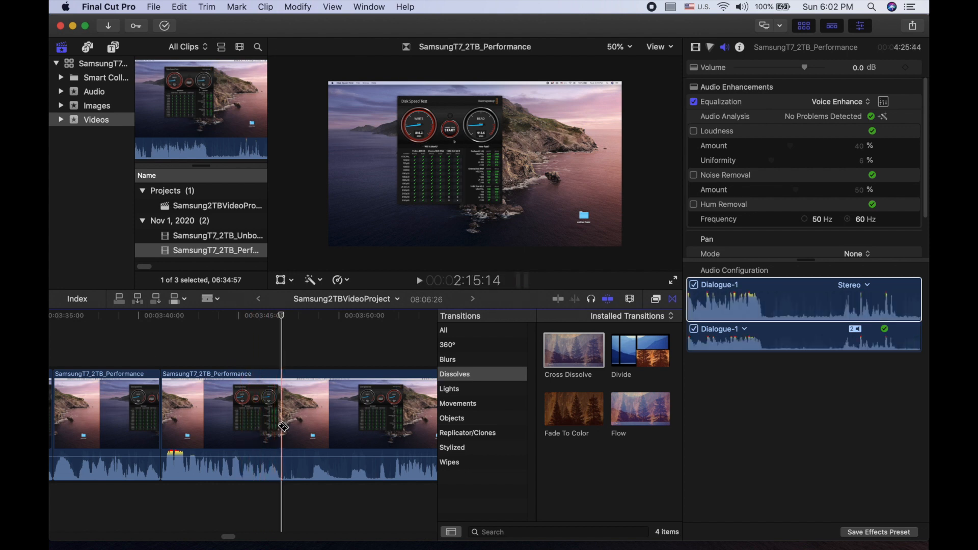
click(281, 426)
Play to the end of the pause, split the Performance clip again at 3:48:22, and delete the quiet segment before that cut.
key(space)
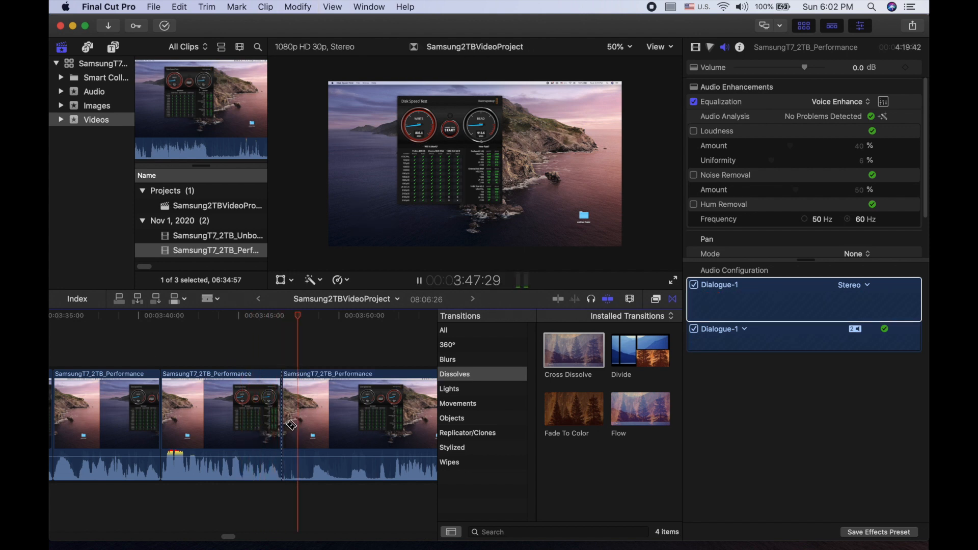
key(space)
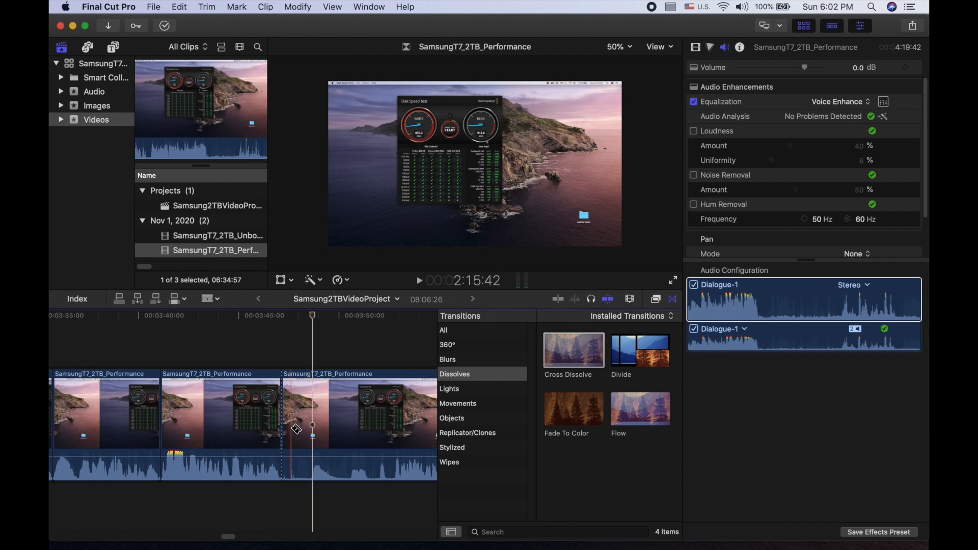
click(314, 426)
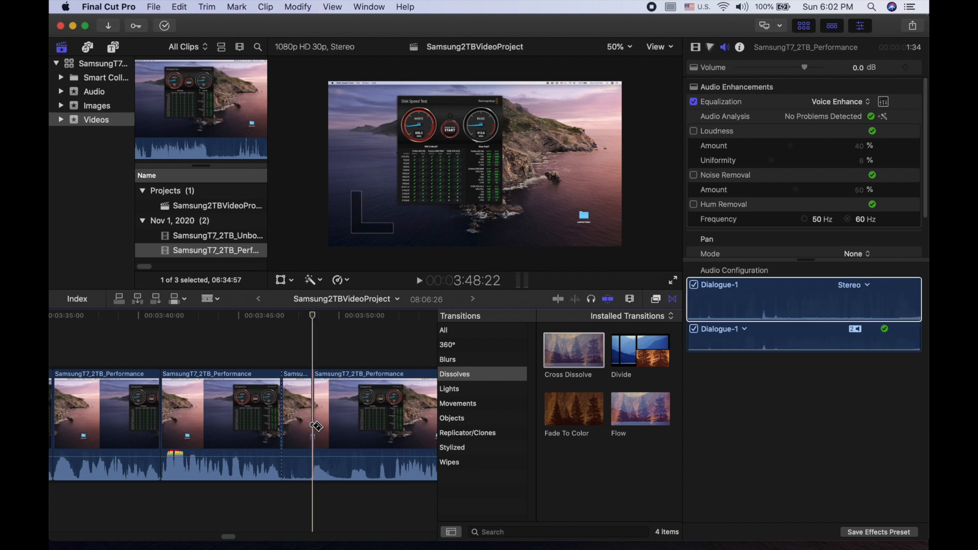
key(a)
click(306, 421)
key(Delete)
Play on to the pause ending at 4:08:14, split the Performance clip there and at 4:07:06, and delete the quiet segment between the cuts.
key(space)
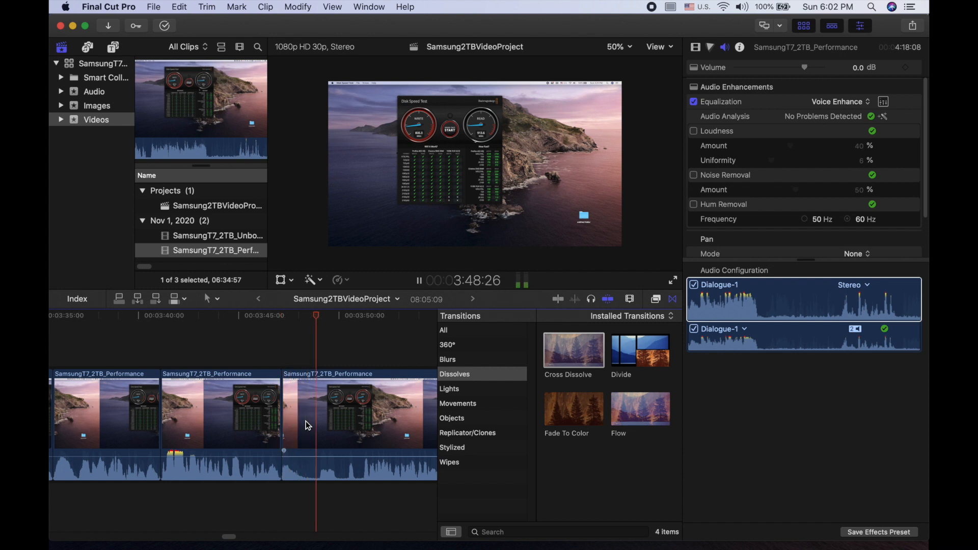
scroll(306, 420, right, 4)
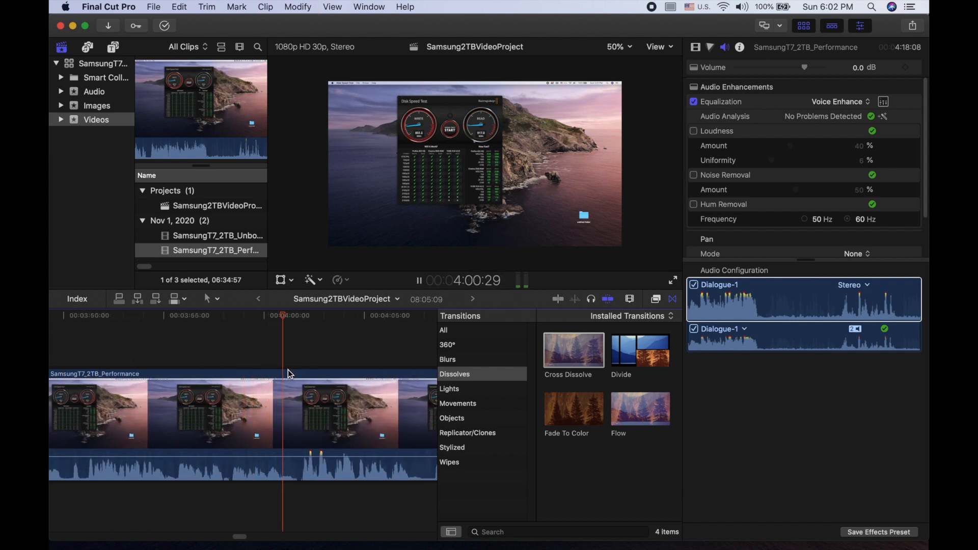
key(space)
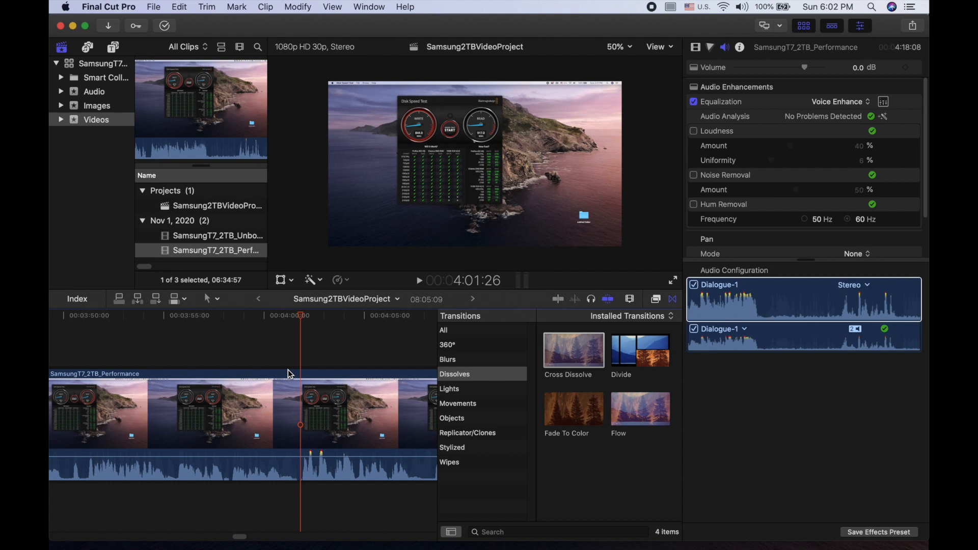
key(space)
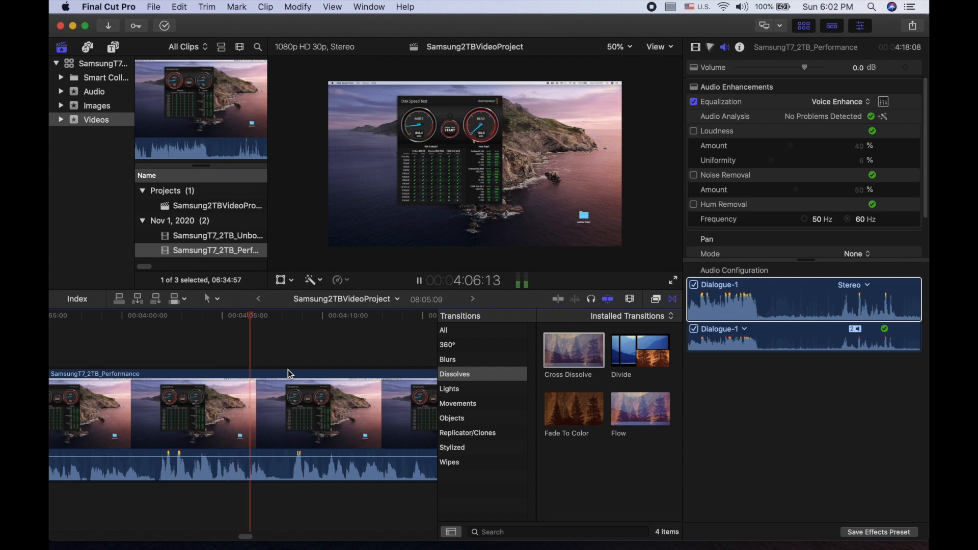
key(space)
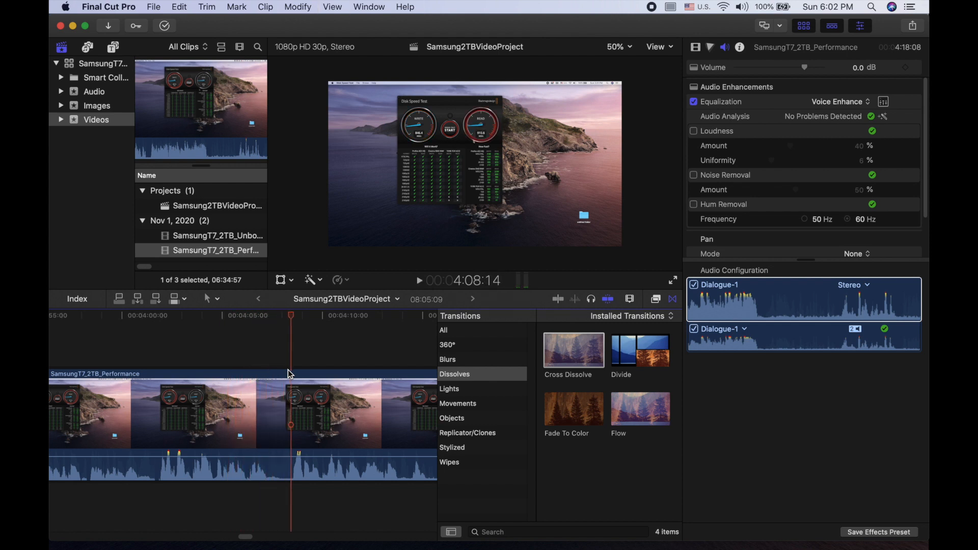
key(b)
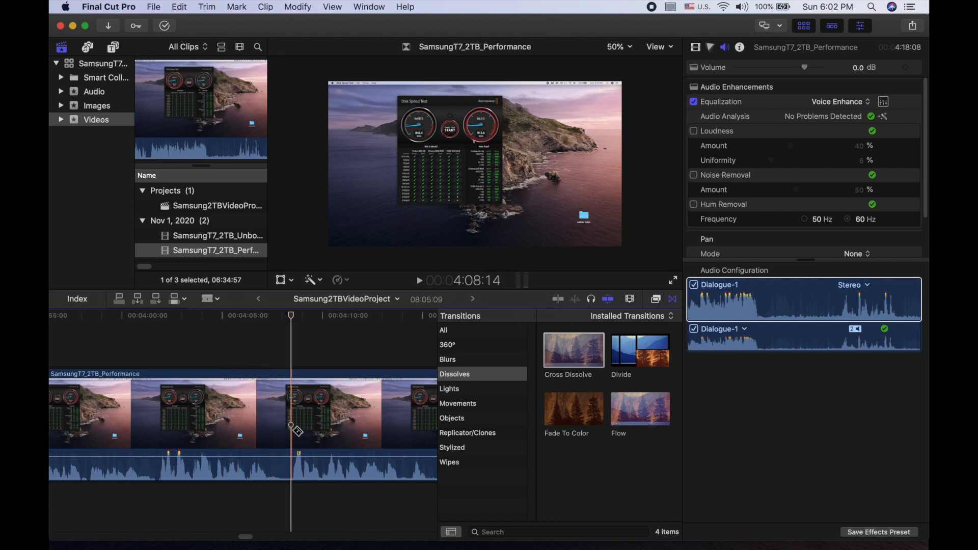
click(291, 425)
click(271, 416)
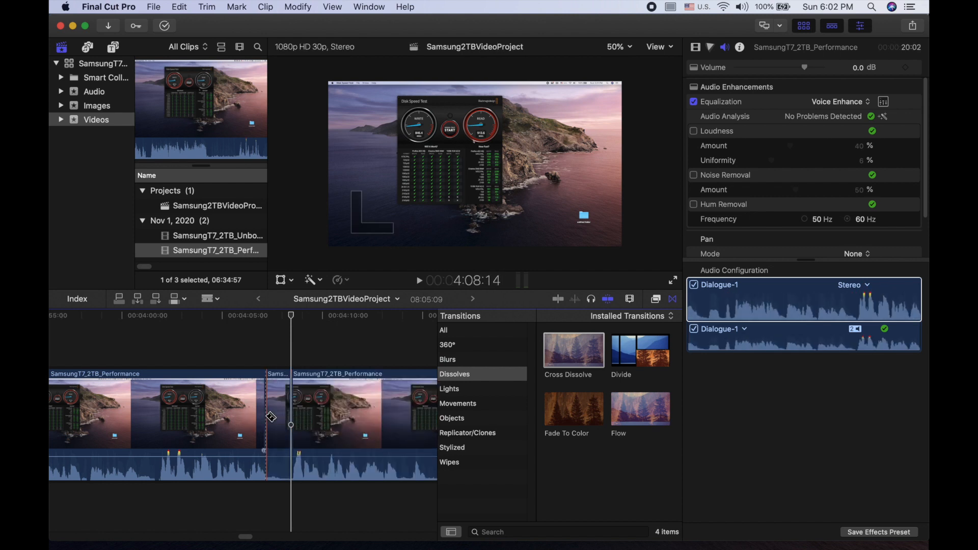
key(a)
click(275, 416)
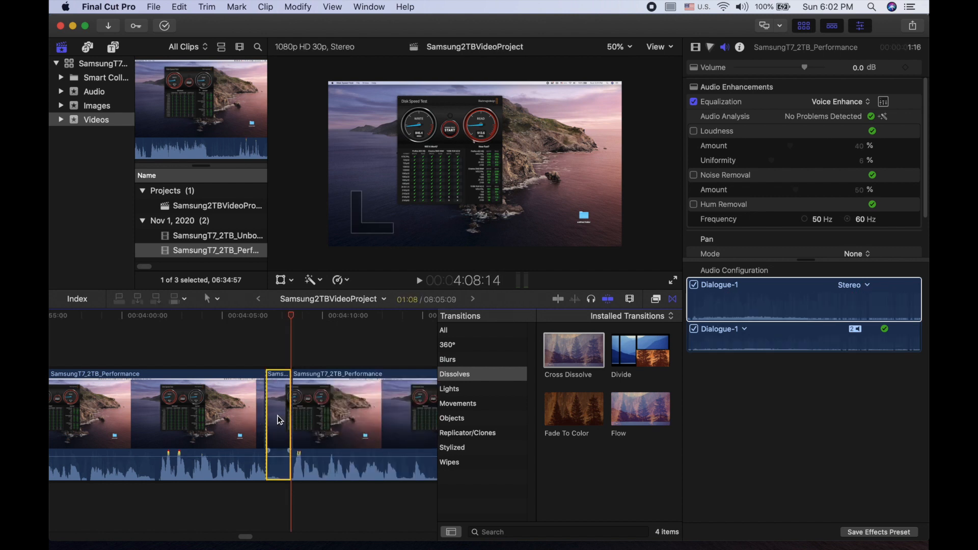
key(Delete)
Go back to the earlier pause around 4:00 and split the Performance clip at its start, 4:00:23.
click(162, 410)
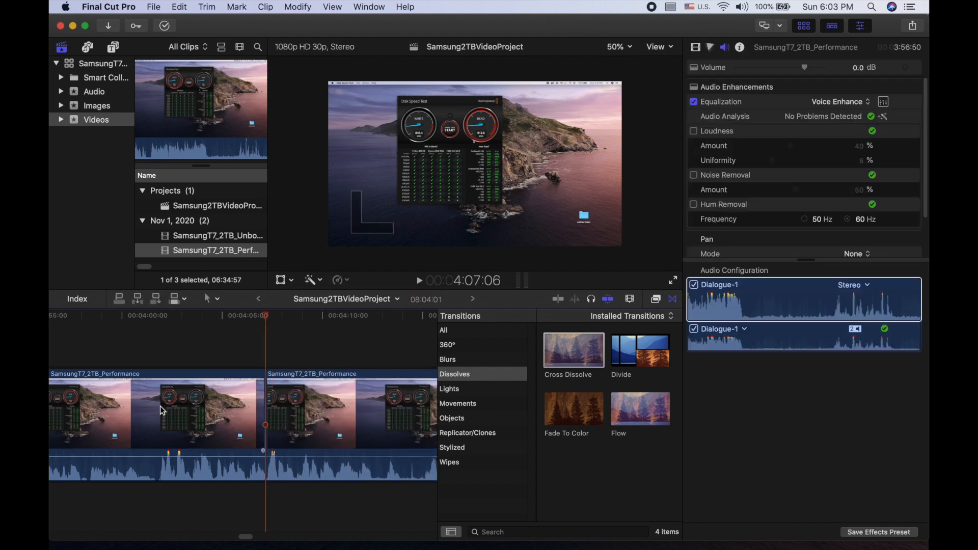
click(118, 360)
key(space)
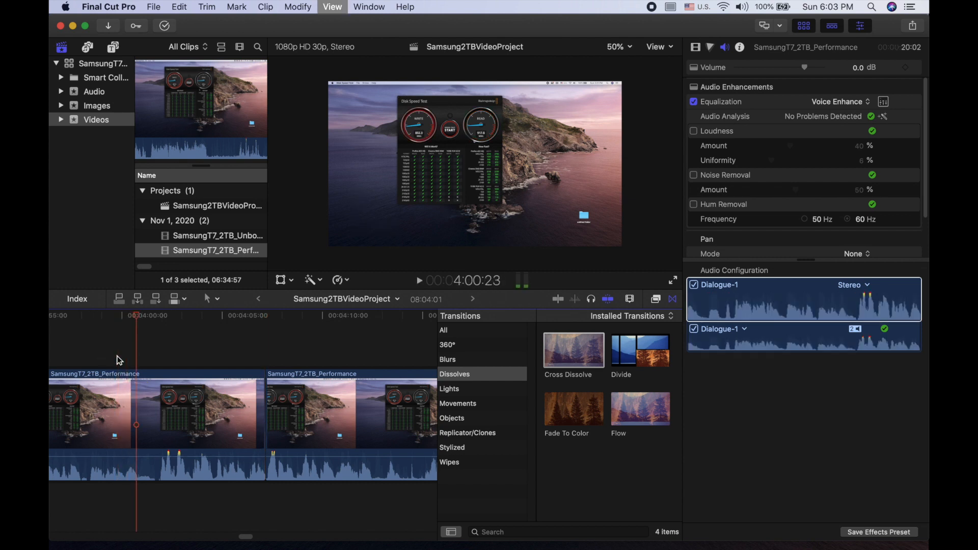
key(b)
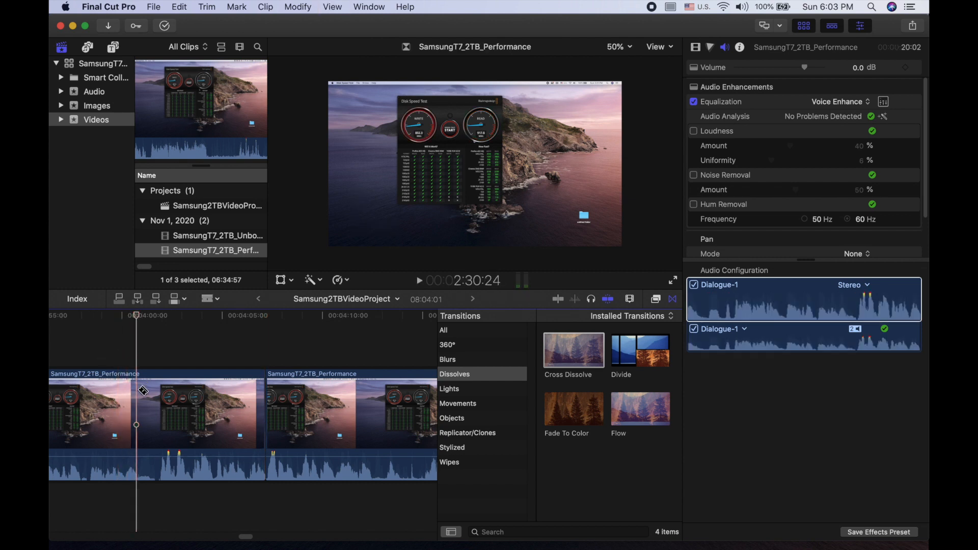
click(138, 427)
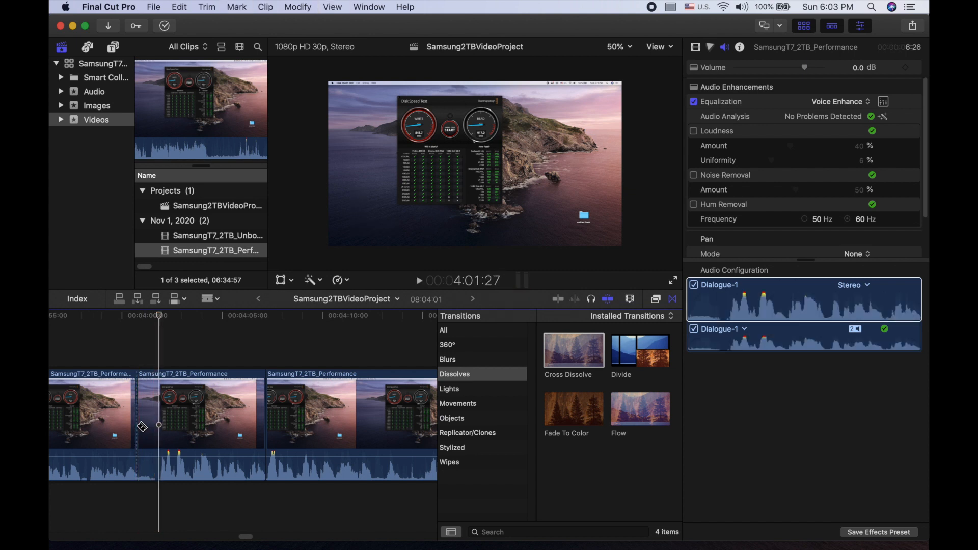
Find the pause's end frame by frame, split the Performance clip at 4:01:28, delete the quiet segment after the 4:00:23 cut, and resume playback.
key(Left)
key(Left)
key(Left)
key(Left)
key(Left)
key(Left)
key(Left)
key(Left)
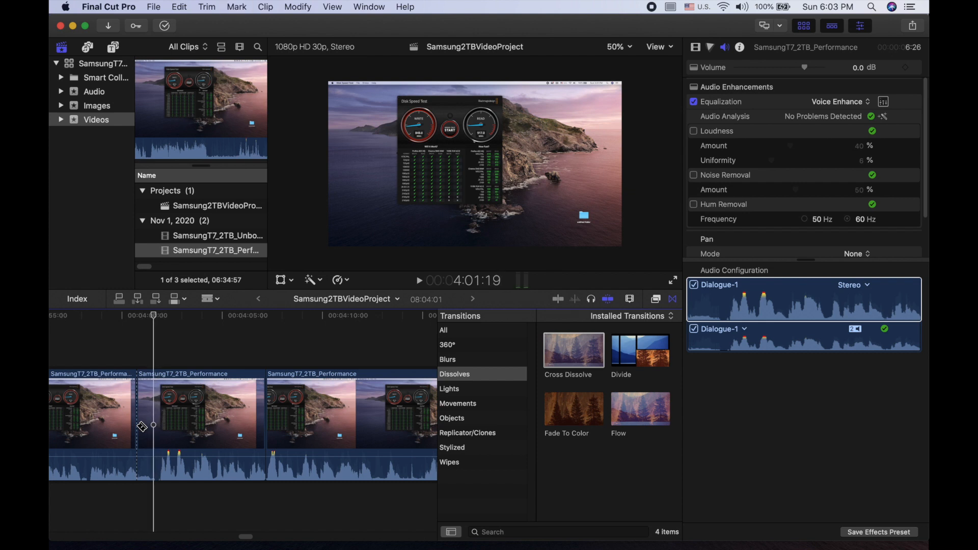
key(Right)
key(Right)
key(Right)
key(Right)
key(Right)
key(Right)
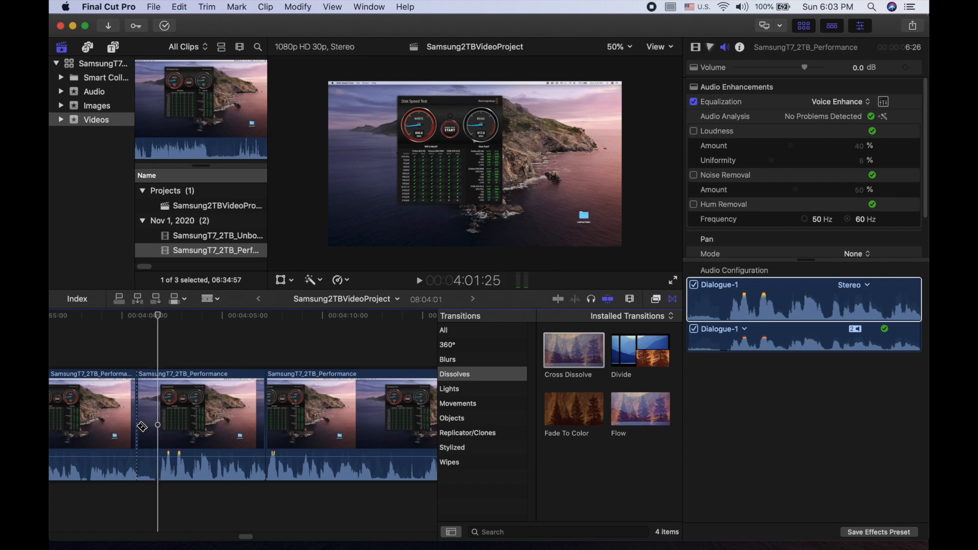
key(Right)
key(Right)
key(Right)
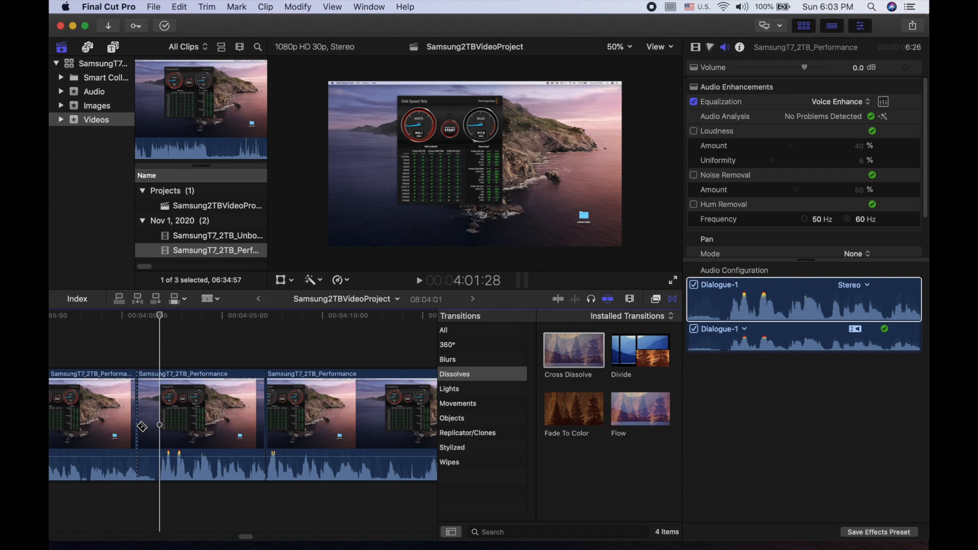
drag(142, 427, 162, 426)
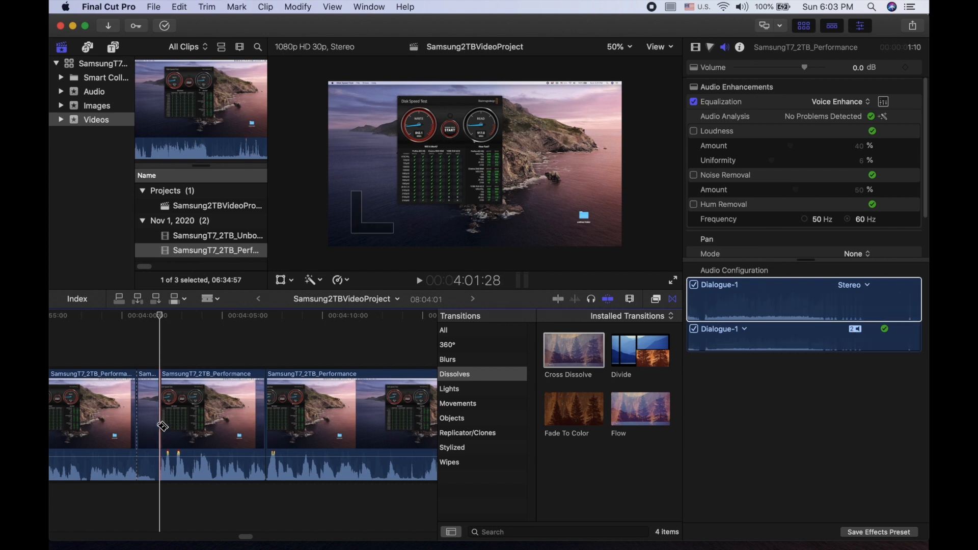
key(a)
click(148, 427)
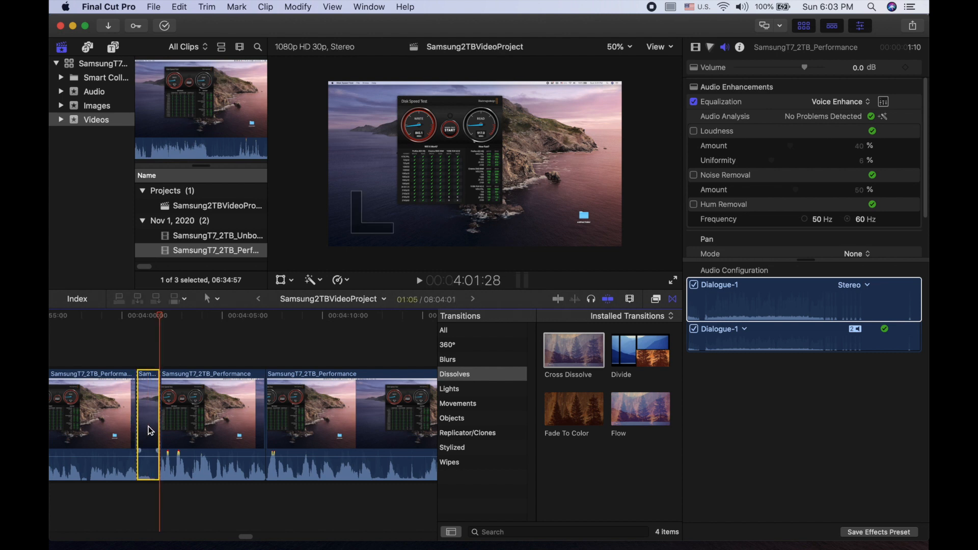
key(Delete)
key(space)
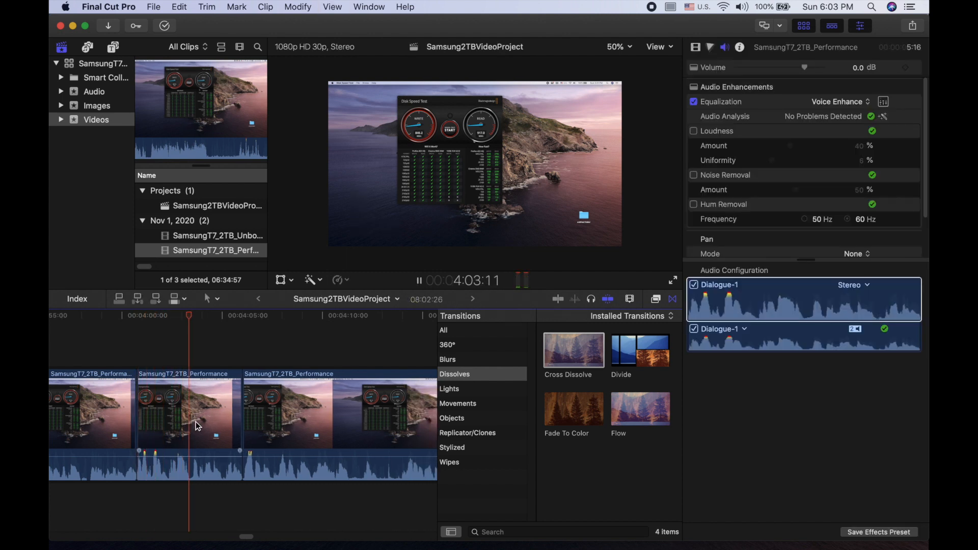
Play on to the pause ending at 4:12:02, split the Performance clip there and at 4:11:11, and delete the quiet segment between the cuts.
scroll(210, 413, right, 5)
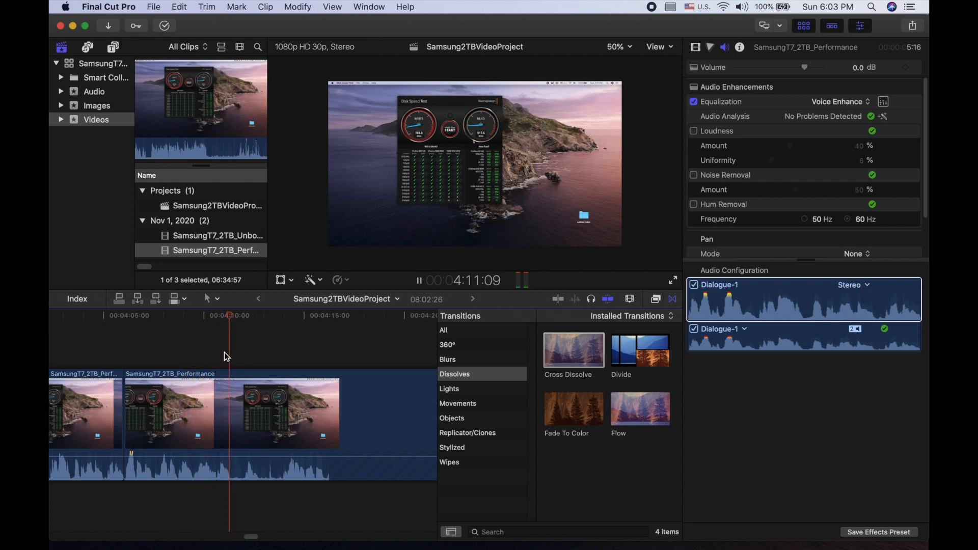
key(space)
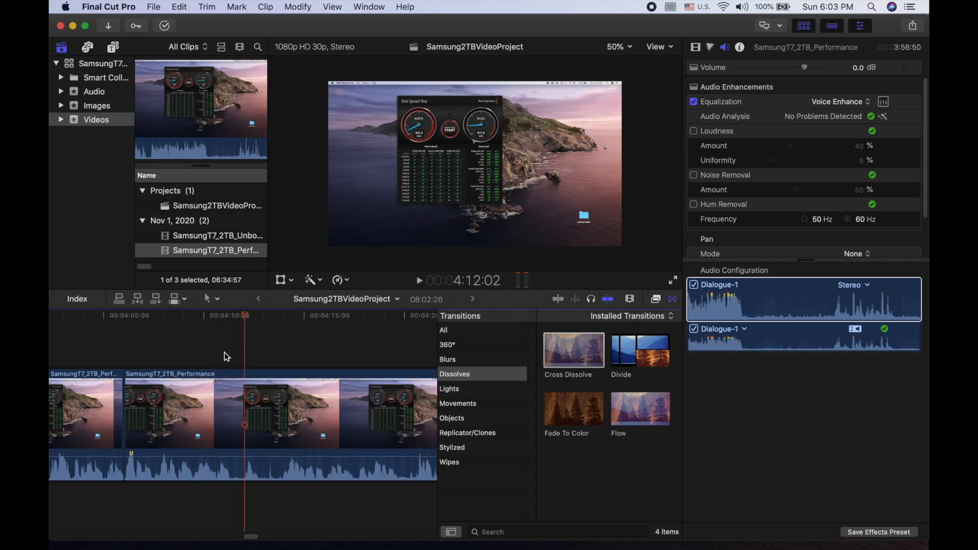
key(b)
click(245, 426)
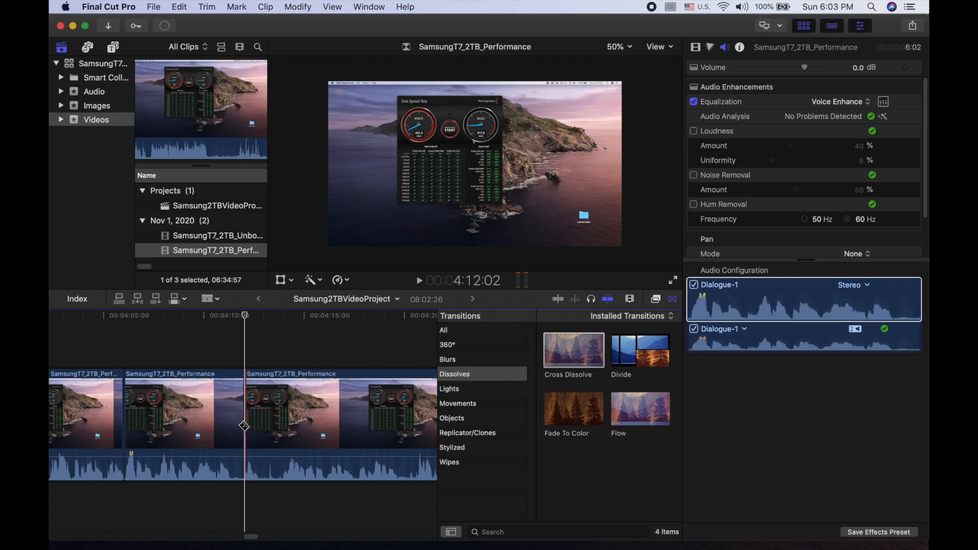
click(234, 429)
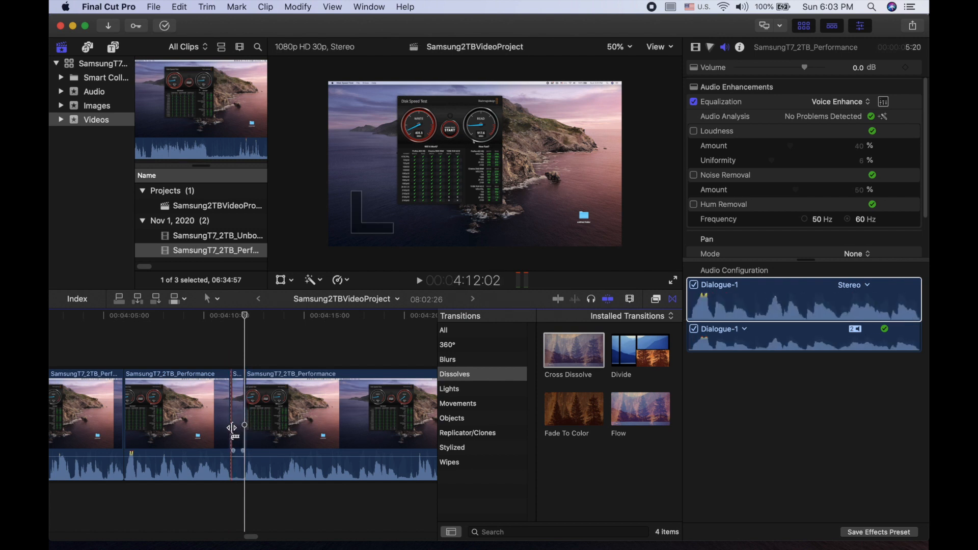
click(235, 426)
key(Delete)
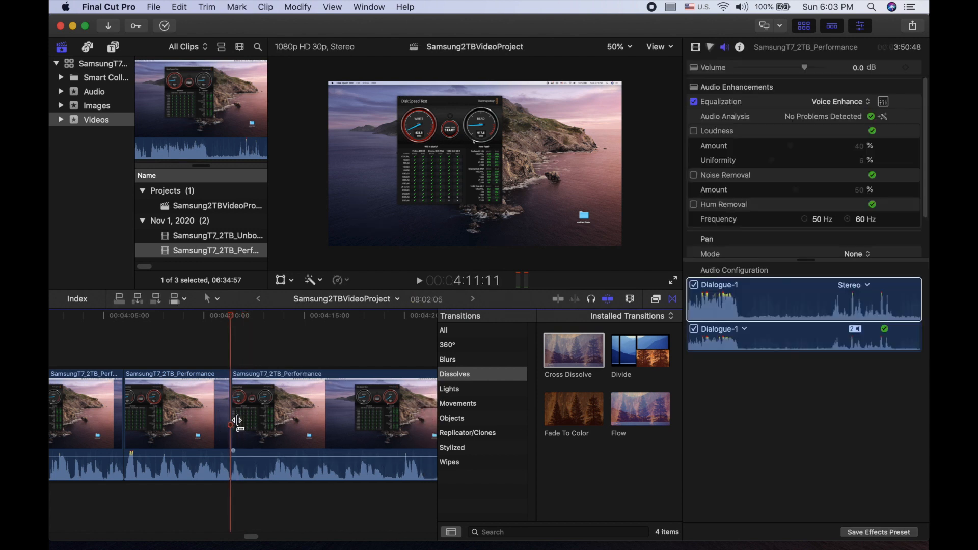
Play on to the next pause, split the Performance clip at 4:13:08 and 4:12:01, and delete the segment between the cuts.
key(space)
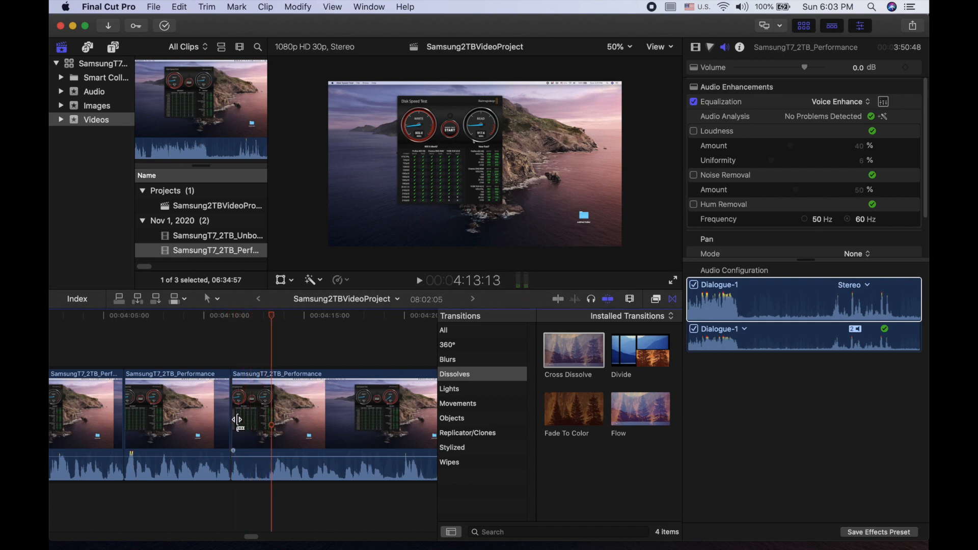
key(Left)
key(Left)
key(Left)
key(Left)
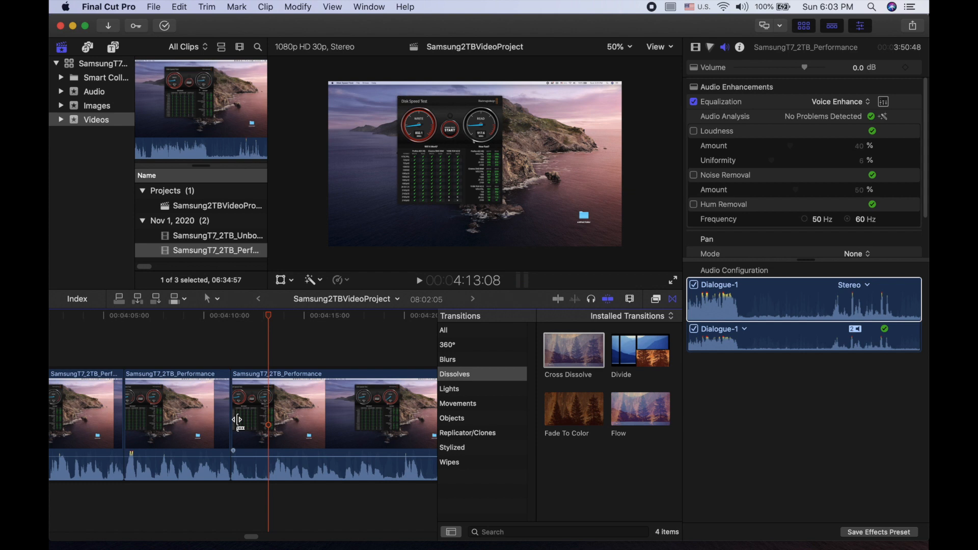
key(b)
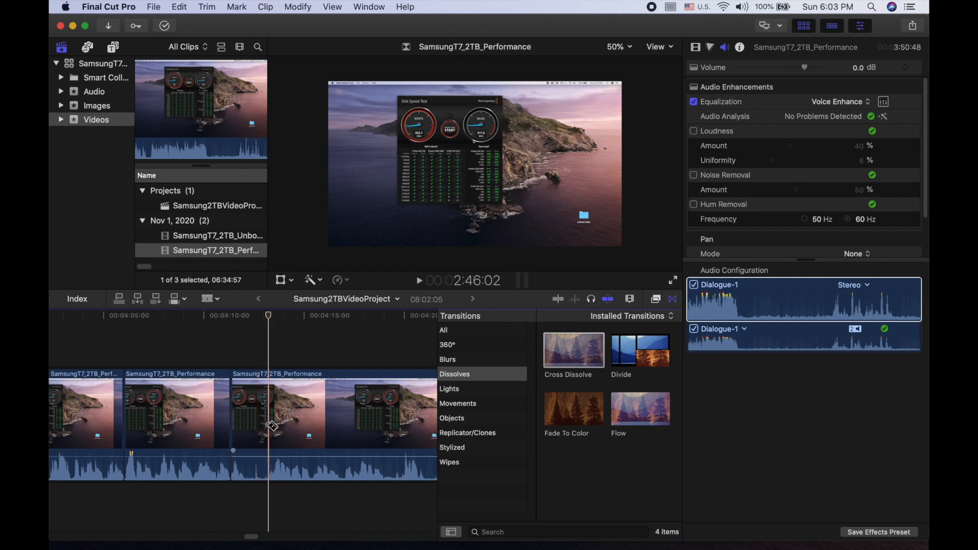
click(272, 426)
click(248, 433)
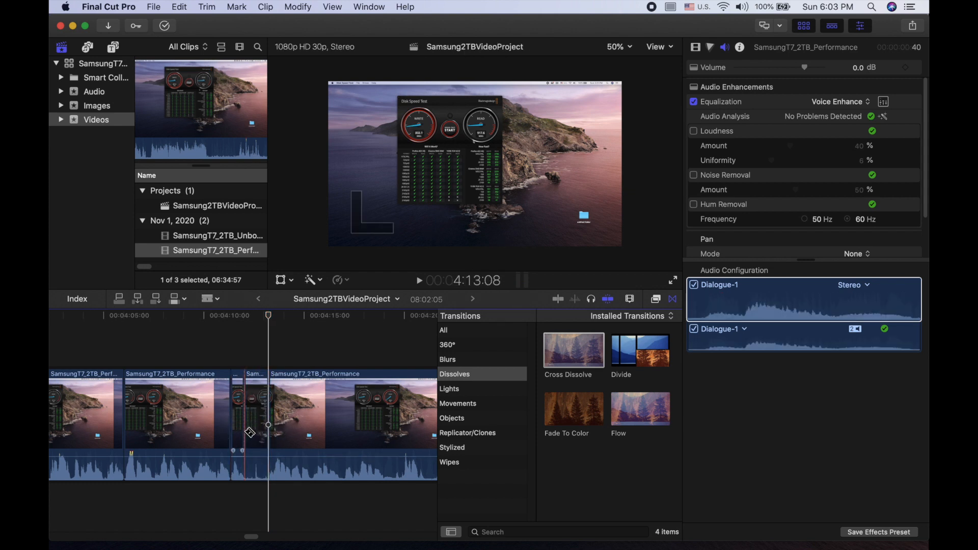
key(a)
click(252, 428)
key(Delete)
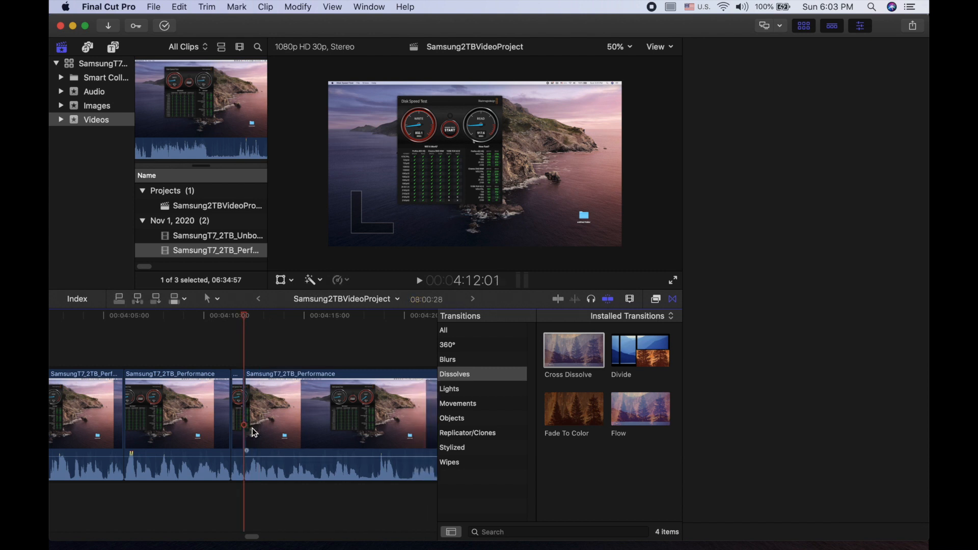
Play the Performance clip on from about 4:12 past 4:36, and go back to the pause around 4:27.
click(252, 431)
key(space)
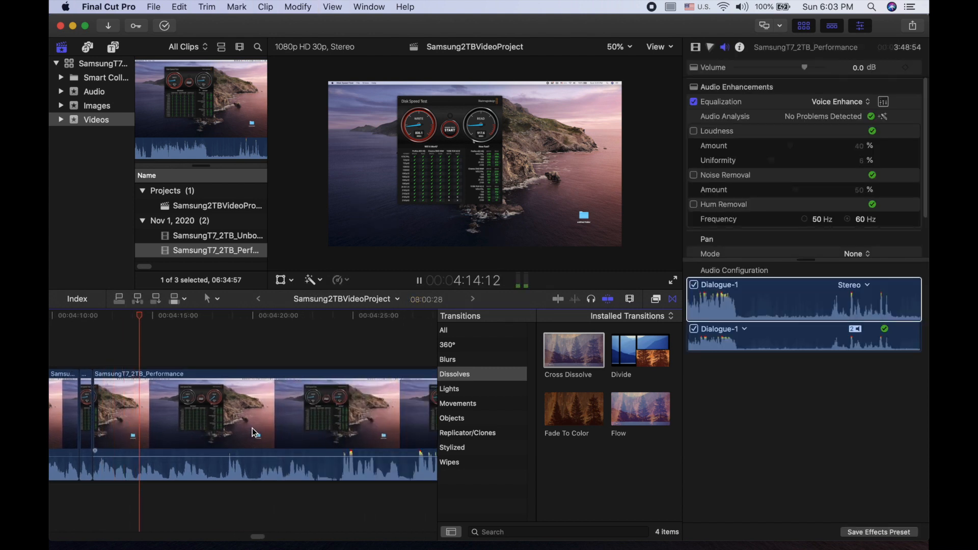
click(69, 357)
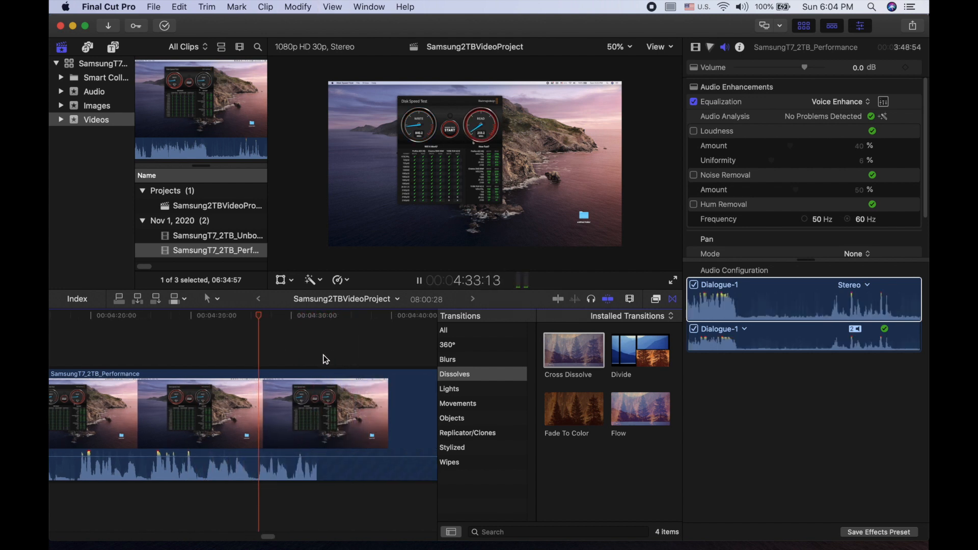
key(space)
key(space)
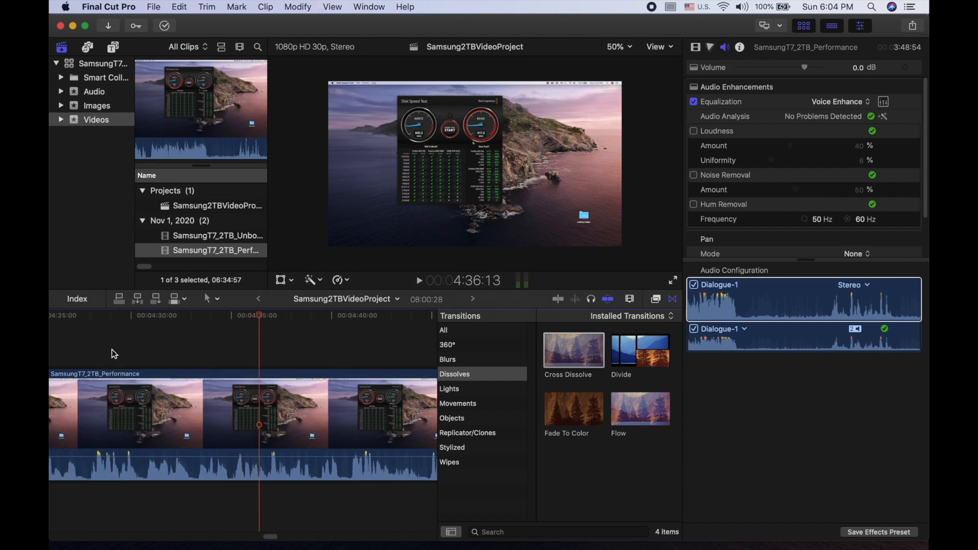
click(99, 356)
scroll(75, 354, left, 1)
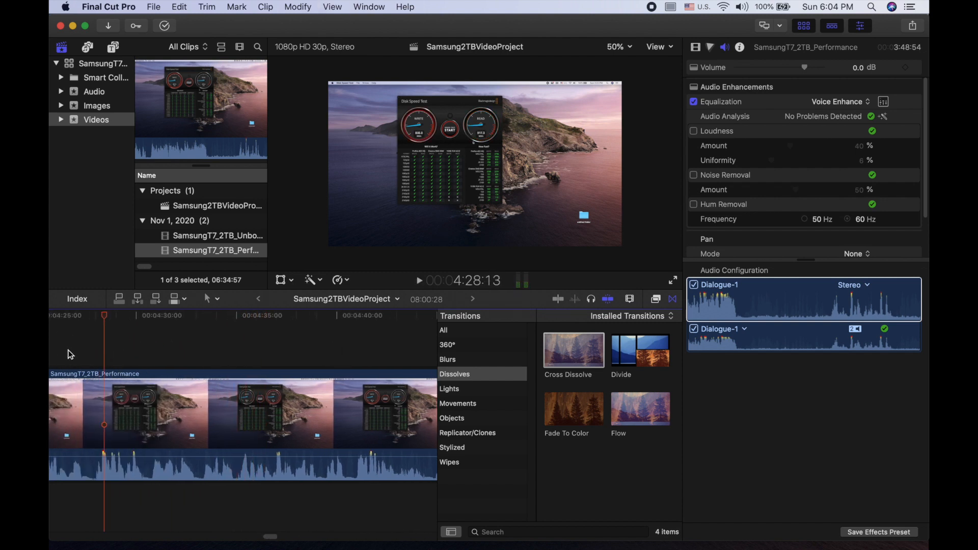
click(68, 354)
key(space)
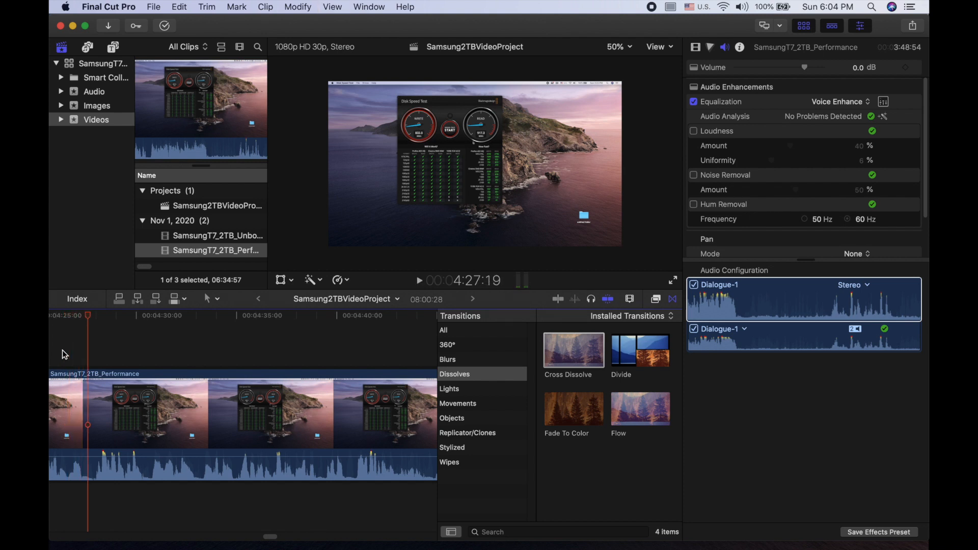
Find the pause's end frame by frame, split the Performance clip at 4:28:00, and delete the whole segment from 4:12:01 to that cut.
key(Right)
key(Right)
key(Right)
key(Right)
key(Right)
key(Right)
key(Right)
key(Right)
key(Right)
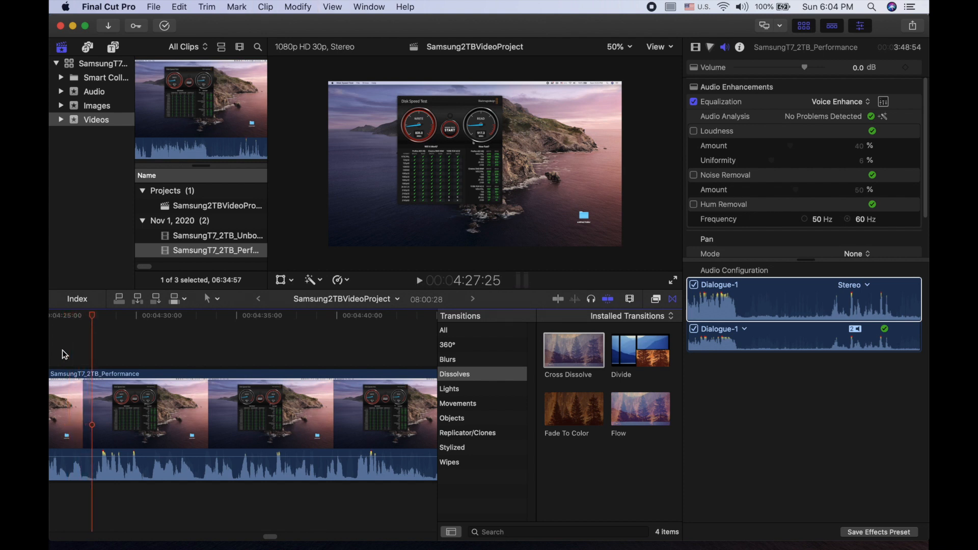
key(Right)
key(Right)
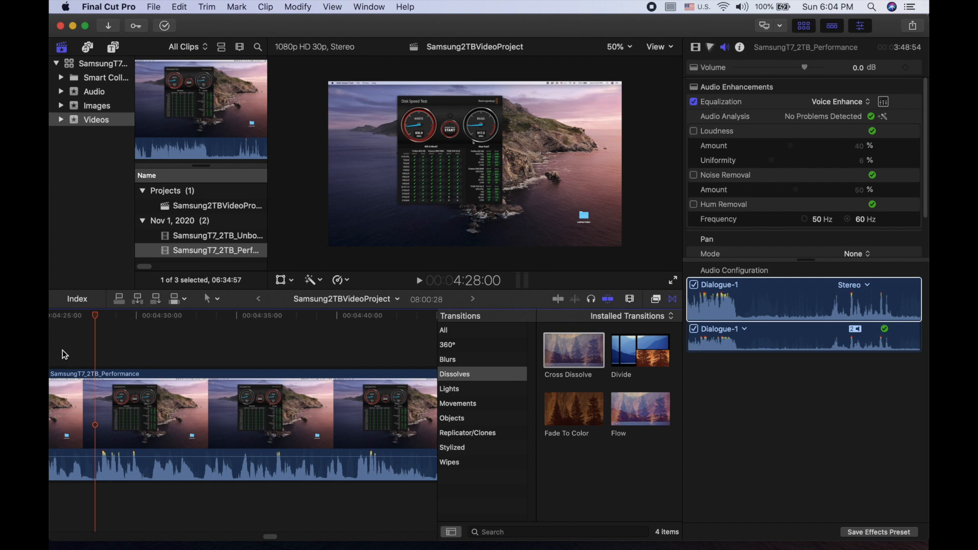
key(b)
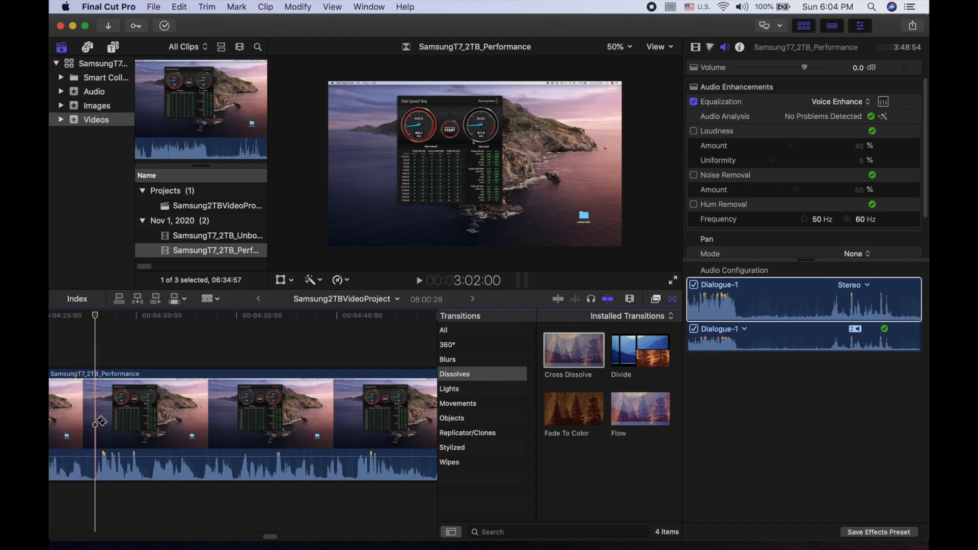
click(99, 425)
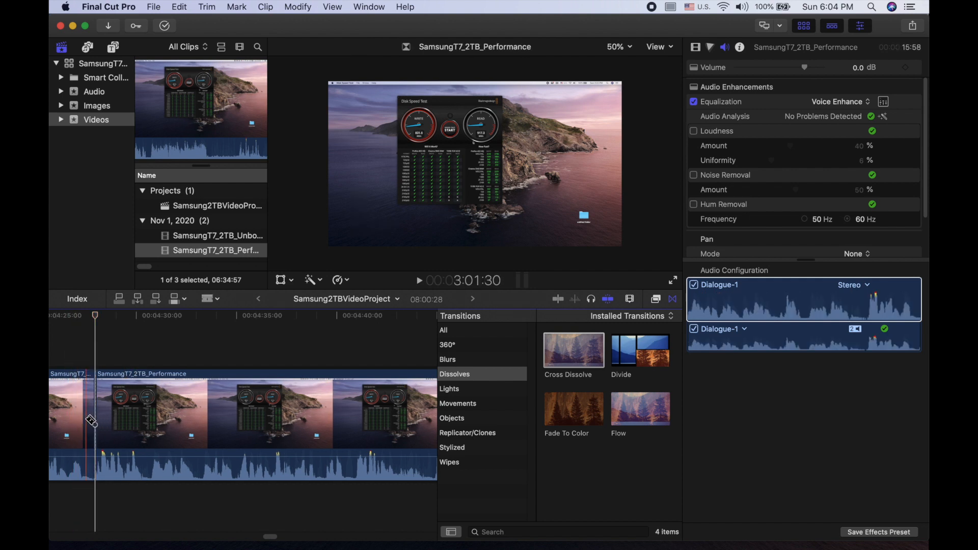
key(a)
click(72, 410)
key(Delete)
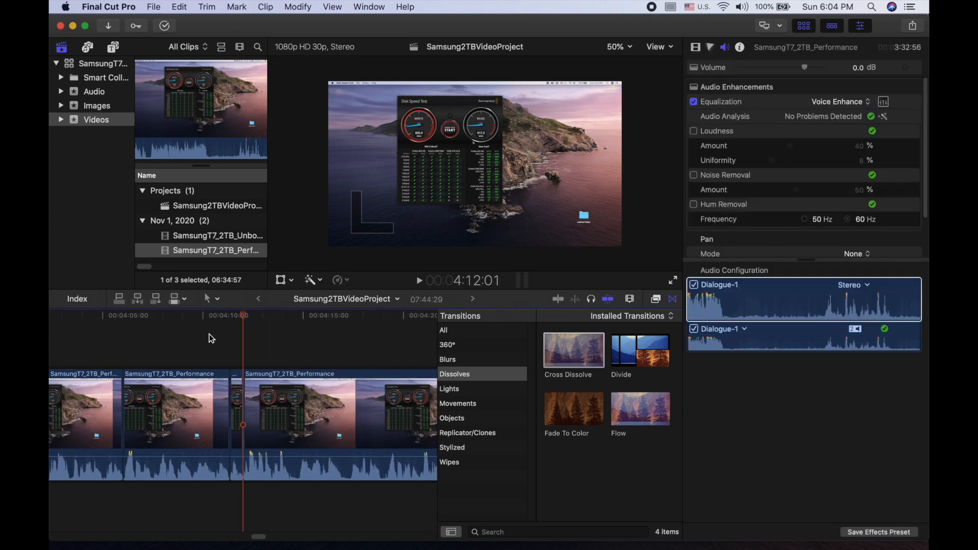
Replay the join from about 4:09, split the Performance clip at 4:14:11 and just after it, and delete the short quiet segment between the cuts.
click(198, 350)
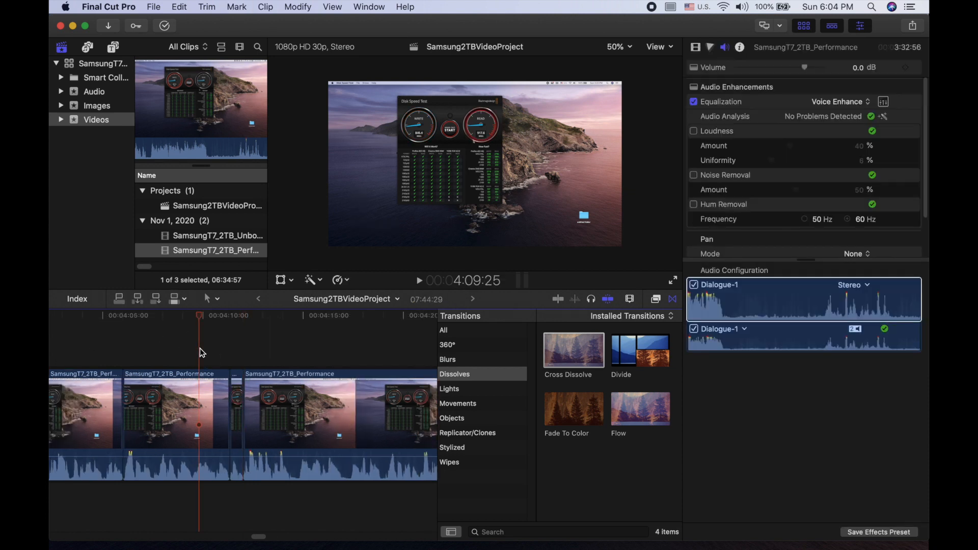
key(space)
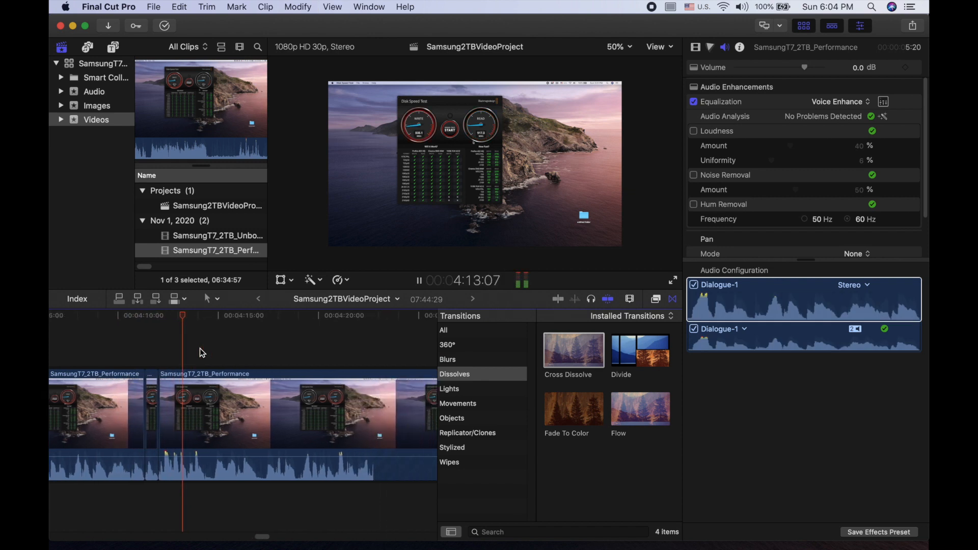
click(158, 354)
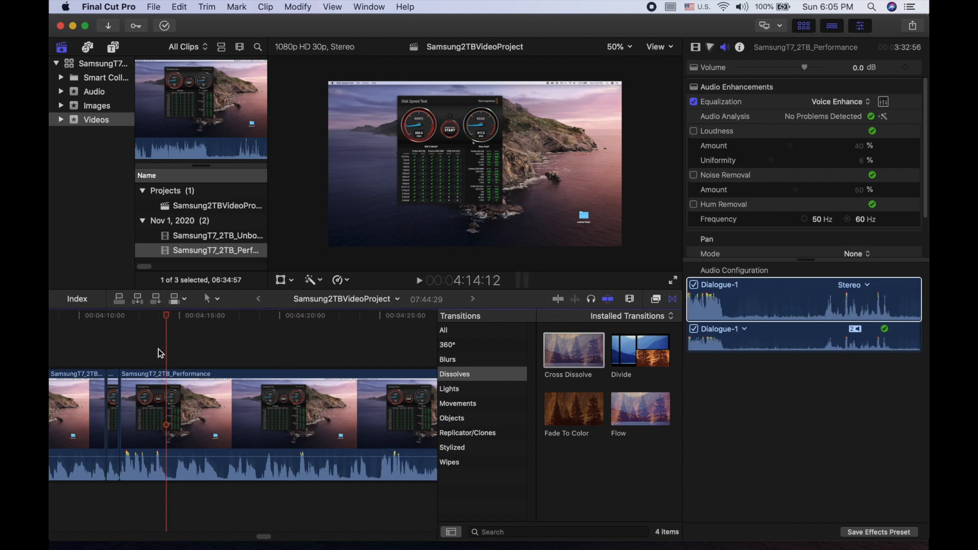
key(Left)
key(Left)
key(Right)
key(b)
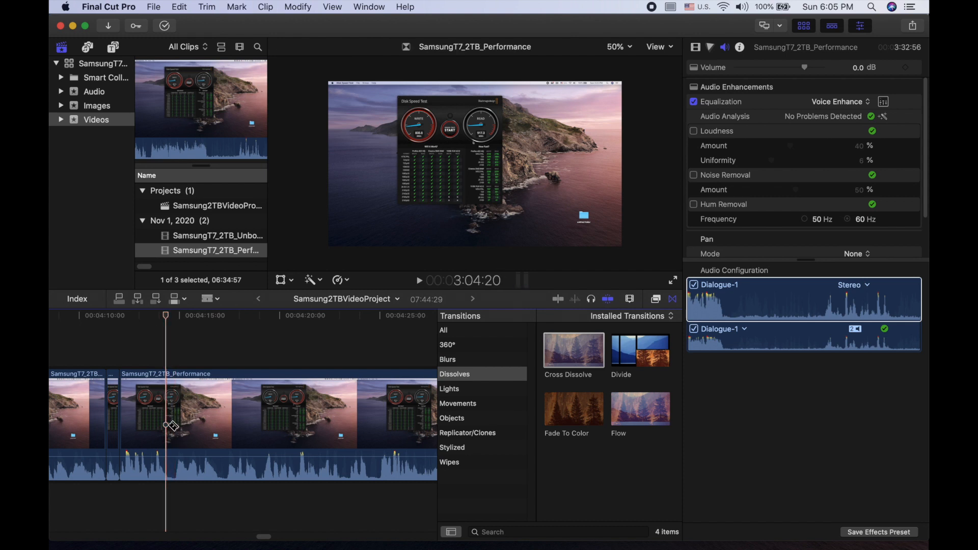
click(172, 428)
click(176, 458)
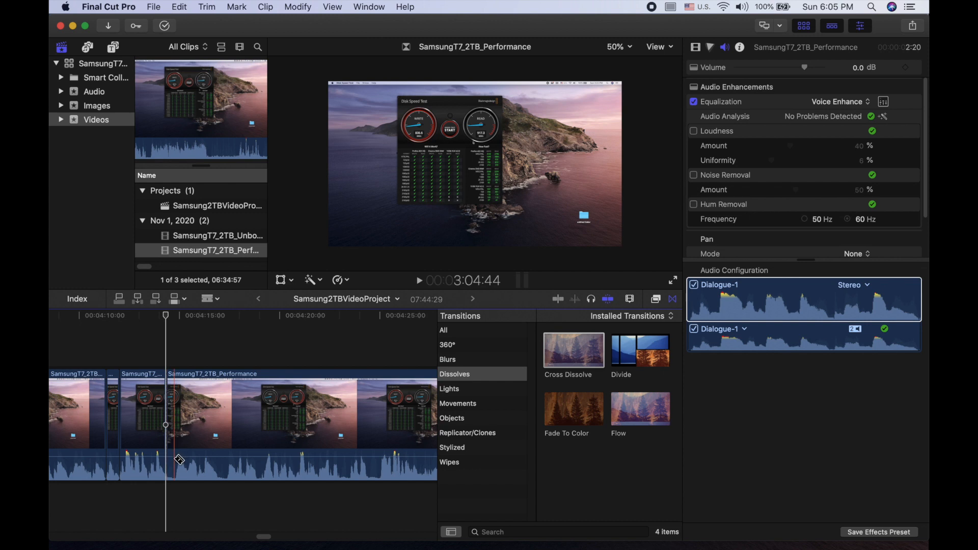
key(a)
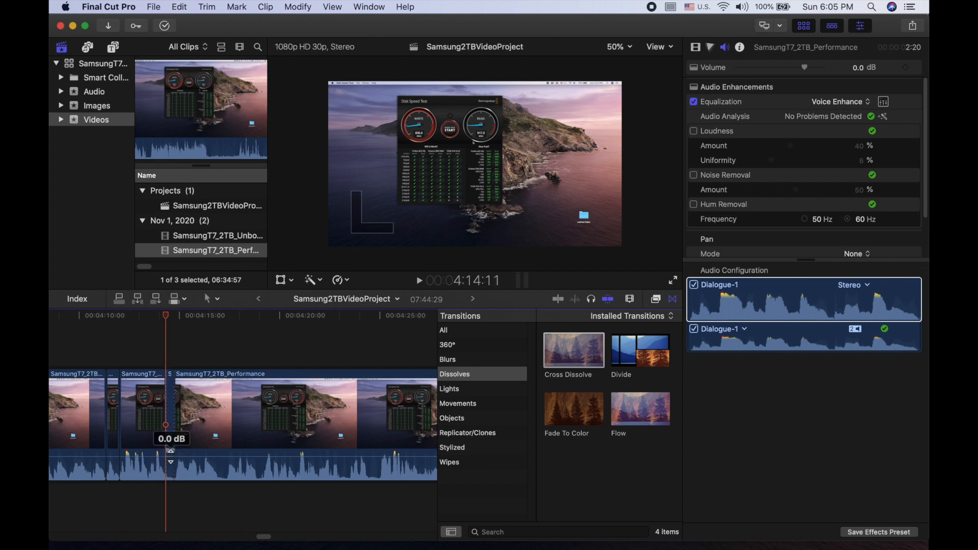
click(172, 431)
key(Delete)
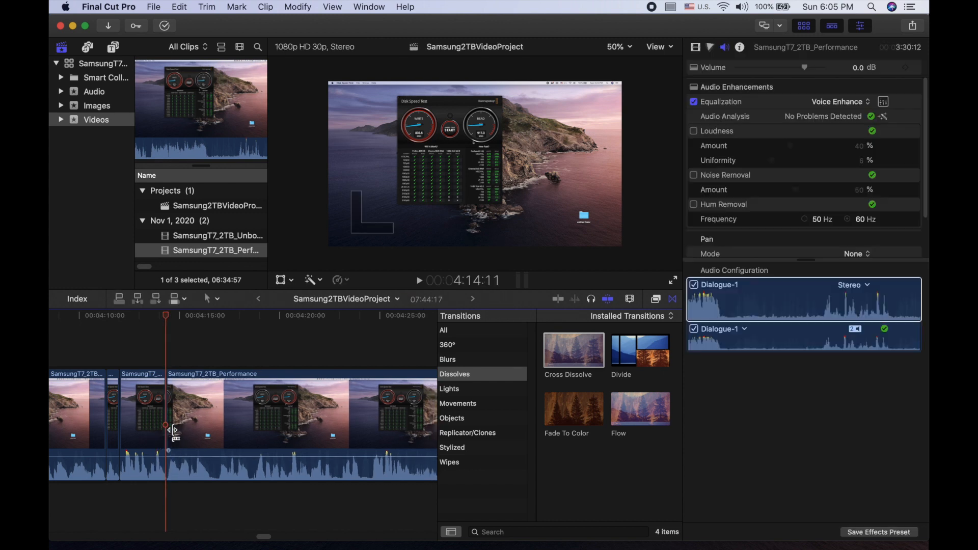
Split the Performance clip at both ends of the short pause shortly after 4:16, and delete the quiet segment between the cuts.
key(b)
click(210, 453)
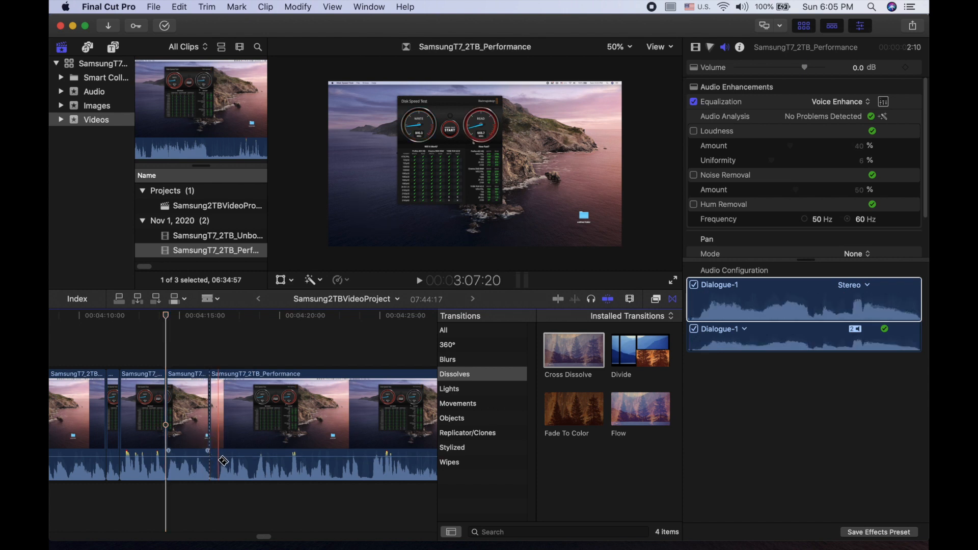
click(220, 460)
key(a)
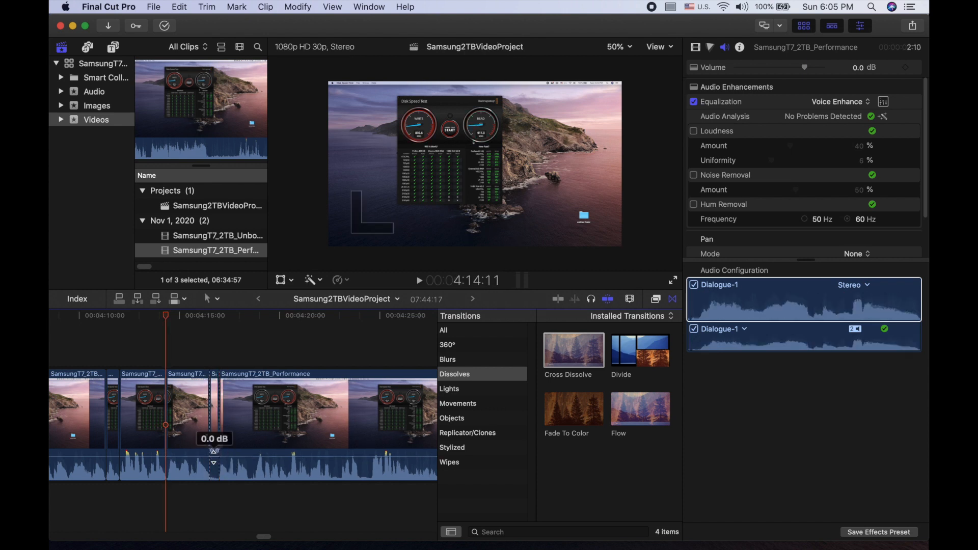
click(216, 444)
key(BackSpace)
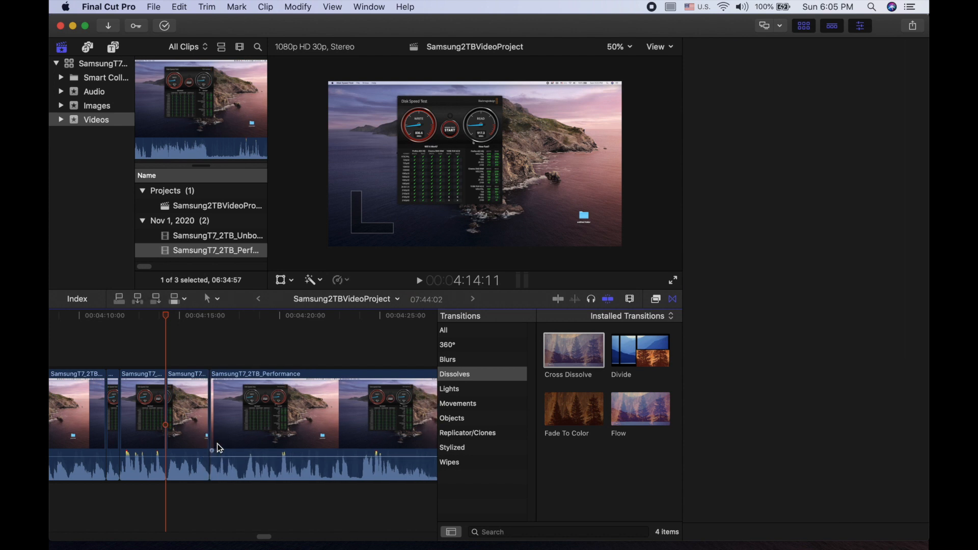
Play the timeline from around 4:15 to review the newest cuts and the speech that follows.
click(187, 354)
key(space)
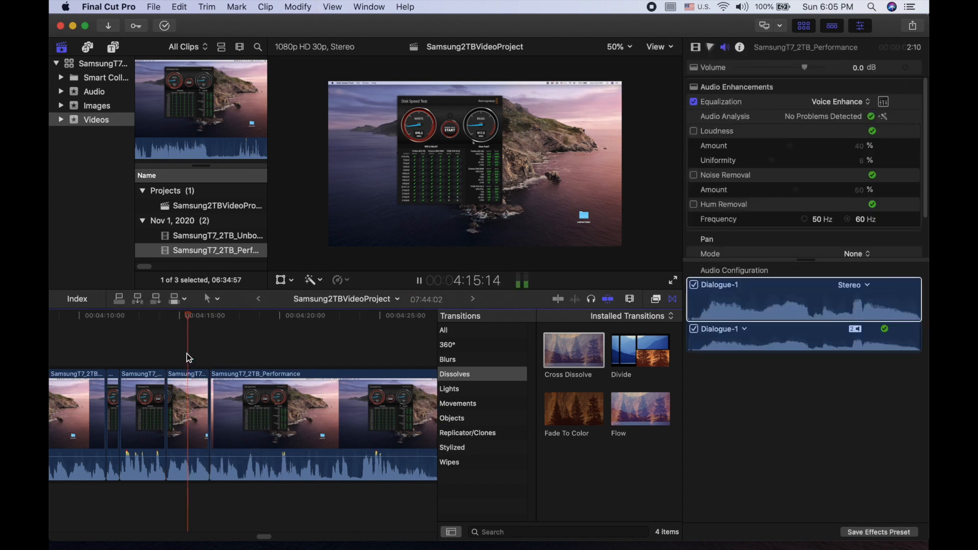
key(space)
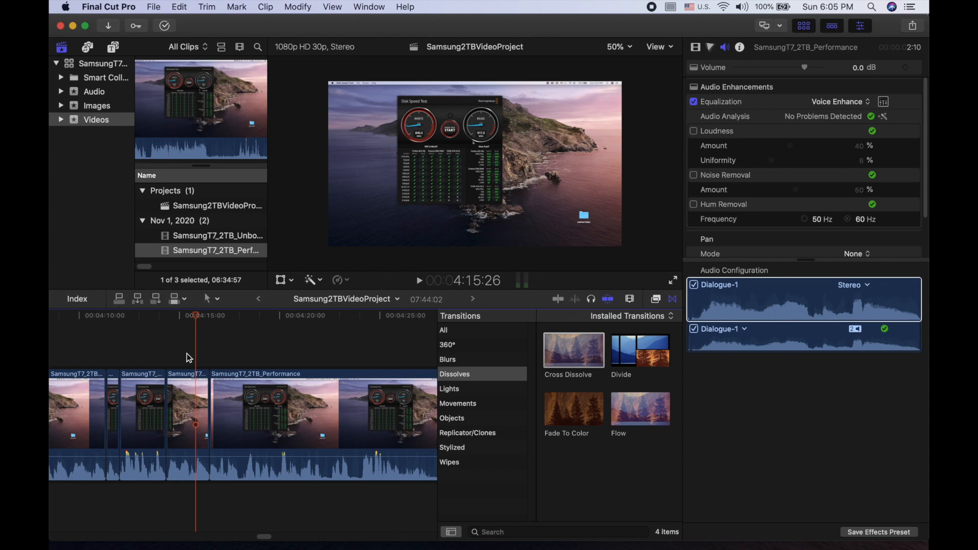
click(179, 7)
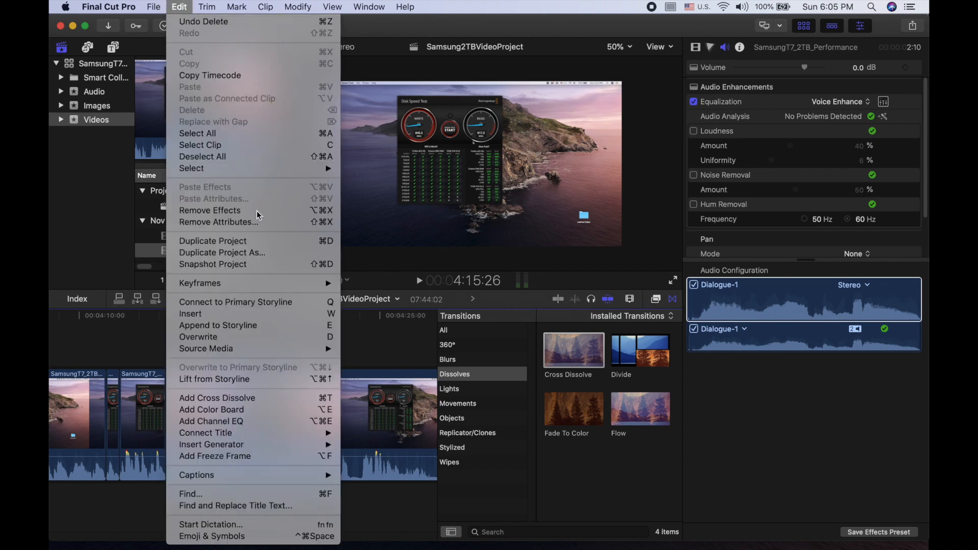
click(397, 353)
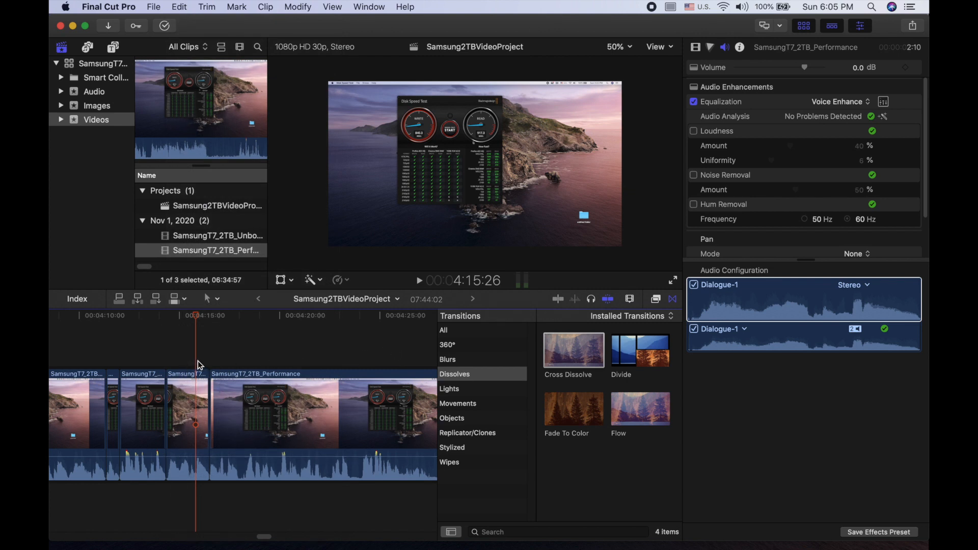
key(space)
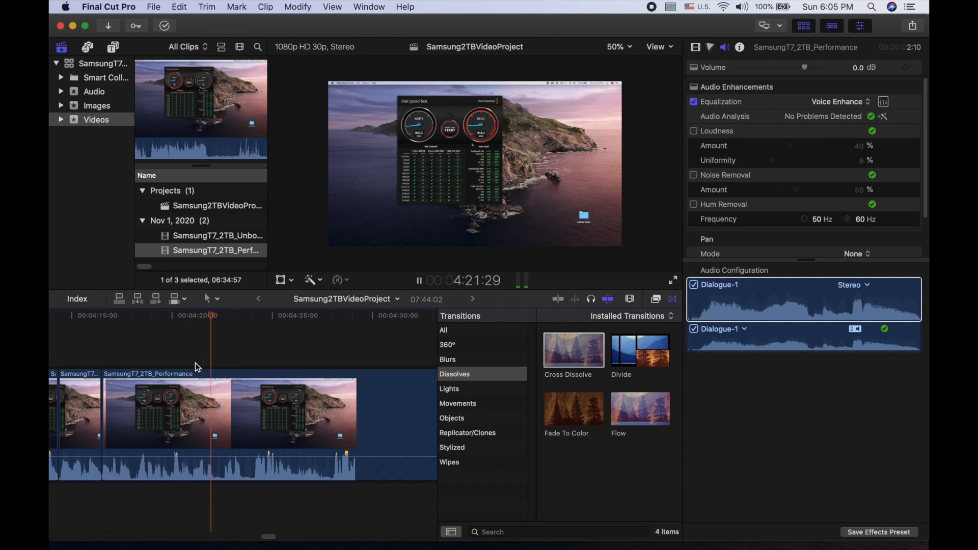
Play to the pause, split the Performance clip at 4:22:20 and about half a second before it, and delete the short segment between the cuts.
key(space)
key(space)
key(space)
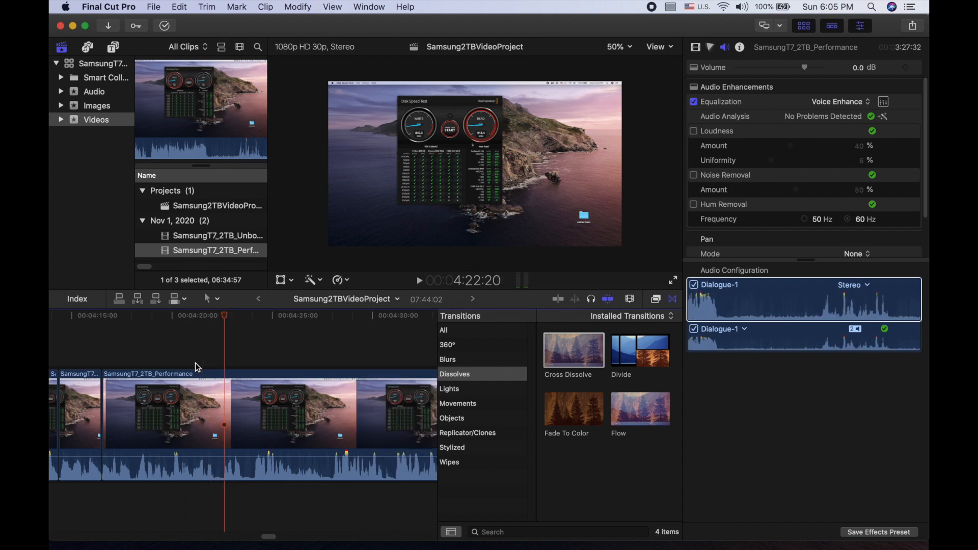
key(t)
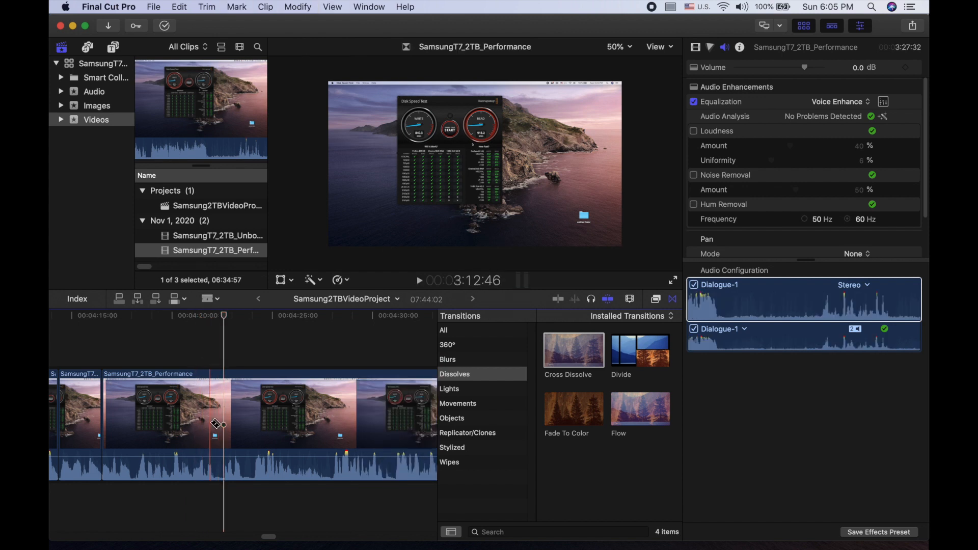
click(224, 425)
click(214, 435)
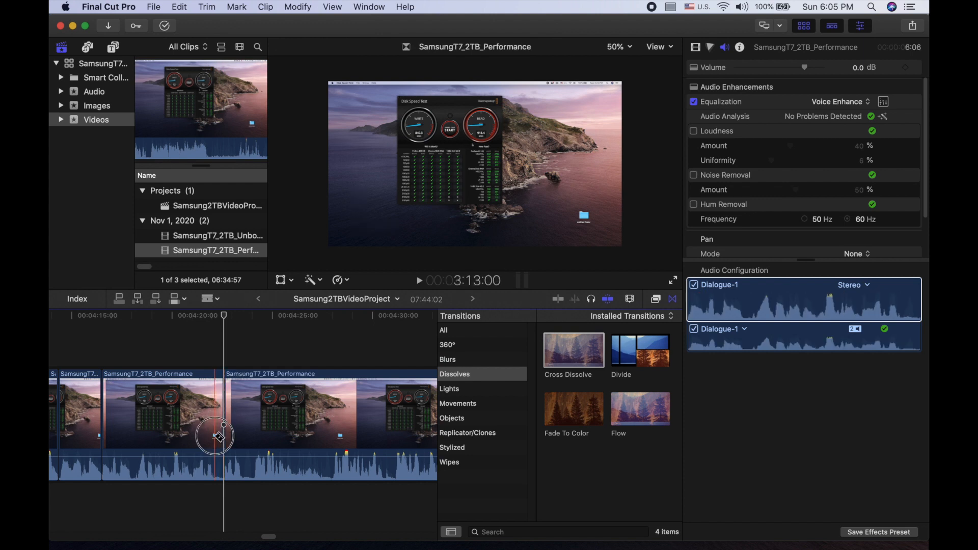
key(a)
click(221, 419)
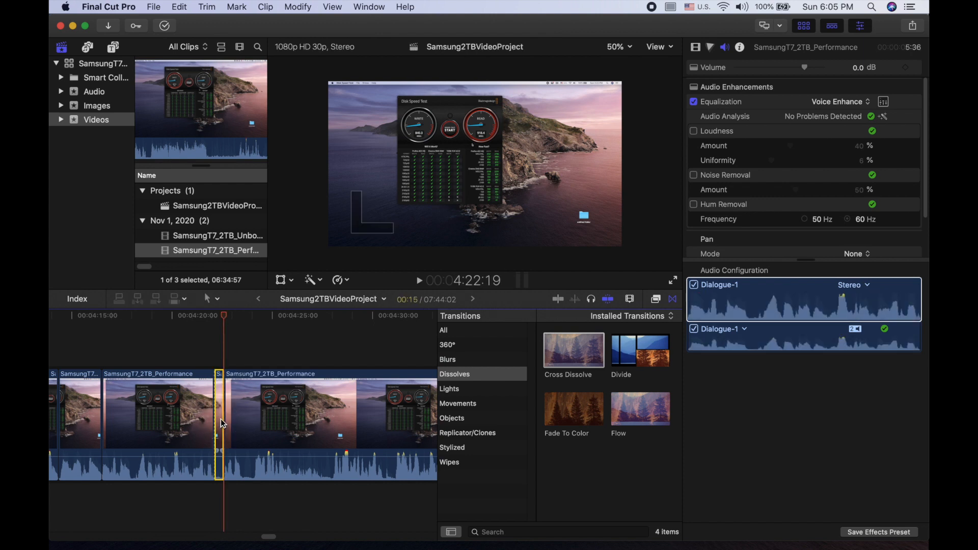
key(Delete)
Replay the join from about 4:21:15, split the Performance clip at 4:23:01 and just after it, and delete the quiet segment between the cuts.
click(222, 417)
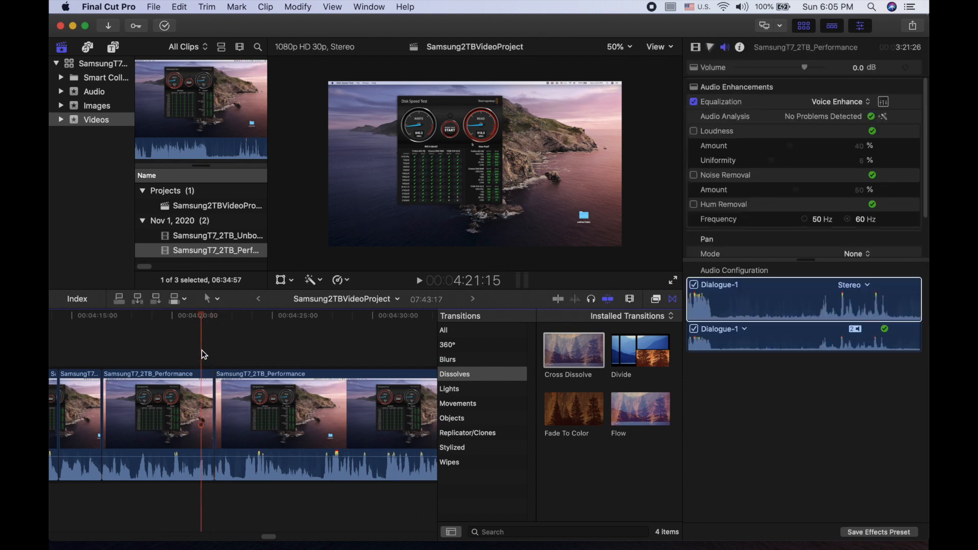
key(space)
key(space)
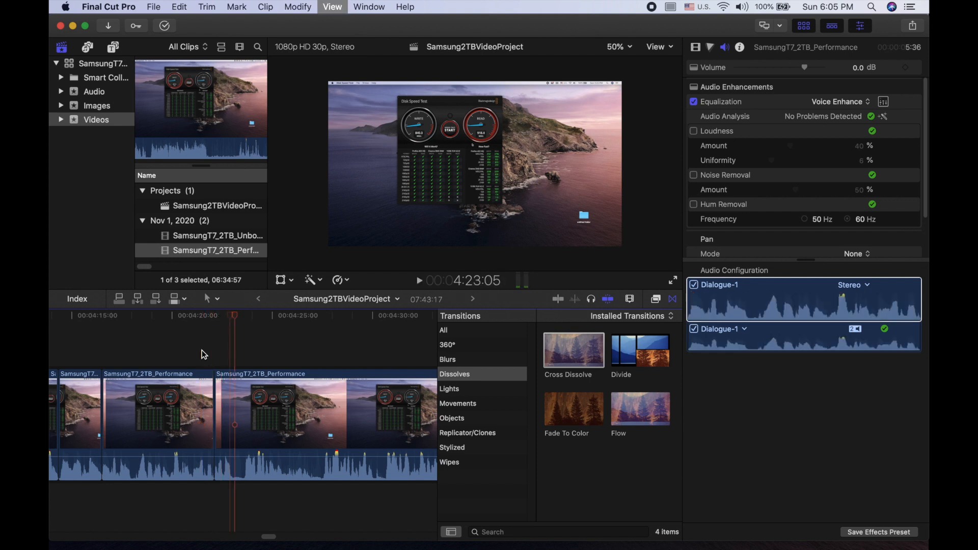
key(Left)
key(Left)
key(Left)
key(Left)
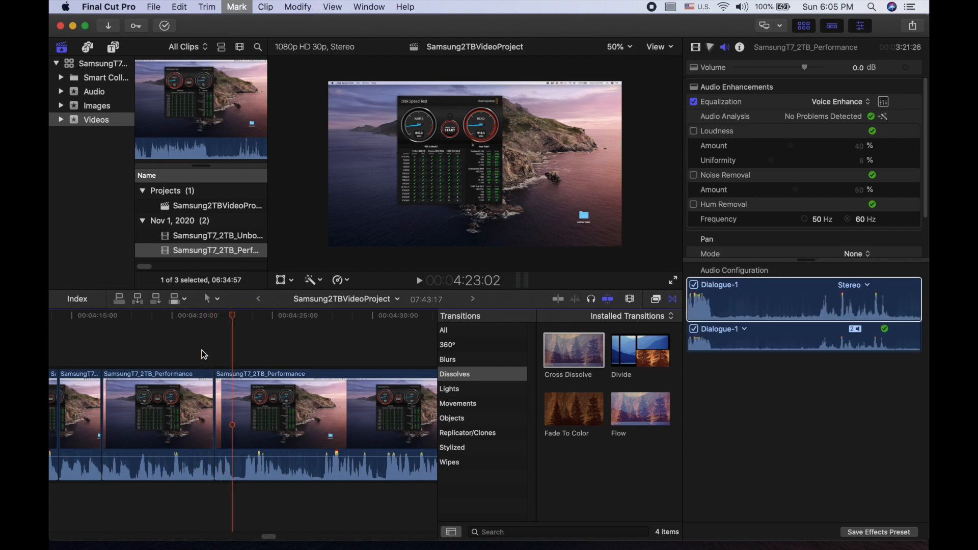
key(b)
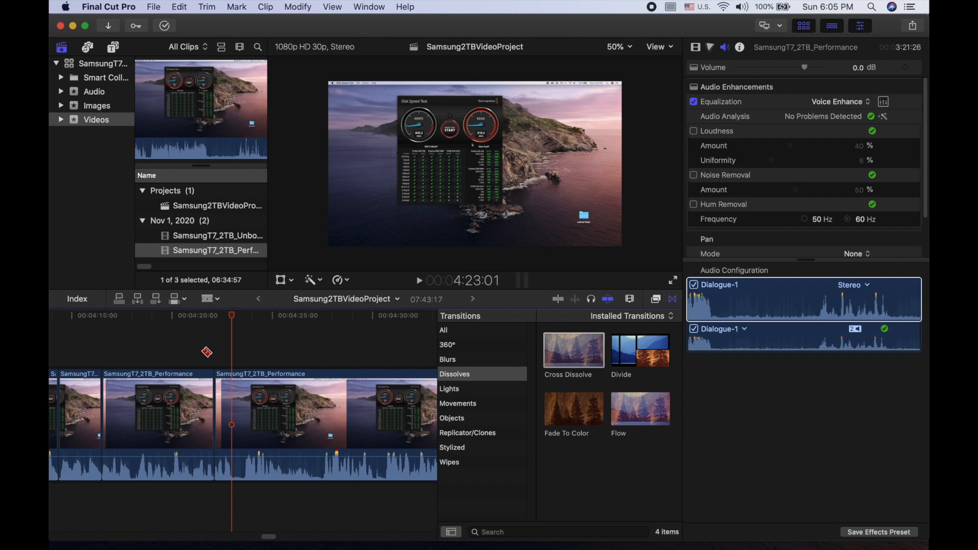
click(233, 425)
click(244, 433)
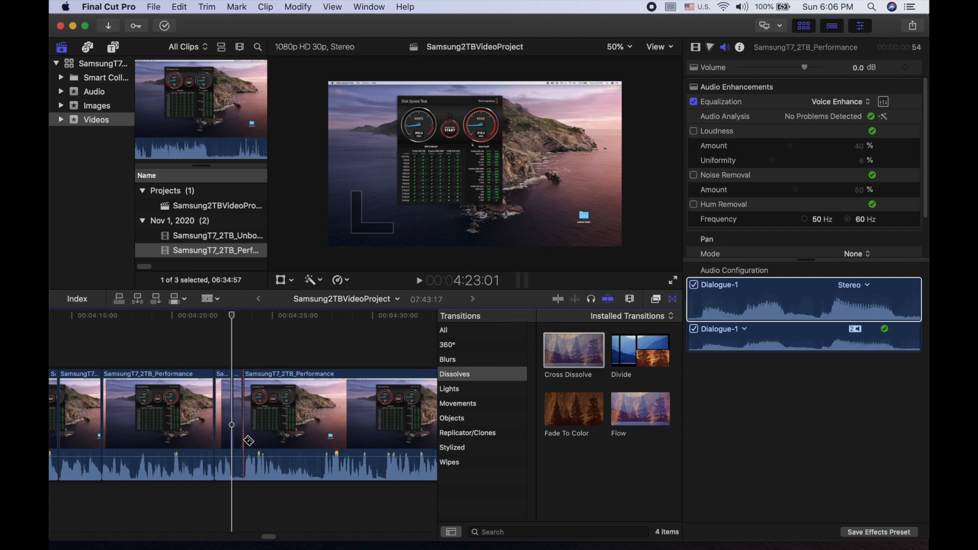
key(a)
click(242, 433)
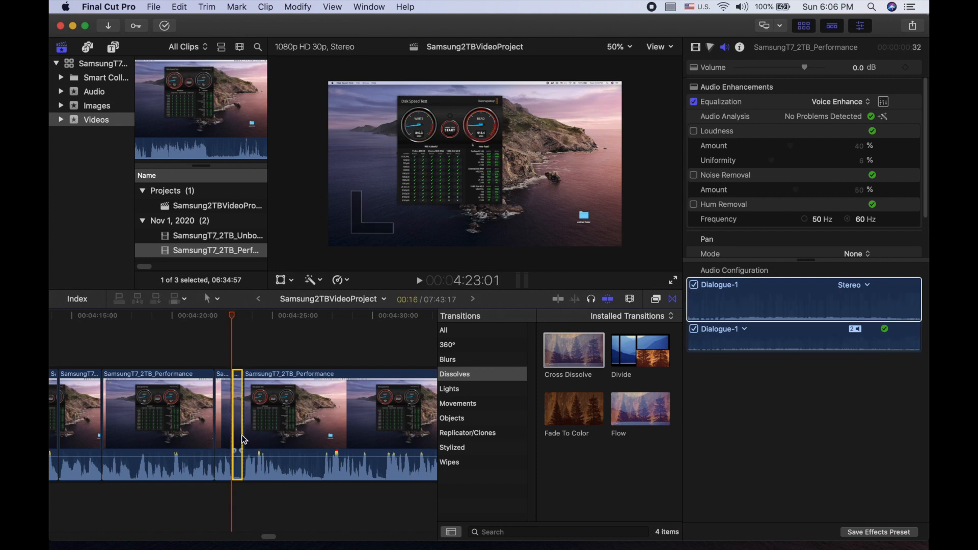
key(BackSpace)
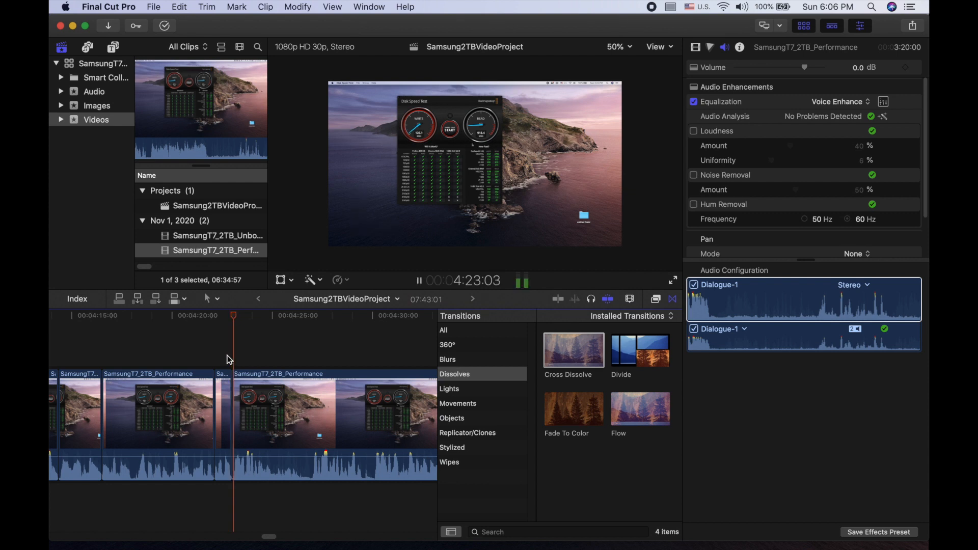
Play the timeline from the newest join at about 4:23 to about 4:41 to find where the narration ends.
key(space)
key(space)
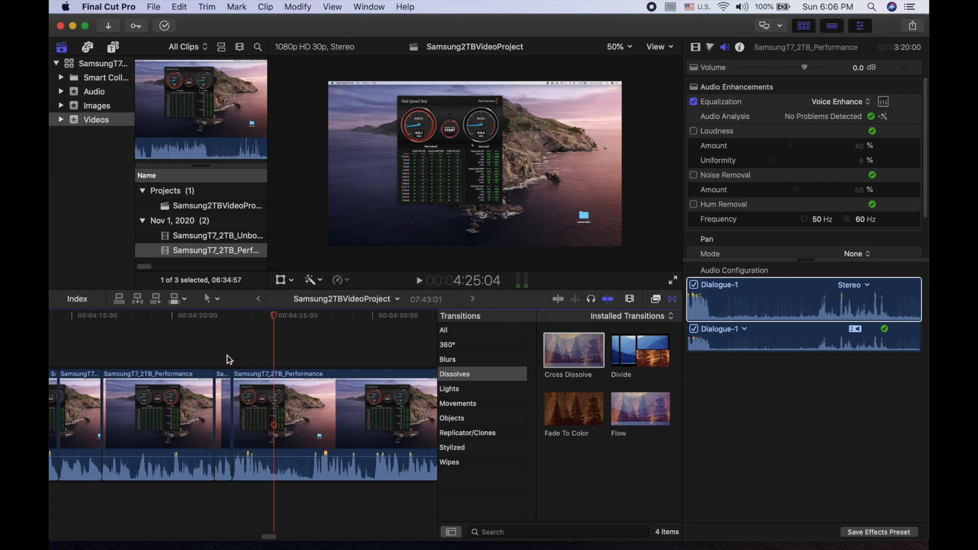
key(space)
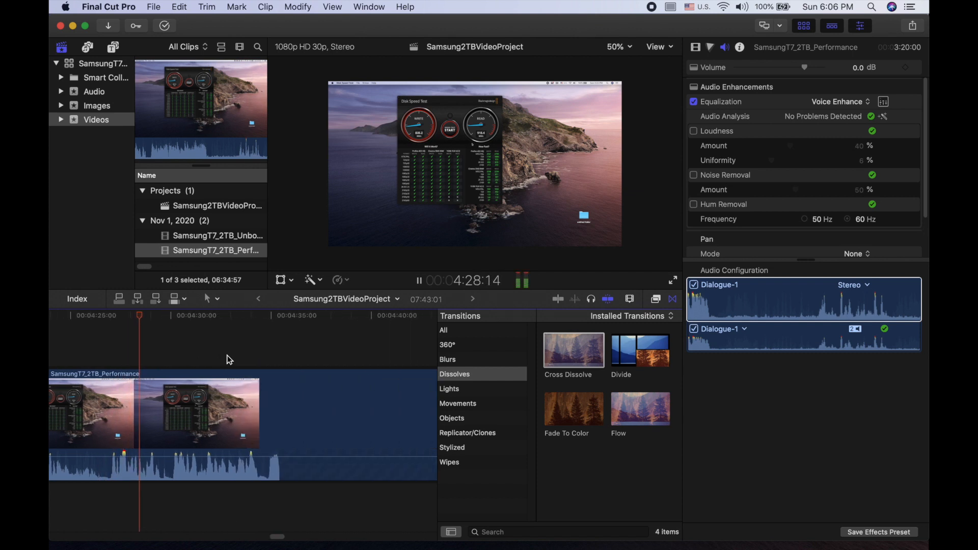
key(space)
key(space)
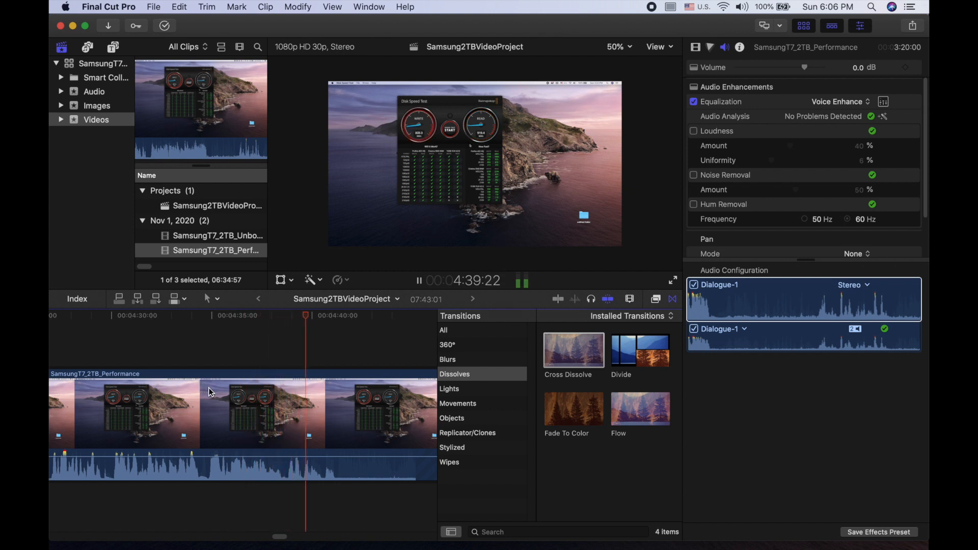
key(space)
key(space)
key(Right)
key(Right)
key(Right)
key(Right)
key(Right)
key(Right)
key(Right)
key(Right)
key(Right)
key(Right)
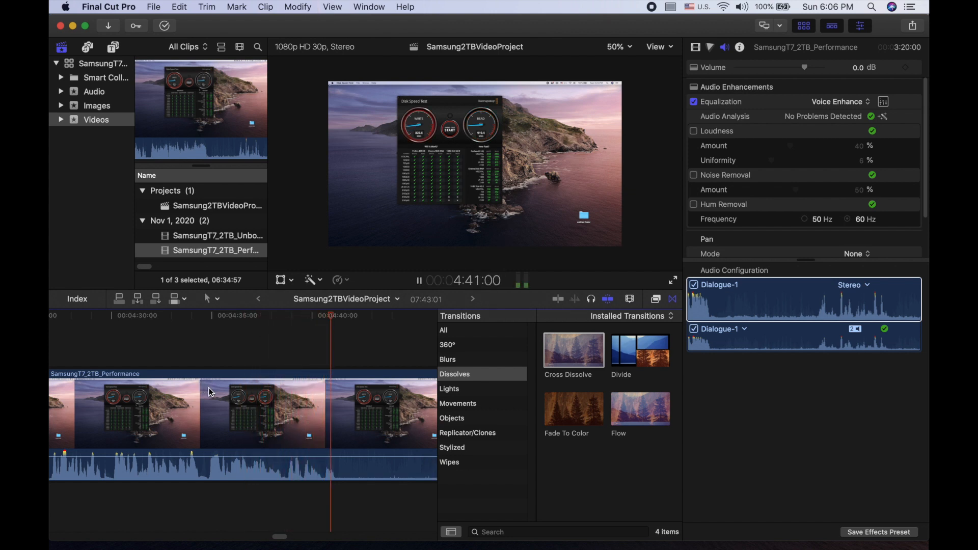
Replay from about 4:38:22, split the Performance clip at 4:41:07, and delete all the remaining footage after the cut.
scroll(208, 389, right, 3)
click(212, 353)
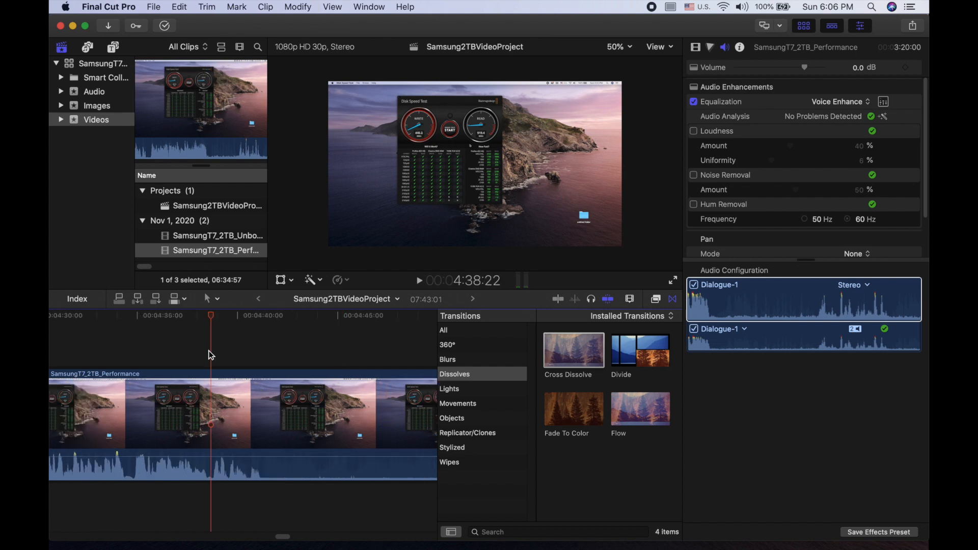
key(space)
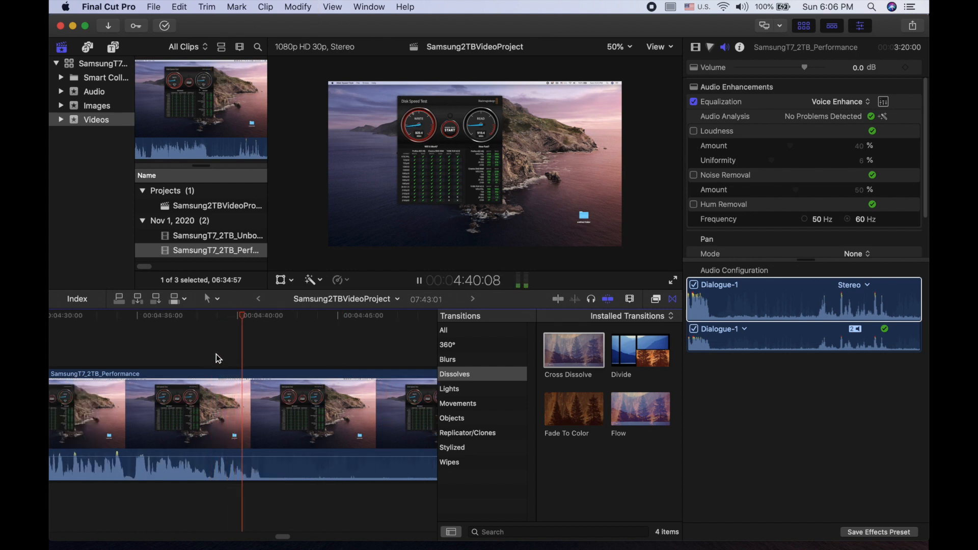
key(space)
key(b)
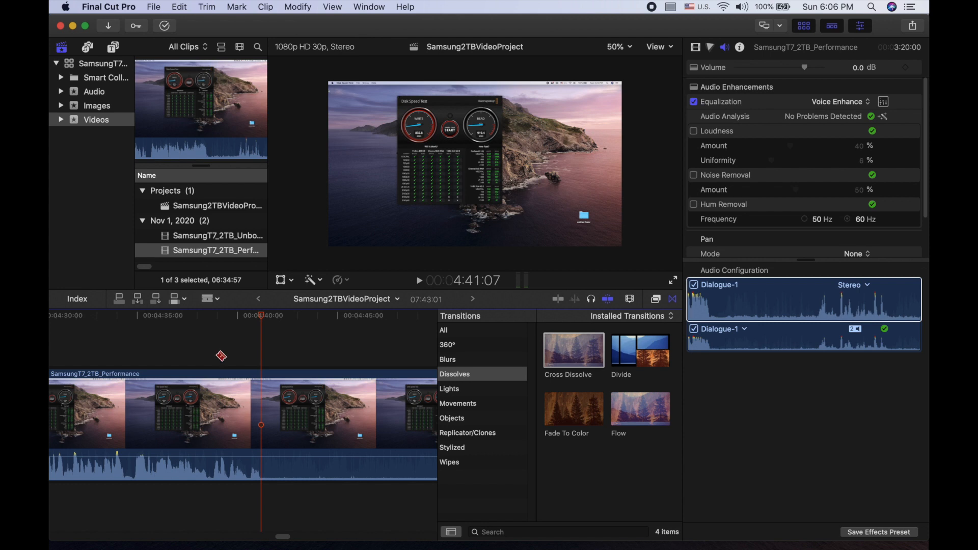
click(261, 425)
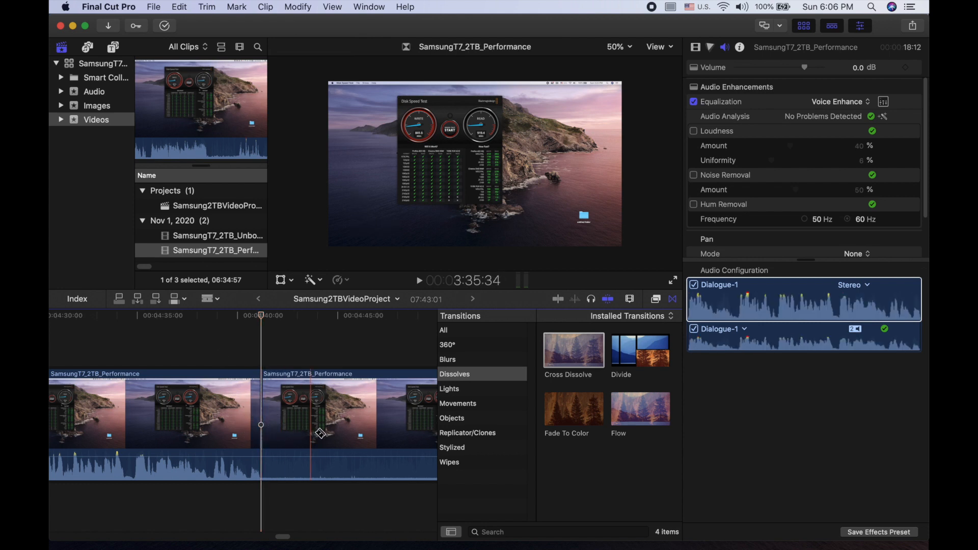
scroll(327, 435, right, 15)
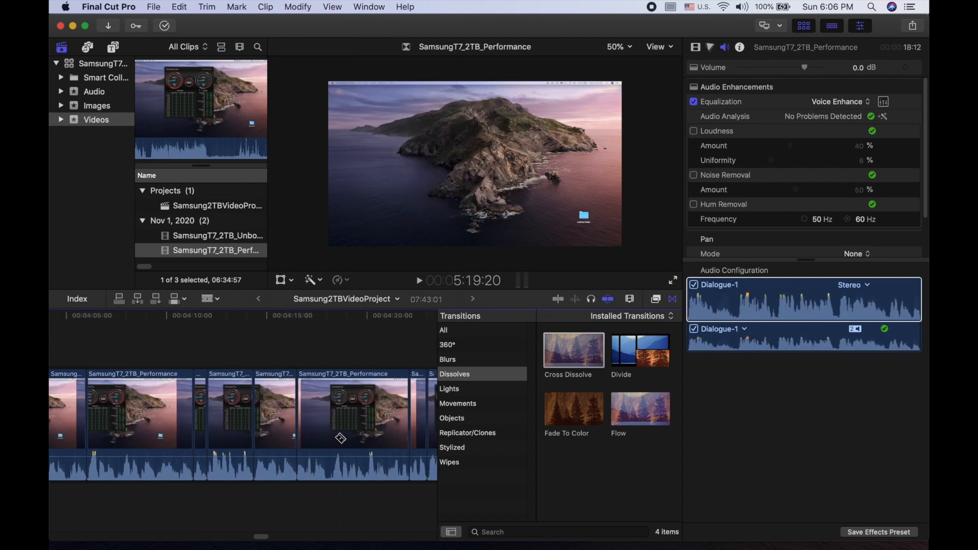
scroll(340, 438, left, 15)
scroll(340, 438, right, 2)
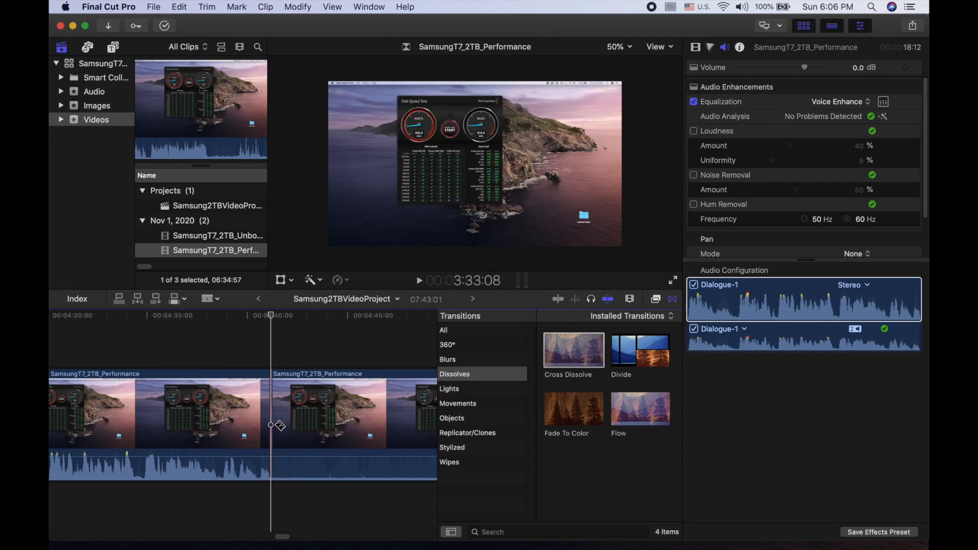
key(a)
click(300, 425)
key(Delete)
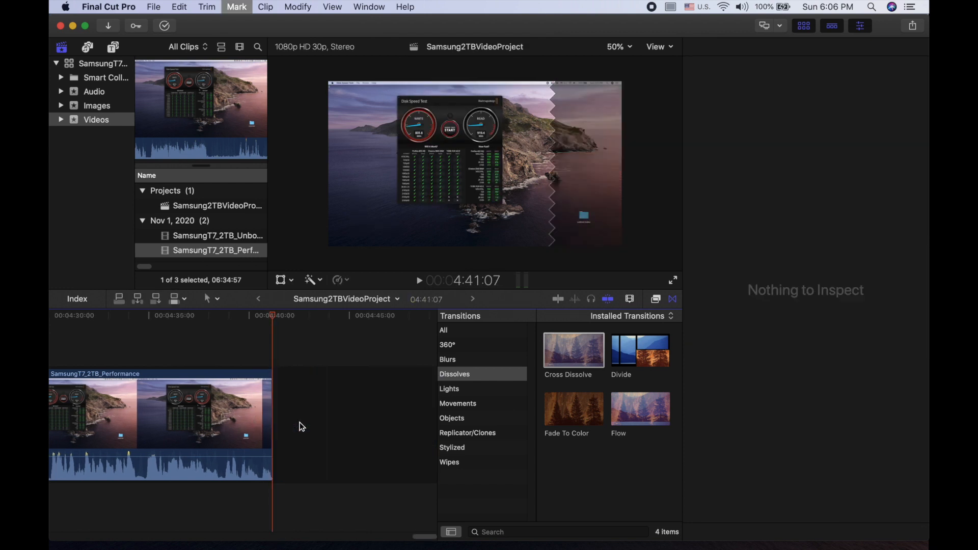
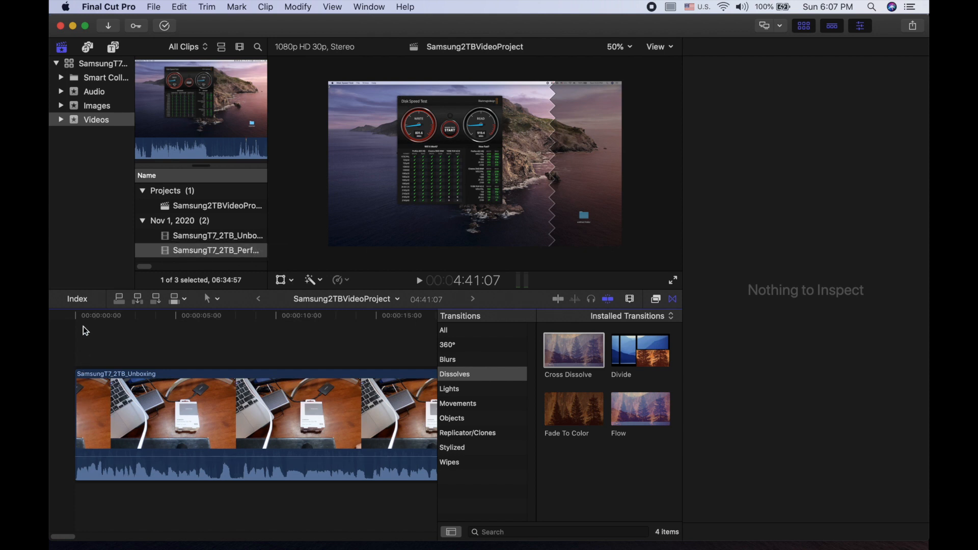
Play the timeline from its beginning and look over the Unboxing clips' opening speech and audio levels.
click(78, 358)
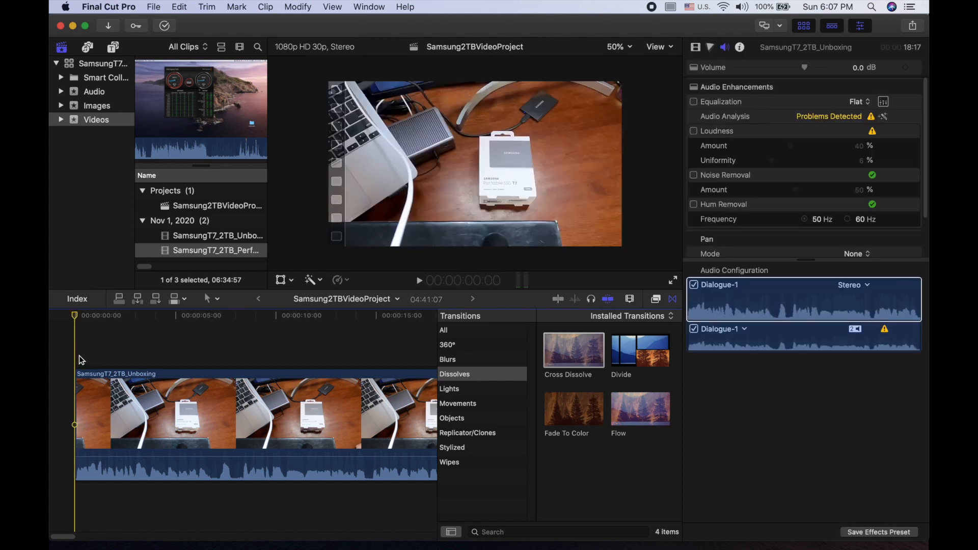
key(space)
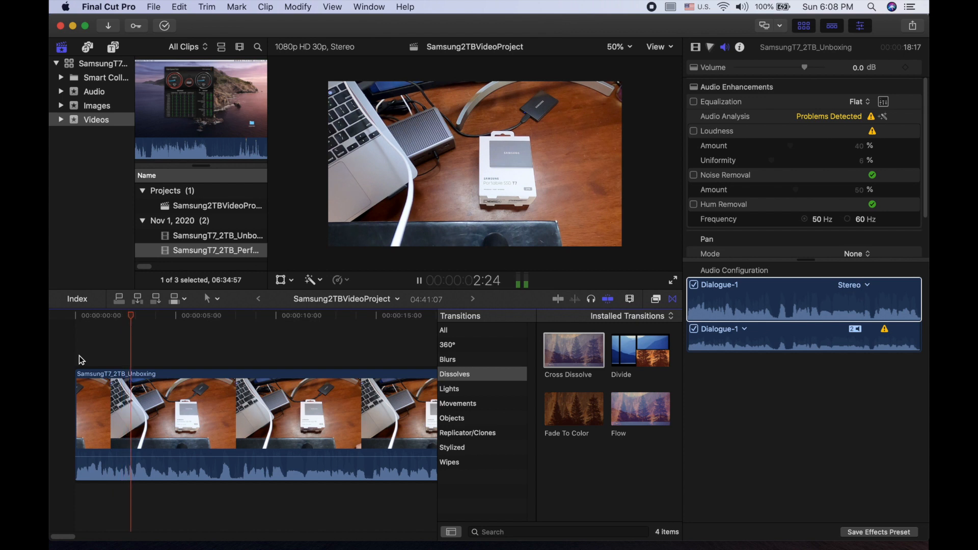
scroll(79, 355, right, 10)
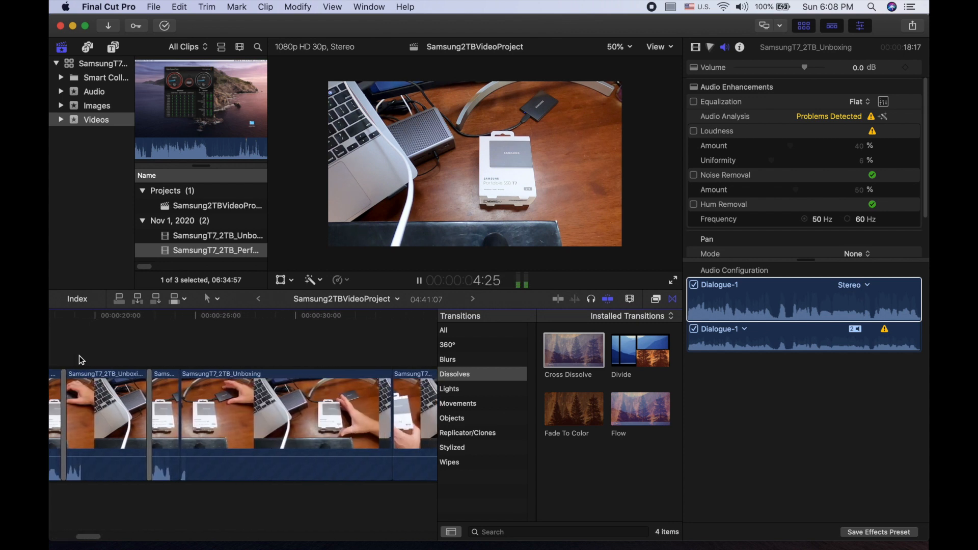
scroll(78, 356, left, 10)
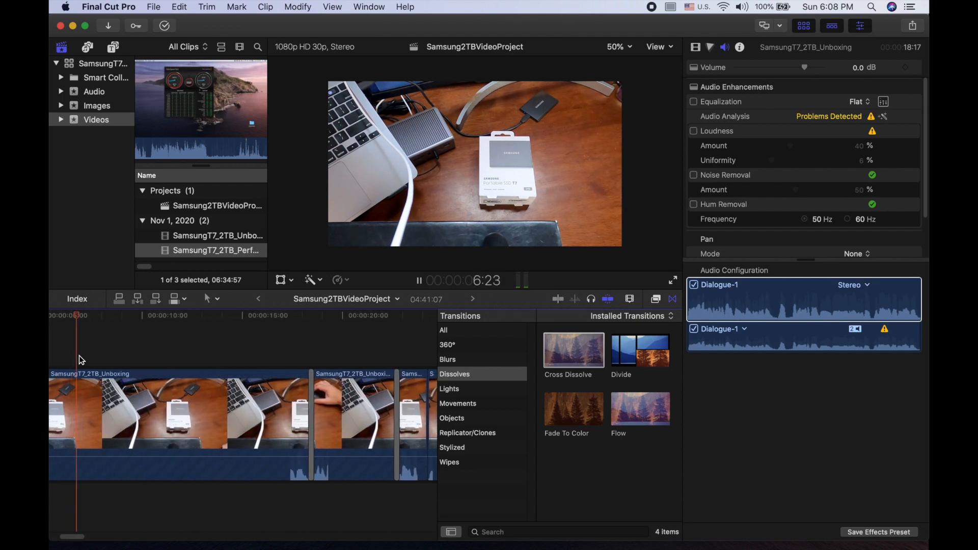
scroll(79, 356, right, 2)
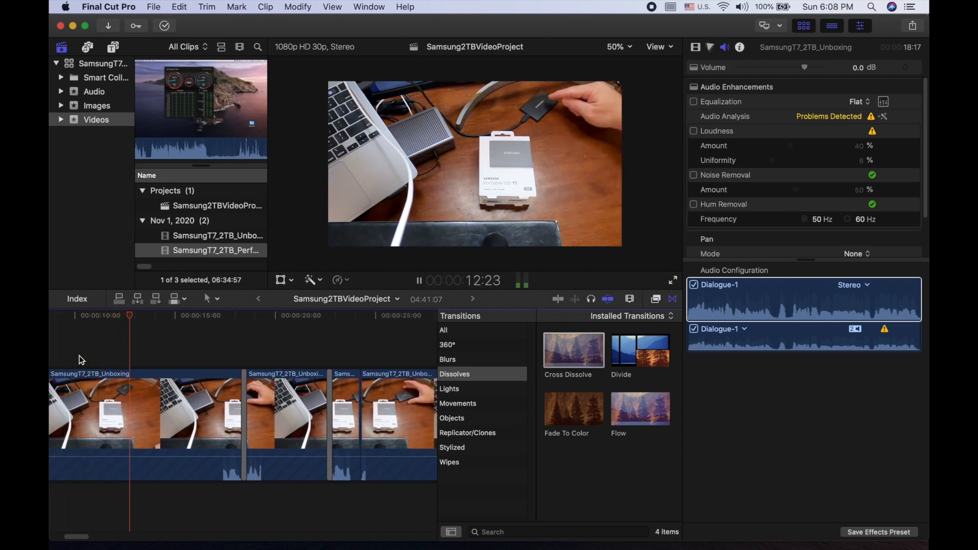
scroll(80, 359, left, 5)
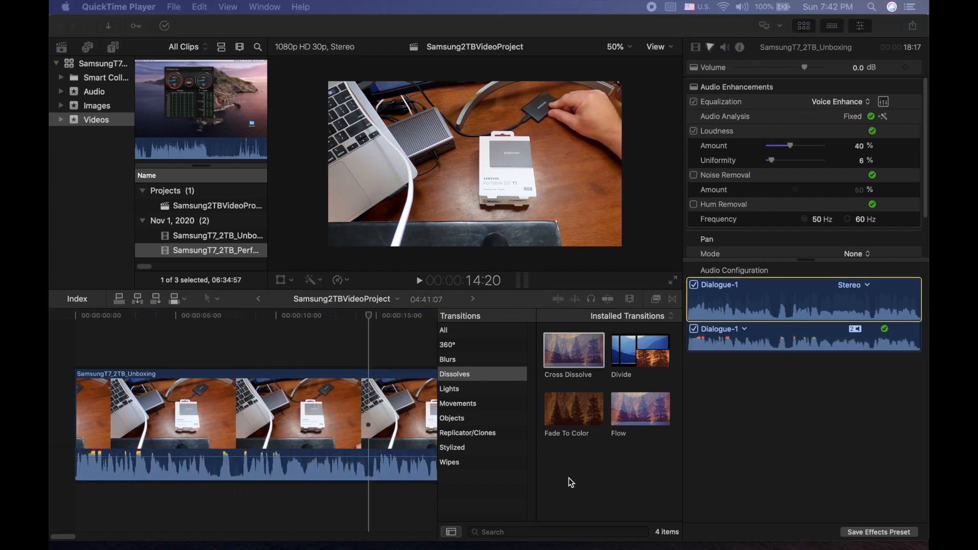
Switch back to Final Cut Pro and return the playhead to the very start of the timeline.
click(216, 360)
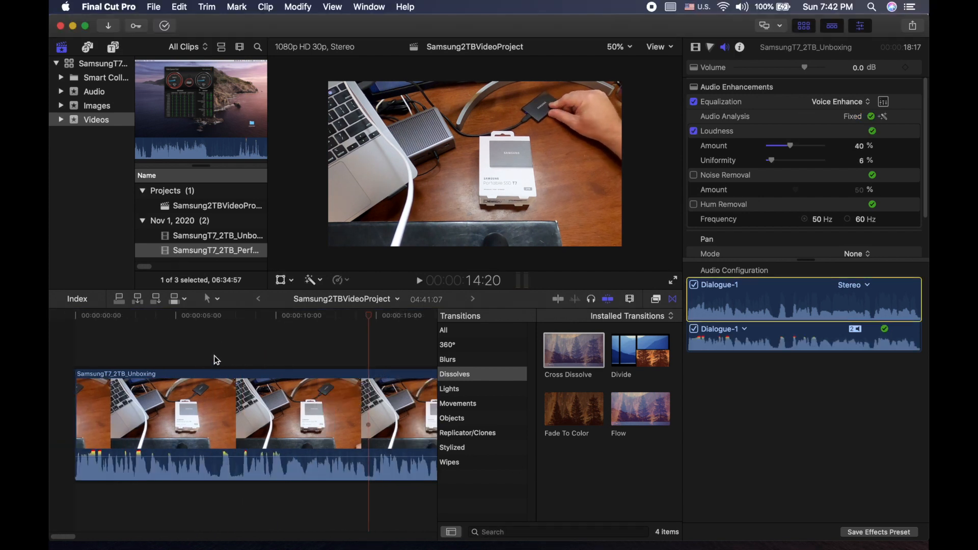
scroll(217, 360, left, 3)
click(79, 352)
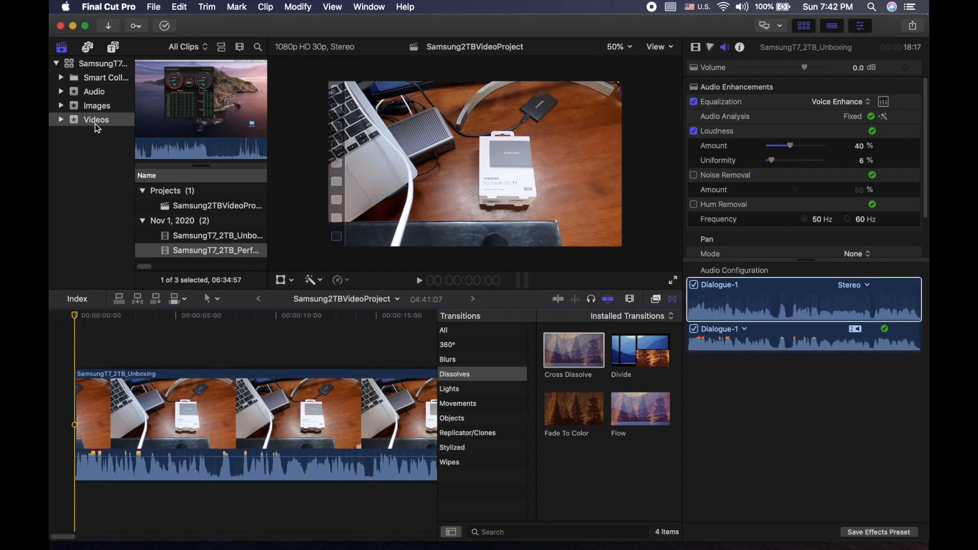
Import the music file Much Higher - Causmic.mp3 from the T7_2TB drive into the Audio event.
click(90, 94)
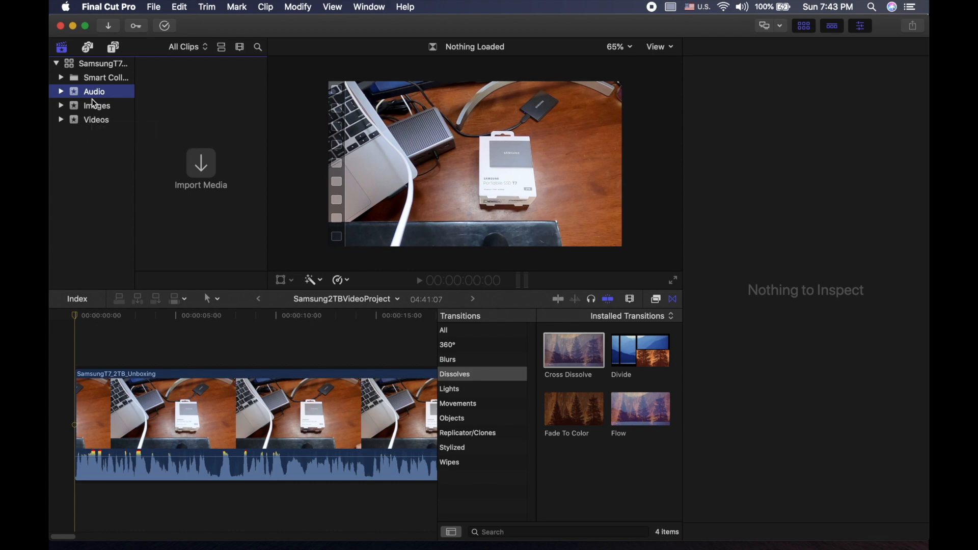
click(201, 168)
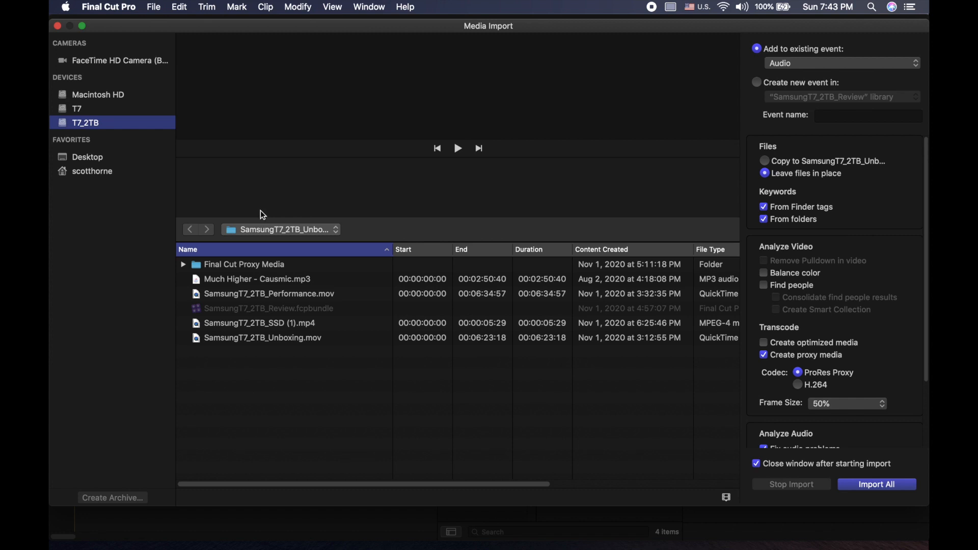
click(250, 285)
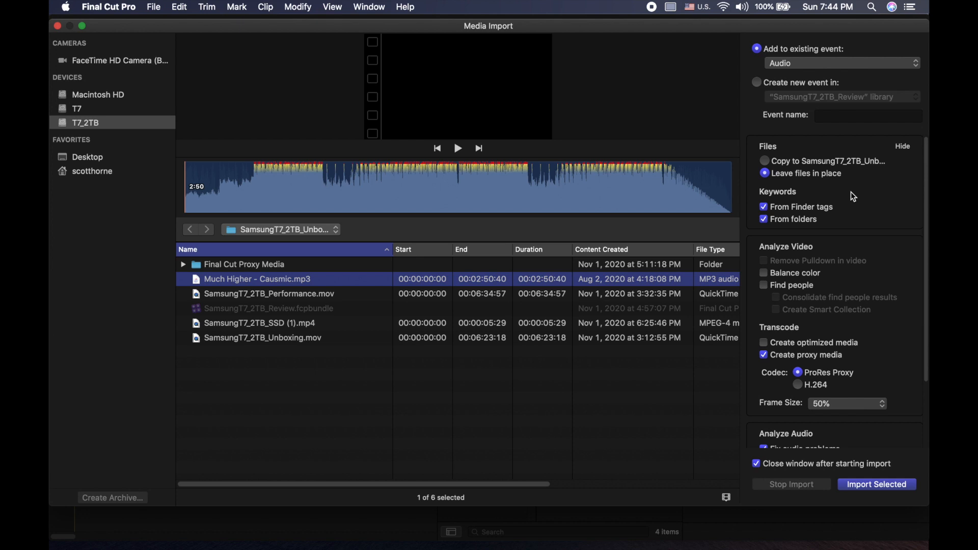
scroll(882, 212, down, 3)
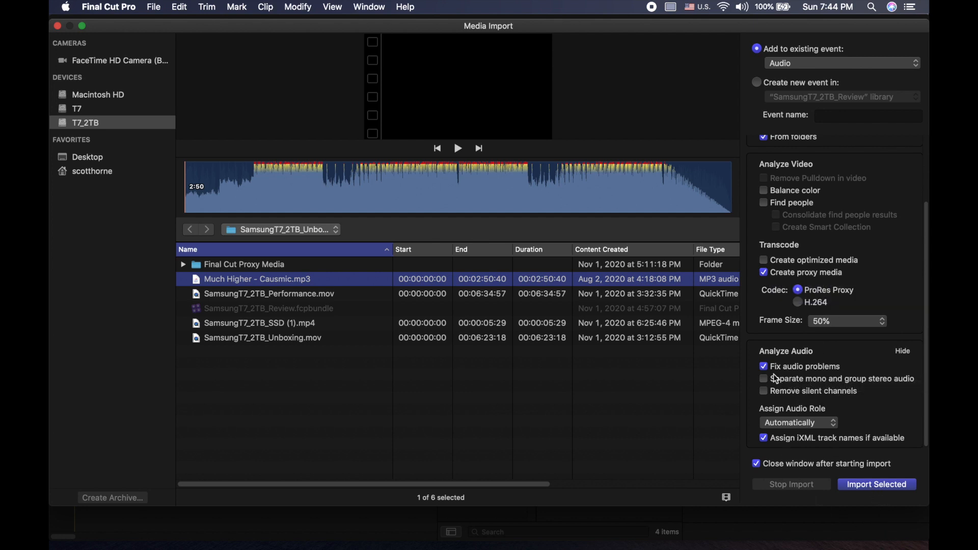
click(767, 367)
click(872, 490)
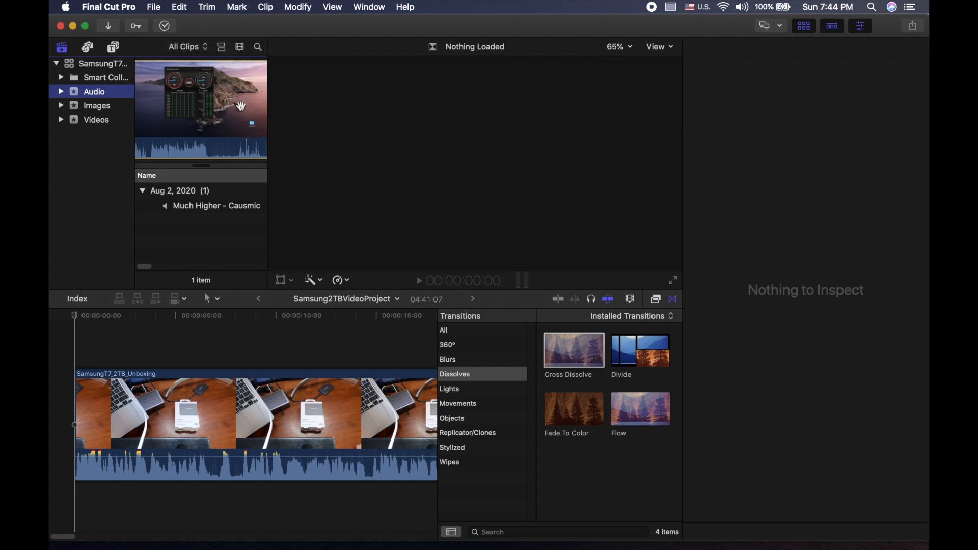
Add the Much Higher - Causmic track beneath the Unboxing clips, starting at the beginning of the timeline.
click(193, 207)
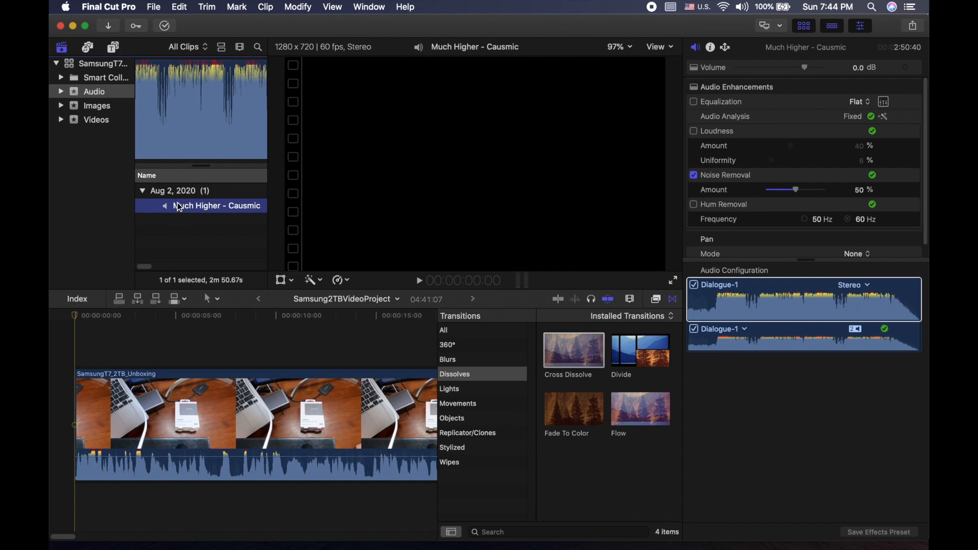
drag(182, 205, 77, 510)
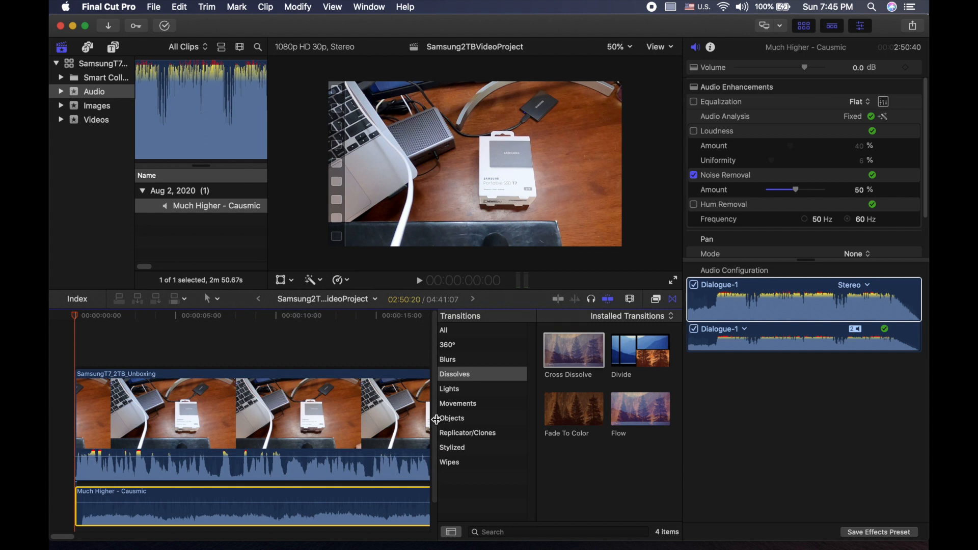
drag(436, 421, 436, 448)
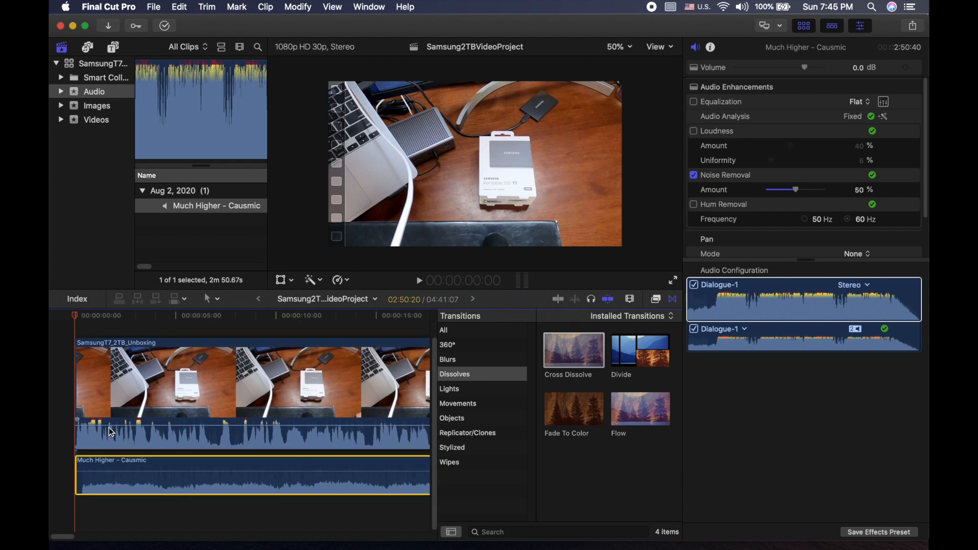
Play the opening with the music and lower the Much Higher - Causmic track's volume to -30 dB.
mouse_move(81, 427)
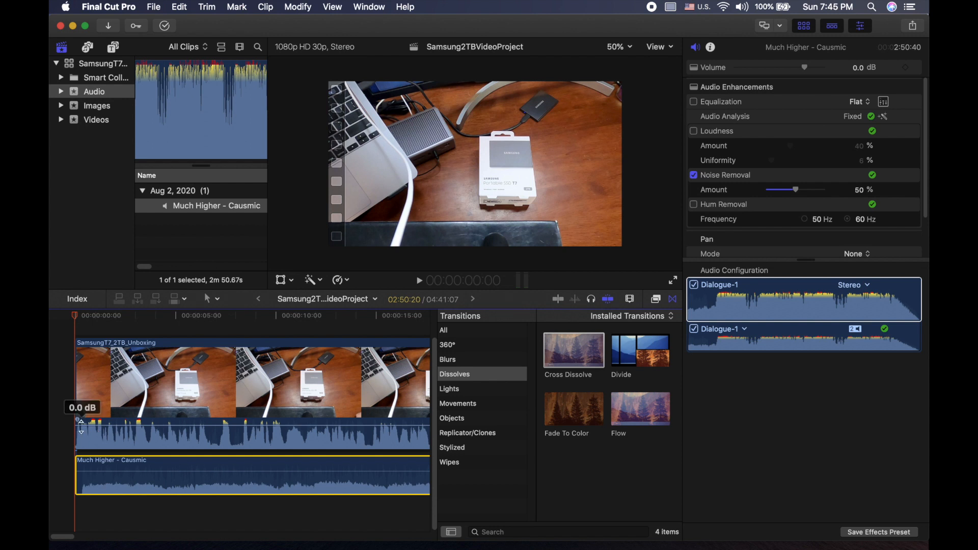
mouse_move(96, 471)
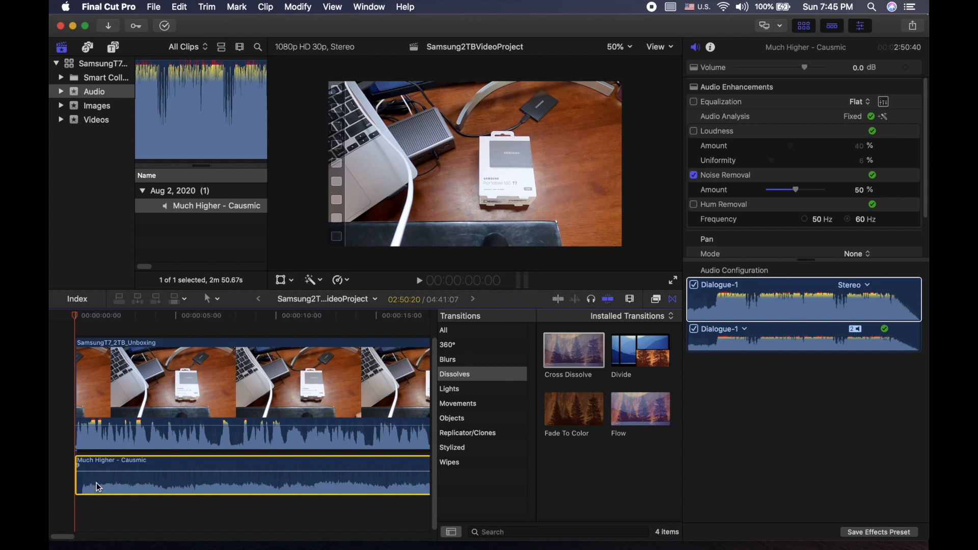
key(space)
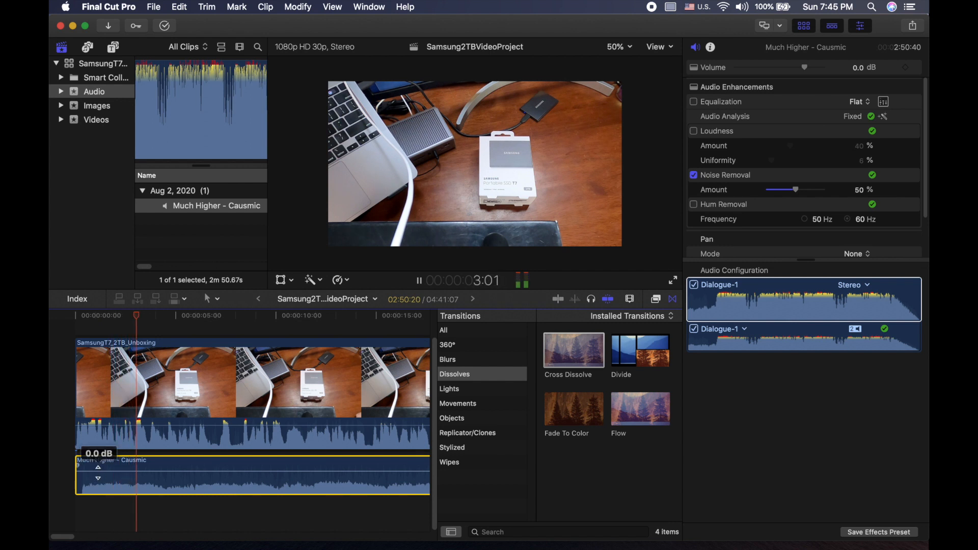
drag(99, 472, 99, 489)
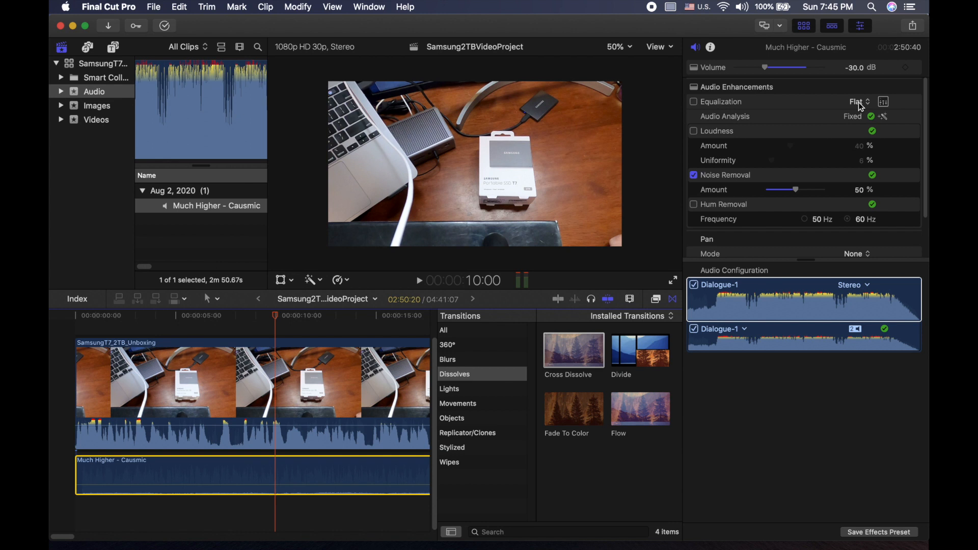
Auto-enhance the audio of the second Unboxing clip and set its equalization to Voice Enhance.
click(206, 423)
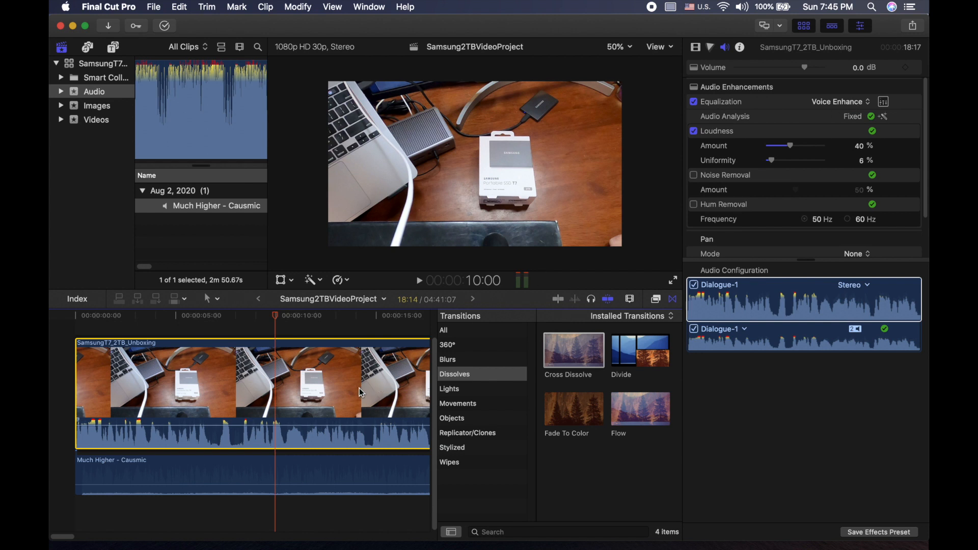
scroll(359, 388, right, 5)
click(285, 402)
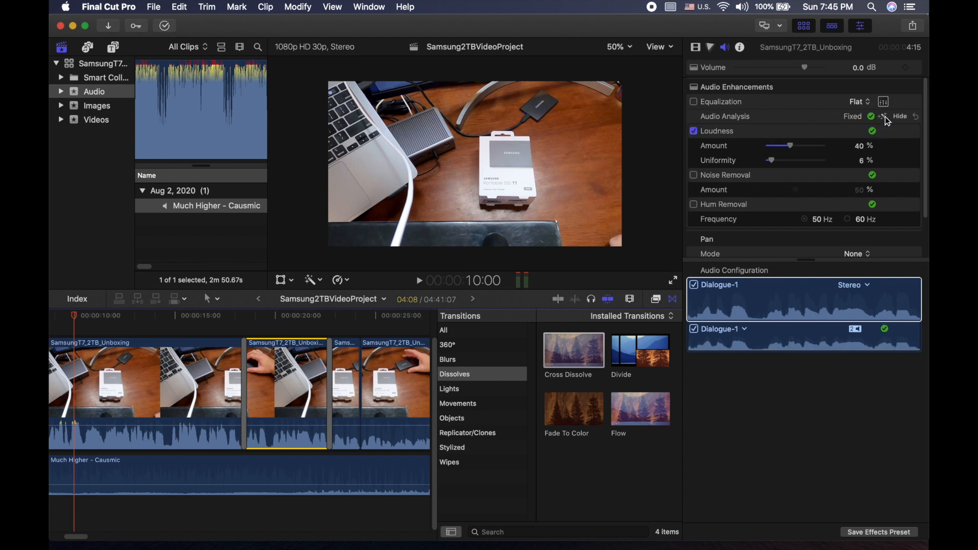
click(885, 116)
click(860, 103)
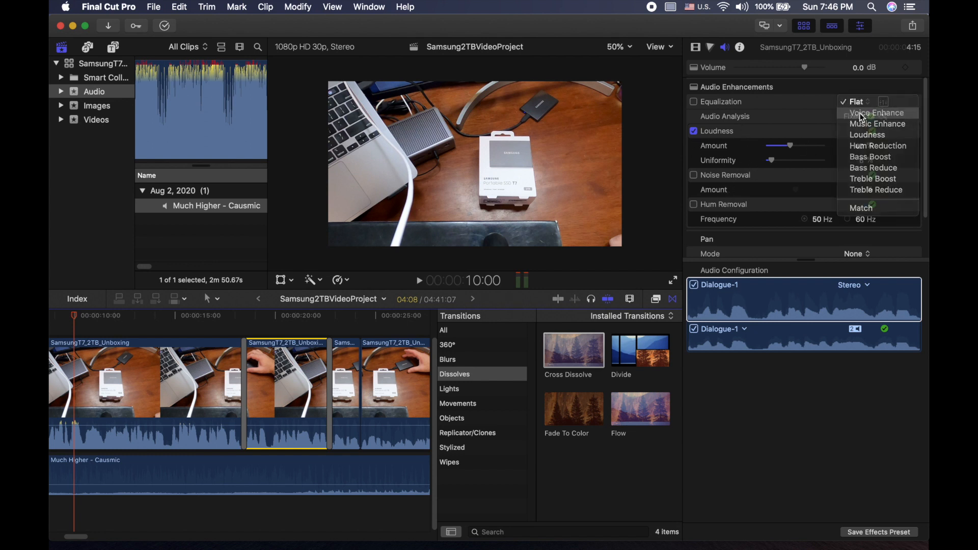
click(871, 116)
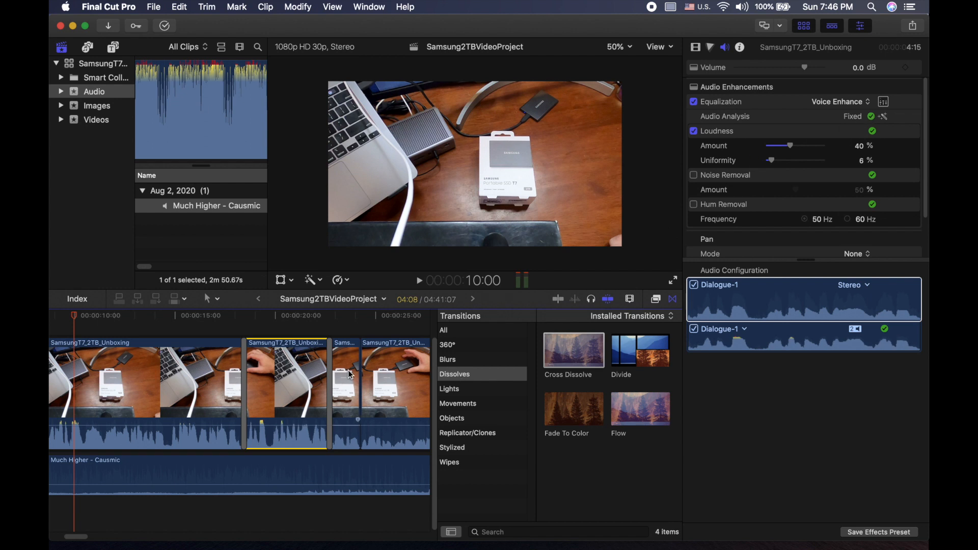
Auto-enhance the audio of the short third Unboxing clip at about 23 seconds and set its equalization to Voice Enhance.
click(347, 377)
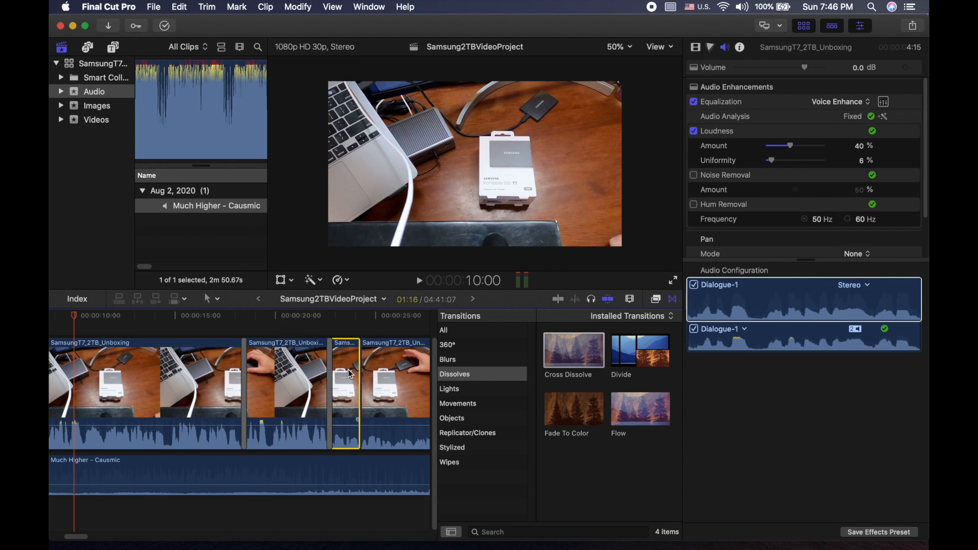
click(885, 117)
click(861, 103)
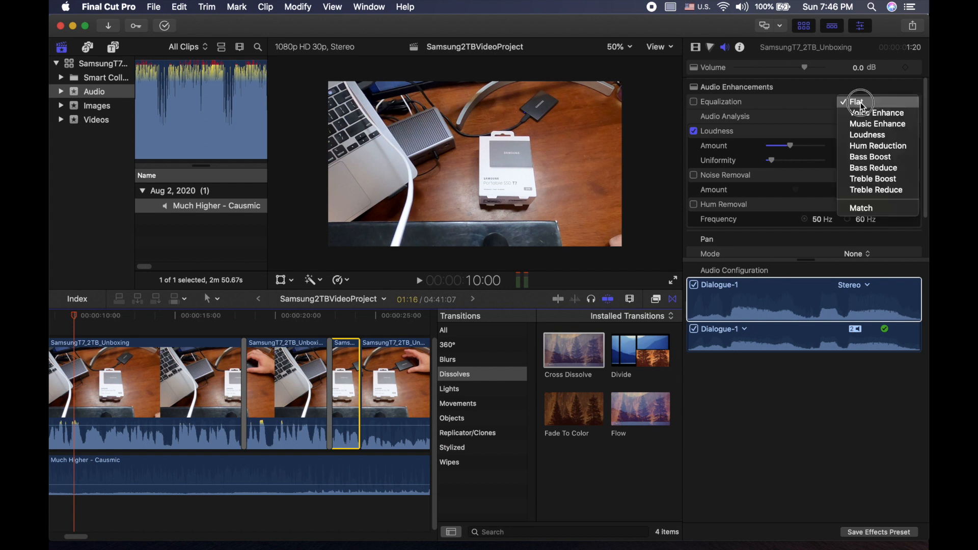
click(866, 112)
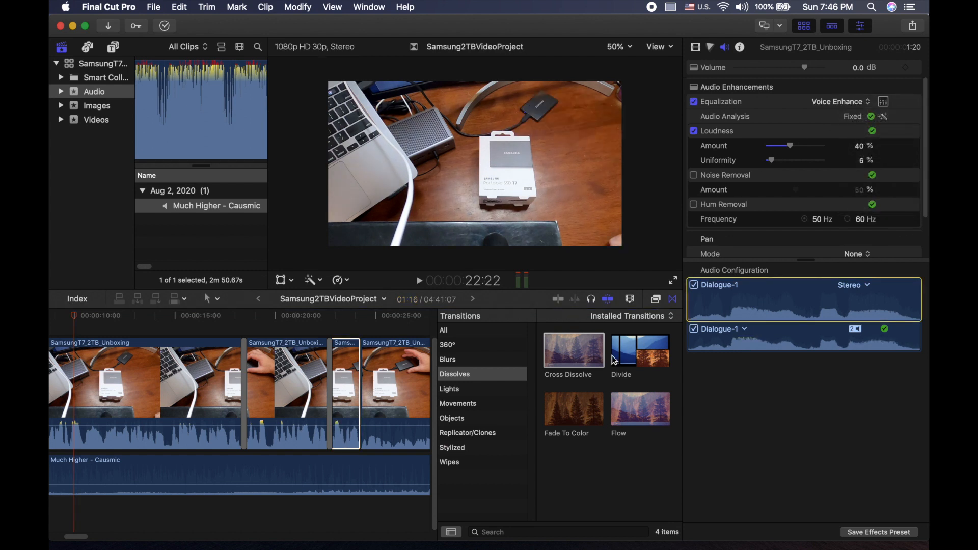
Auto-enhance the audio of the long Unboxing clip that starts at about 24 seconds.
scroll(391, 388, right, 10)
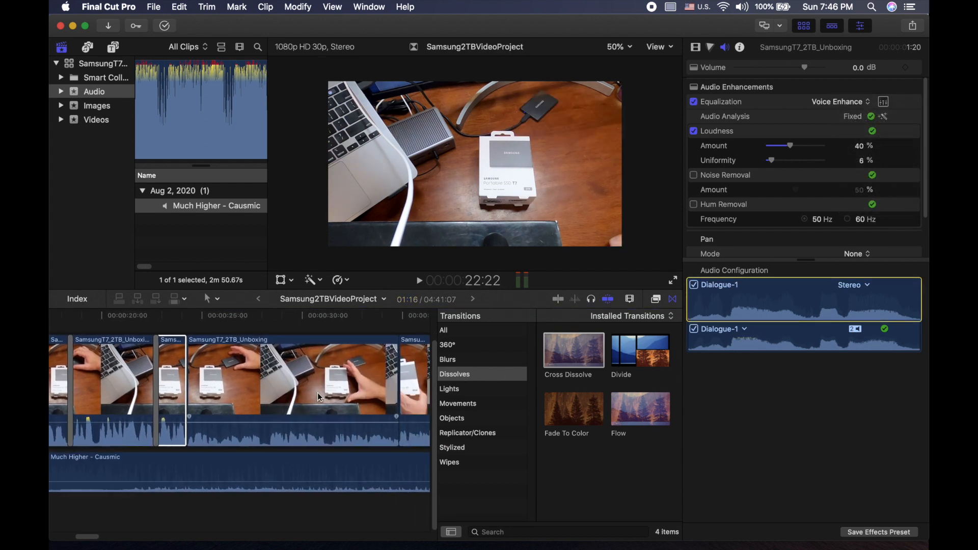
click(237, 389)
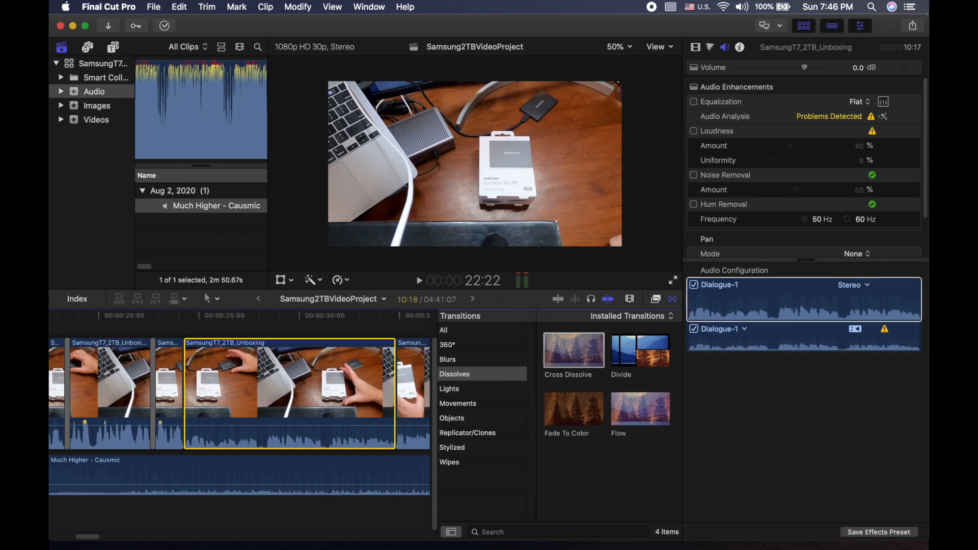
click(883, 117)
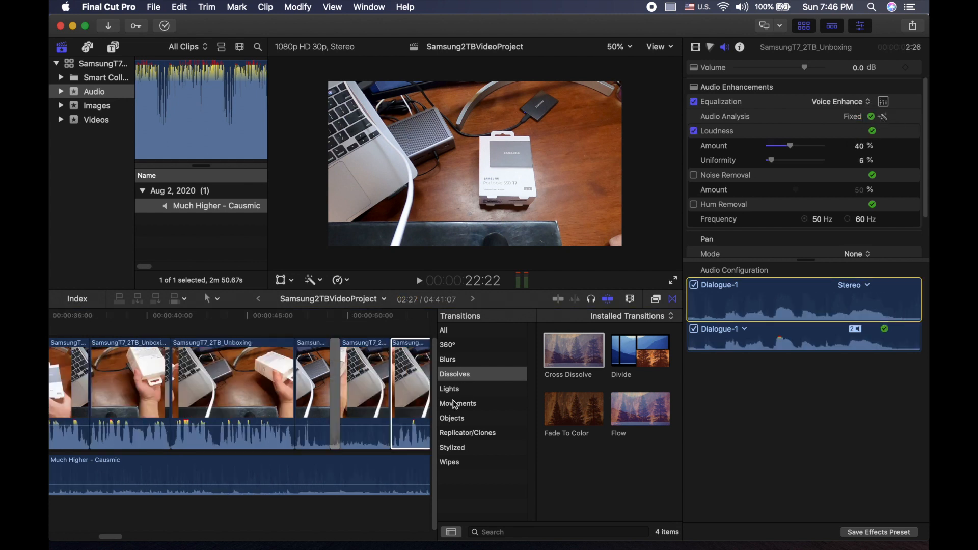
Auto-enhance the audio of the Unboxing clip starting at about 55 seconds and set its equalization to Voice Enhance.
scroll(383, 393, right, 10)
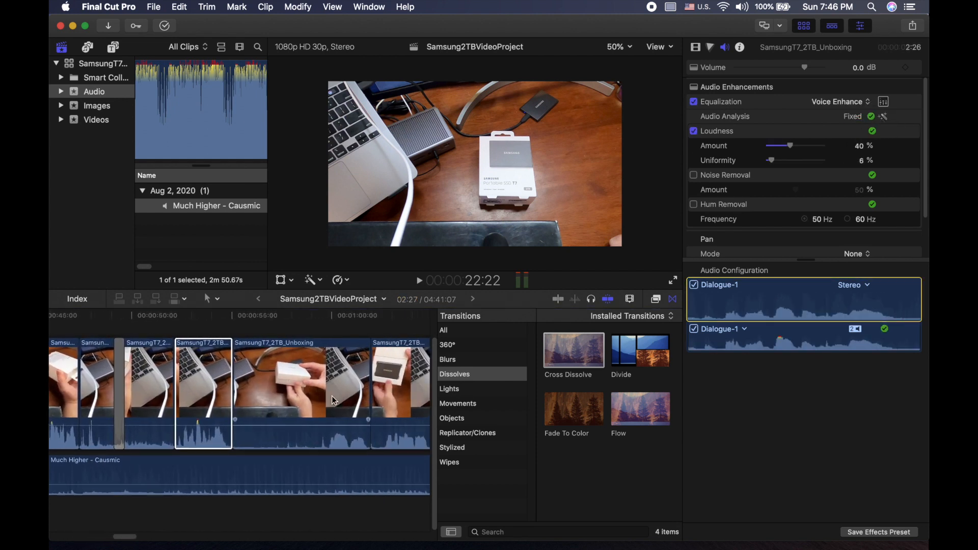
click(246, 381)
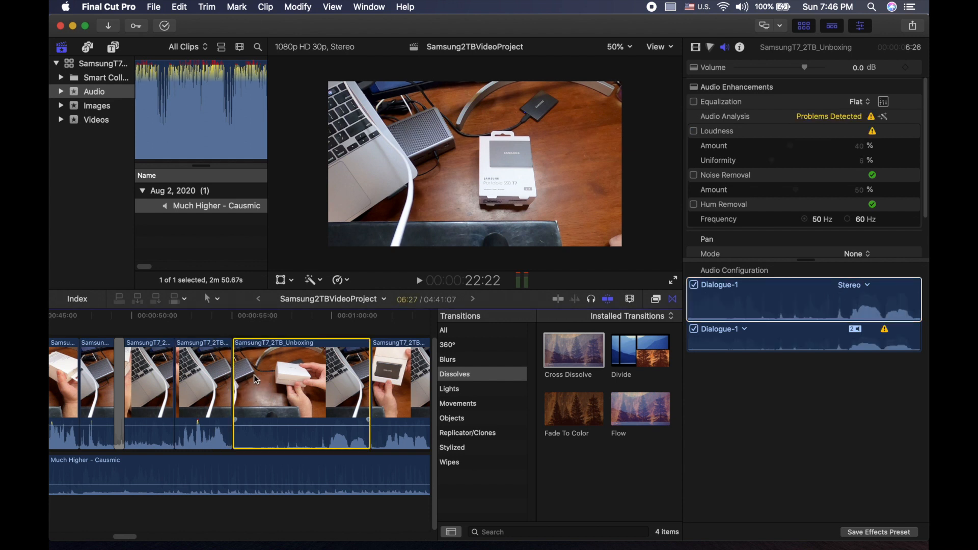
click(884, 117)
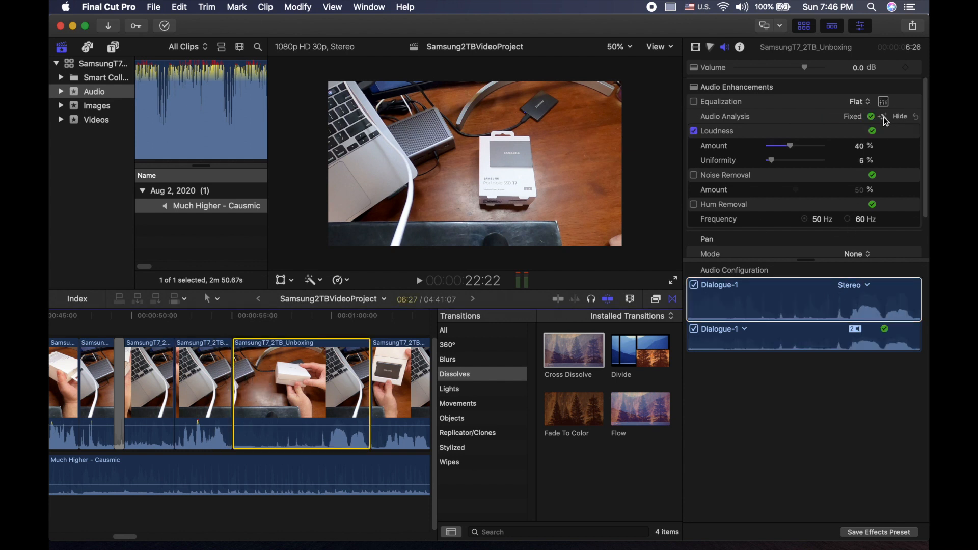
click(867, 103)
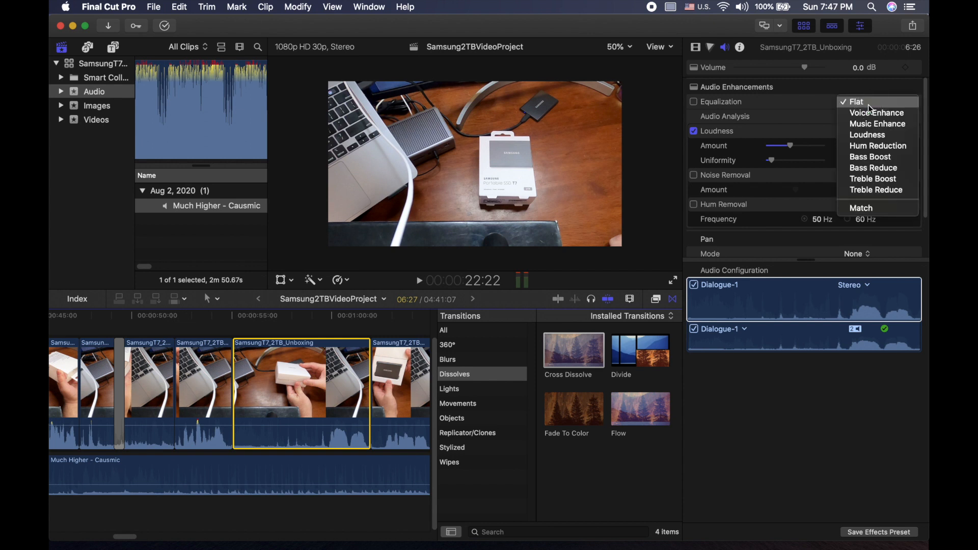
click(867, 113)
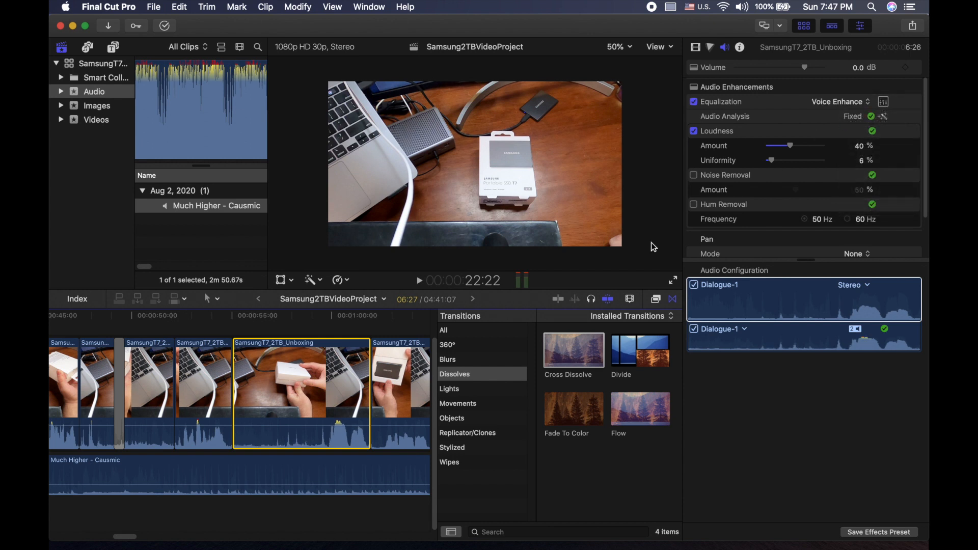
Auto-enhance the audio of the Unboxing clip starting at about 1:02 and set its equalization to Voice Enhance.
click(398, 381)
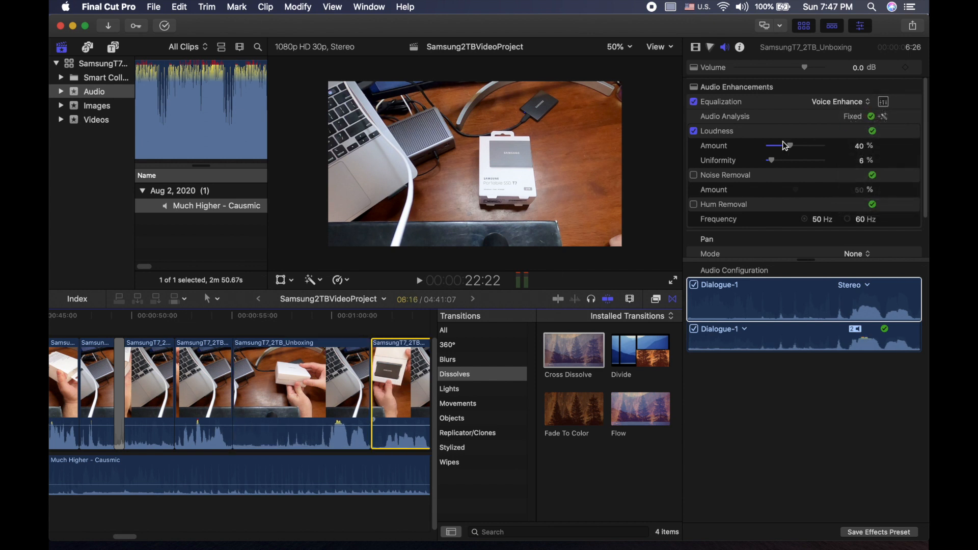
click(884, 117)
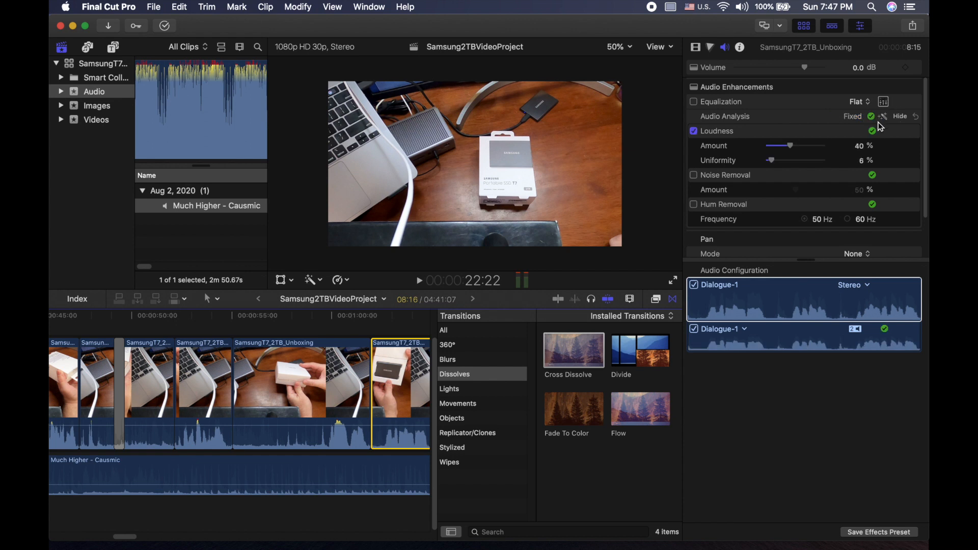
click(867, 102)
click(867, 113)
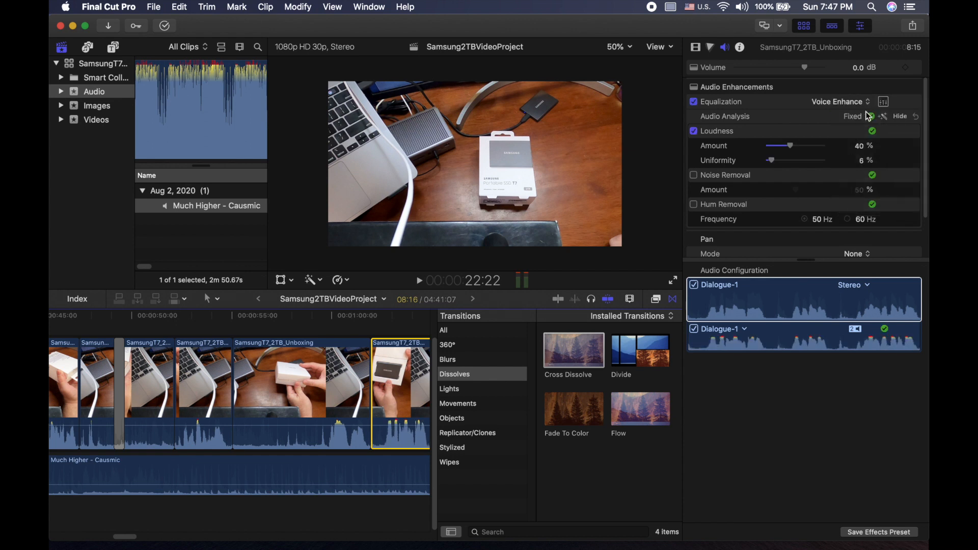
Auto-enhance the audio of the one-second Unboxing clip at about 1:10 and set its equalization to Voice Enhance.
scroll(291, 428, right, 3)
scroll(291, 428, right, 10)
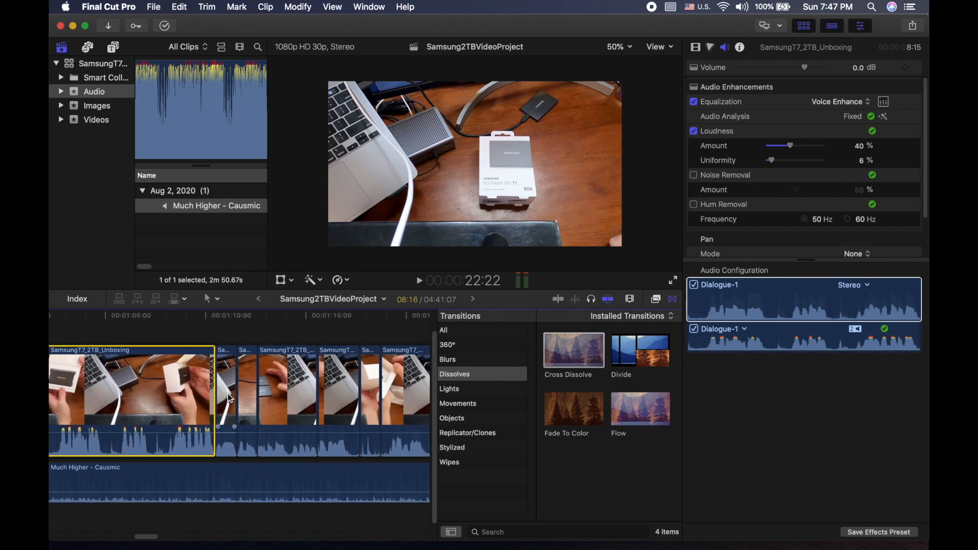
click(231, 399)
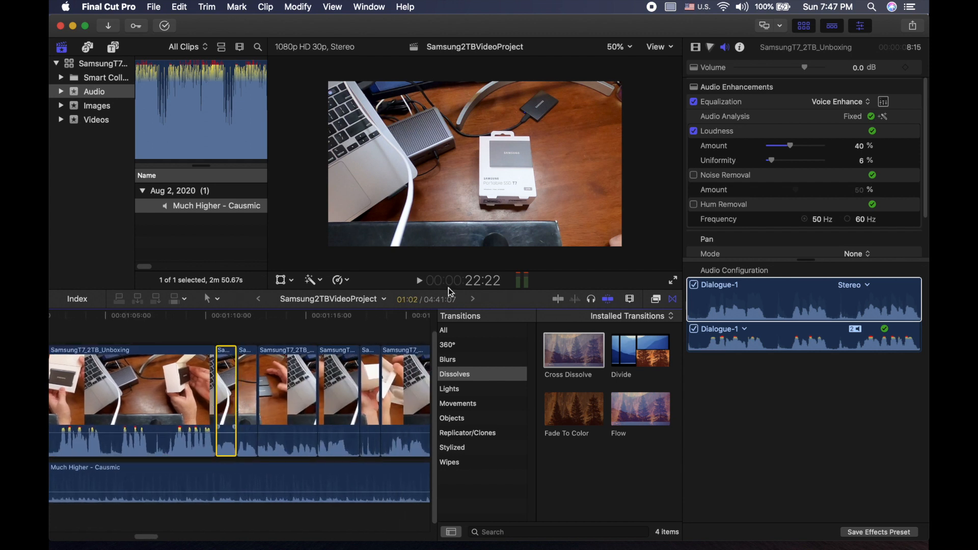
click(885, 117)
click(863, 102)
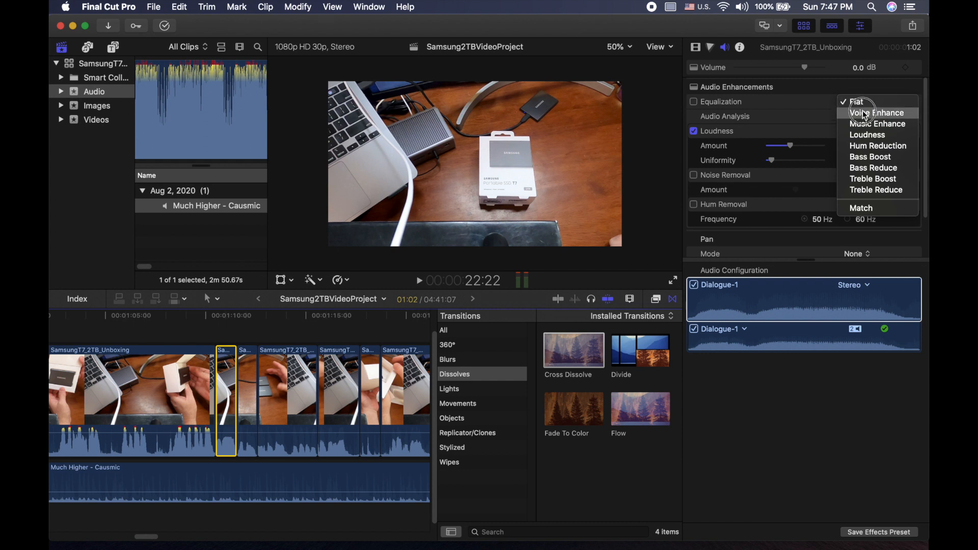
click(865, 113)
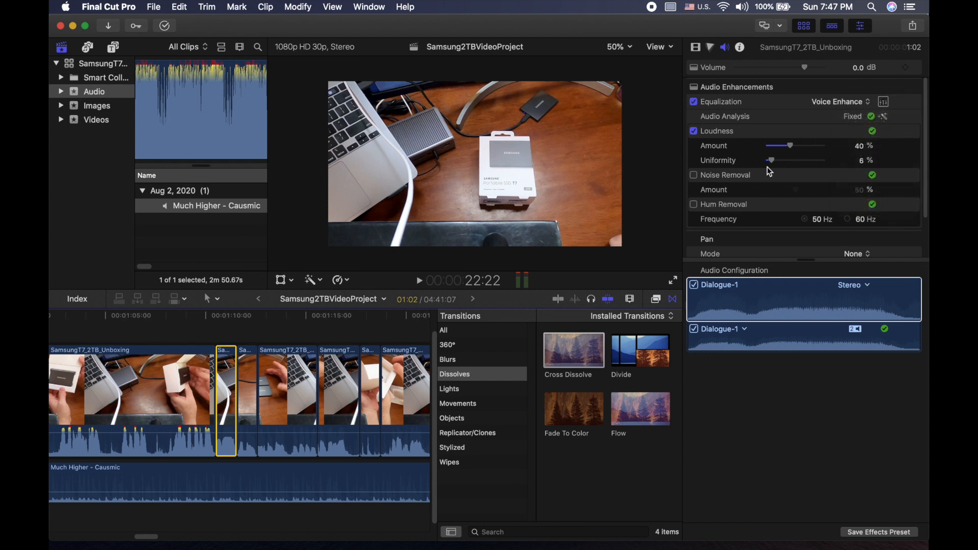
Auto-enhance the audio of the three-second Unboxing clip starting at about 1:12 and set its equalization to Voice Enhance.
click(252, 382)
click(280, 393)
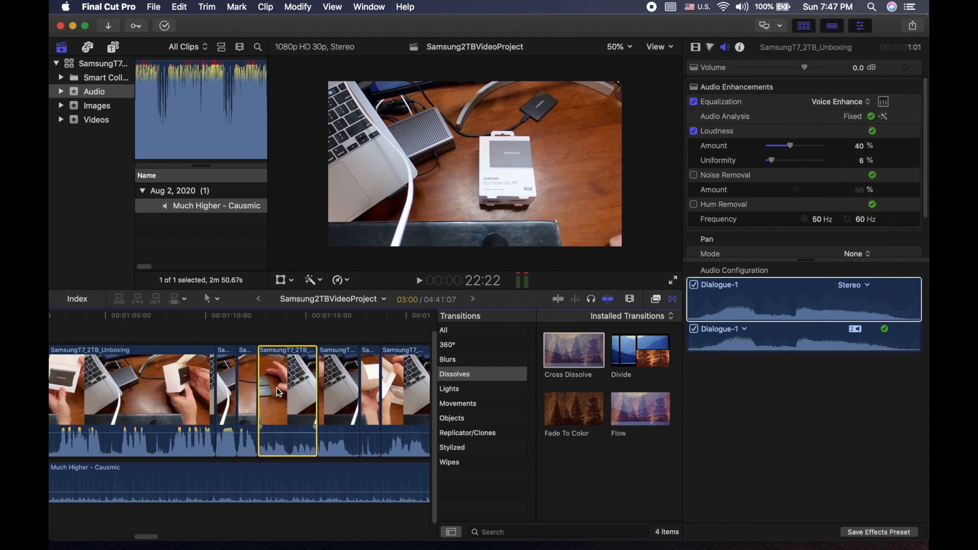
click(884, 118)
click(861, 102)
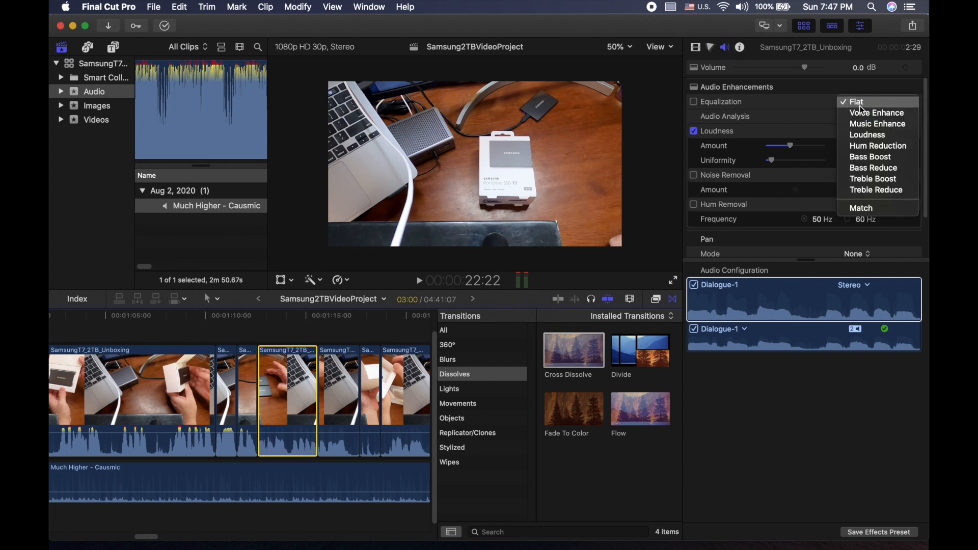
click(859, 119)
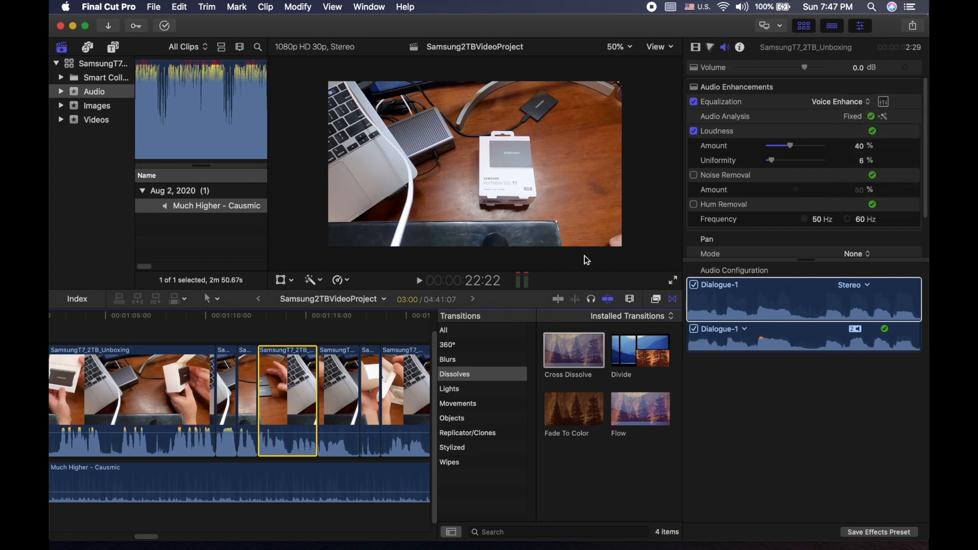
Auto-enhance the audio of the two-second Unboxing clip starting at about 1:15 and set its equalization to Voice Enhance.
click(339, 397)
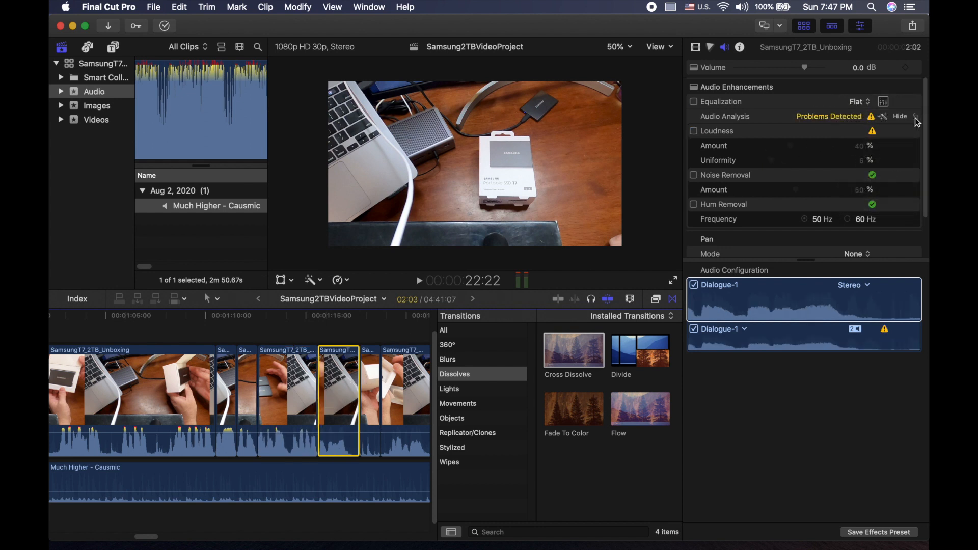
click(885, 118)
click(861, 103)
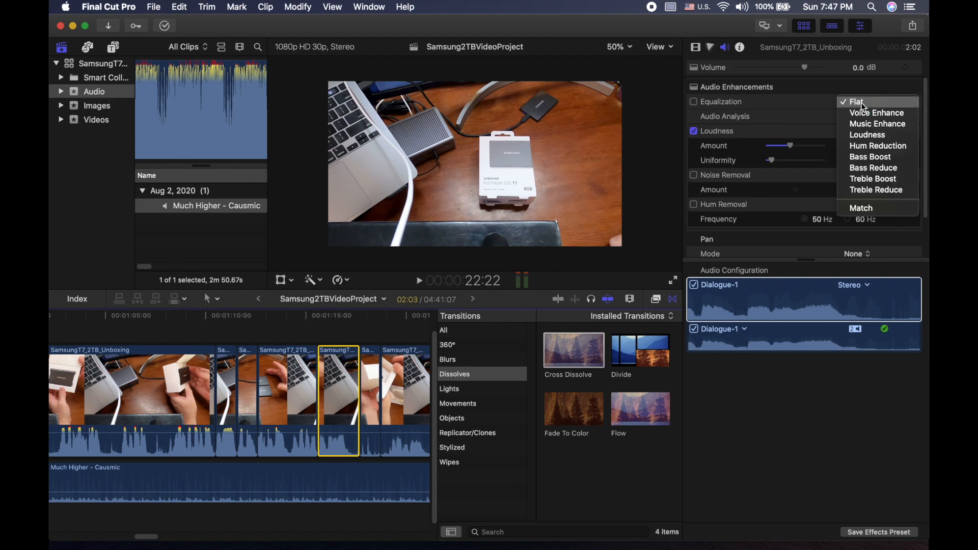
click(861, 112)
Auto-enhance the audio of the one-second Unboxing clip at about 1:17.
scroll(332, 386, right, 2)
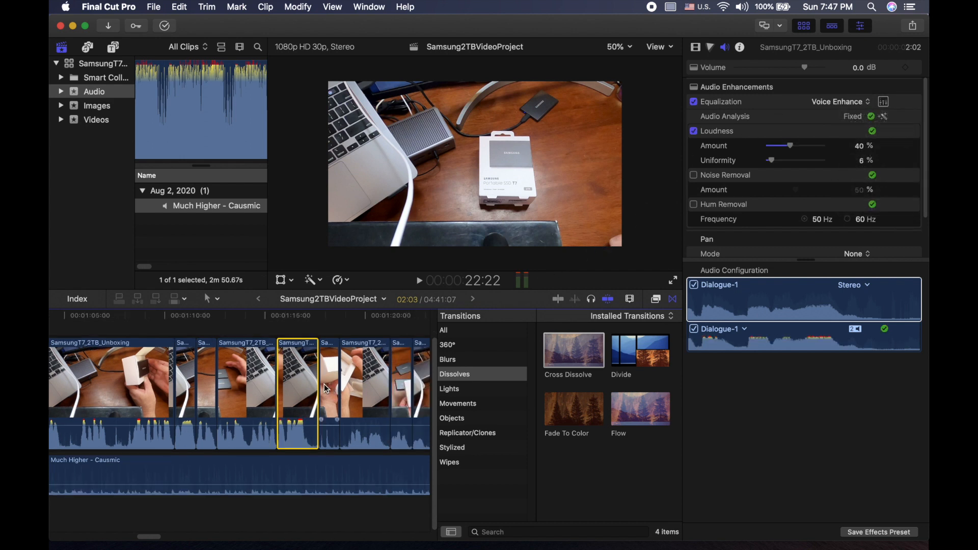
click(325, 386)
click(885, 116)
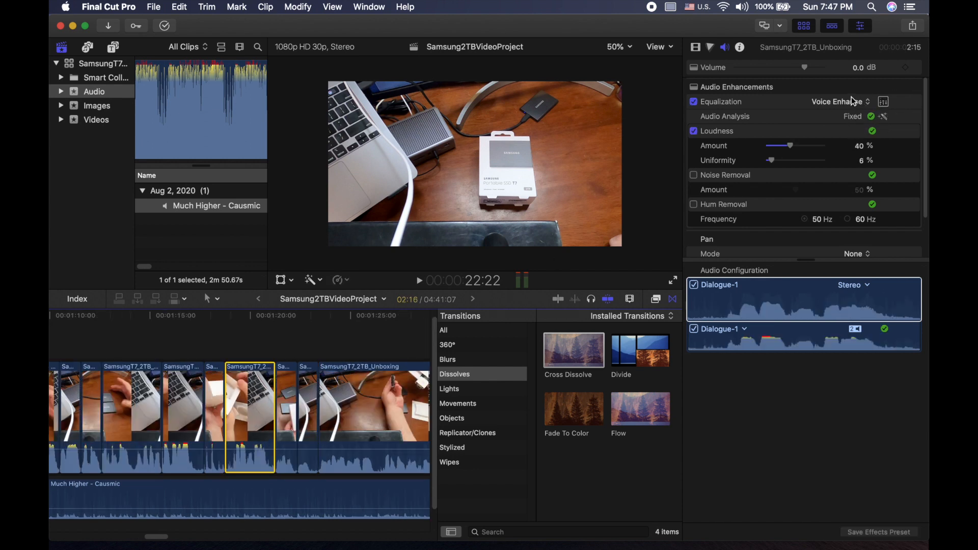
Auto-enhance the audio of the one-second Unboxing clip at about 1:21 and set its equalization to Voice Enhance.
click(286, 407)
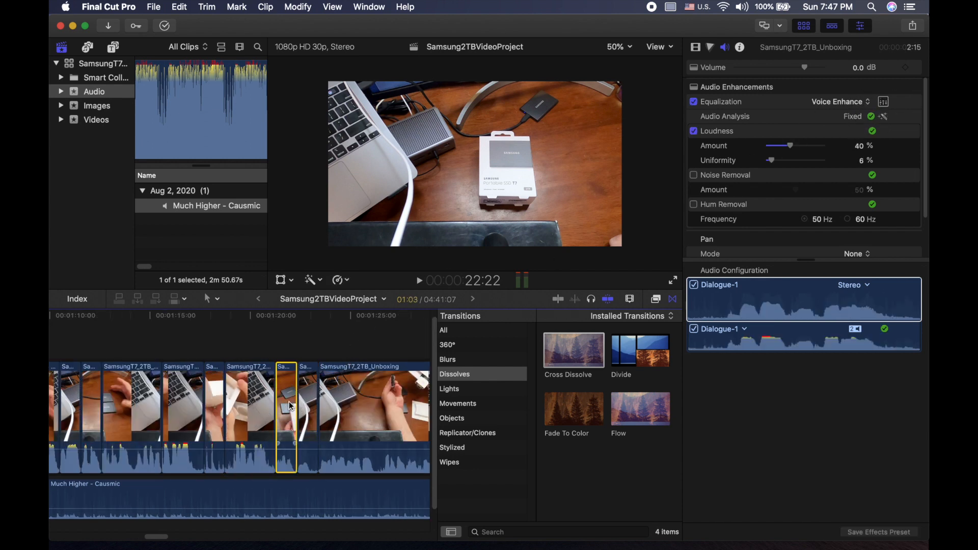
click(885, 116)
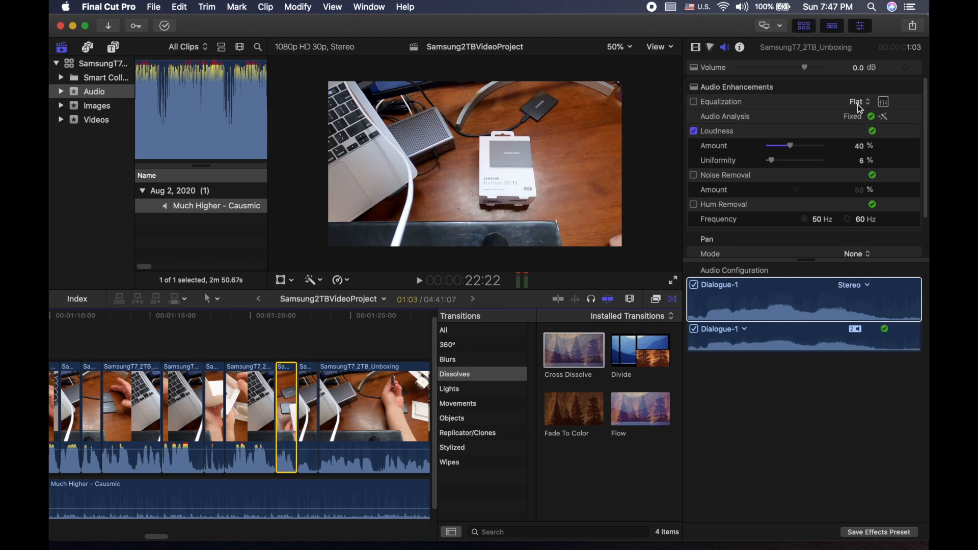
click(860, 105)
click(857, 113)
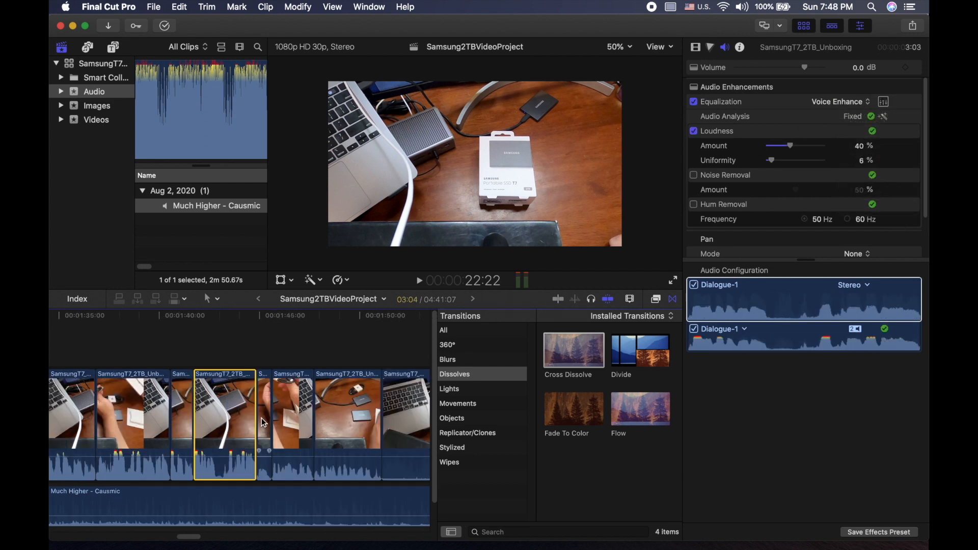
Auto-enhance the audio of the 23-frame Unboxing clip at about 1:45 and set its equalization to Voice Enhance.
click(263, 423)
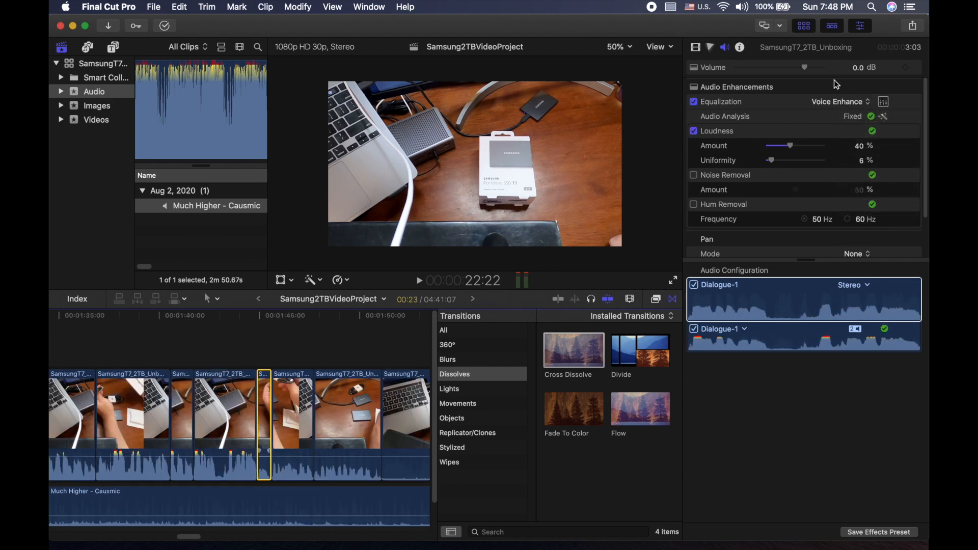
click(885, 116)
click(860, 102)
click(857, 113)
Auto-enhance the audio of the two-second Unboxing clip starting just before 1:46 and set its equalization to Voice Enhance.
click(293, 423)
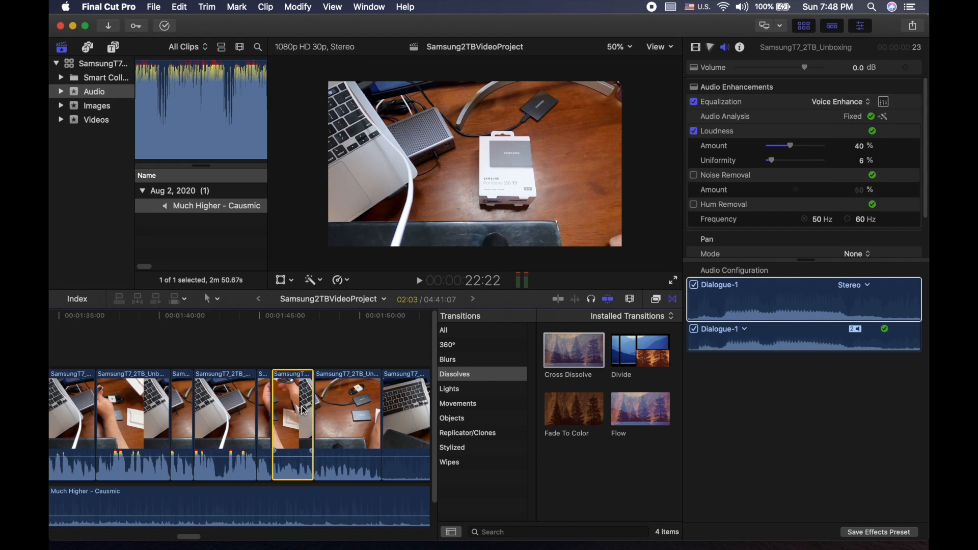
click(883, 116)
click(861, 101)
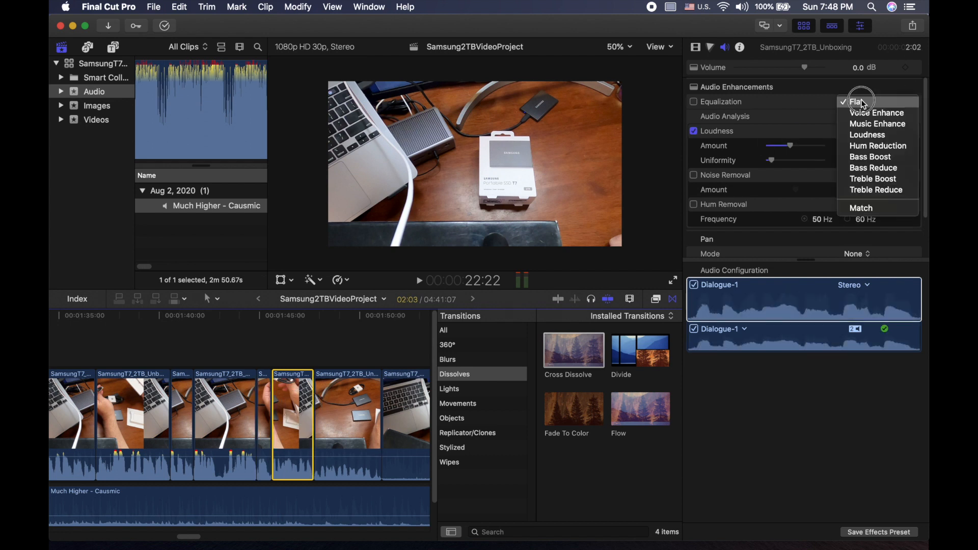
click(861, 117)
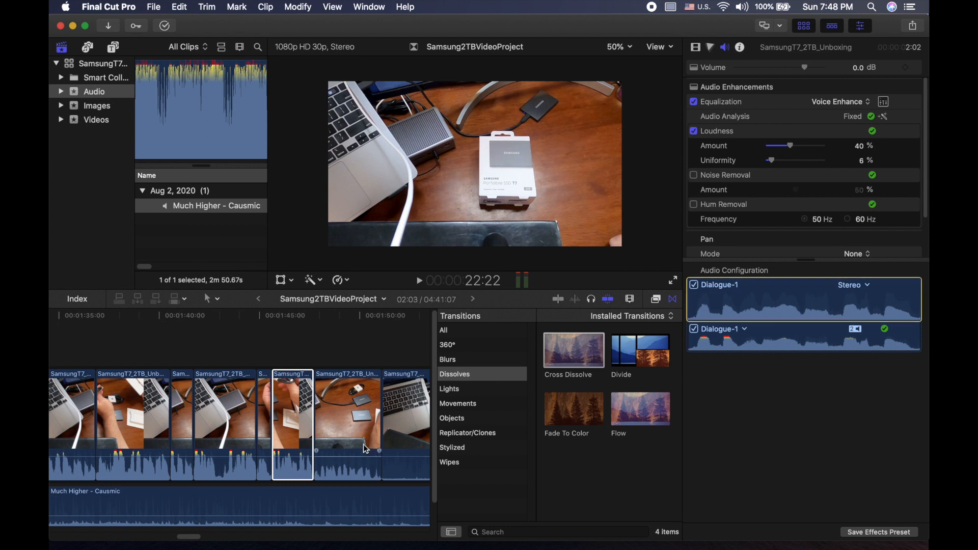
Auto-enhance the audio of the three-second Unboxing clip starting at about 1:48 and set its equalization to Voice Enhance.
scroll(265, 449, right, 3)
click(265, 449)
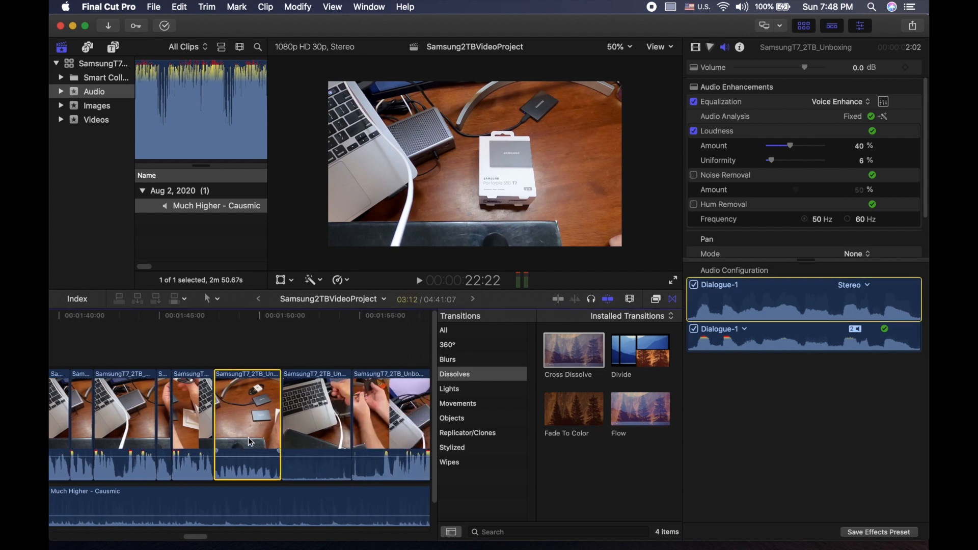
click(884, 117)
click(863, 106)
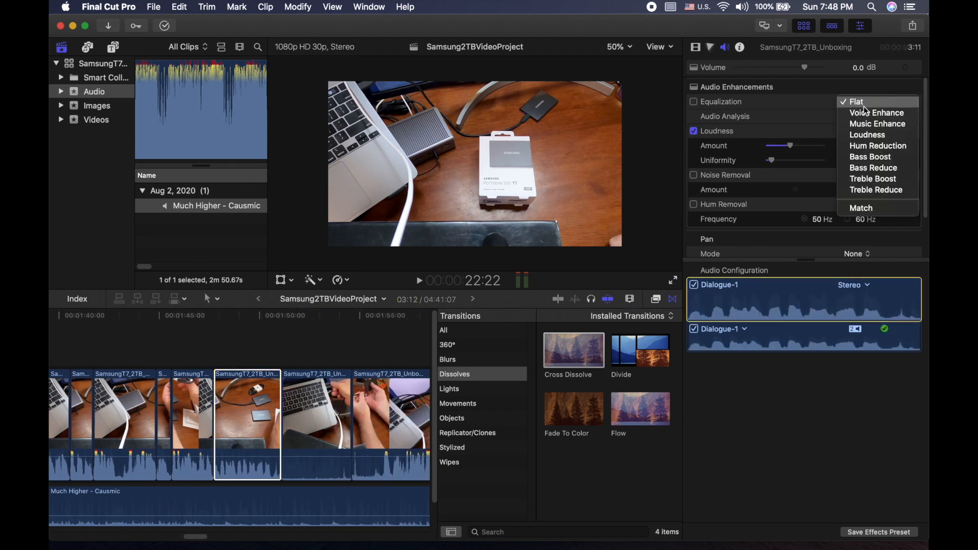
click(863, 115)
Auto-enhance the audio of the quiet Unboxing clip starting at about 1:51 and set its equalization to Voice Enhance.
click(297, 421)
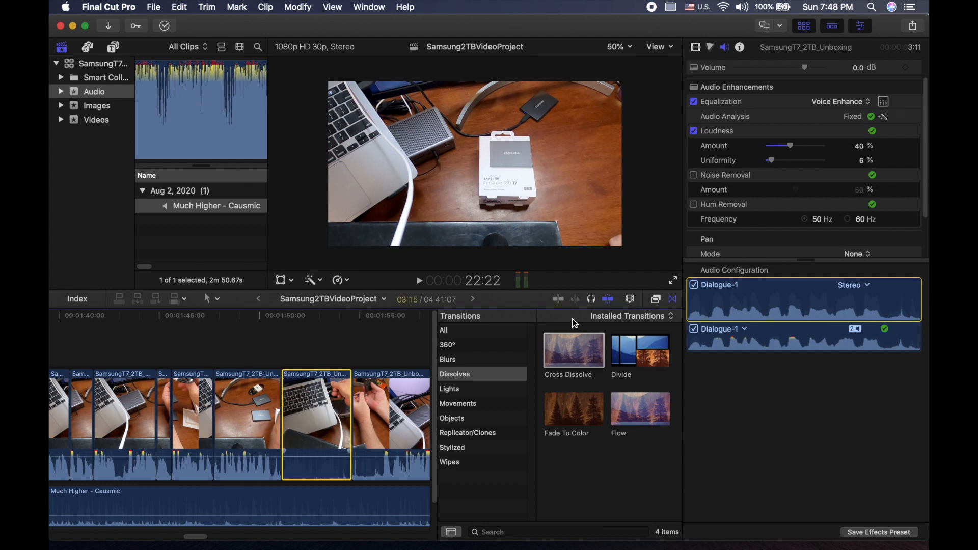
click(885, 118)
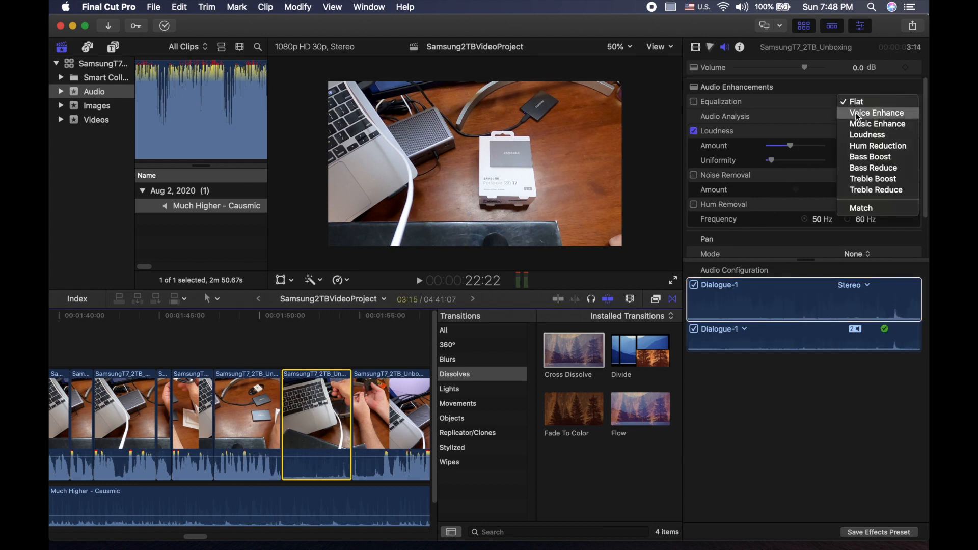
click(862, 113)
Set the equalization of the Unboxing clip starting at about 1:55 to Voice Enhance.
click(377, 443)
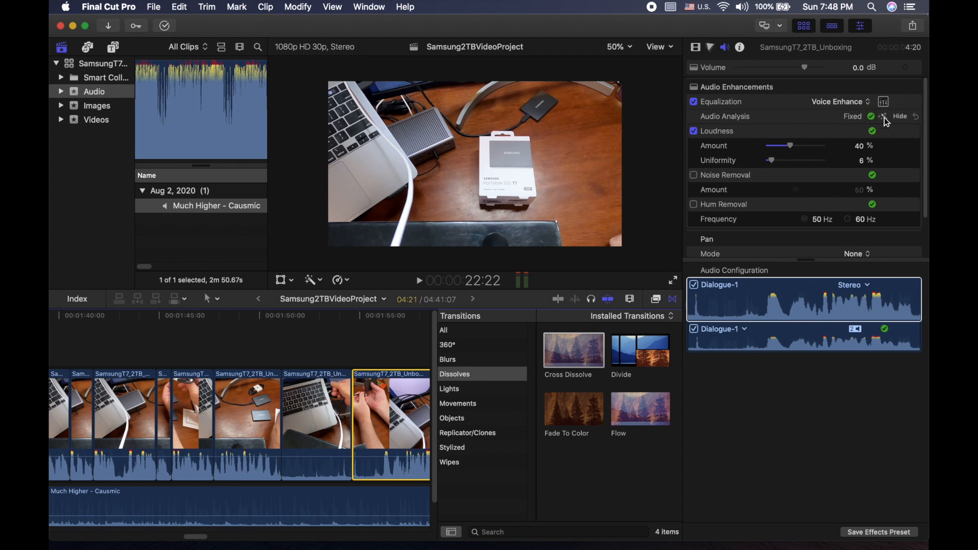
click(841, 102)
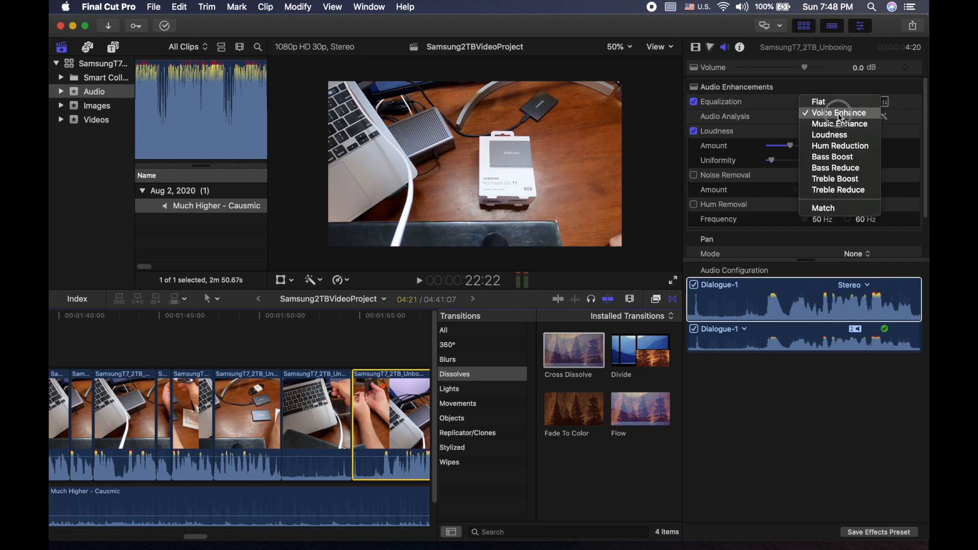
click(841, 113)
Set the equalization of the first Performance clip, starting at about 2:00, to Voice Enhance.
scroll(214, 431, right, 10)
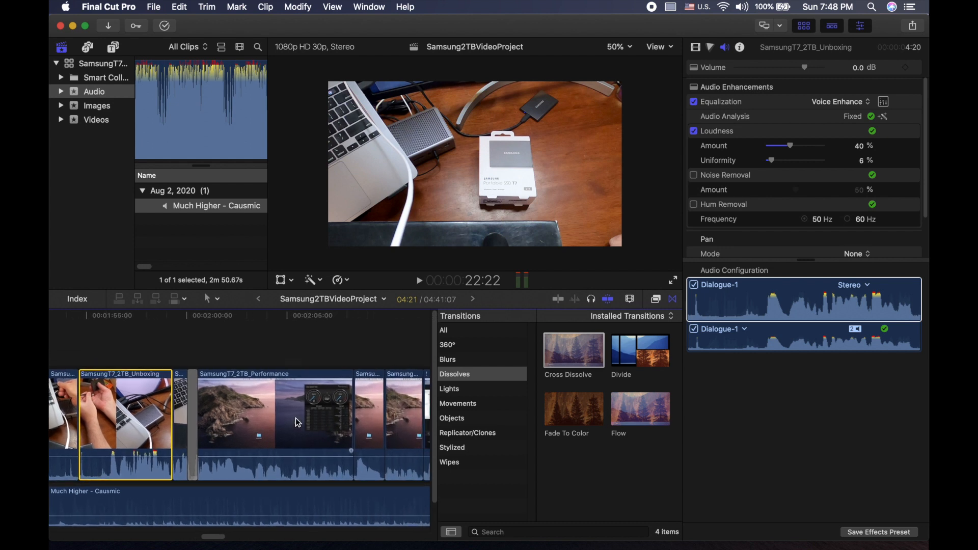
click(206, 431)
click(863, 102)
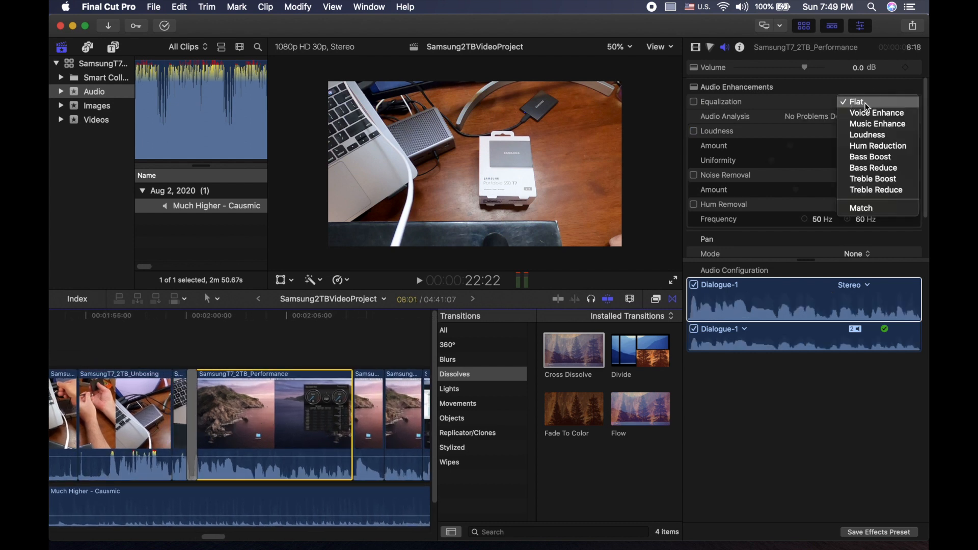
click(863, 114)
Set the equalization of the short second Performance clip, at about 2:08, to Voice Enhance.
click(356, 412)
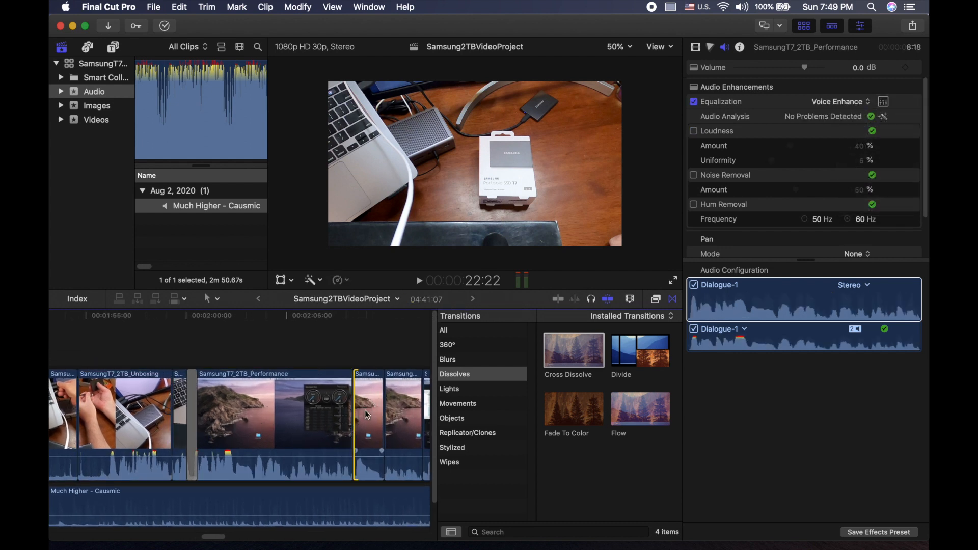
click(862, 102)
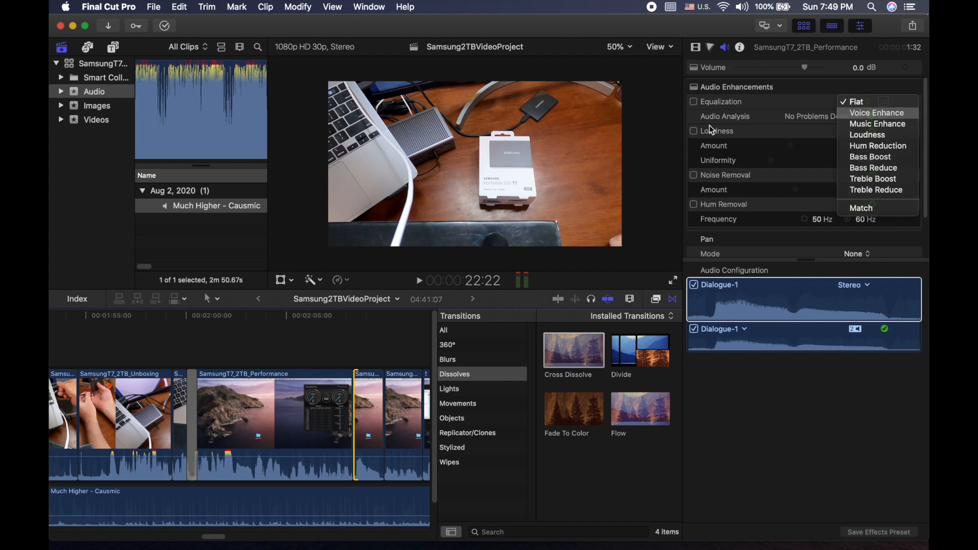
click(866, 114)
Set the equalization of the third Performance clip, starting at about 2:10, to Voice Enhance.
click(401, 408)
click(376, 408)
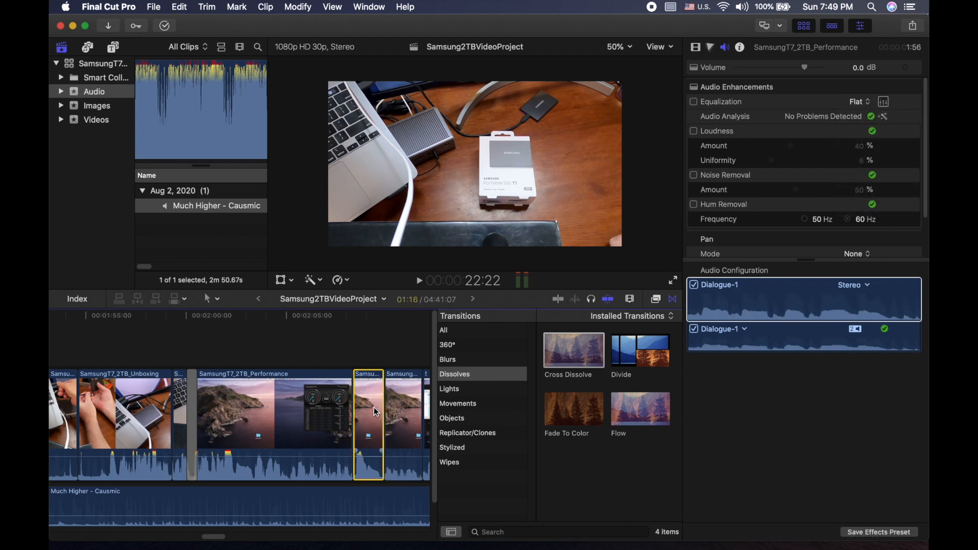
click(395, 409)
click(862, 101)
click(866, 114)
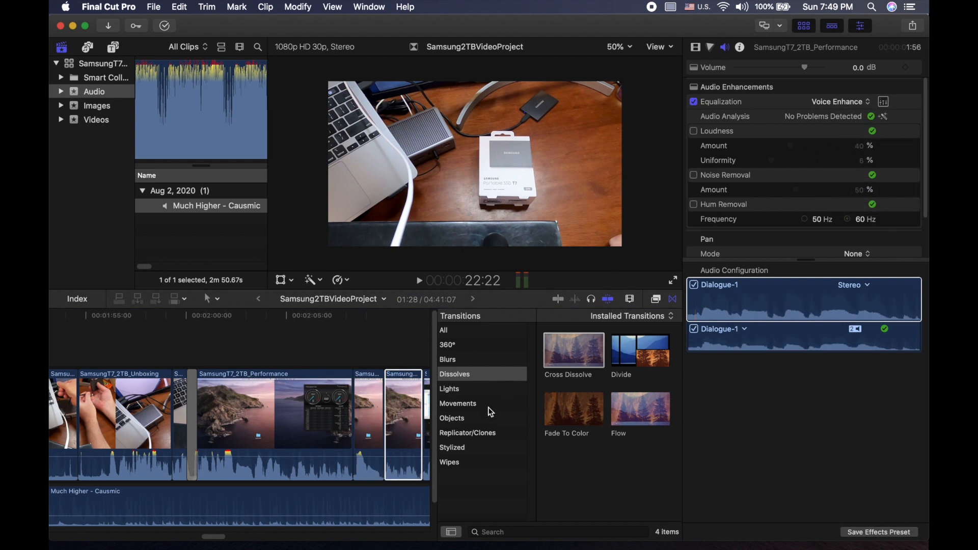
Set the equalization of the Performance clip at about 2:12 and the 19-second Performance clip to Voice Enhance.
scroll(420, 425, right, 8)
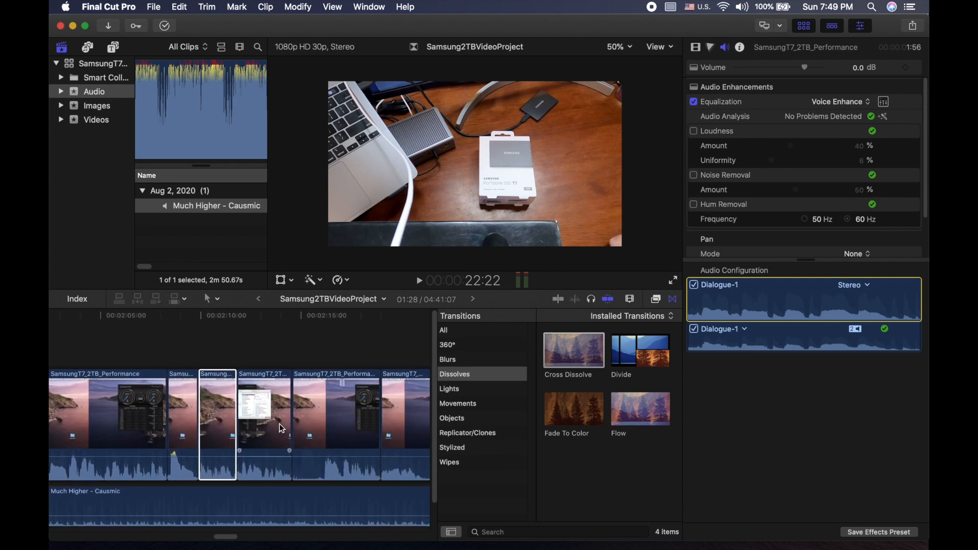
click(280, 427)
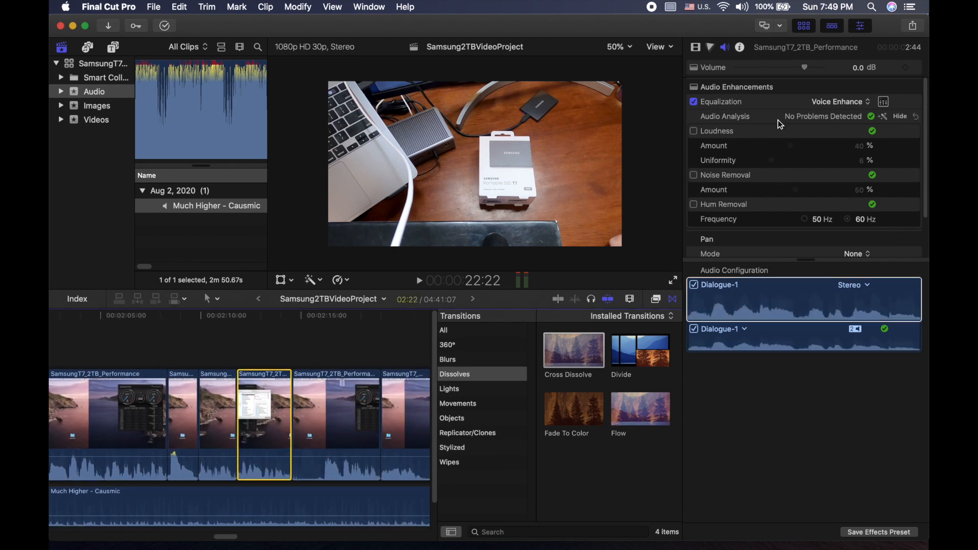
scroll(316, 403, right, 20)
click(217, 469)
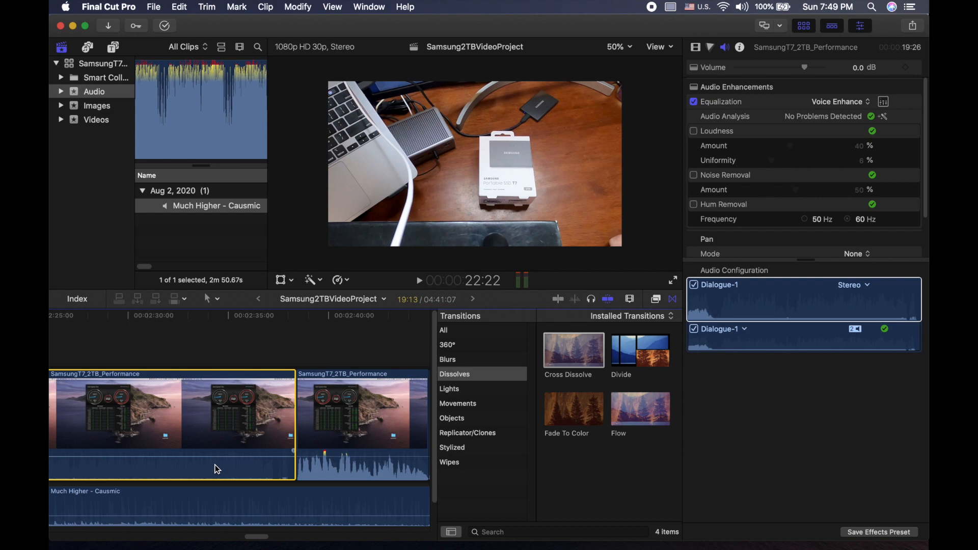
Play the opening of the project and lower the Much Higher - Causmic music volume to -31 dB.
scroll(218, 469, left, 20)
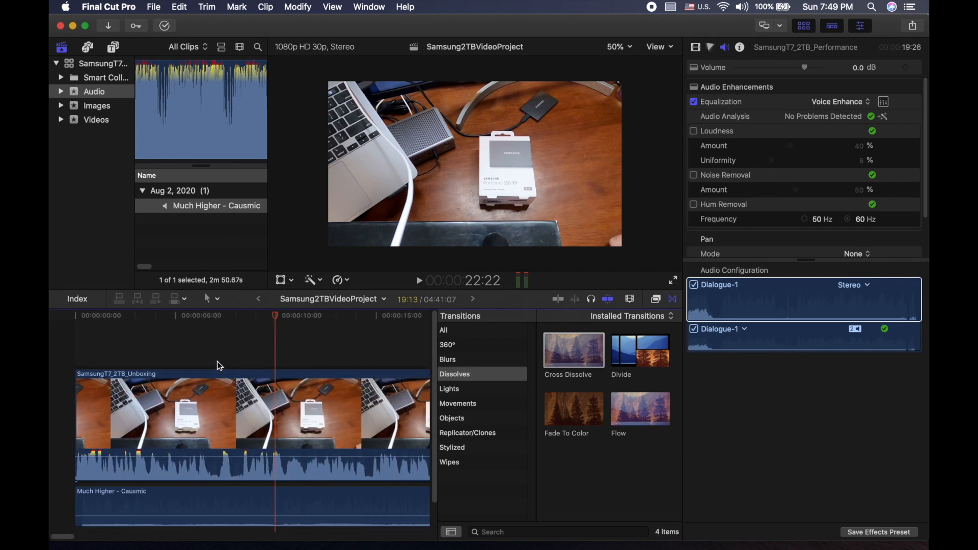
key(space)
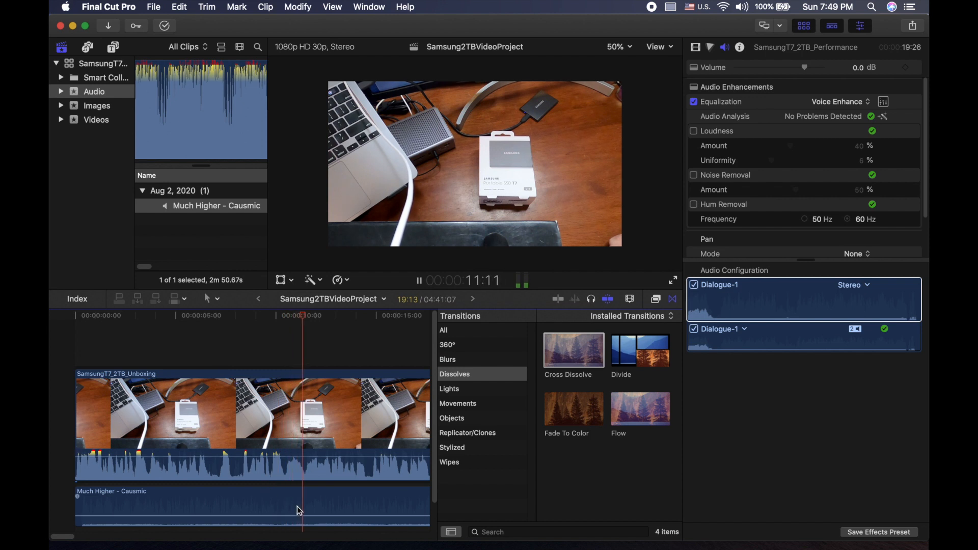
drag(301, 515, 303, 513)
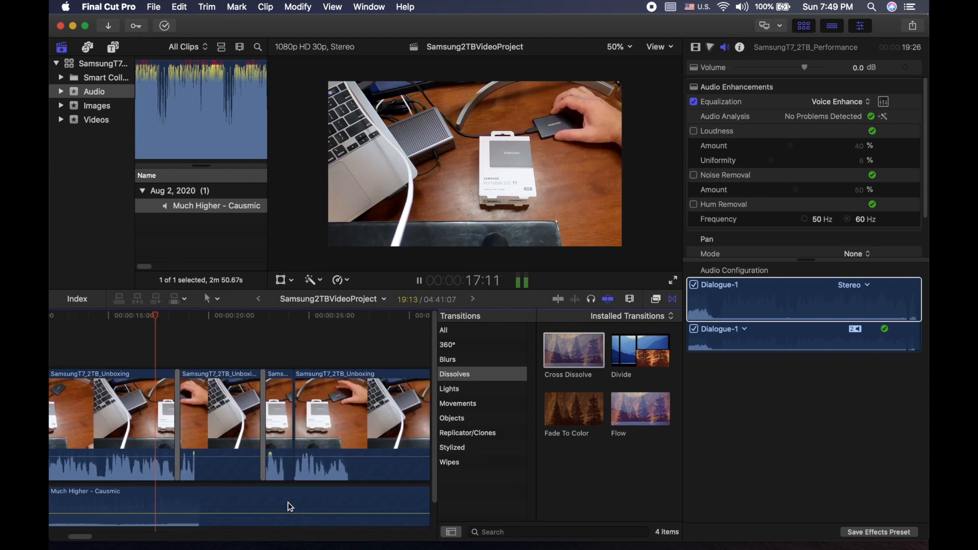
click(275, 515)
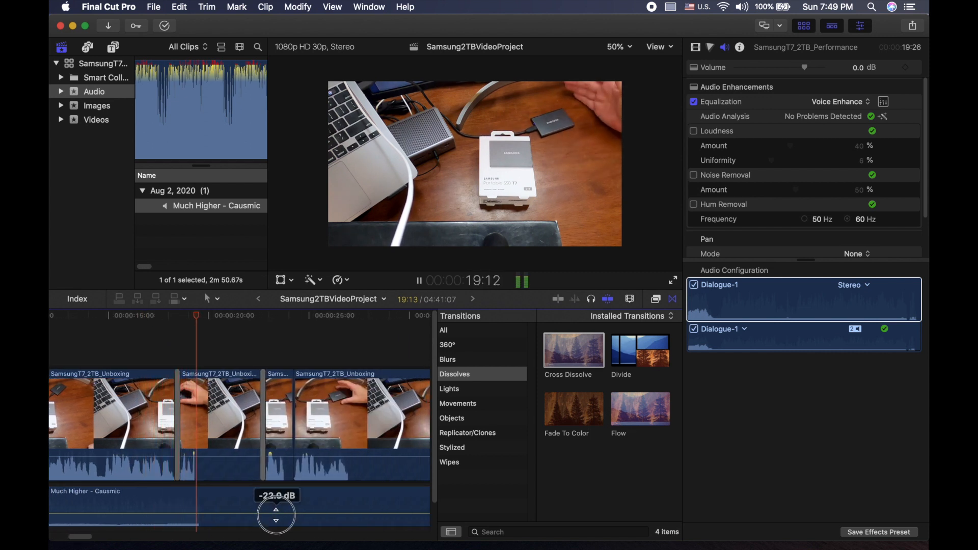
drag(276, 515, 276, 517)
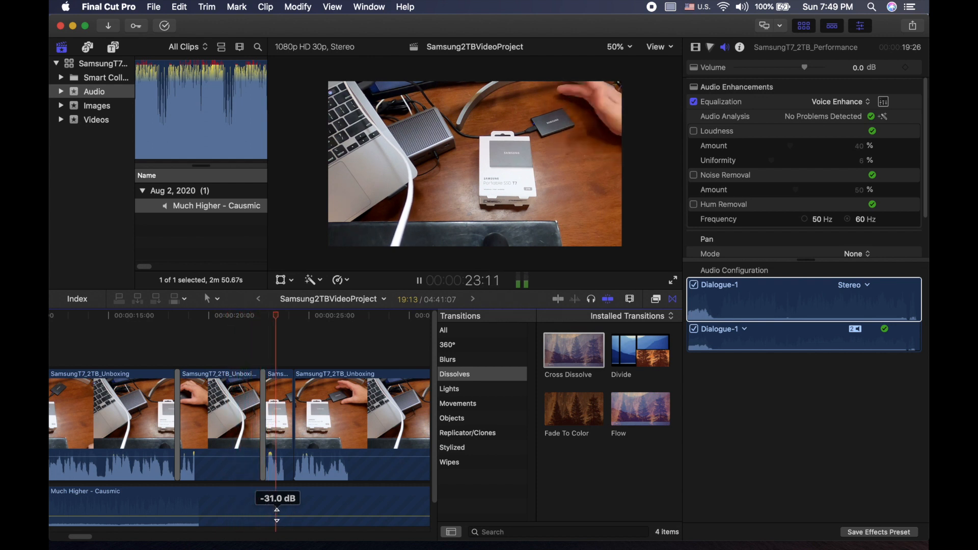
scroll(277, 515, right, 3)
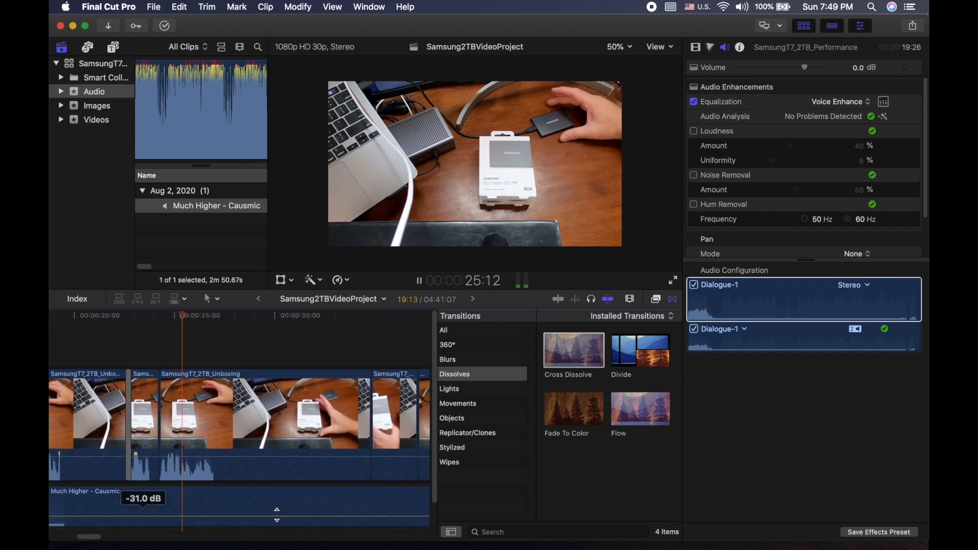
Play the unboxing clips between about 0:25 and 0:47 to check the background music level against the dialogue.
drag(276, 515, 278, 516)
scroll(295, 501, right, 8)
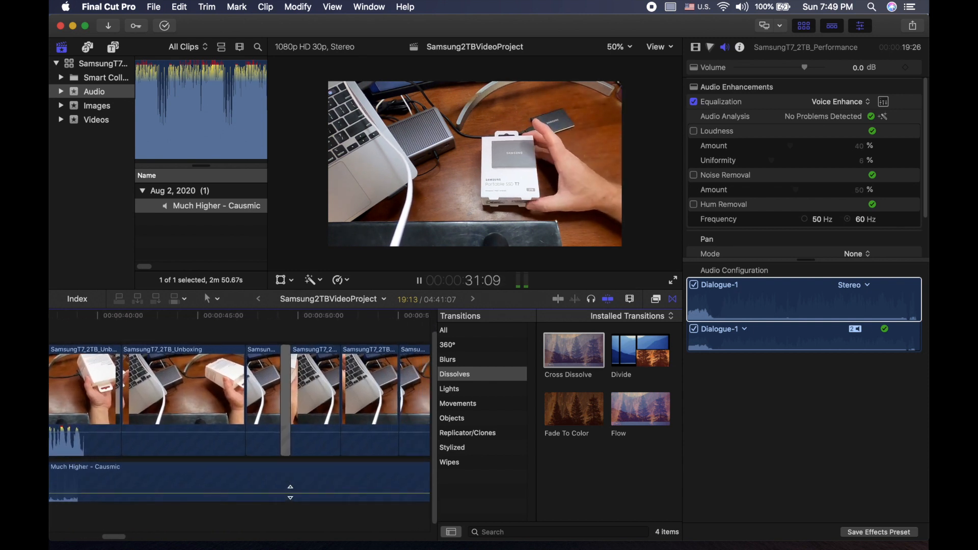
scroll(291, 492, left, 6)
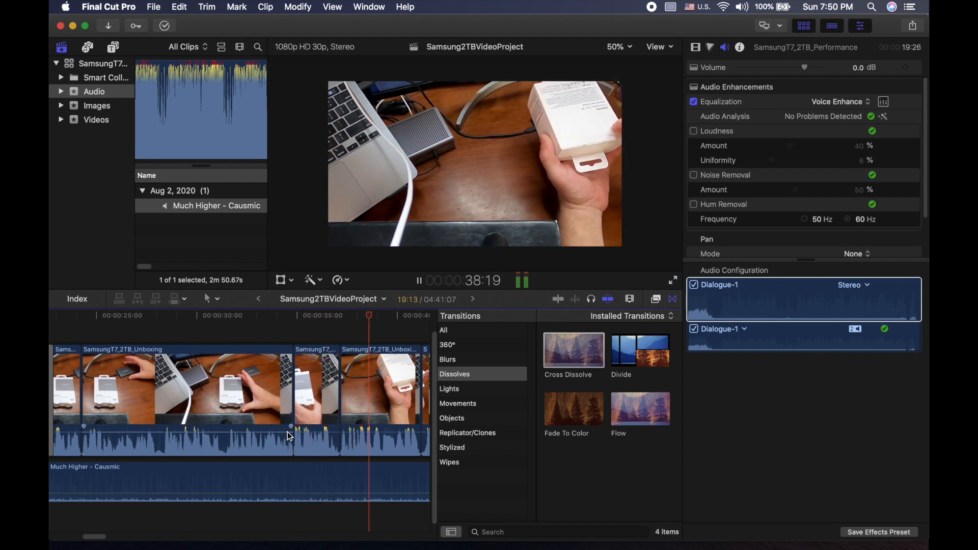
mouse_move(355, 433)
scroll(355, 434, right, 2)
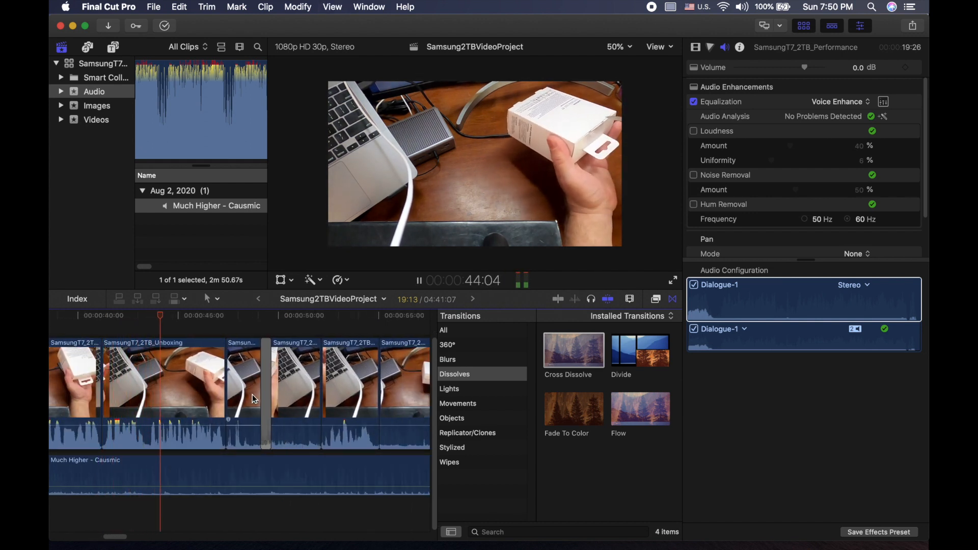
scroll(152, 377, left, 3)
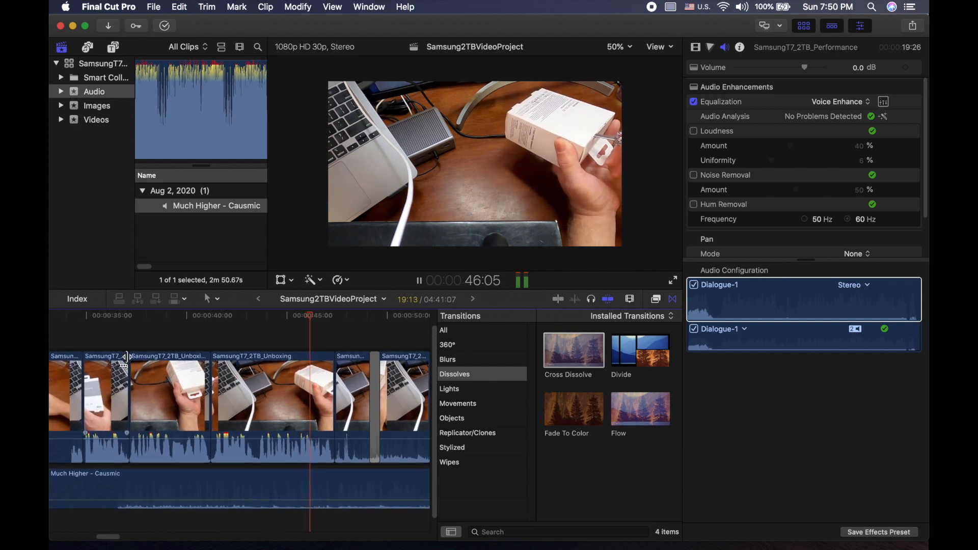
click(122, 339)
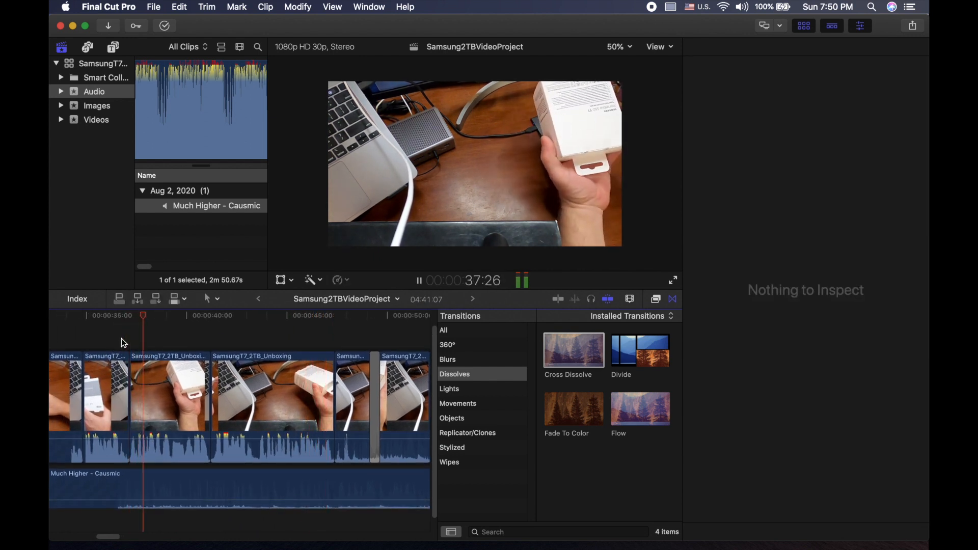
scroll(121, 338, left, 3)
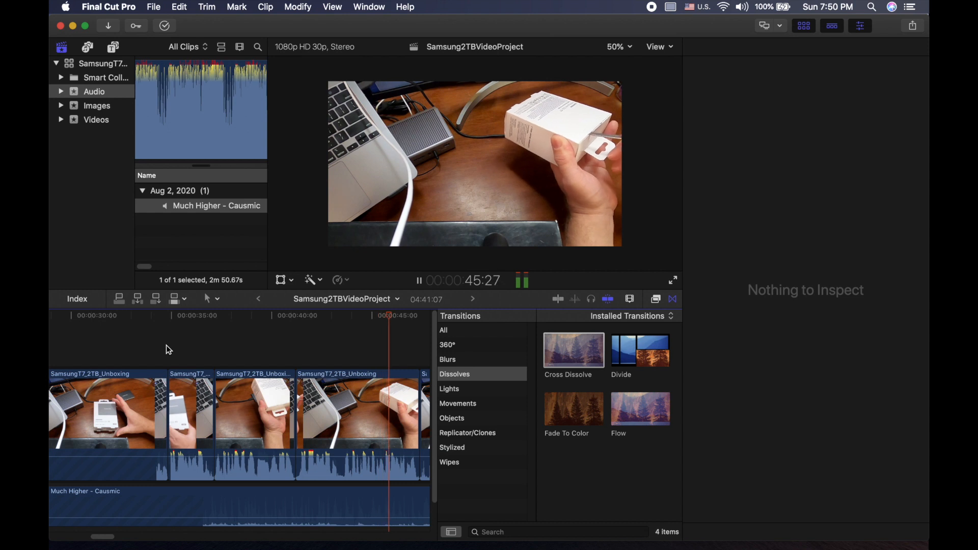
key(space)
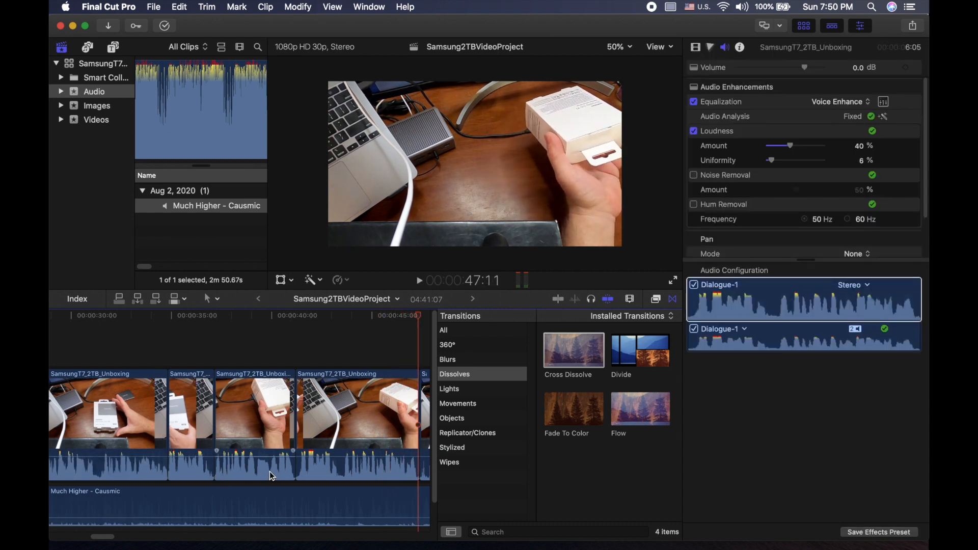
Fine-tune the Much Higher - Causmic music volume around -31 dB and play from about 0:20 to 0:30 to check the mix.
click(171, 357)
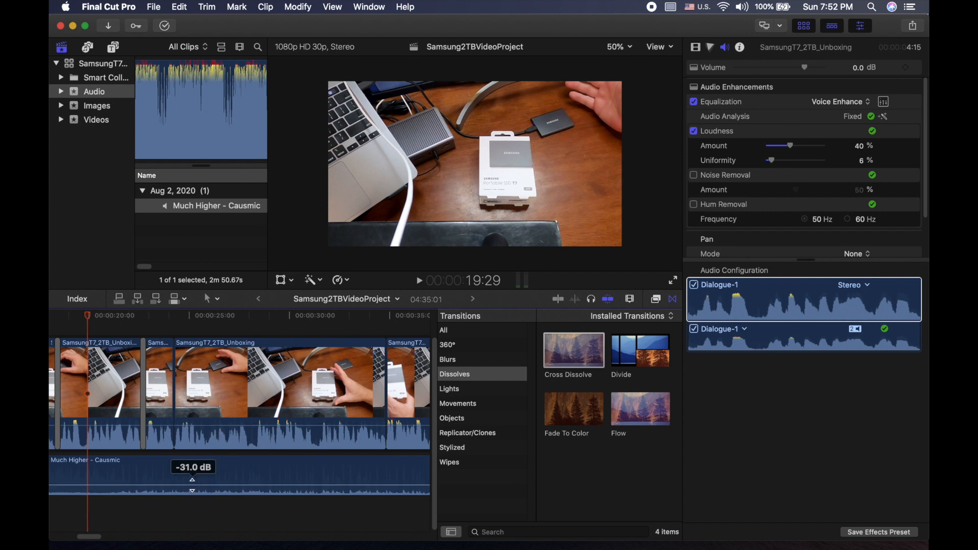
drag(192, 485, 191, 487)
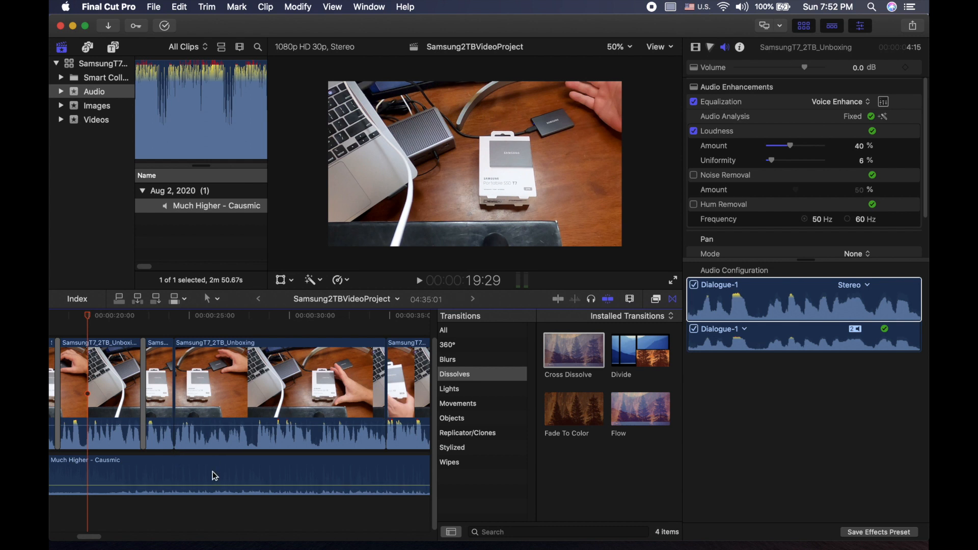
key(space)
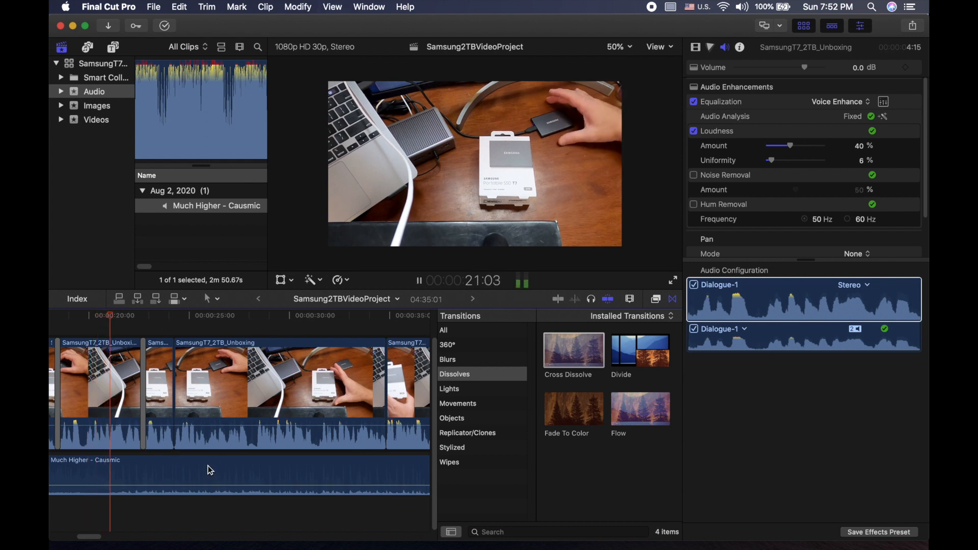
scroll(197, 471, right, 5)
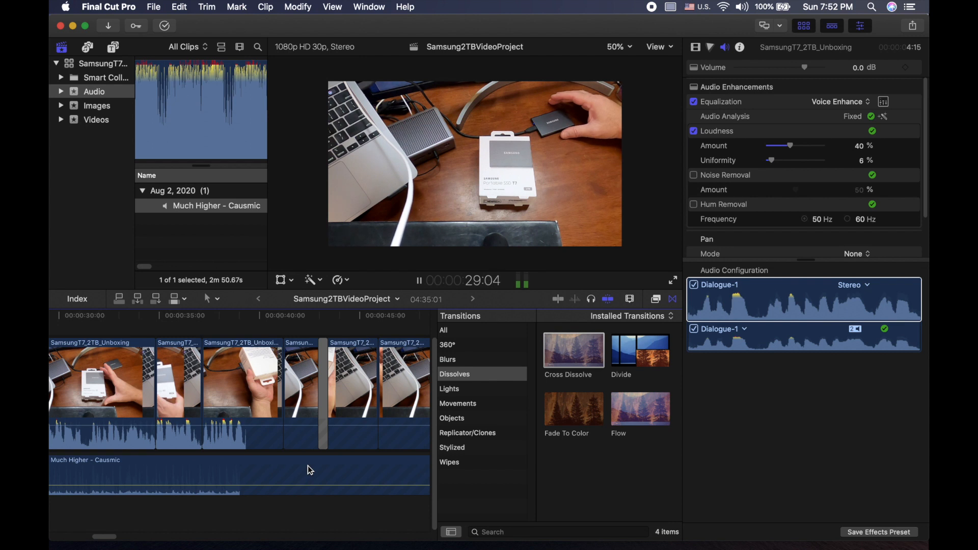
key(space)
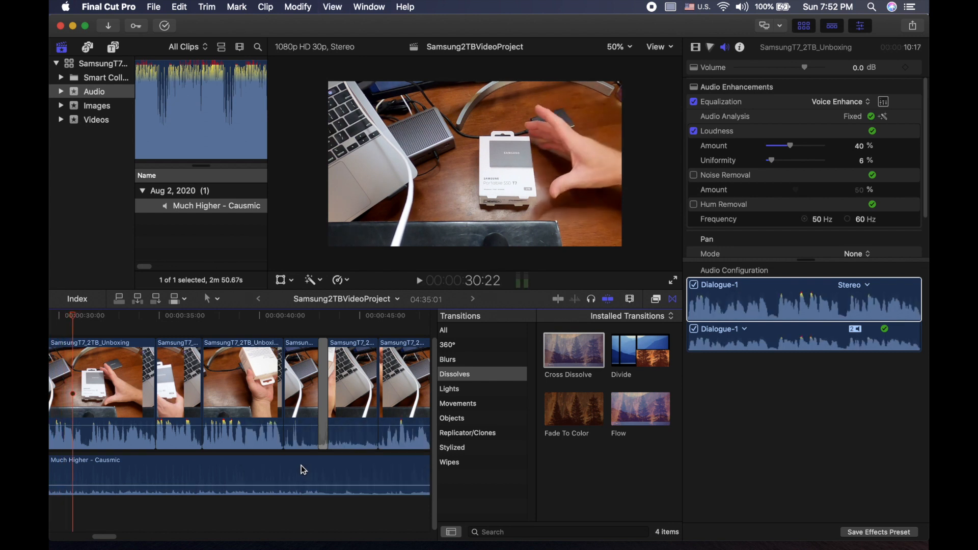
Import SamsungT7_2TB_SSD (1).mp4 from the T7_2TB drive into the Images event.
scroll(301, 466, left, 10)
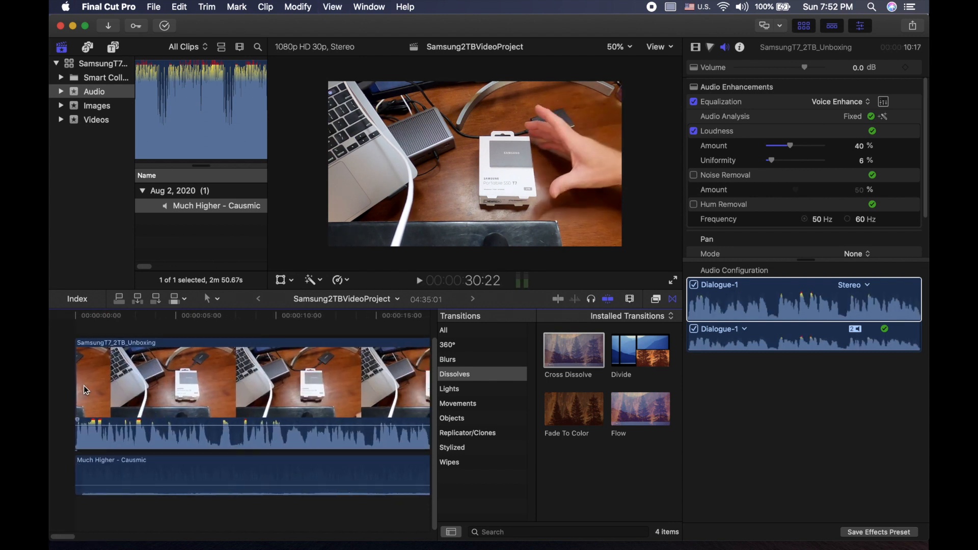
click(77, 386)
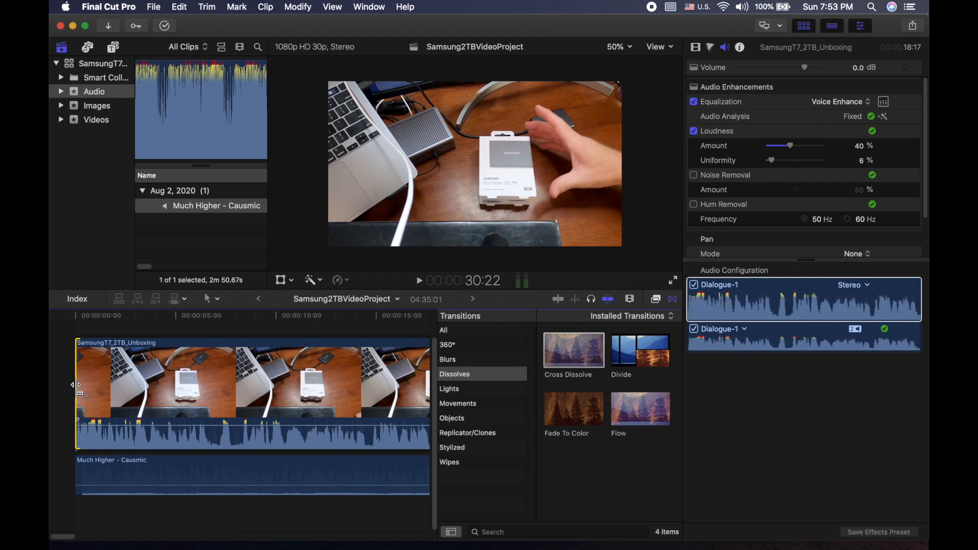
click(95, 109)
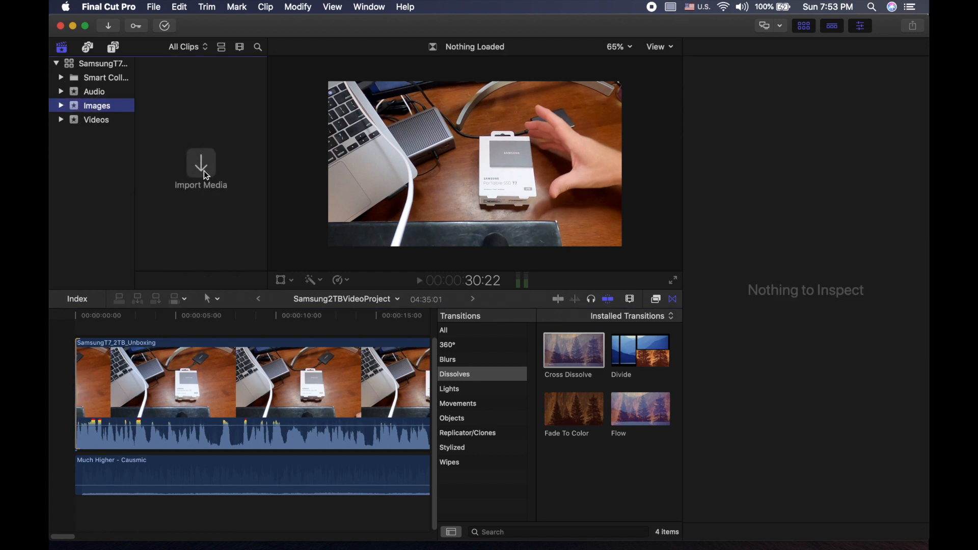
click(204, 174)
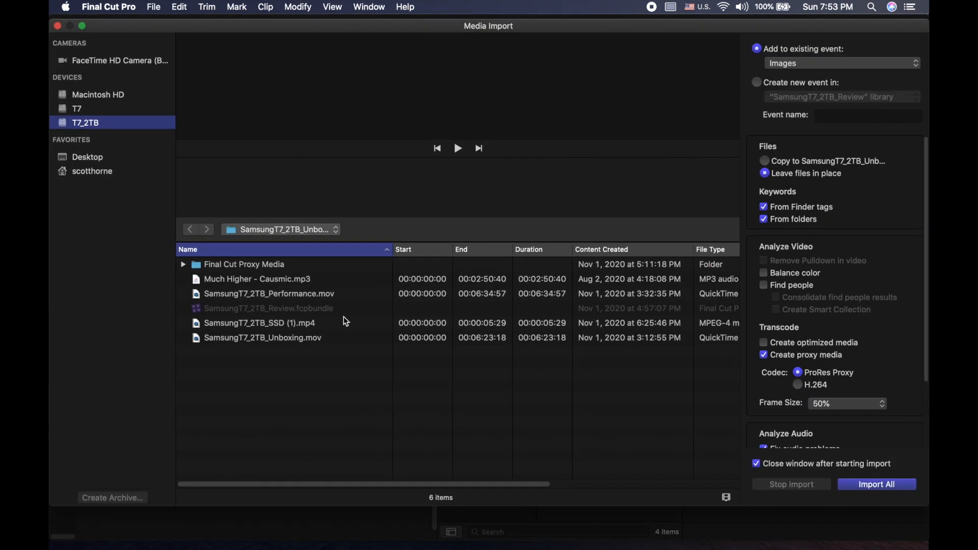
click(224, 326)
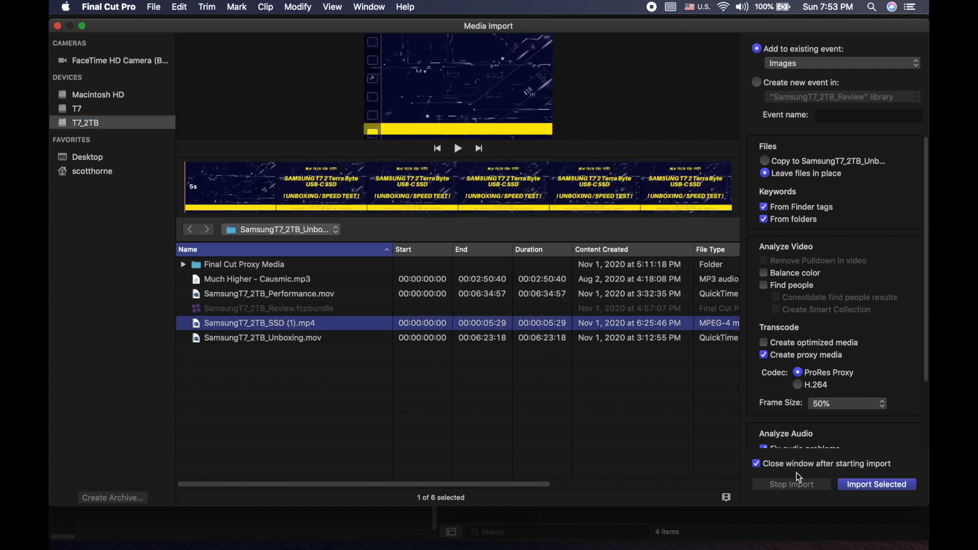
click(872, 485)
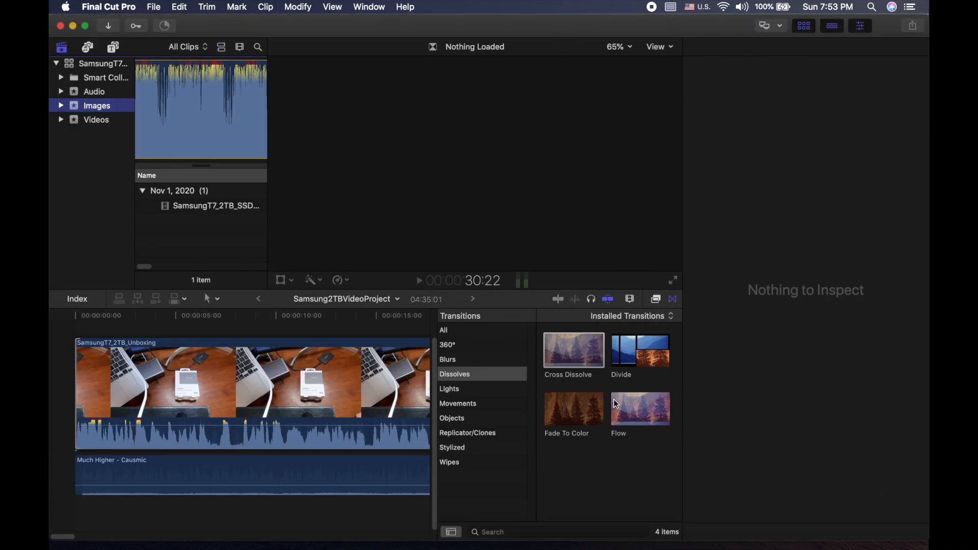
Preview the imported SamsungT7_2TB_SSD (1) title clip and insert it at the start of the timeline, before the first Unboxing clip.
click(201, 206)
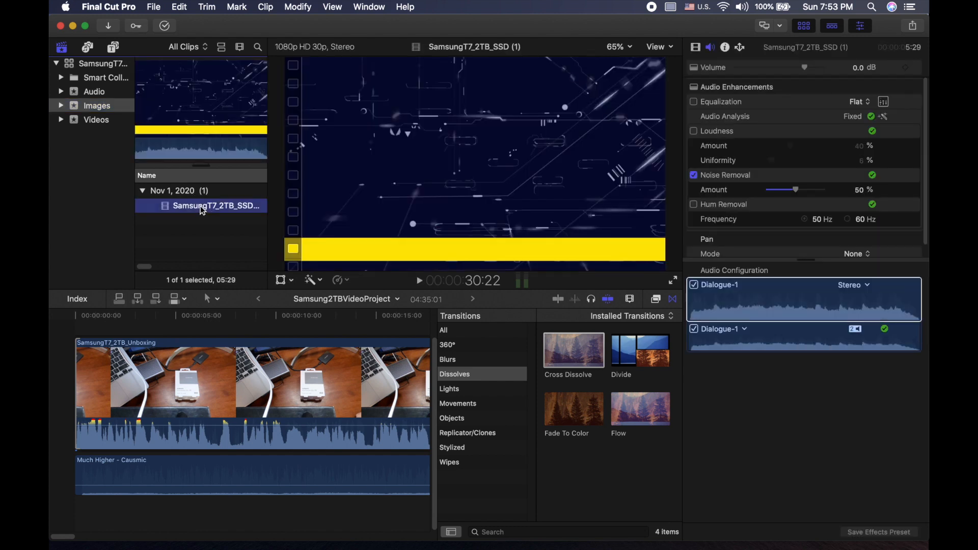
key(space)
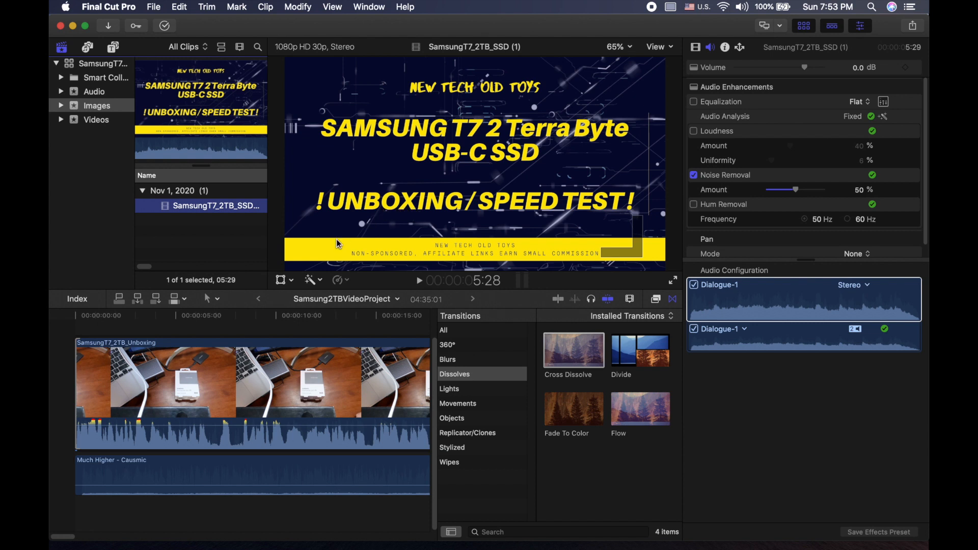
scroll(220, 318, up, 2)
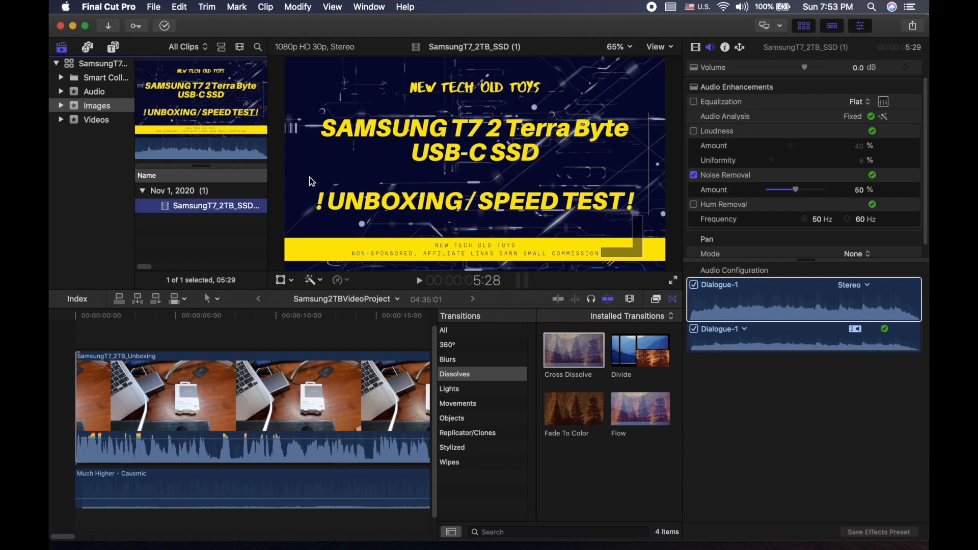
click(383, 171)
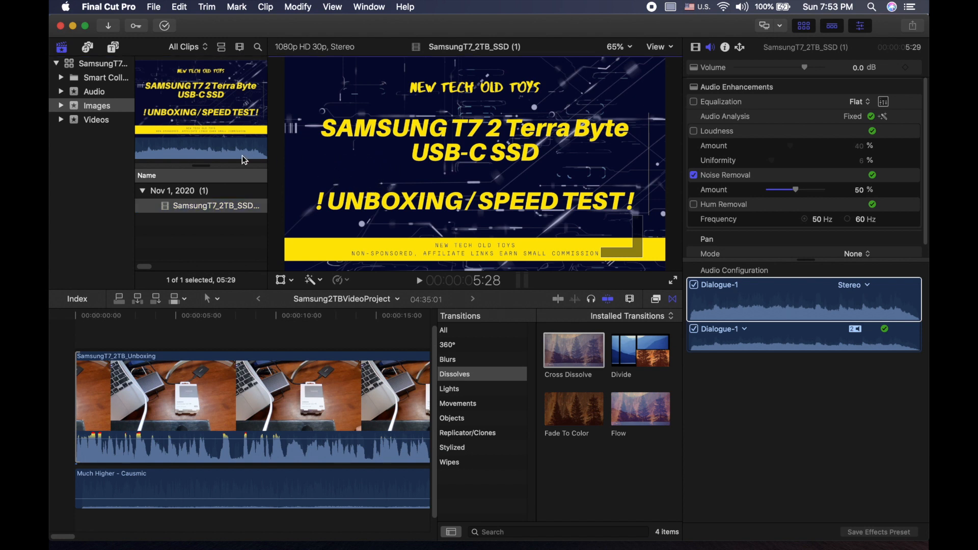
drag(196, 207, 66, 410)
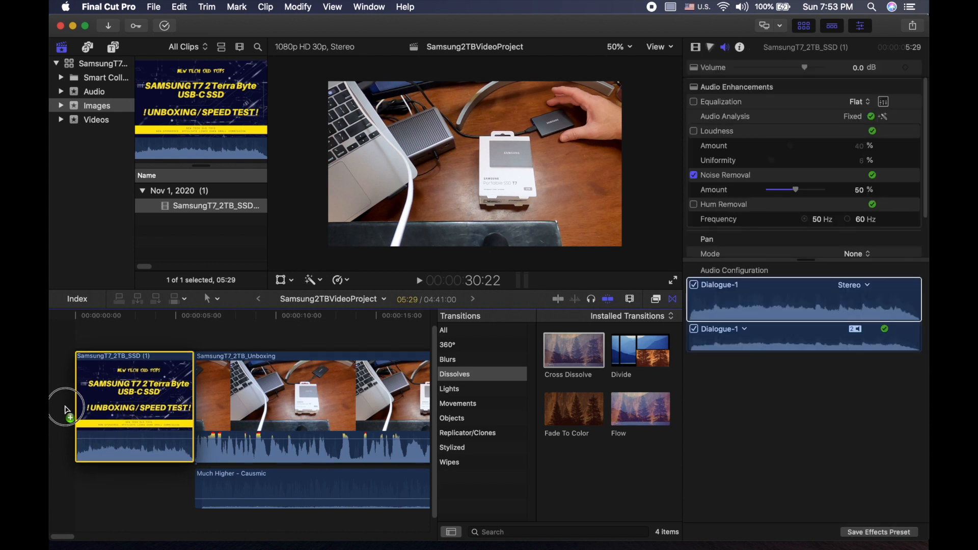
drag(66, 409, 65, 410)
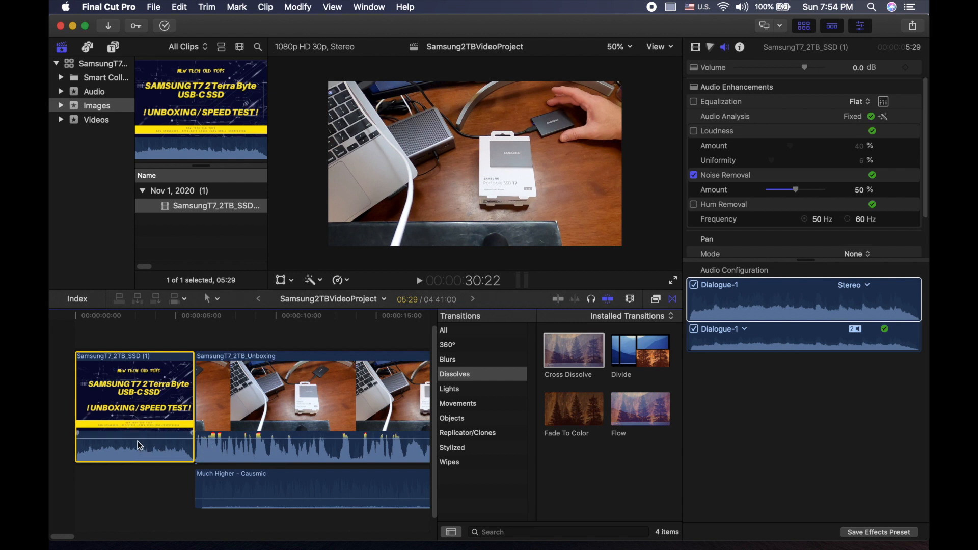
Lower the opening title clip's volume to -5 dB, playing the start of the project before and after the change.
click(79, 339)
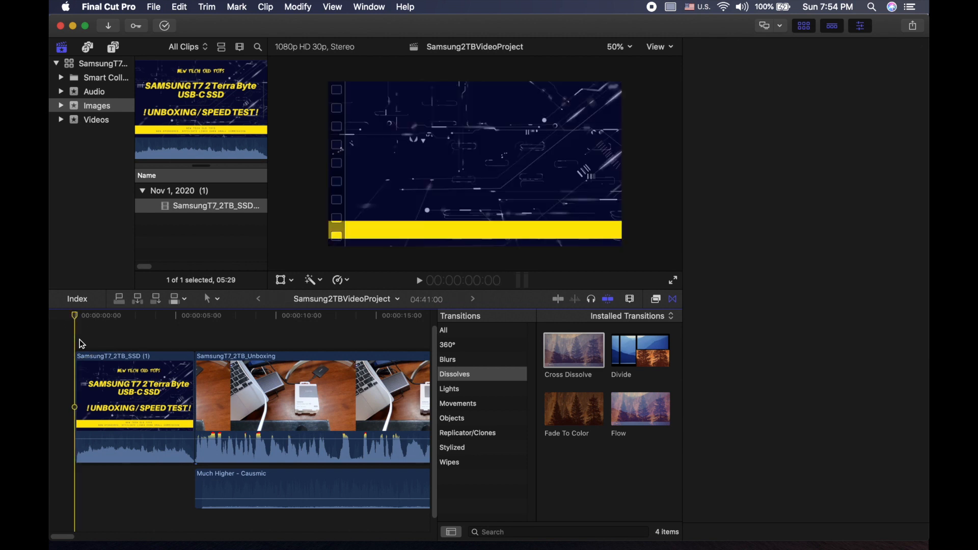
key(space)
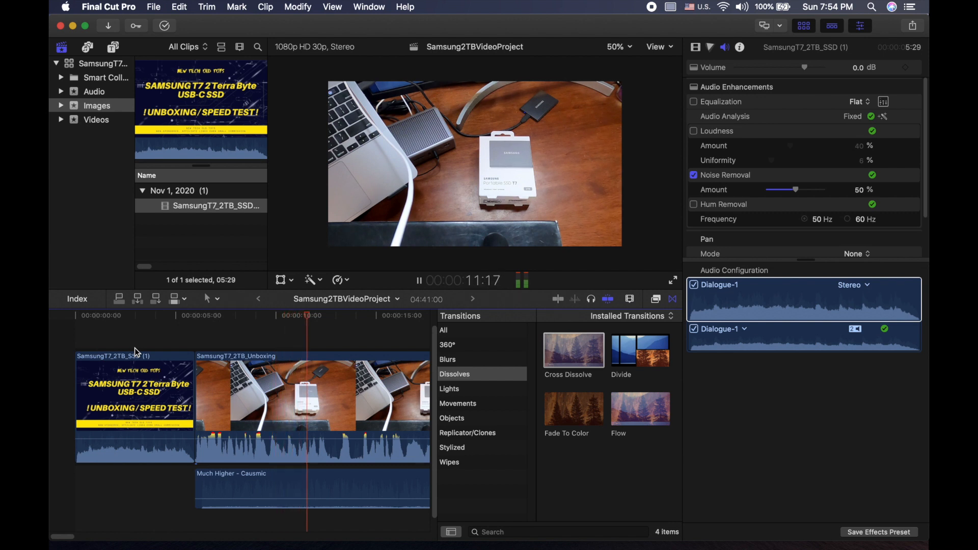
key(space)
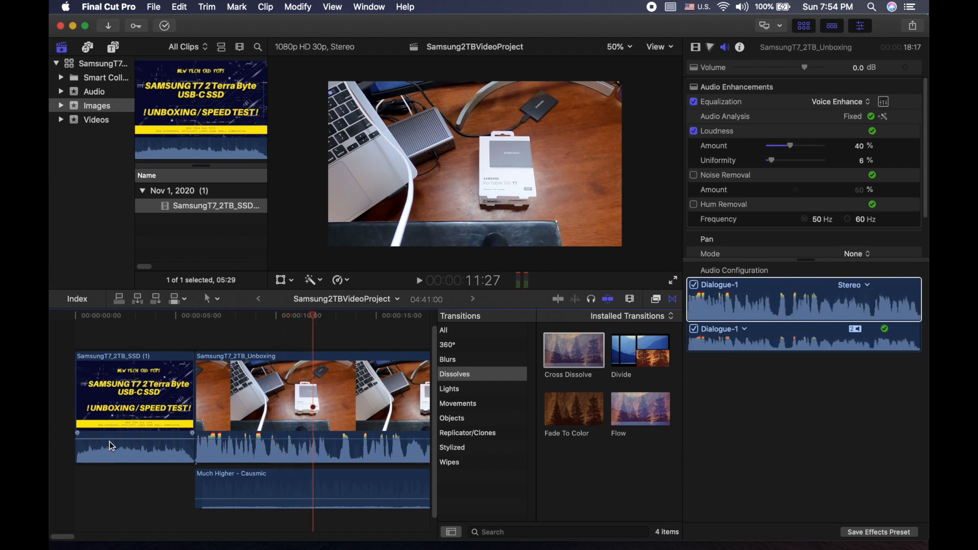
click(115, 442)
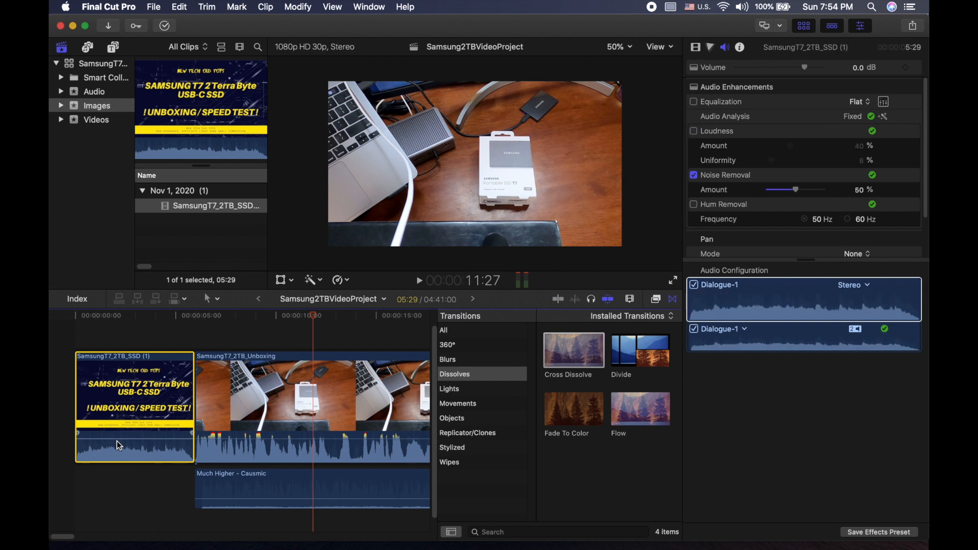
drag(117, 440, 119, 443)
click(79, 336)
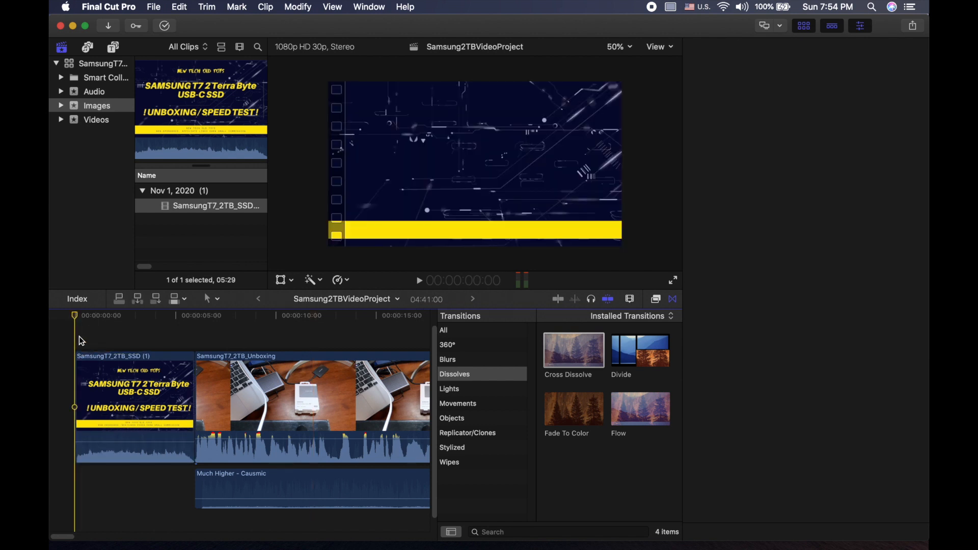
key(space)
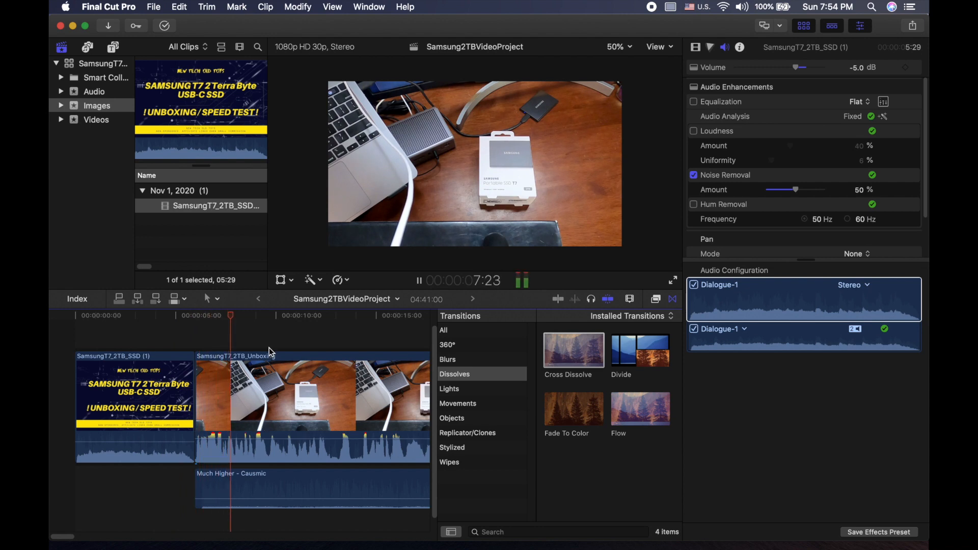
key(space)
Append the SamsungT7_2TB_SSD (1) clip after the last Performance clip with its volume at -5 dB, and play the ending.
scroll(269, 347, right, 15)
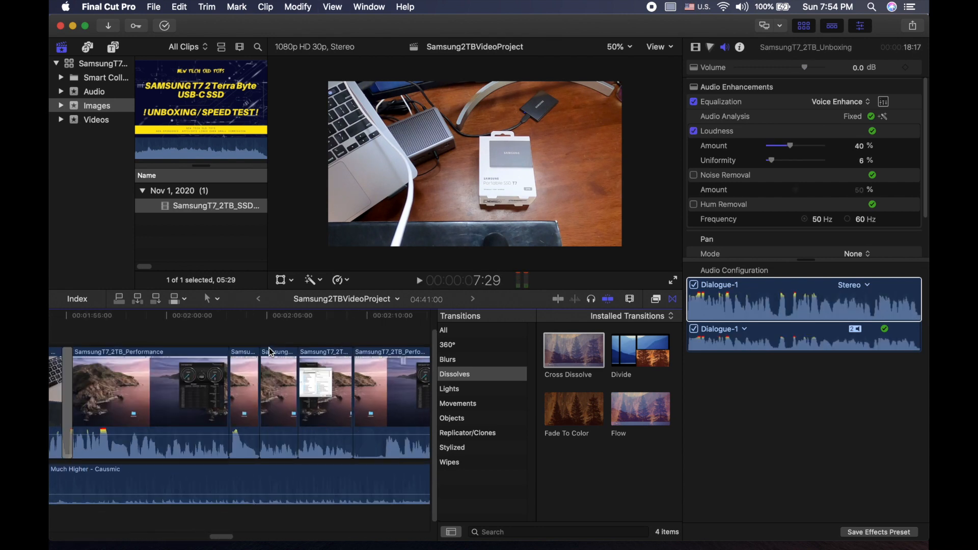
scroll(270, 352, right, 12)
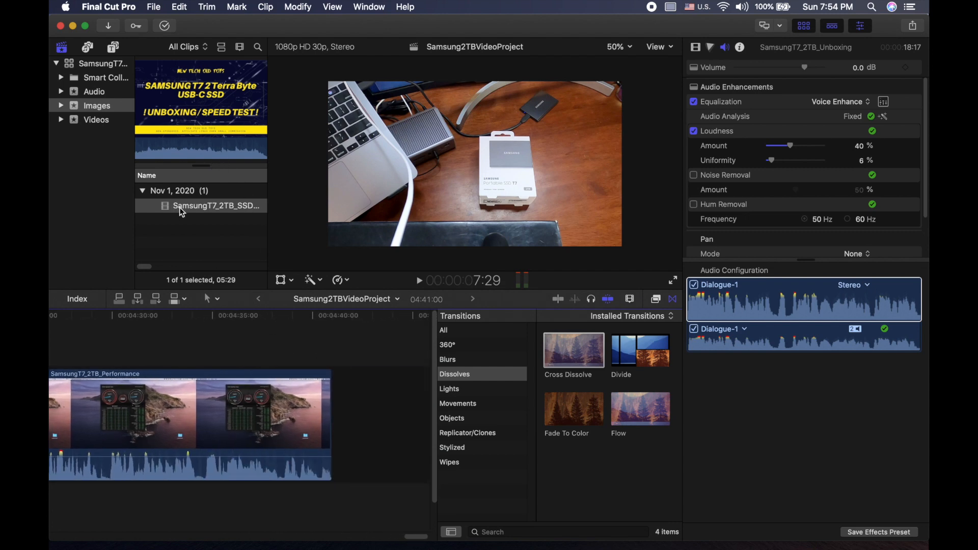
drag(182, 209, 356, 462)
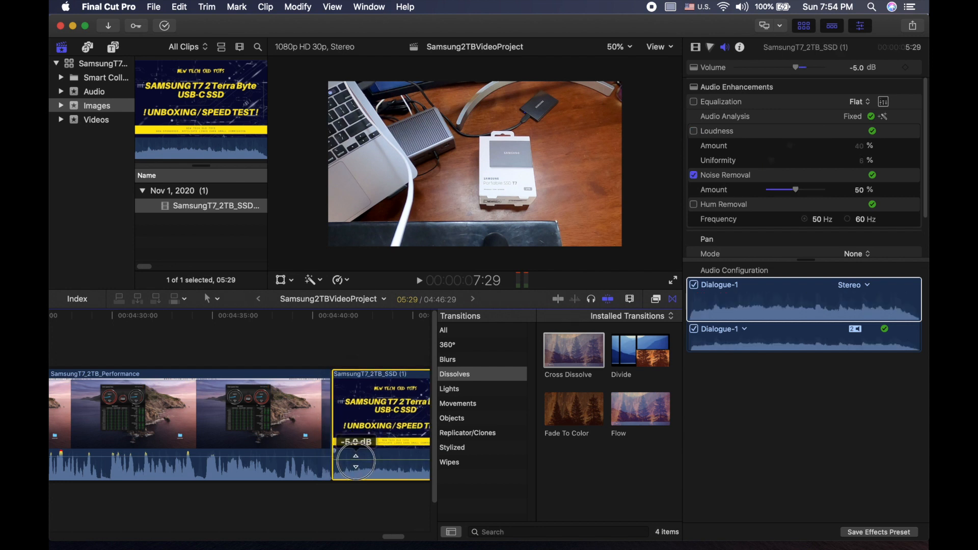
click(295, 350)
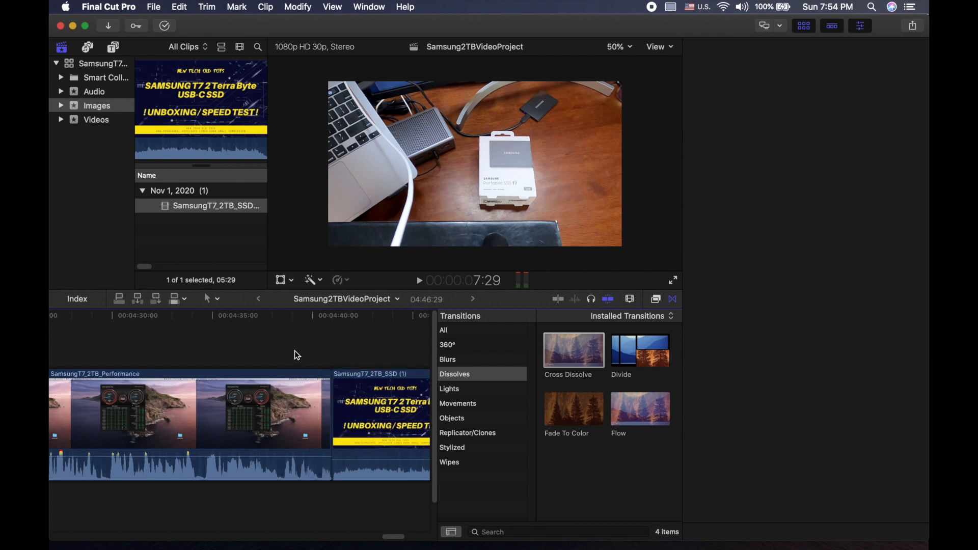
key(space)
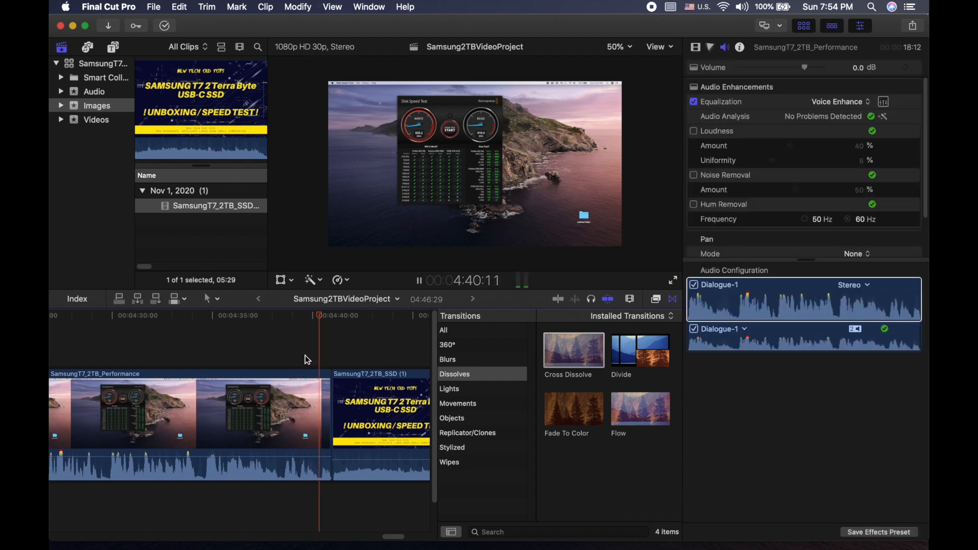
Add a second copy of Much Higher - Causmic beneath the Performance footage, directly after the existing music clip ends.
key(space)
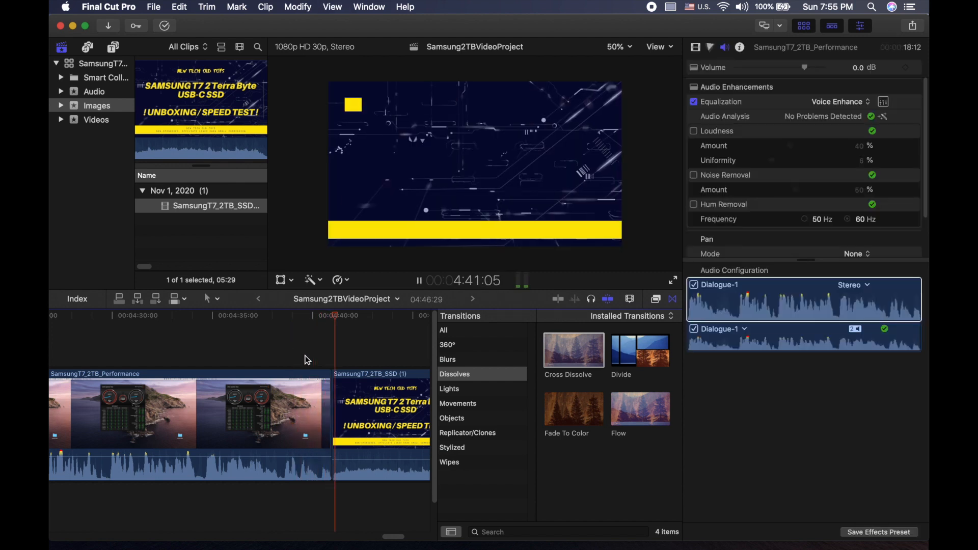
scroll(305, 383, left, 10)
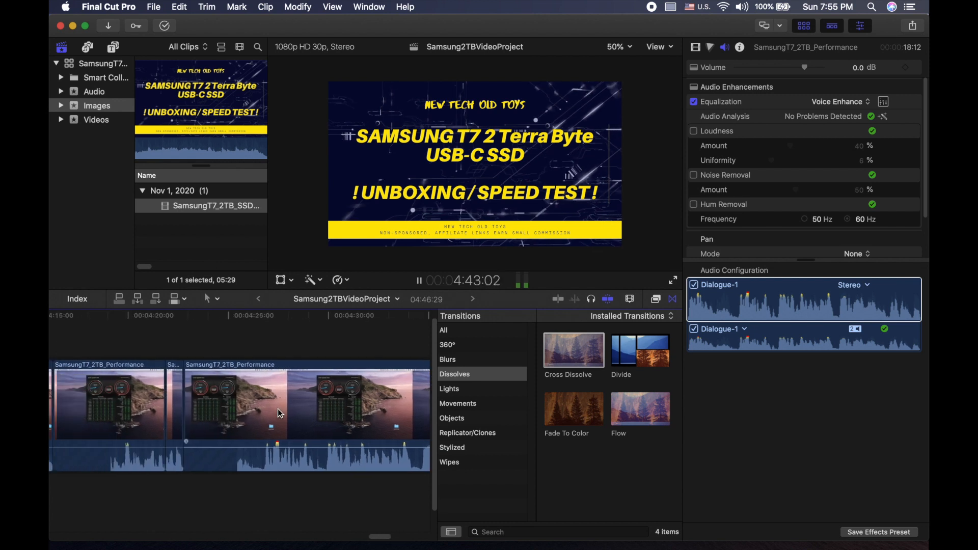
scroll(280, 412, left, 10)
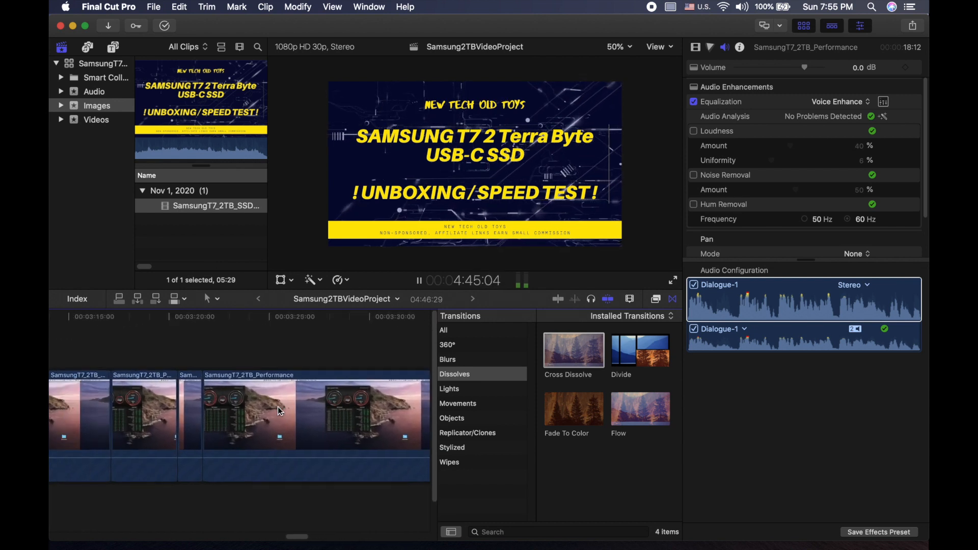
scroll(237, 433, down, 3)
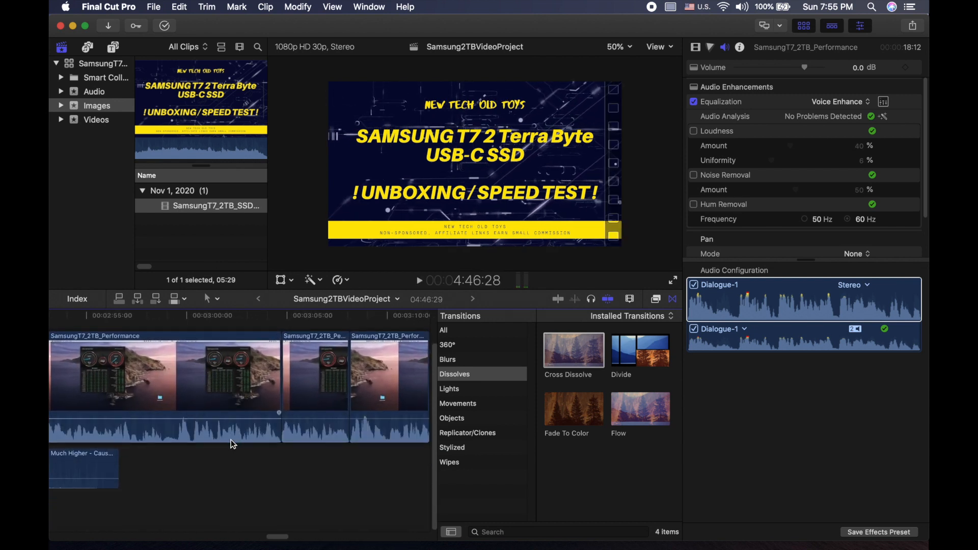
scroll(213, 469, left, 4)
scroll(211, 473, left, 3)
scroll(211, 472, up, 1)
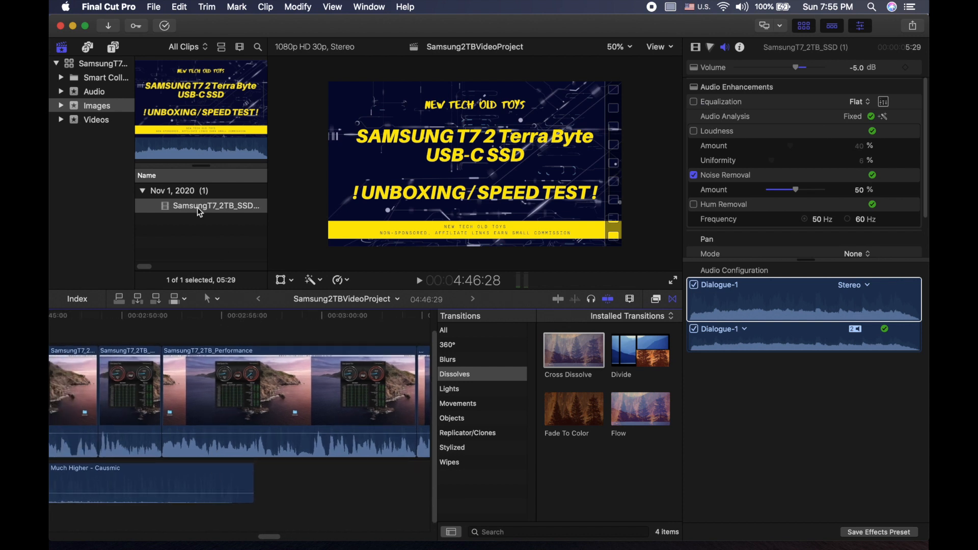
click(88, 90)
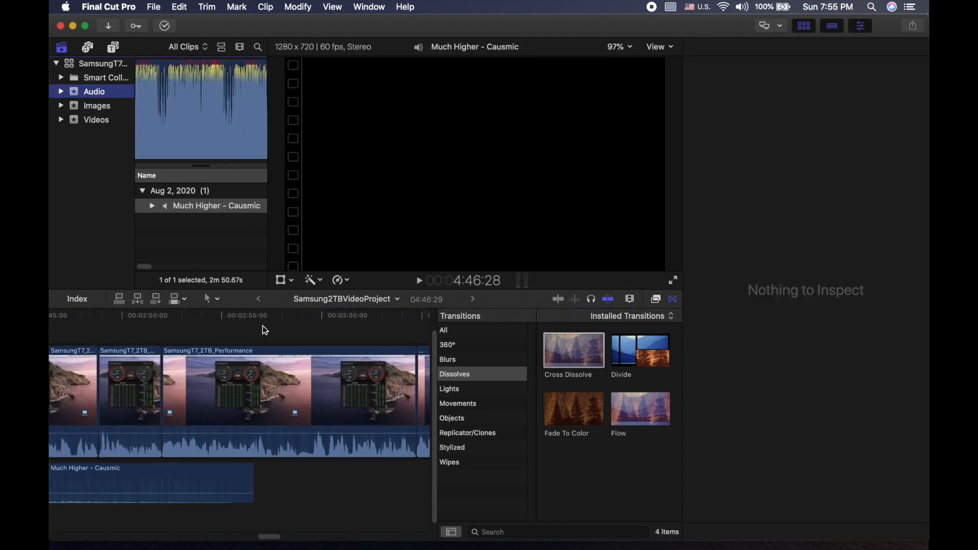
click(214, 483)
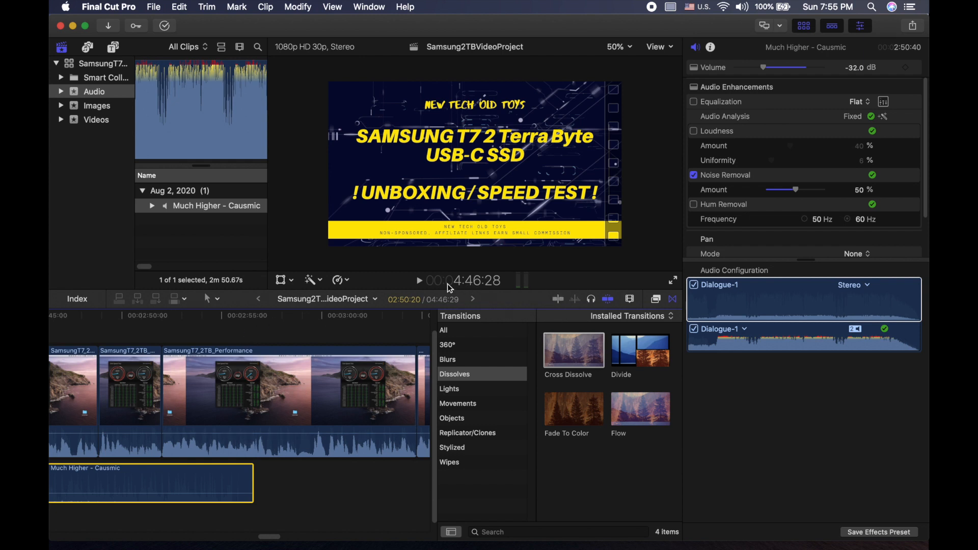
click(182, 211)
drag(184, 214, 260, 487)
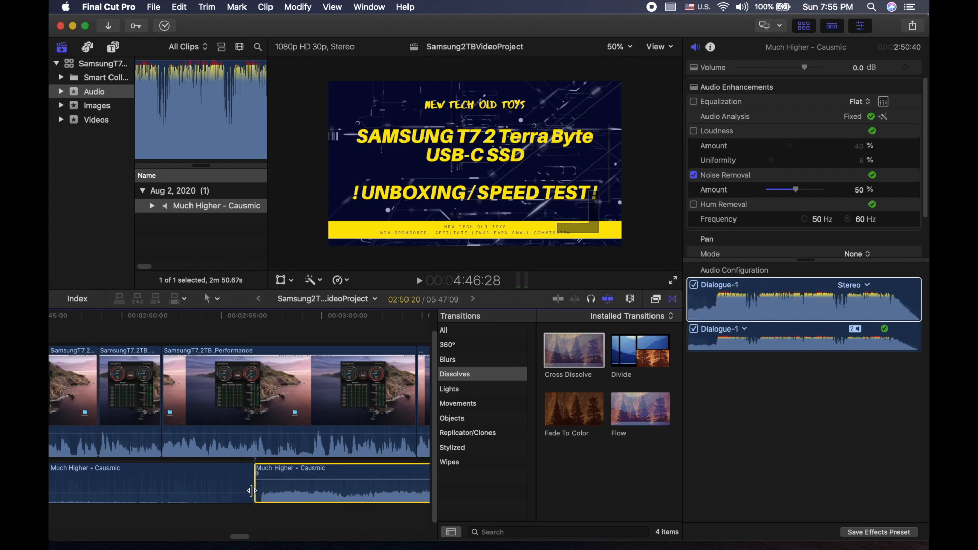
Lower the second Much Higher - Causmic clip's volume to -32 dB to match the first music clip.
scroll(286, 490, right, 10)
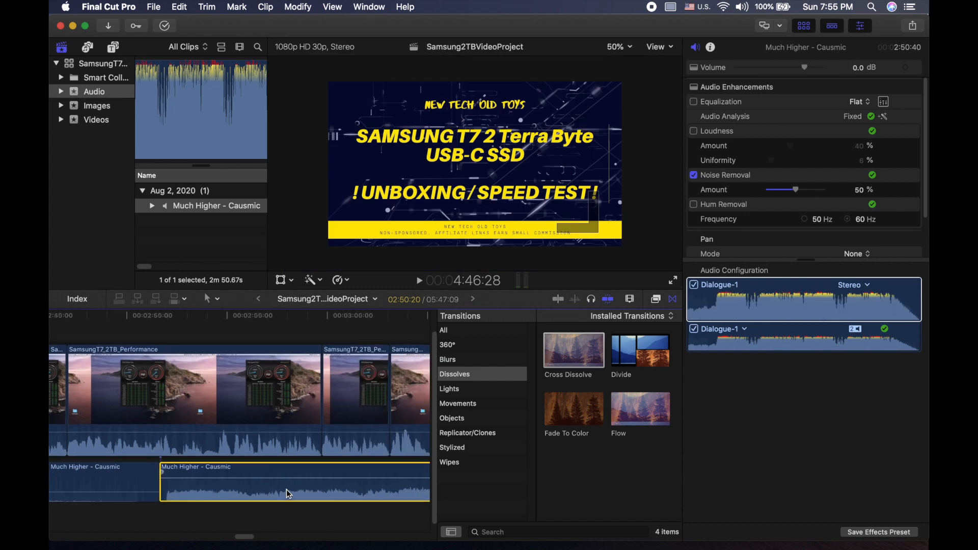
scroll(285, 489, left, 3)
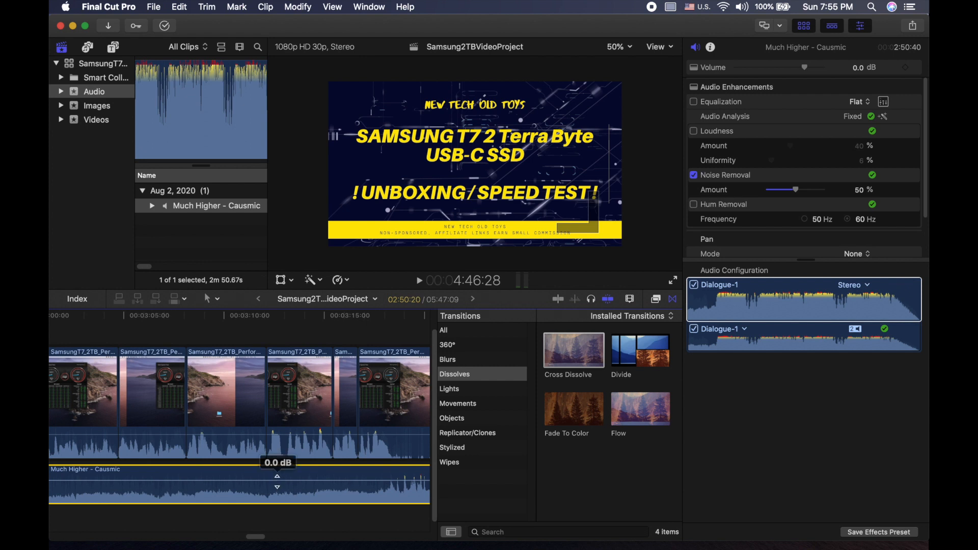
drag(277, 481, 278, 490)
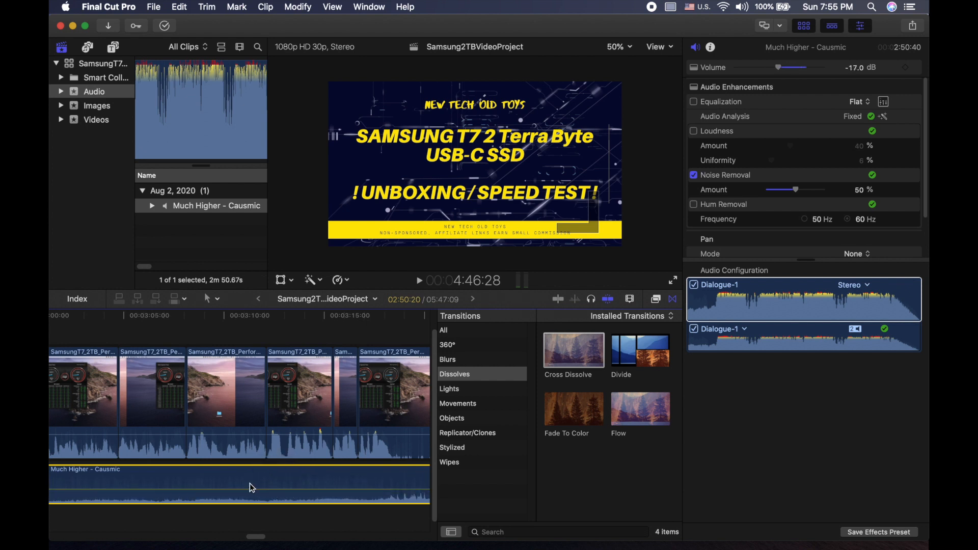
scroll(249, 483, left, 10)
scroll(241, 484, up, 1)
mouse_move(245, 515)
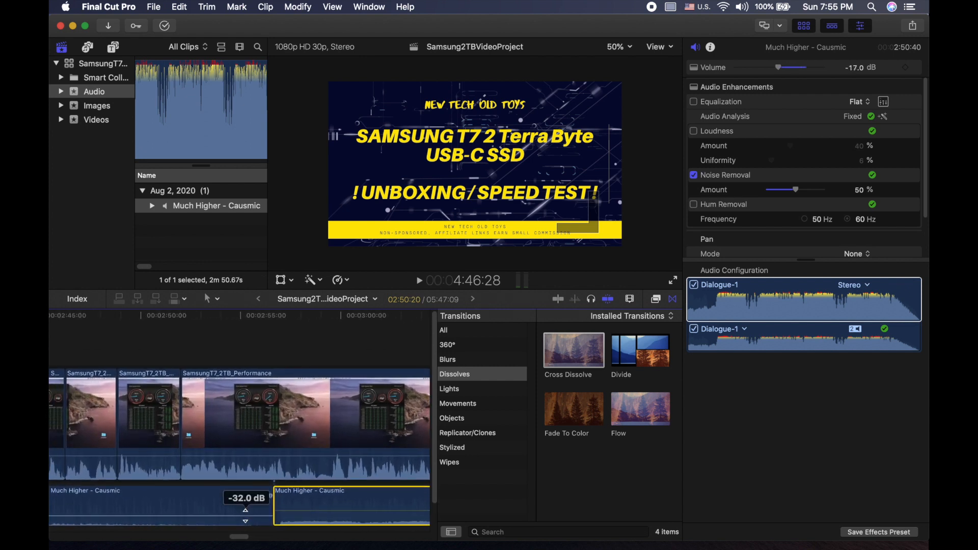
drag(314, 508, 315, 514)
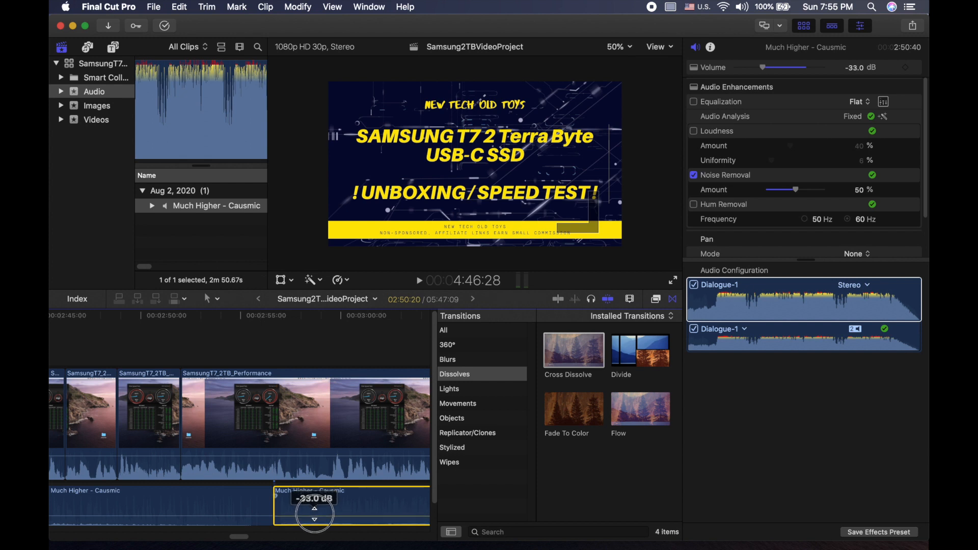
drag(314, 514, 314, 514)
Cut the second music clip where the closing title clip begins, delete the remainder, and play the project's ending.
scroll(314, 398, right, 2)
scroll(313, 399, down, 1)
scroll(313, 398, right, 10)
scroll(313, 399, down, 1)
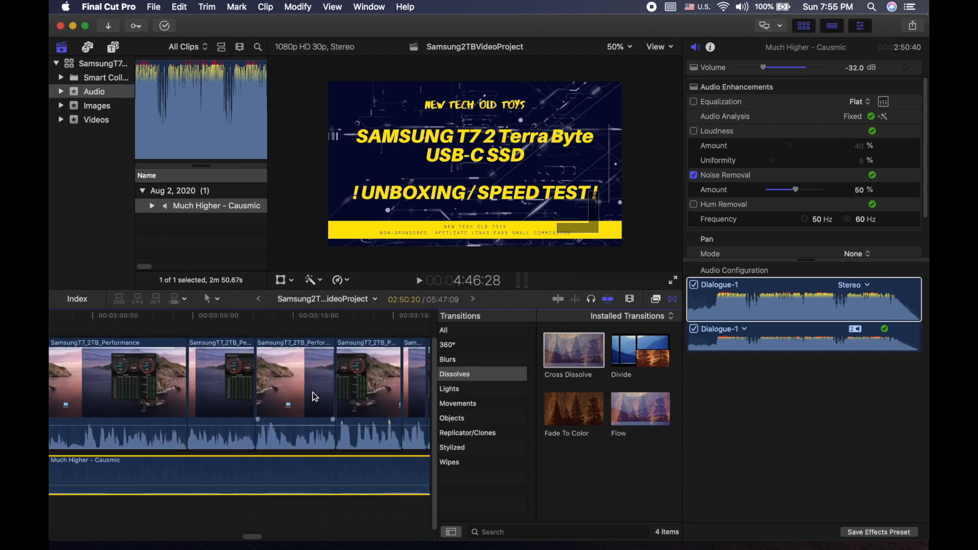
scroll(315, 397, right, 10)
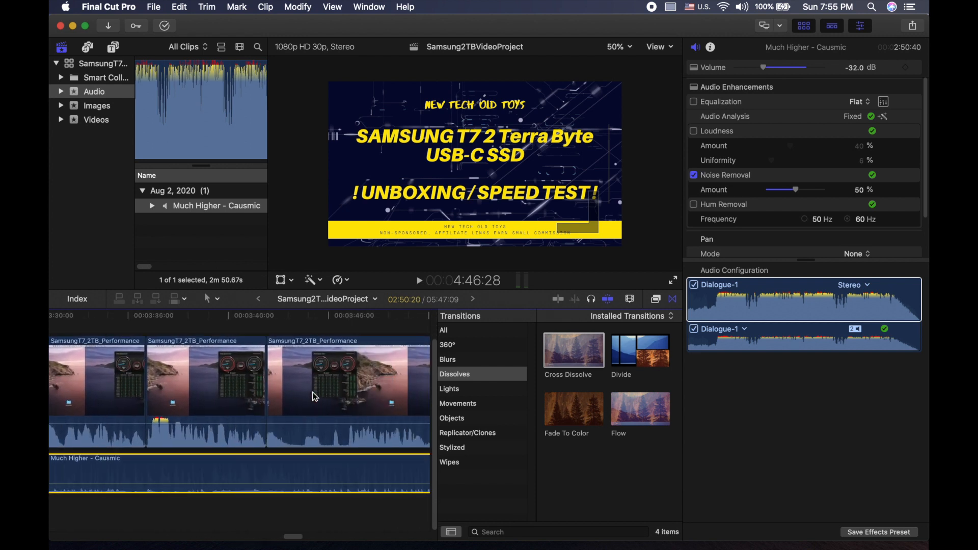
scroll(314, 397, right, 10)
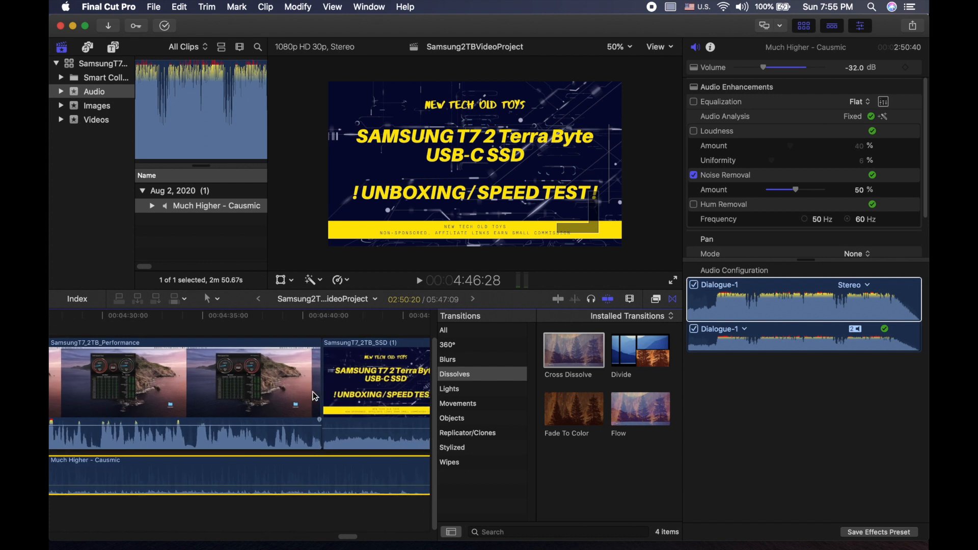
scroll(268, 418, right, 10)
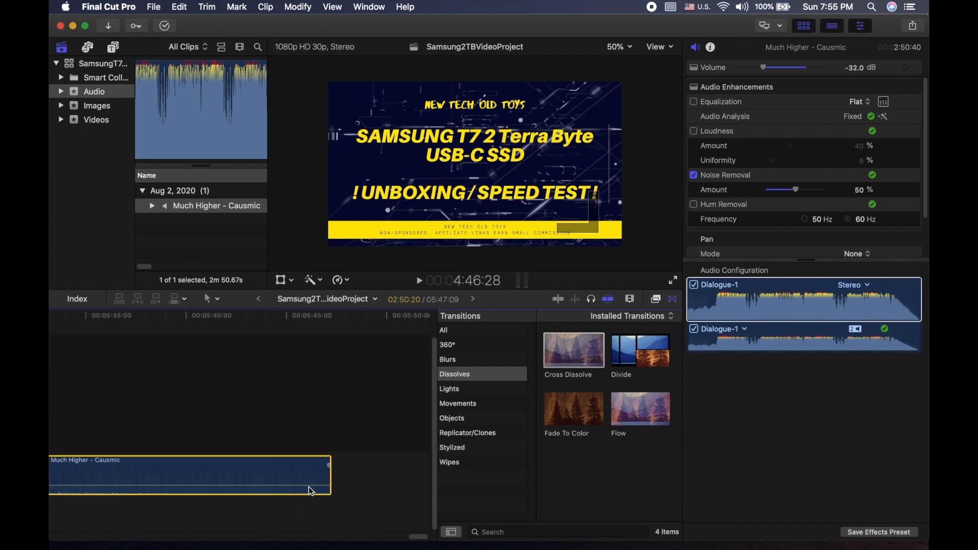
scroll(274, 482, left, 5)
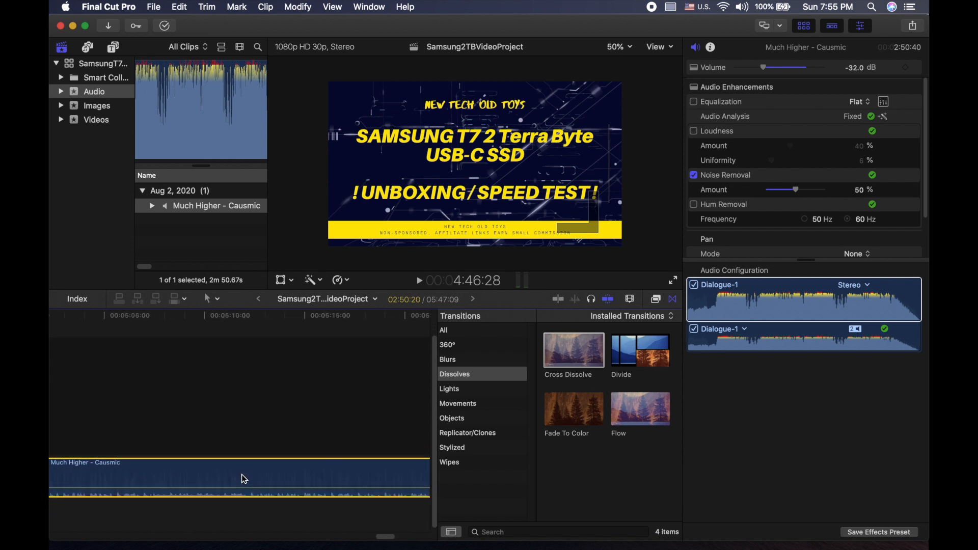
scroll(242, 476, left, 6)
scroll(239, 474, left, 3)
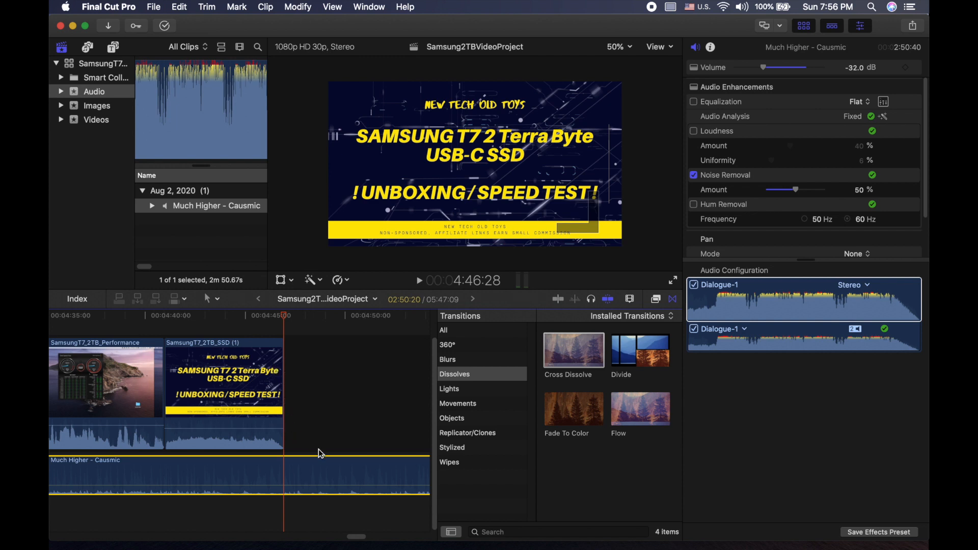
key(r)
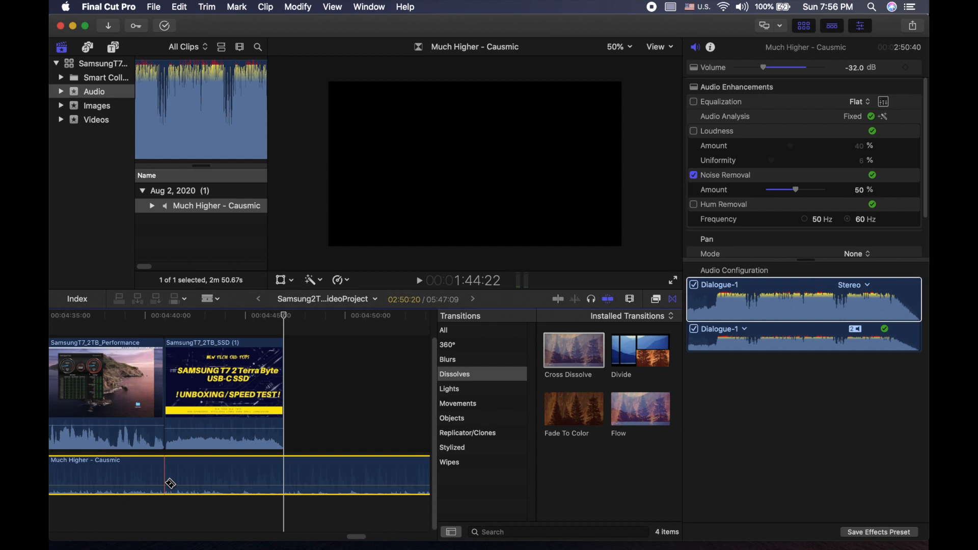
click(170, 483)
key(a)
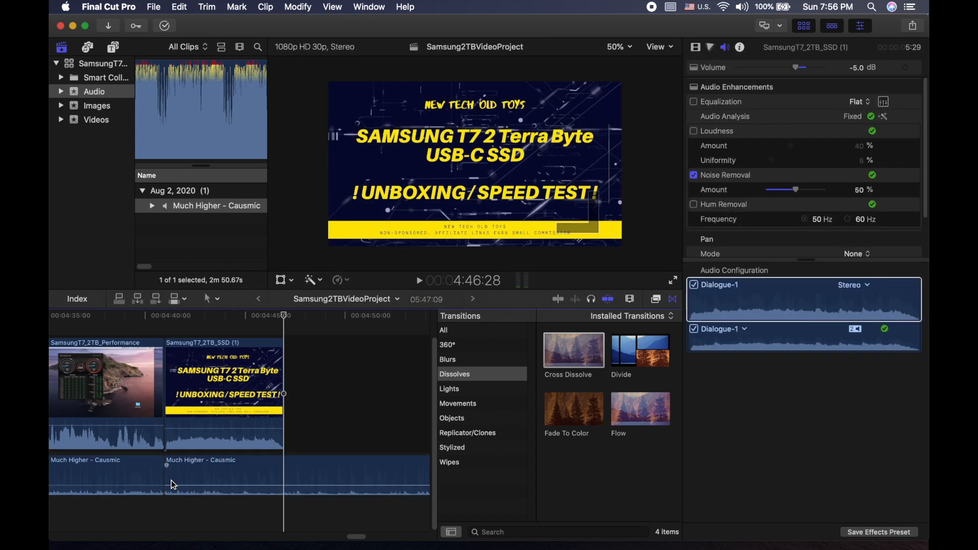
click(182, 478)
key(Delete)
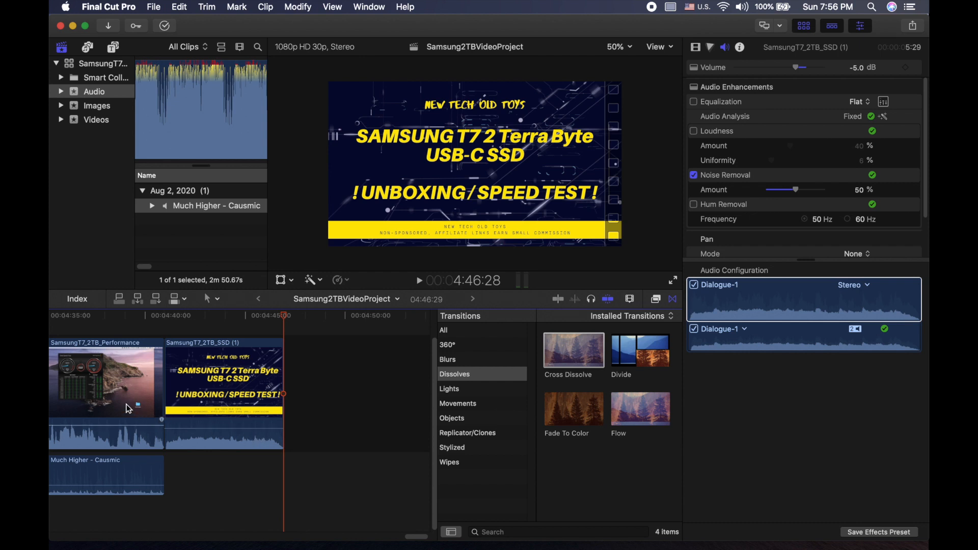
click(87, 329)
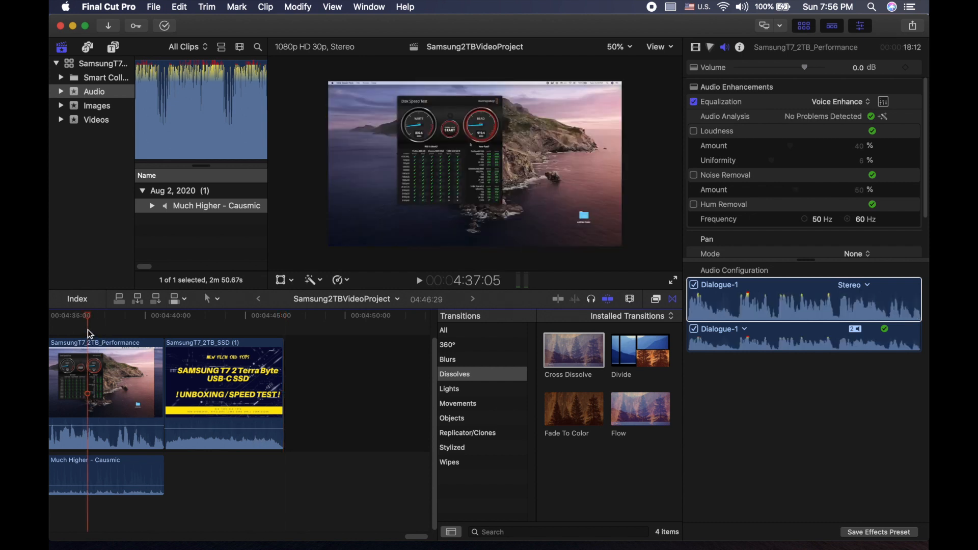
key(space)
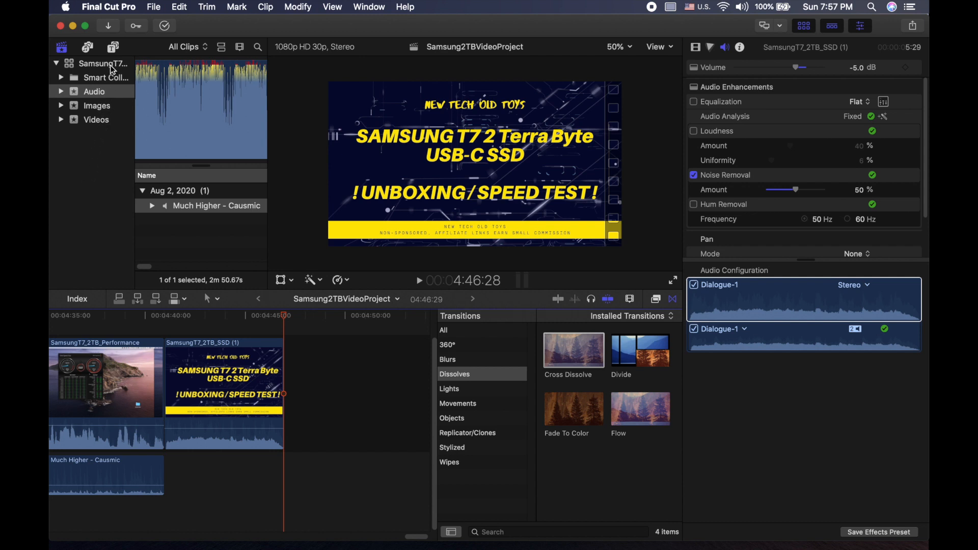
Select the Samsung2TBVideoProject project in the Videos event.
click(93, 123)
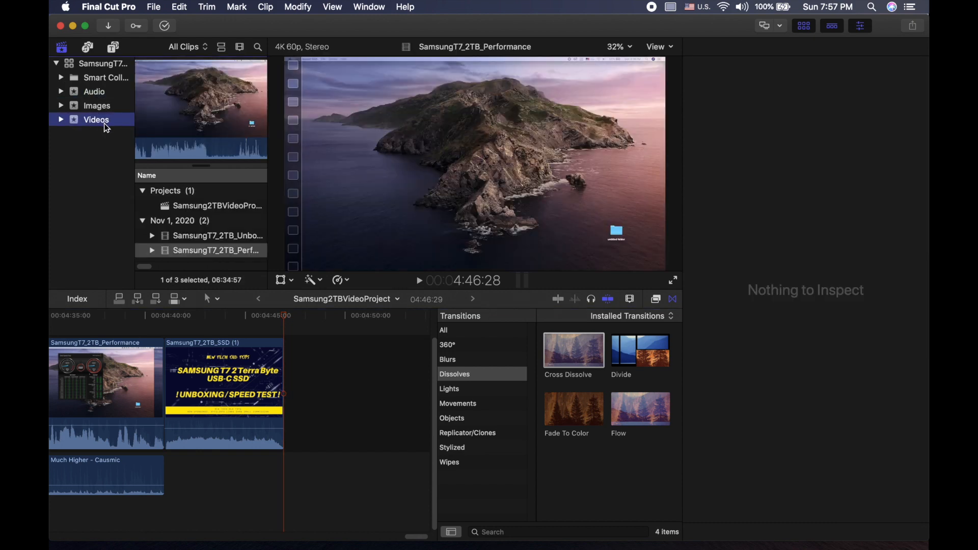
click(191, 207)
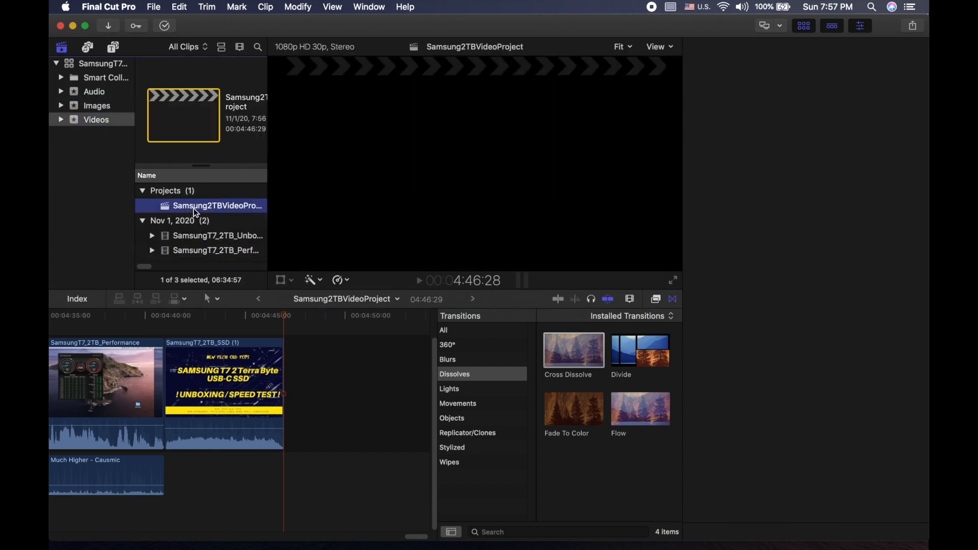